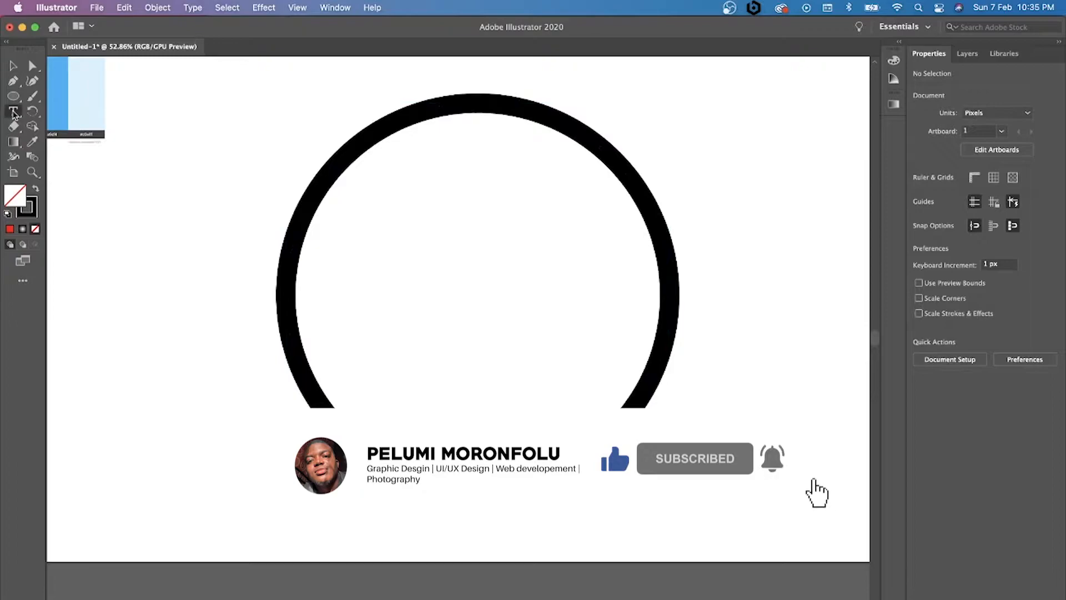
Add the text "Chill" and position it across the black ring.
{"action": "left_click", "coordinate": [140, 339]}
{"action": "type", "text": "Chill"}
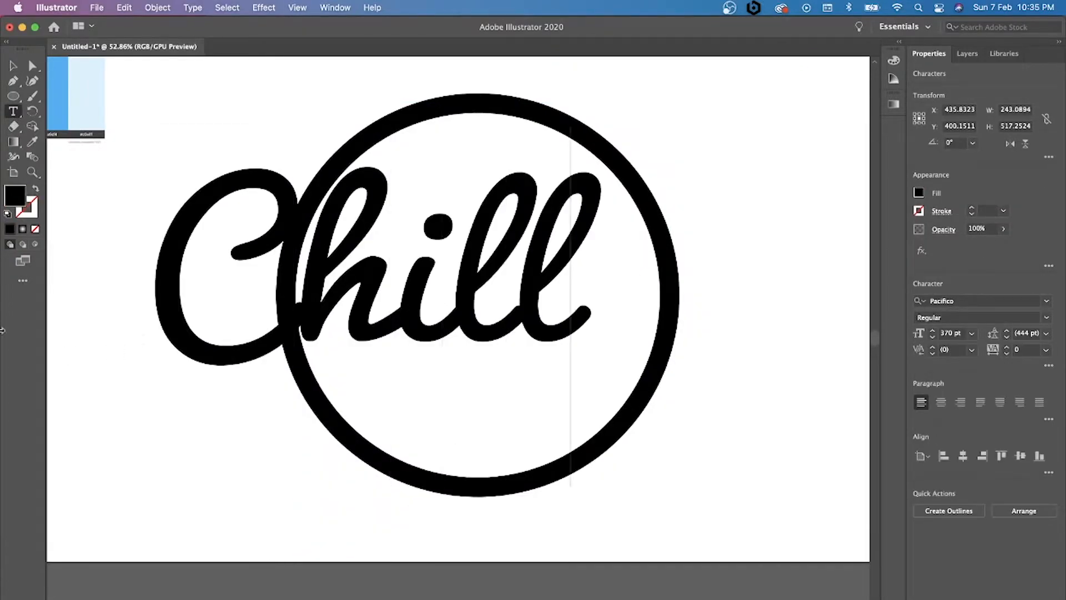
{"action": "left_click", "coordinate": [13, 65]}
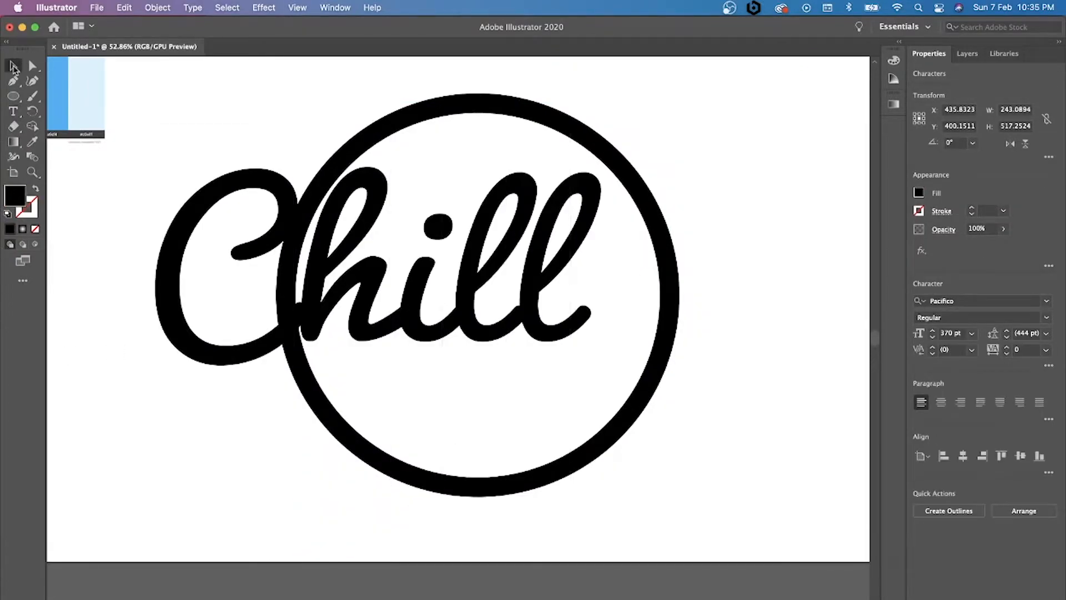
{"action": "left_click_drag", "start_coordinate": [455, 298], "coordinate": [579, 330]}
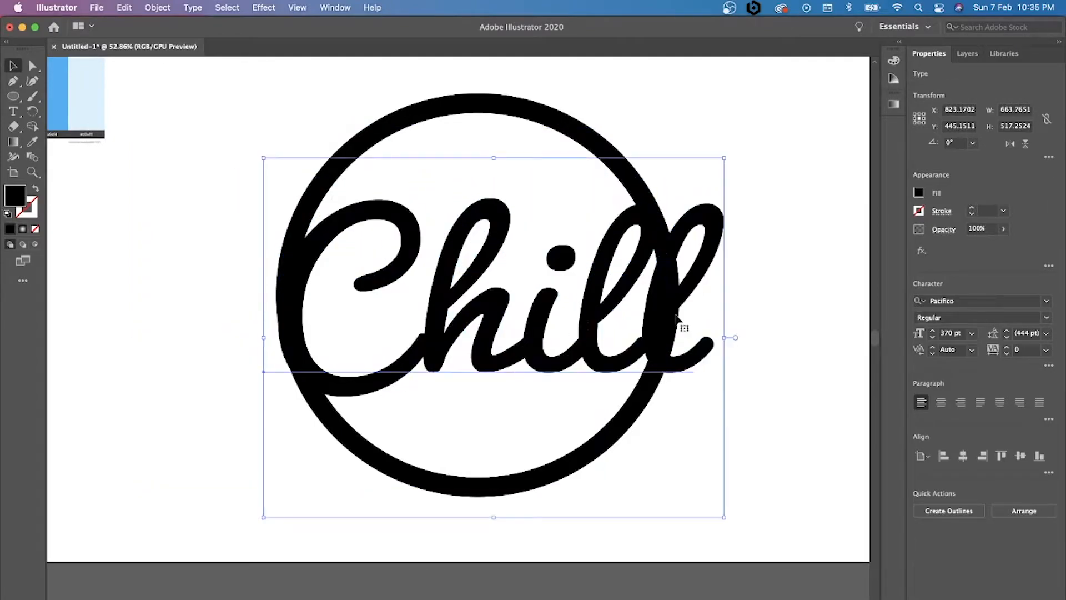
Fill the Chill text with red and shift it sideways to sit more evenly over the ring.
{"action": "left_click", "coordinate": [918, 193]}
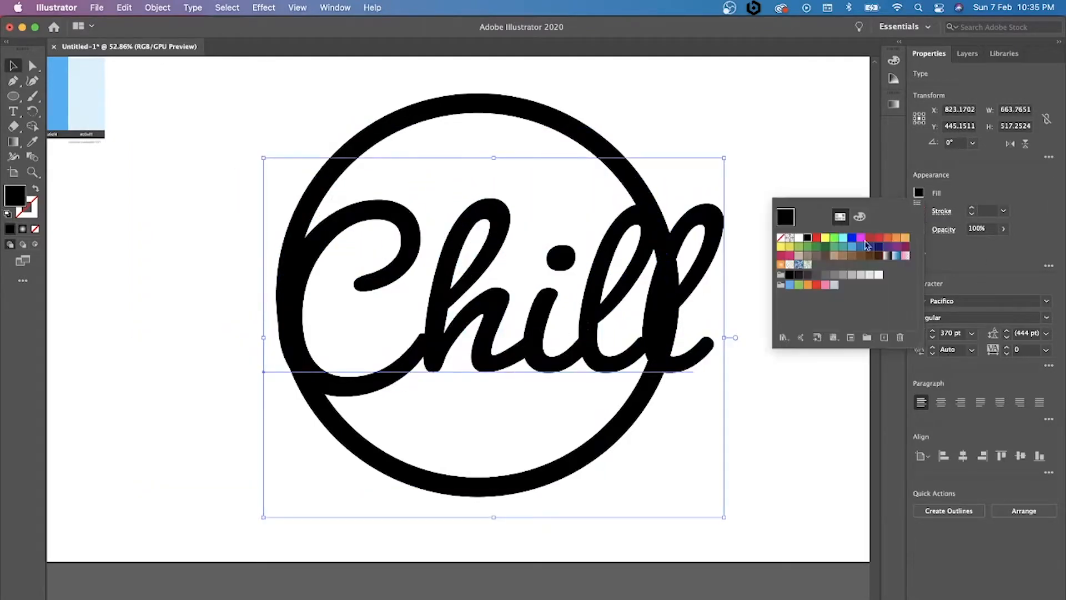
{"action": "left_click", "coordinate": [816, 238]}
{"action": "left_click_drag", "start_coordinate": [686, 233], "coordinate": [654, 235]}
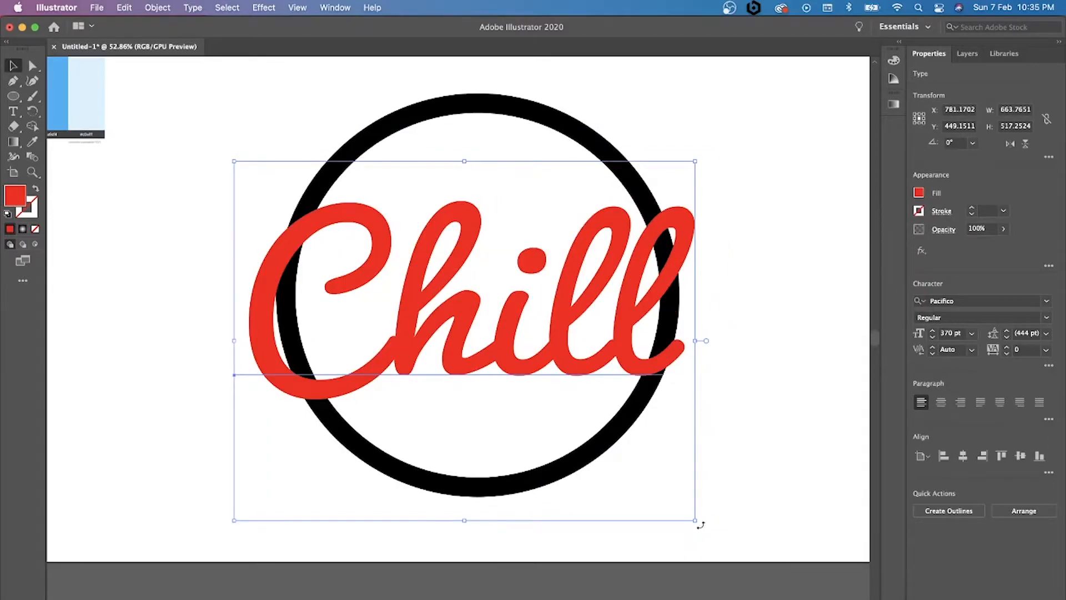
Rotate the Chill text to about 7° with a rising slant, enlarge it to about 393 pt and centre it over the ring.
{"action": "left_click_drag", "start_coordinate": [701, 525], "coordinate": [751, 510]}
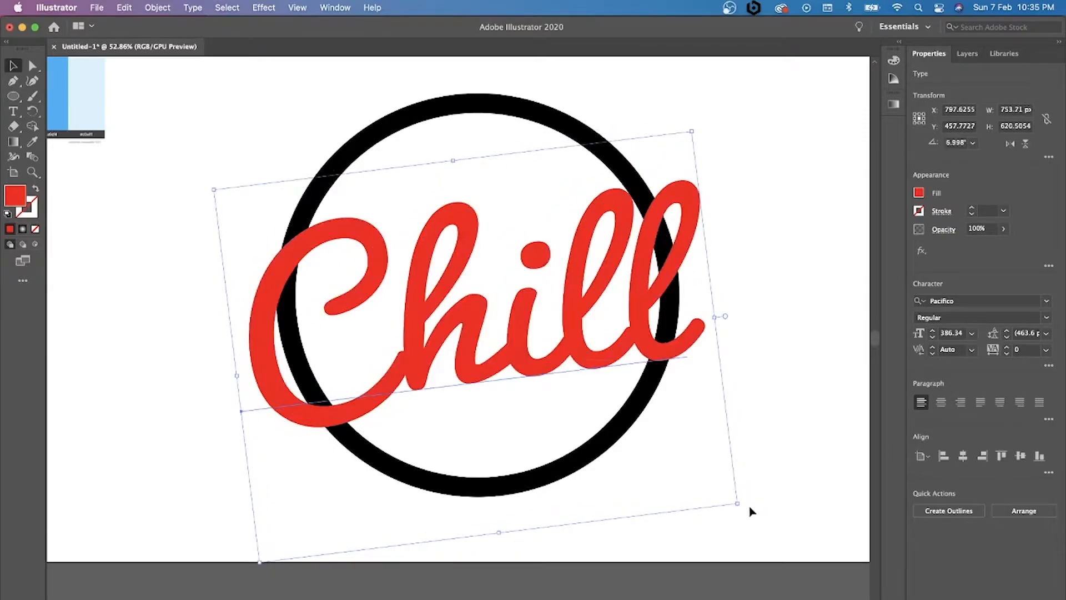
{"action": "left_click_drag", "start_coordinate": [630, 305], "coordinate": [635, 287]}
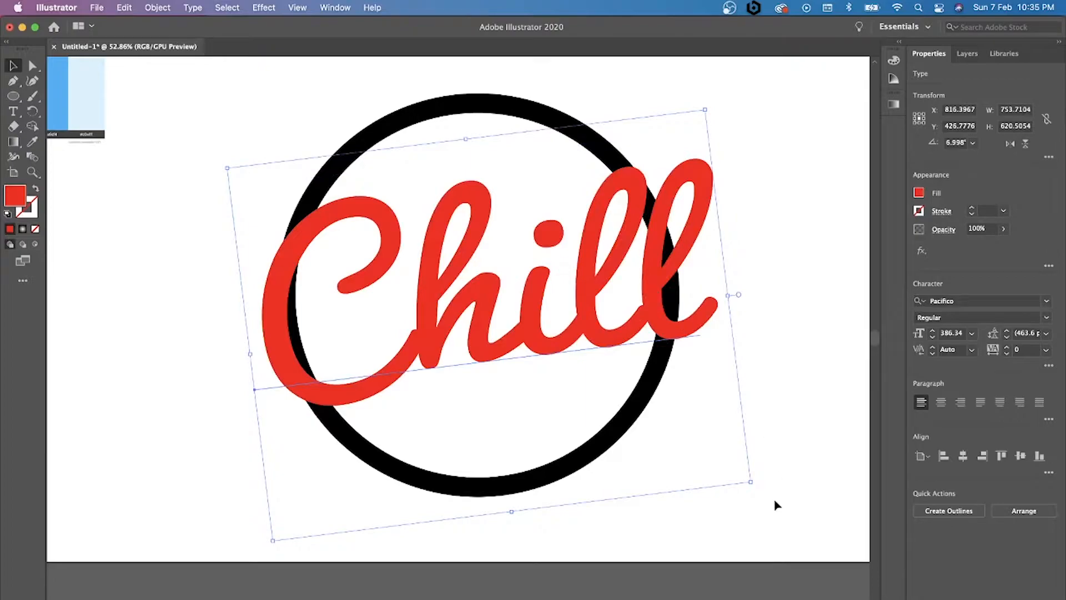
{"action": "left_click_drag", "start_coordinate": [752, 482], "coordinate": [759, 487]}
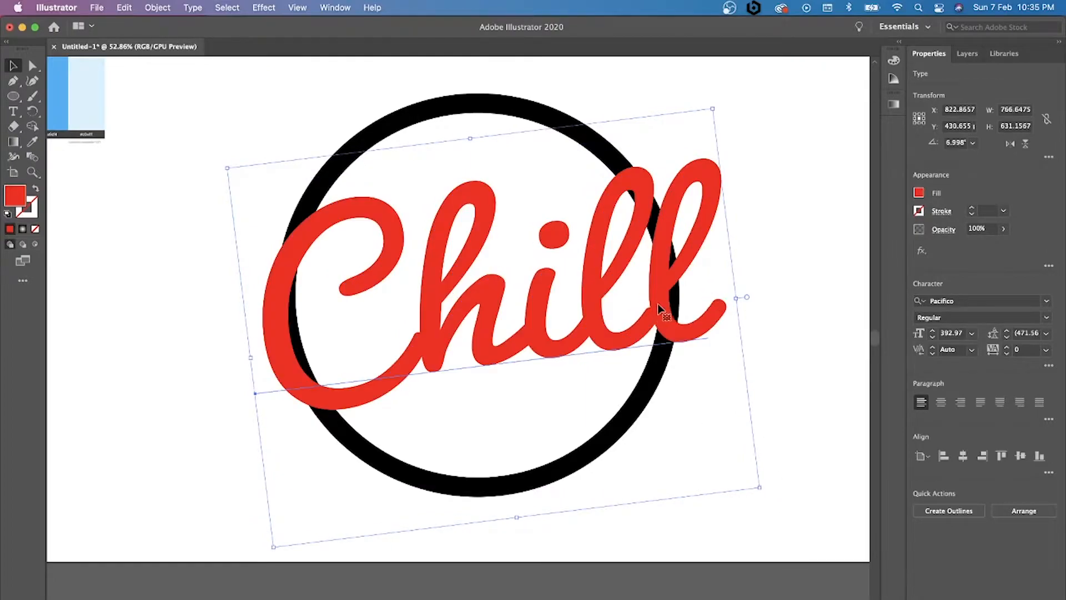
{"action": "left_click_drag", "start_coordinate": [659, 309], "coordinate": [652, 309]}
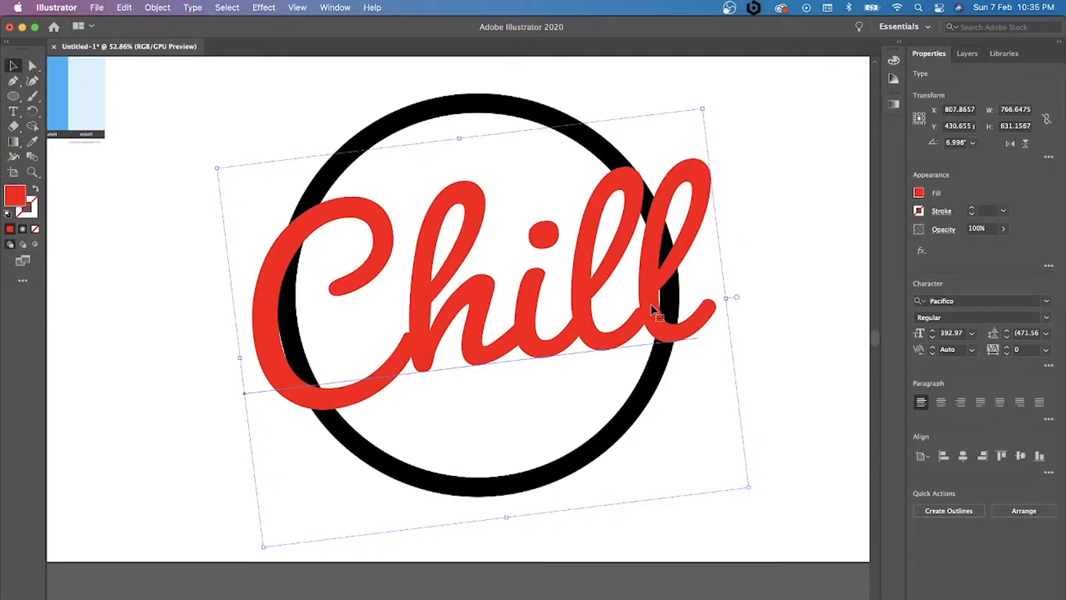
{"action": "key", "text": "Right"}
{"action": "key", "text": "Right"}
{"action": "key", "text": "Right"}
{"action": "key", "text": "Right"}
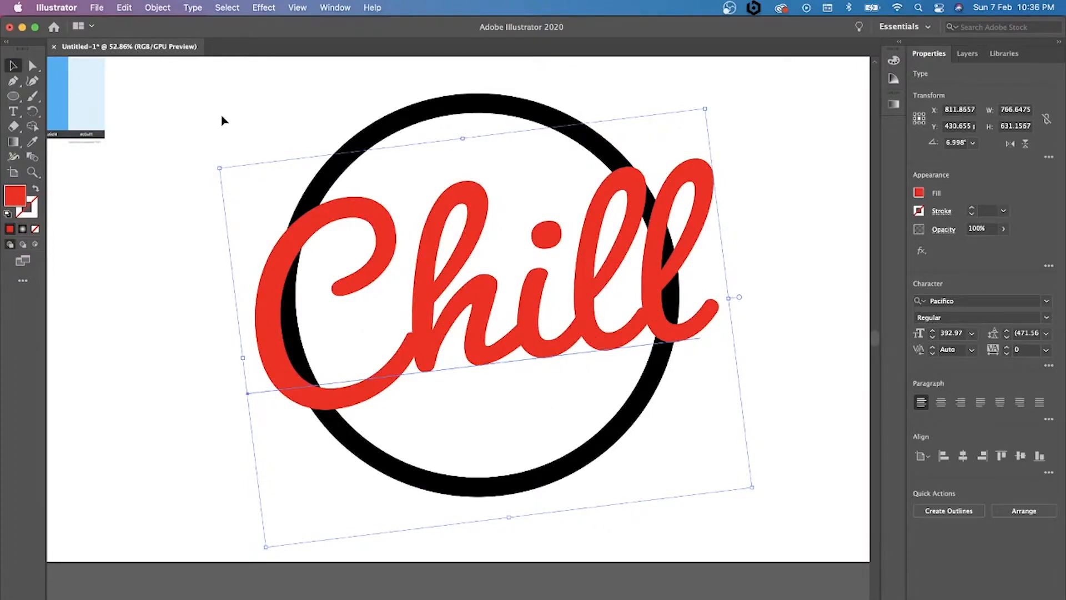
{"action": "left_click_drag", "start_coordinate": [222, 120], "coordinate": [731, 423]}
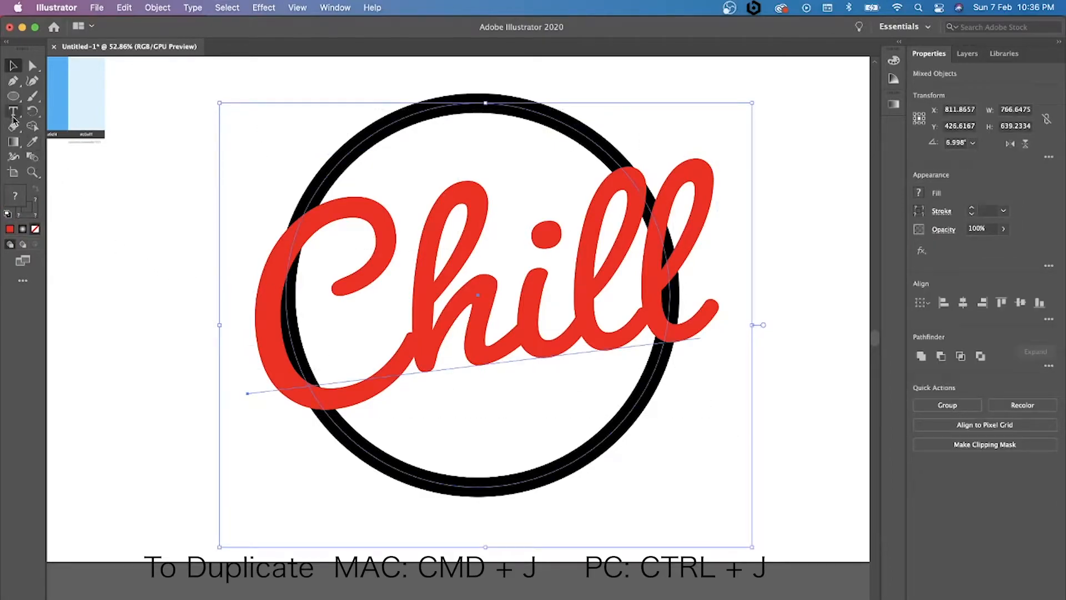
{"action": "left_click", "coordinate": [157, 7]}
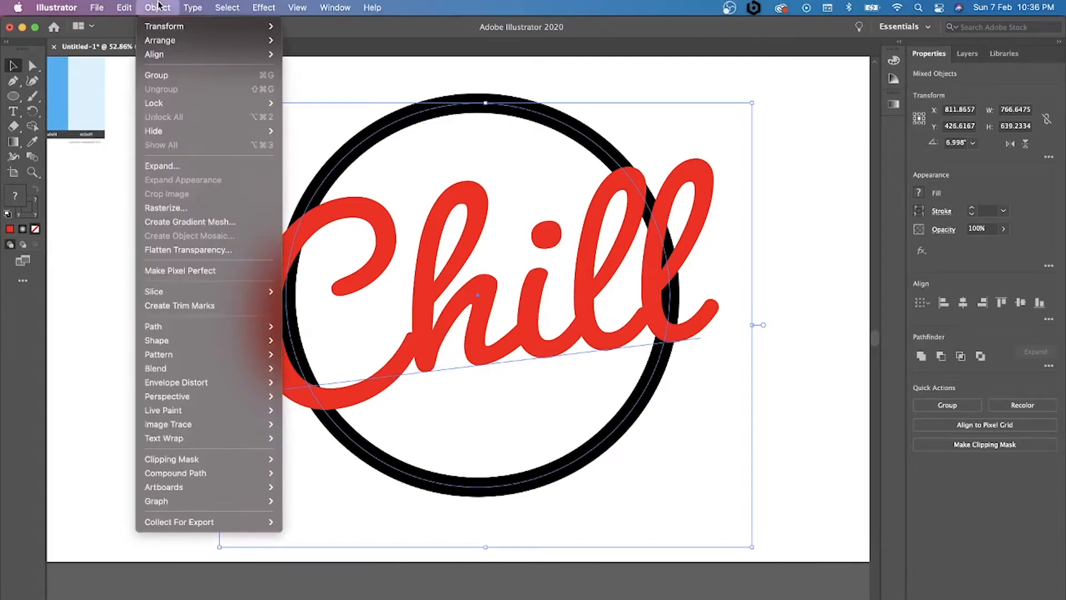
{"action": "left_click", "coordinate": [167, 166]}
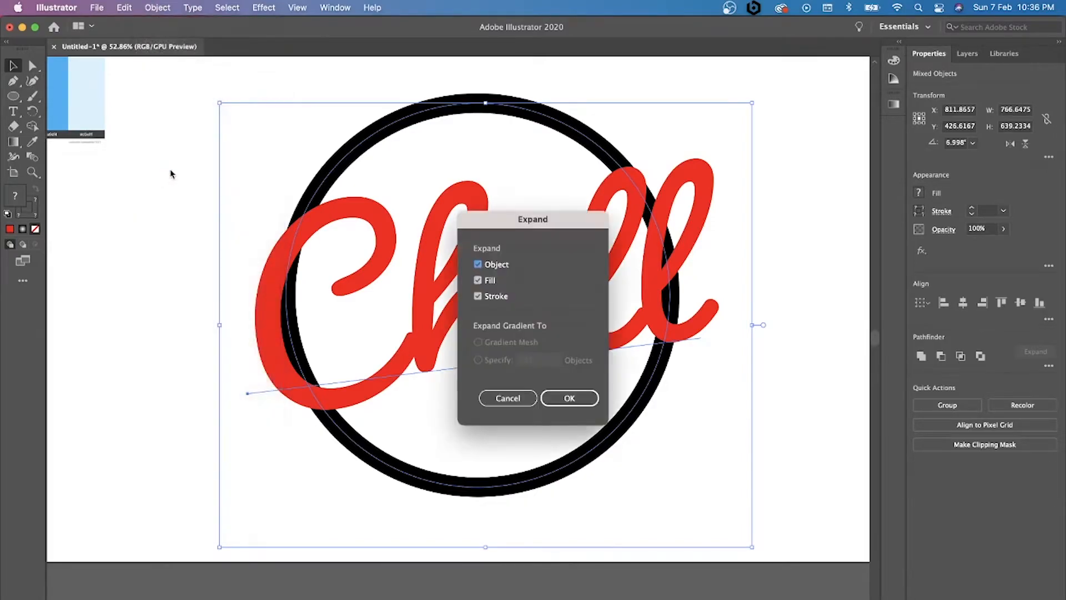
{"action": "left_click", "coordinate": [507, 399]}
{"action": "left_click", "coordinate": [791, 415]}
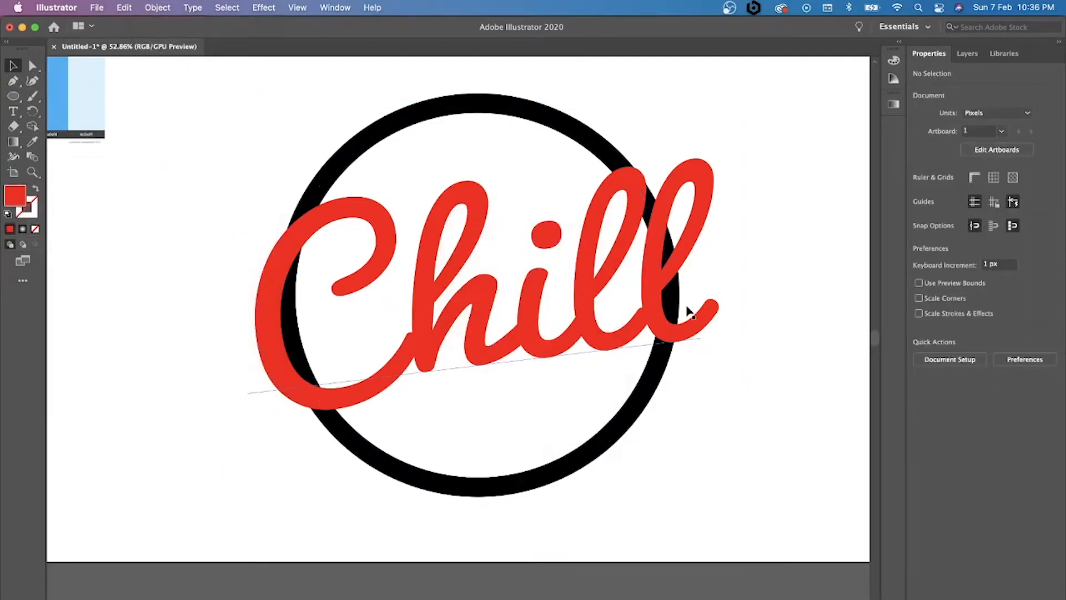
Expand the Chill text and the ring together, with Object, Fill and Stroke enabled.
{"action": "left_click_drag", "start_coordinate": [259, 130], "coordinate": [774, 459]}
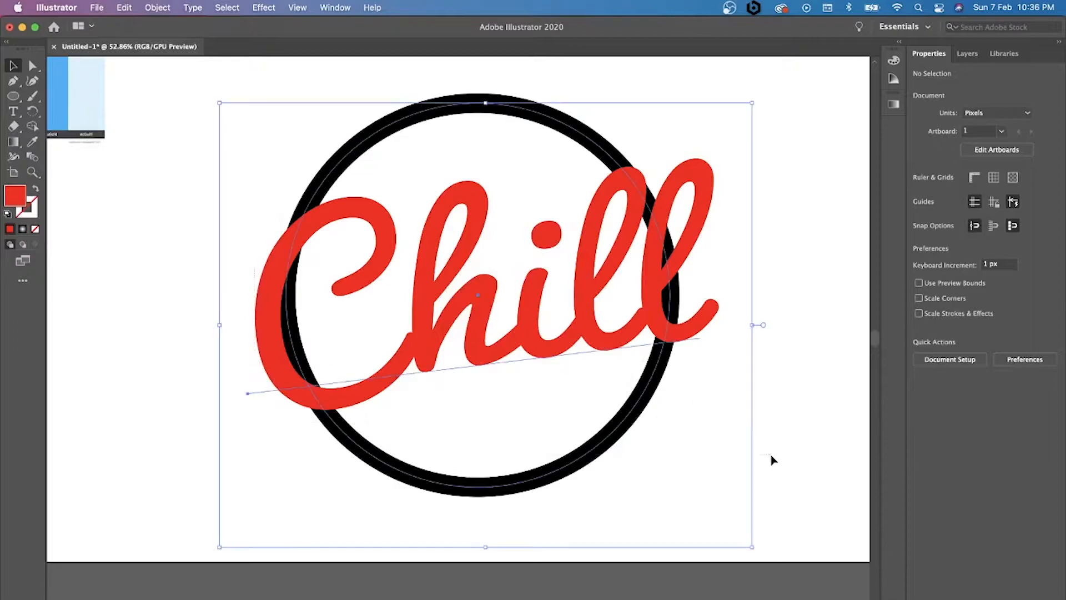
{"action": "left_click", "coordinate": [151, 6]}
{"action": "left_click", "coordinate": [167, 166]}
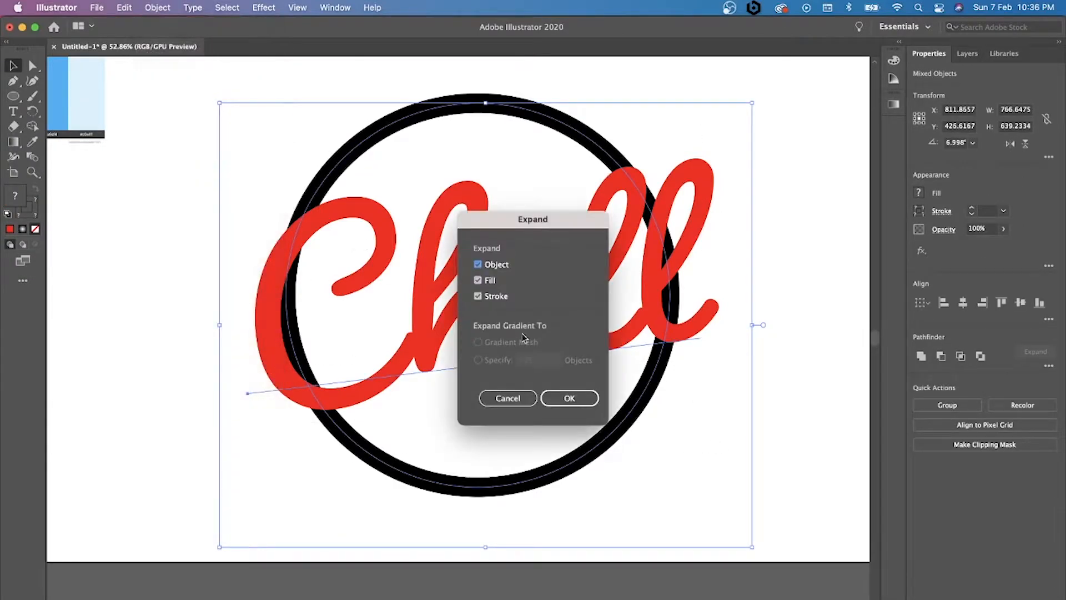
{"action": "left_click", "coordinate": [562, 403]}
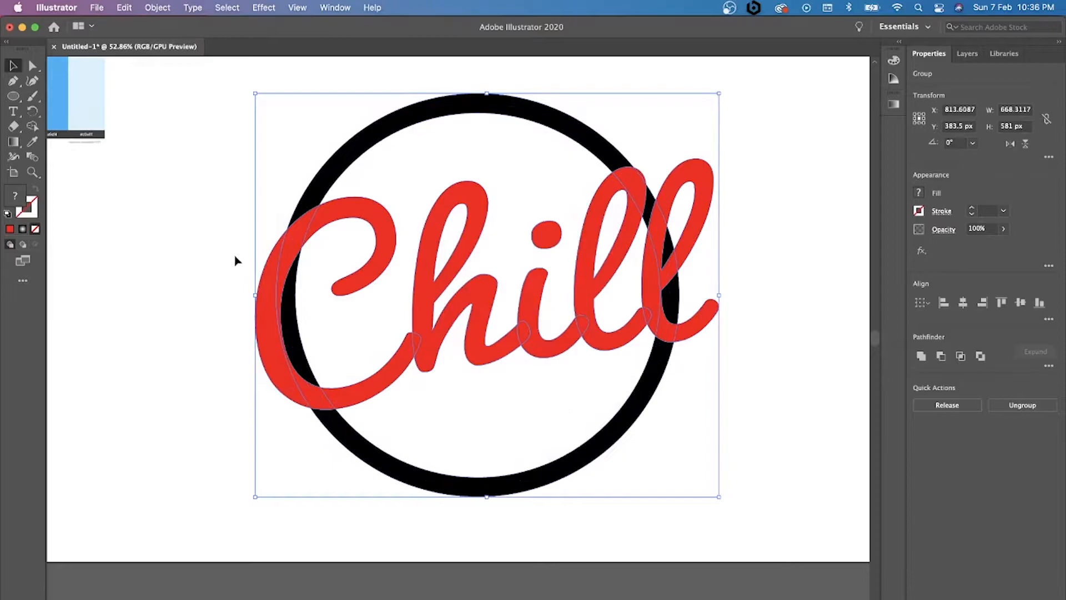
{"action": "left_click", "coordinate": [187, 256]}
Ungroup the expanded Chill lettering into separate letters.
{"action": "left_click", "coordinate": [269, 283]}
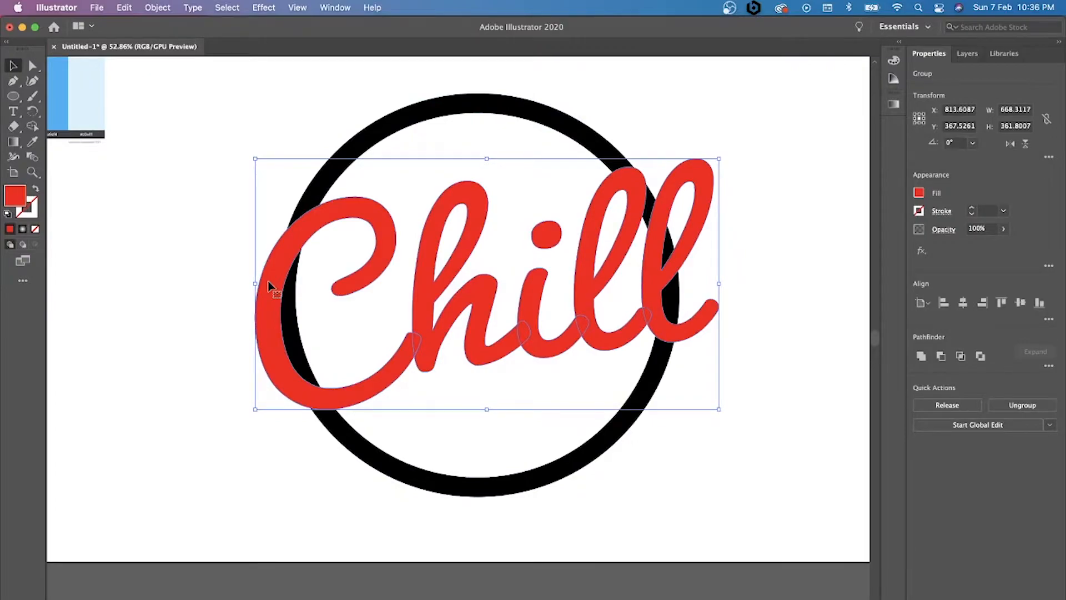
{"action": "right_click", "coordinate": [269, 285]}
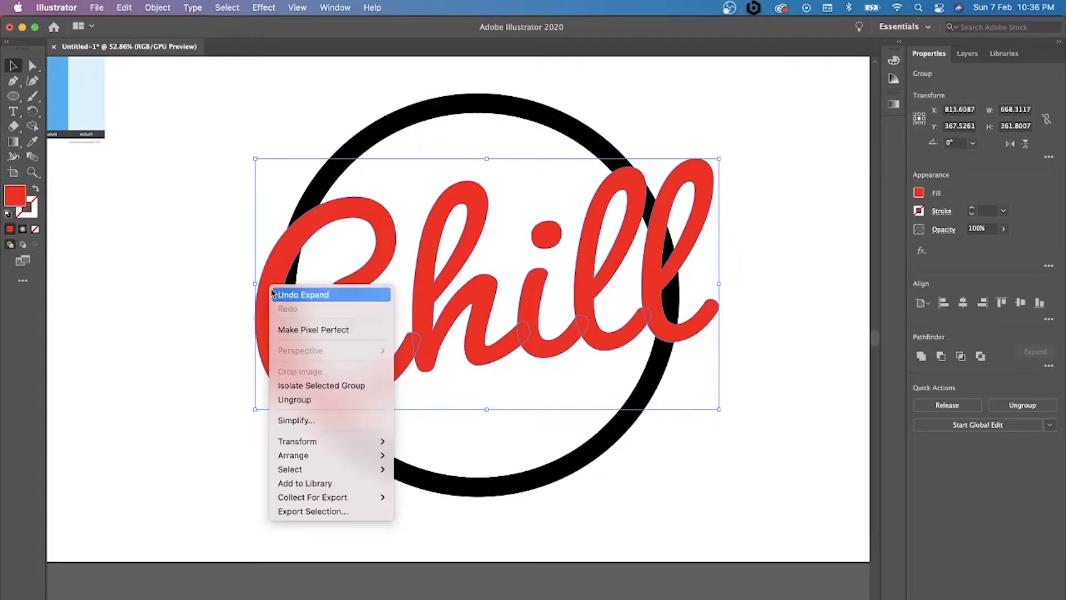
{"action": "left_click", "coordinate": [301, 400]}
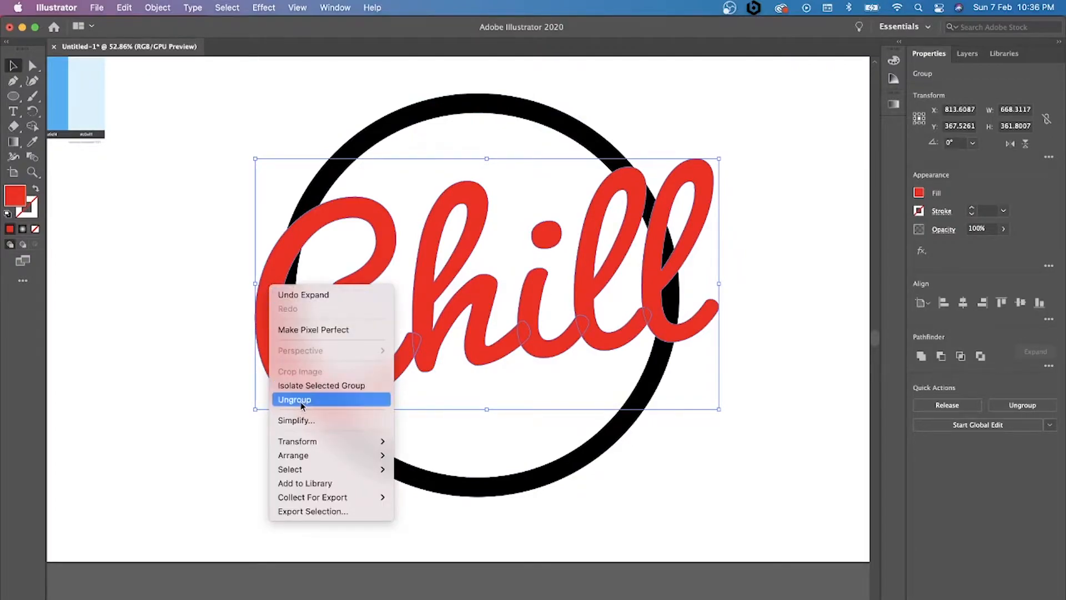
{"action": "left_click", "coordinate": [177, 319]}
Offset the path of the letter C by 9 px with Miter joins and a miter limit of 4.
{"action": "left_click", "coordinate": [263, 300]}
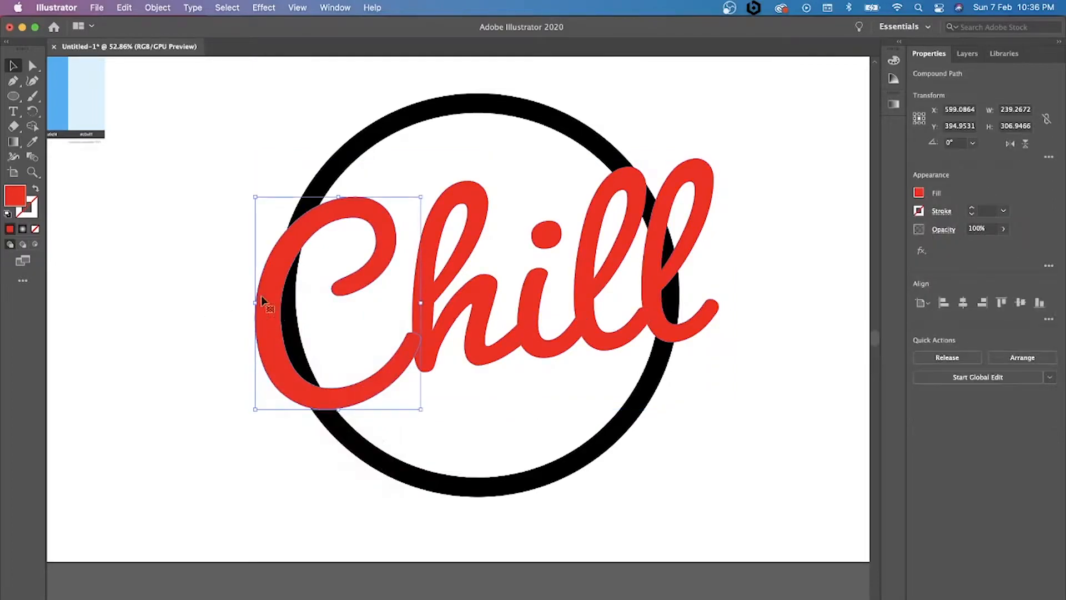
{"action": "left_click", "coordinate": [155, 5]}
{"action": "mouse_move", "coordinate": [176, 331]}
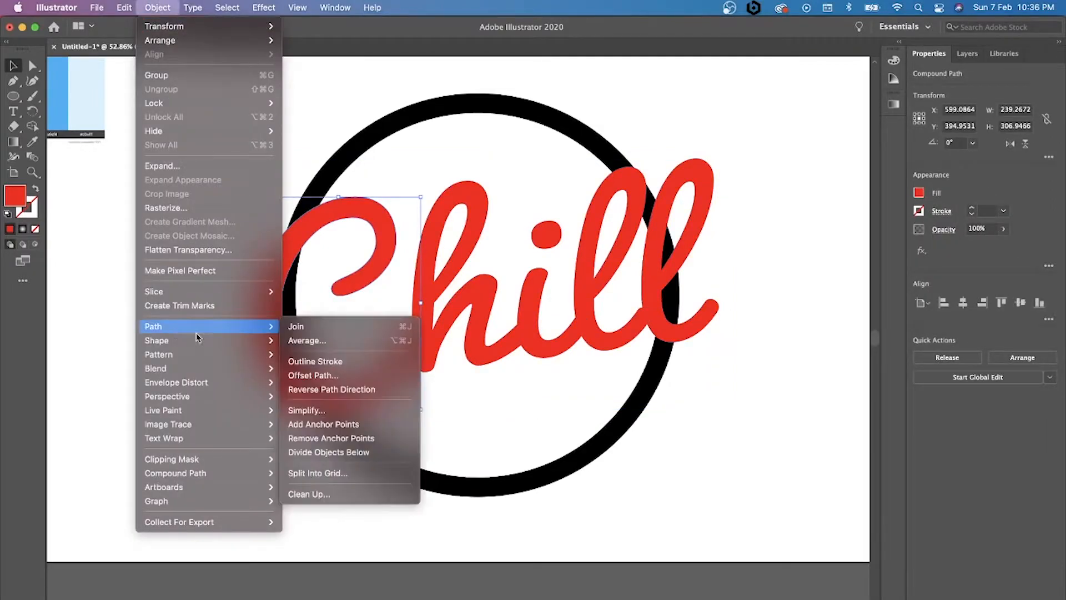
{"action": "left_click", "coordinate": [319, 361]}
{"action": "left_click", "coordinate": [167, 11]}
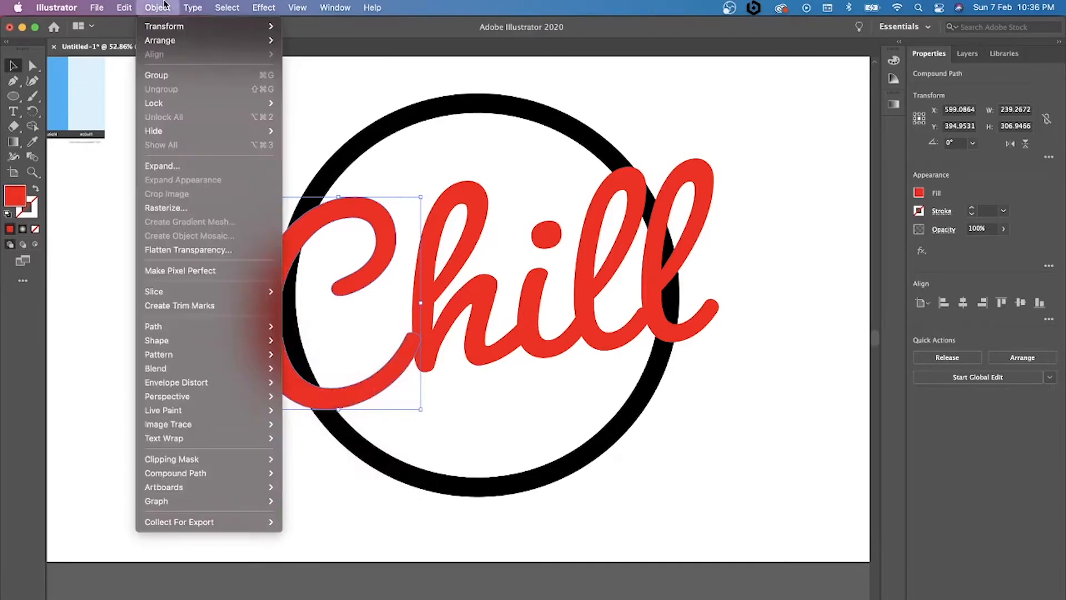
{"action": "mouse_move", "coordinate": [178, 356]}
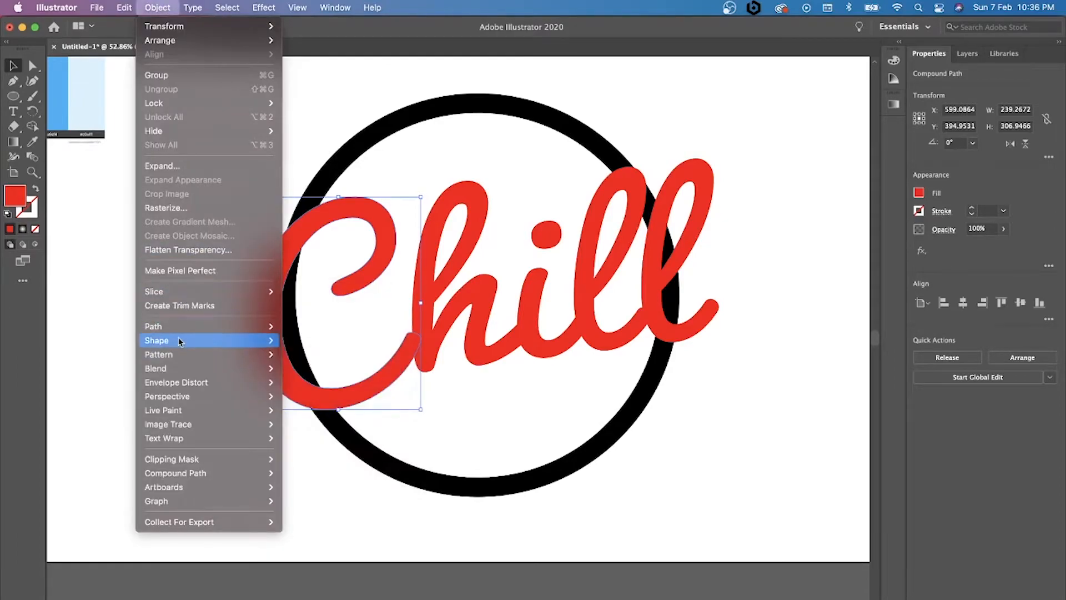
{"action": "mouse_move", "coordinate": [176, 327]}
{"action": "left_click", "coordinate": [330, 375]}
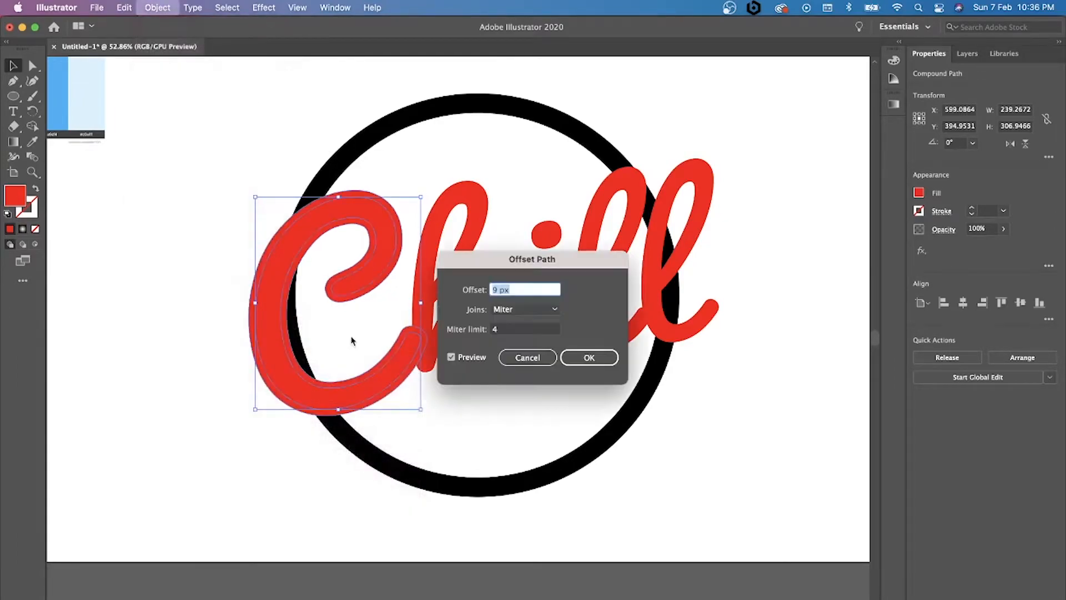
{"action": "left_click", "coordinate": [590, 357]}
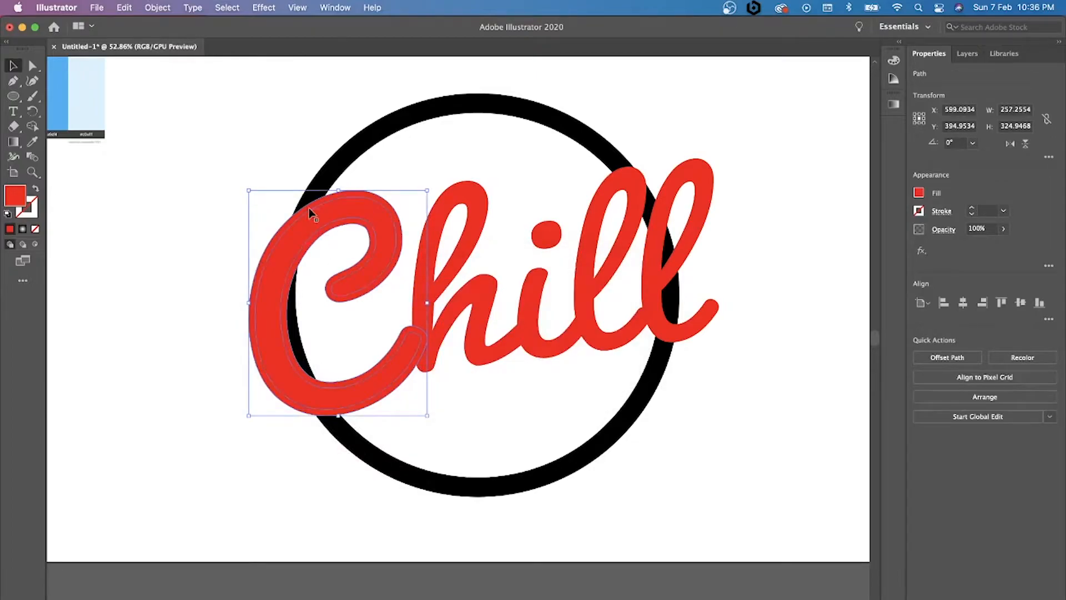
Select the C, its offset, the h and the ring, and remove the C's outer offset rim and the black sliver inside it with Shape Builder.
{"action": "left_click_drag", "start_coordinate": [222, 167], "coordinate": [459, 381]}
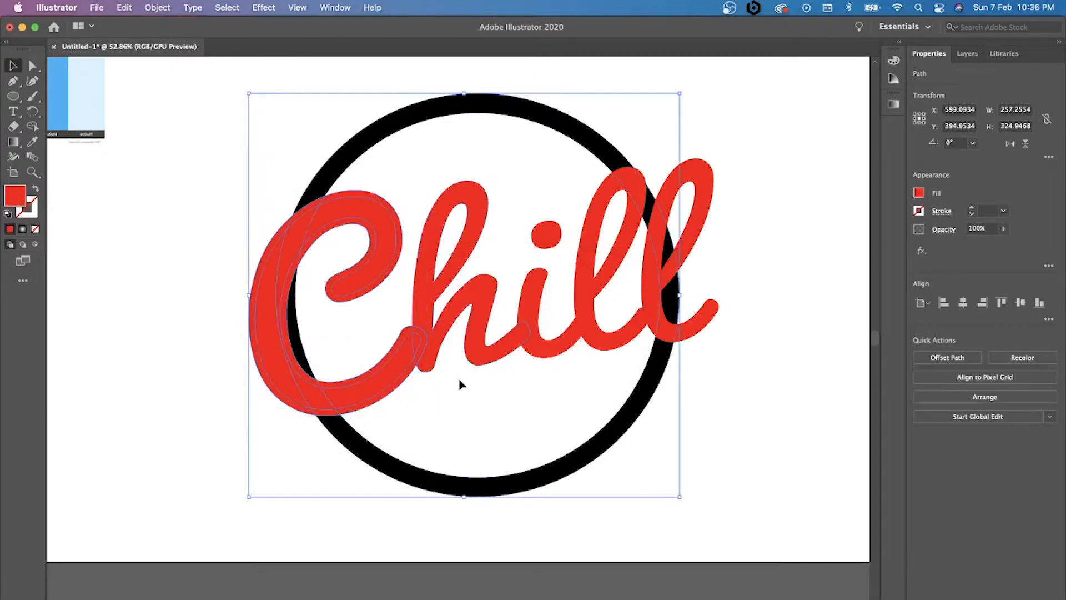
{"action": "left_click", "coordinate": [32, 127]}
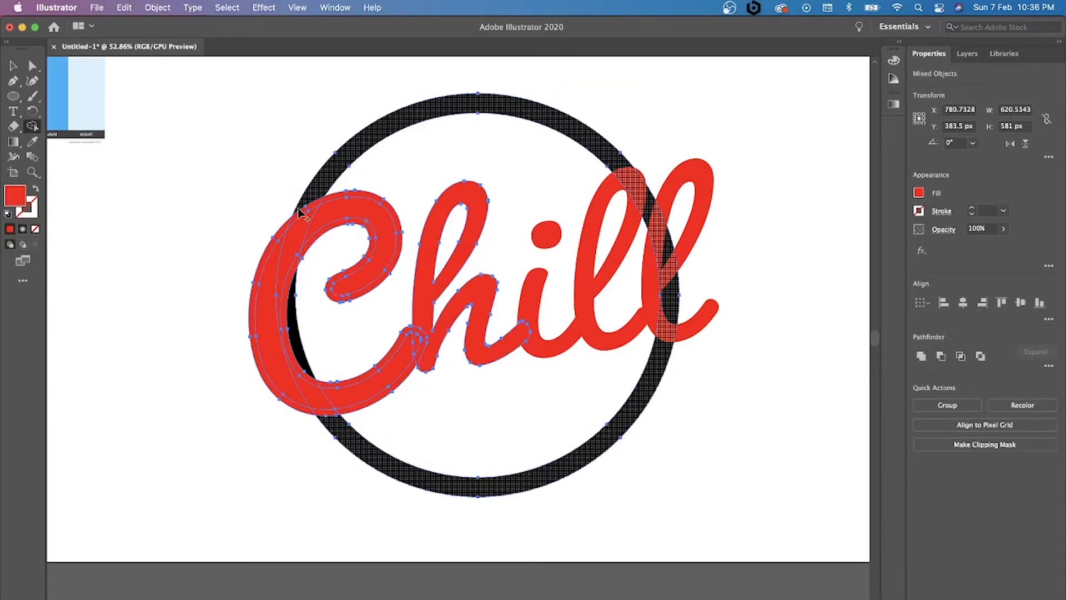
{"action": "scroll", "coordinate": [298, 207], "scroll_direction": "up", "scroll_amount": 5}
{"action": "left_click", "coordinate": [305, 227], "text": "alt"}
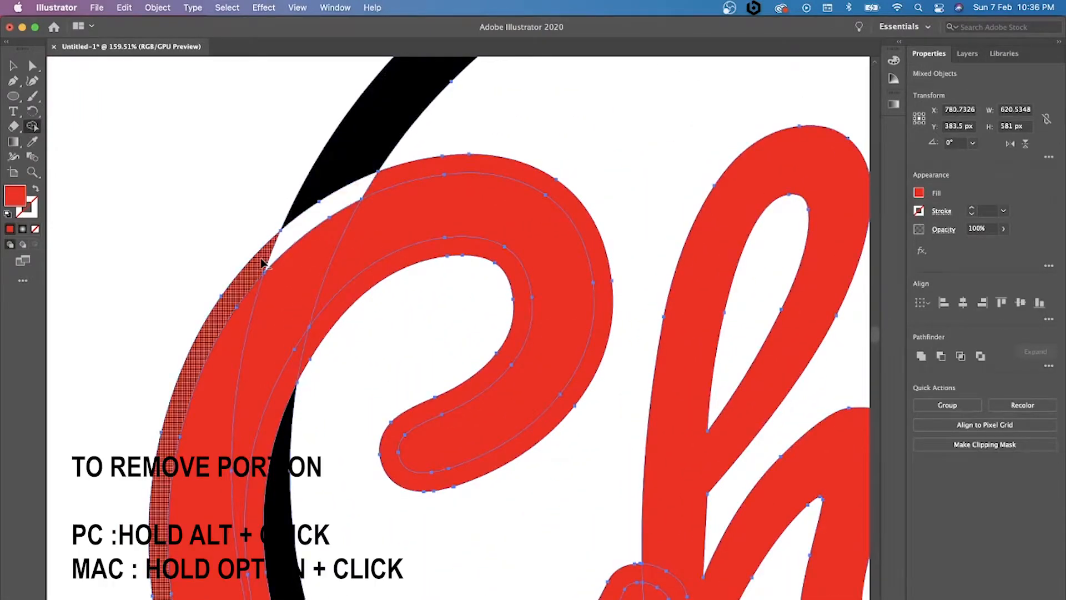
{"action": "scroll", "coordinate": [429, 174], "scroll_direction": "down", "scroll_amount": 3}
{"action": "scroll", "coordinate": [427, 174], "scroll_direction": "down", "scroll_amount": 1}
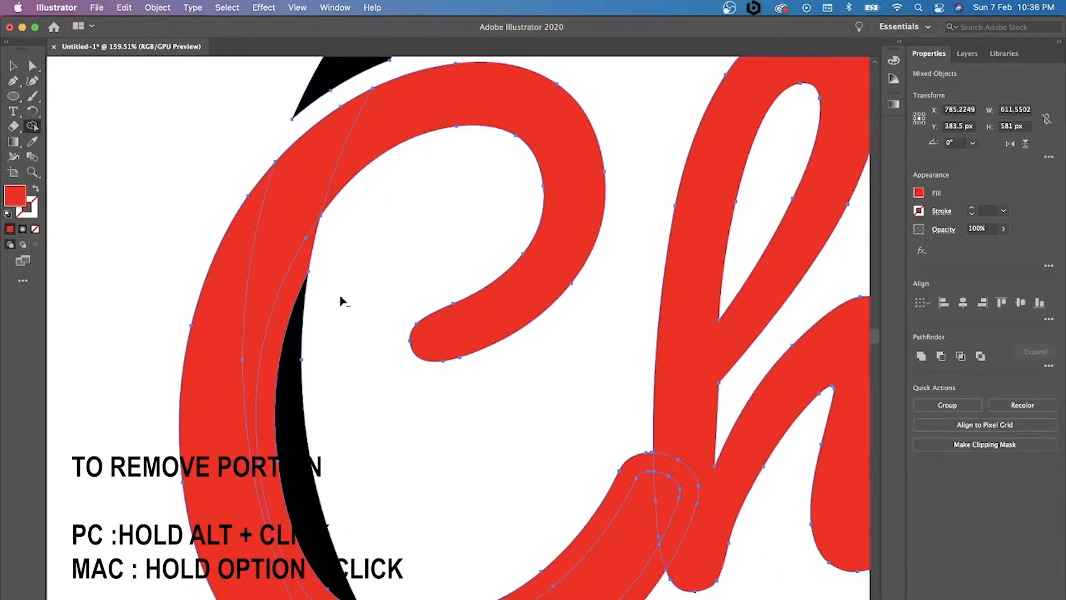
{"action": "left_click", "coordinate": [300, 322], "text": "alt"}
Remove the offset rim along the bottom of the C with Shape Builder, leaving a gap before the ring.
{"action": "scroll", "coordinate": [298, 325], "scroll_direction": "down", "scroll_amount": 4}
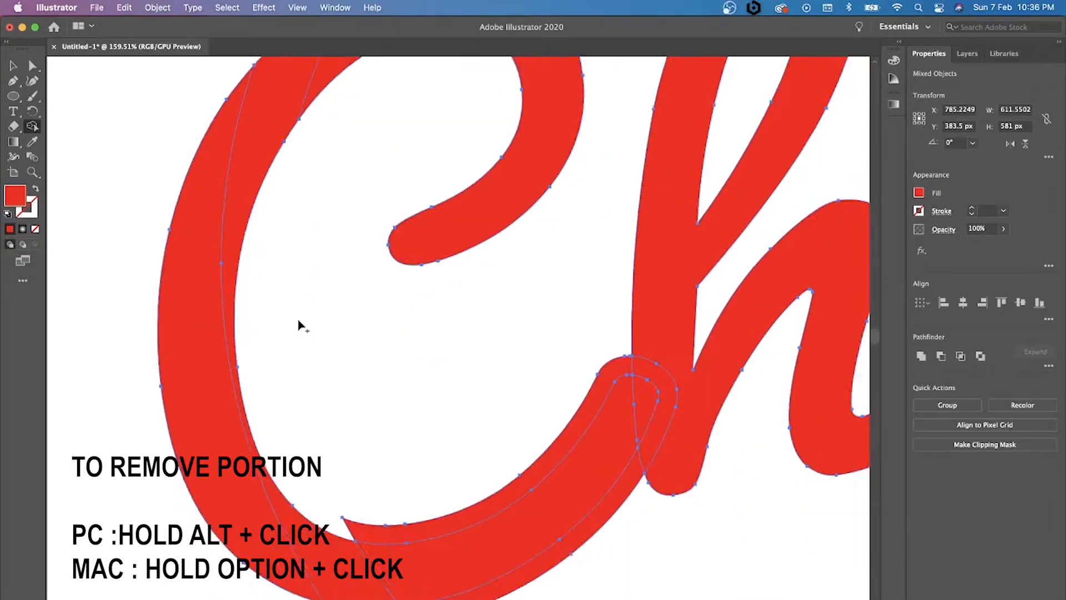
{"action": "scroll", "coordinate": [278, 444], "scroll_direction": "down", "scroll_amount": 3}
{"action": "scroll", "coordinate": [278, 444], "scroll_direction": "right", "scroll_amount": 1}
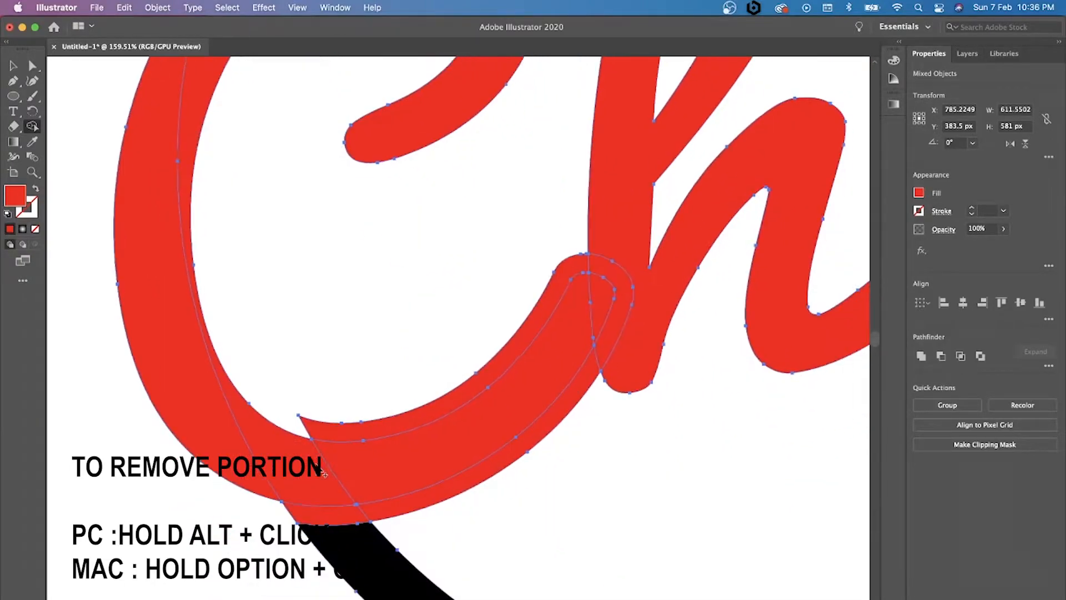
{"action": "left_click", "coordinate": [327, 514], "text": "alt"}
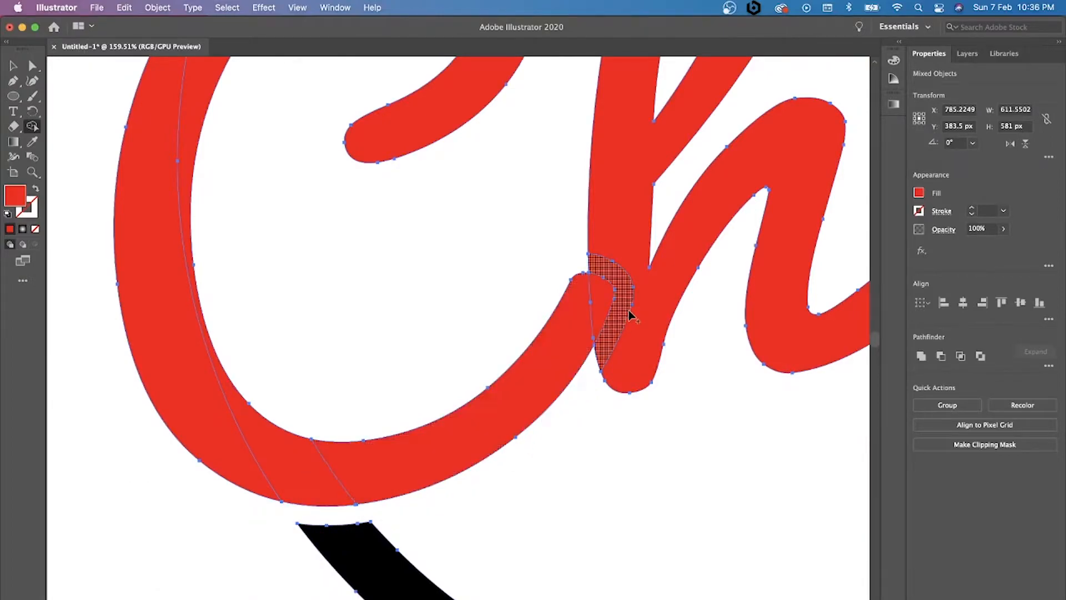
Merge the split pieces of the C, including its upper curve, with the h using Shape Builder.
{"action": "mouse_move", "coordinate": [628, 309]}
{"action": "left_mouse_down"}
{"action": "mouse_move", "coordinate": [638, 311]}
{"action": "mouse_move", "coordinate": [590, 295]}
{"action": "mouse_move", "coordinate": [564, 345]}
{"action": "left_mouse_up"}
{"action": "scroll", "coordinate": [565, 349], "scroll_direction": "down", "scroll_amount": 3}
{"action": "scroll", "coordinate": [564, 349], "scroll_direction": "right", "scroll_amount": 1}
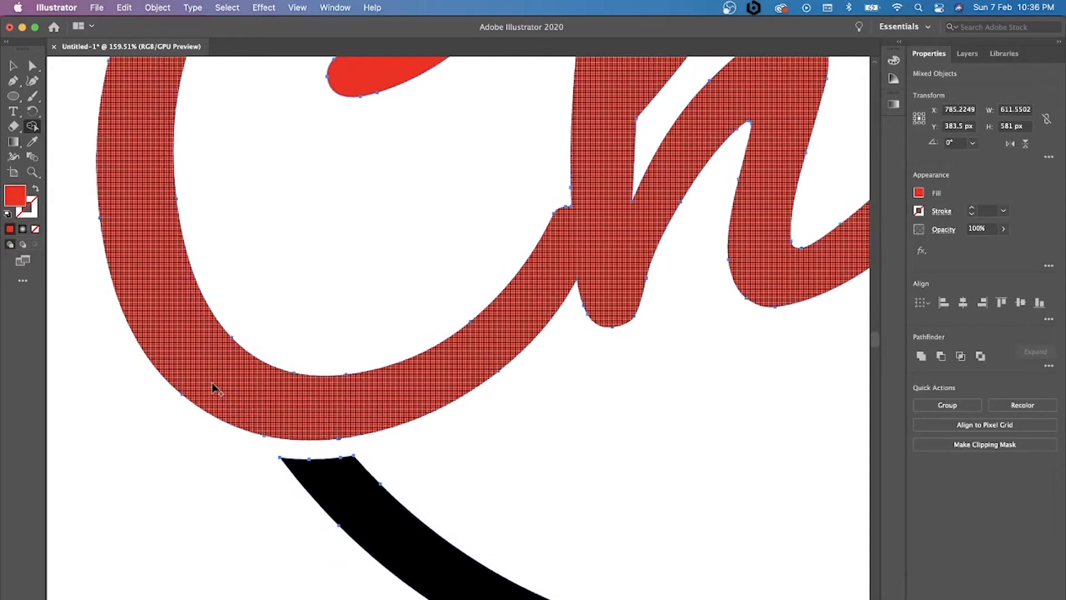
{"action": "scroll", "coordinate": [212, 388], "scroll_direction": "up", "scroll_amount": 10}
{"action": "scroll", "coordinate": [213, 387], "scroll_direction": "down", "scroll_amount": 3}
{"action": "scroll", "coordinate": [212, 394], "scroll_direction": "down", "scroll_amount": 1}
{"action": "scroll", "coordinate": [212, 394], "scroll_direction": "up", "scroll_amount": 2}
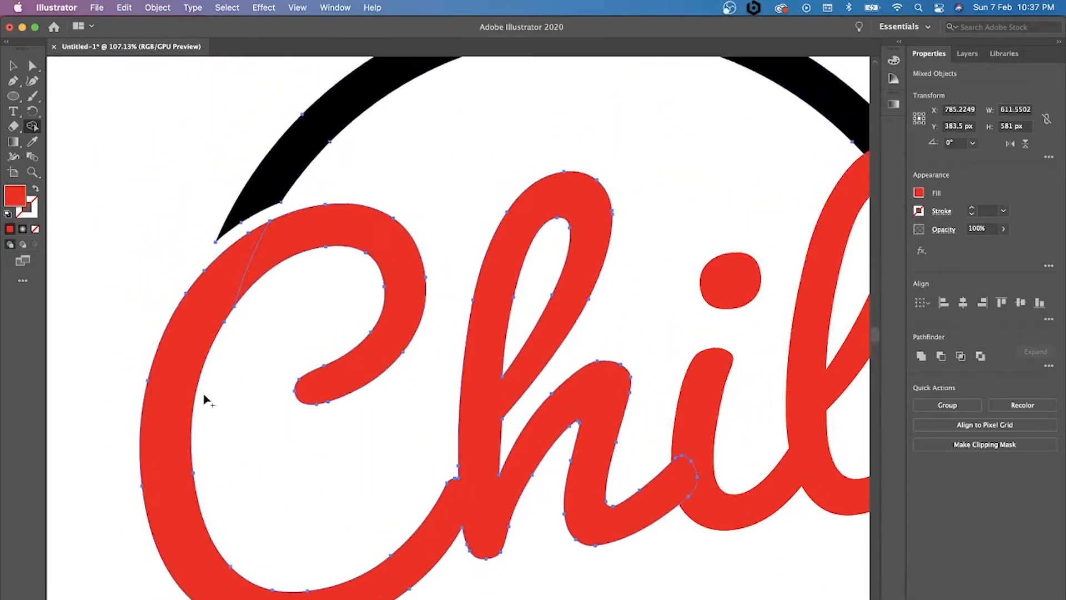
{"action": "left_click_drag", "start_coordinate": [216, 283], "coordinate": [345, 232]}
{"action": "scroll", "coordinate": [344, 236], "scroll_direction": "down", "scroll_amount": 4}
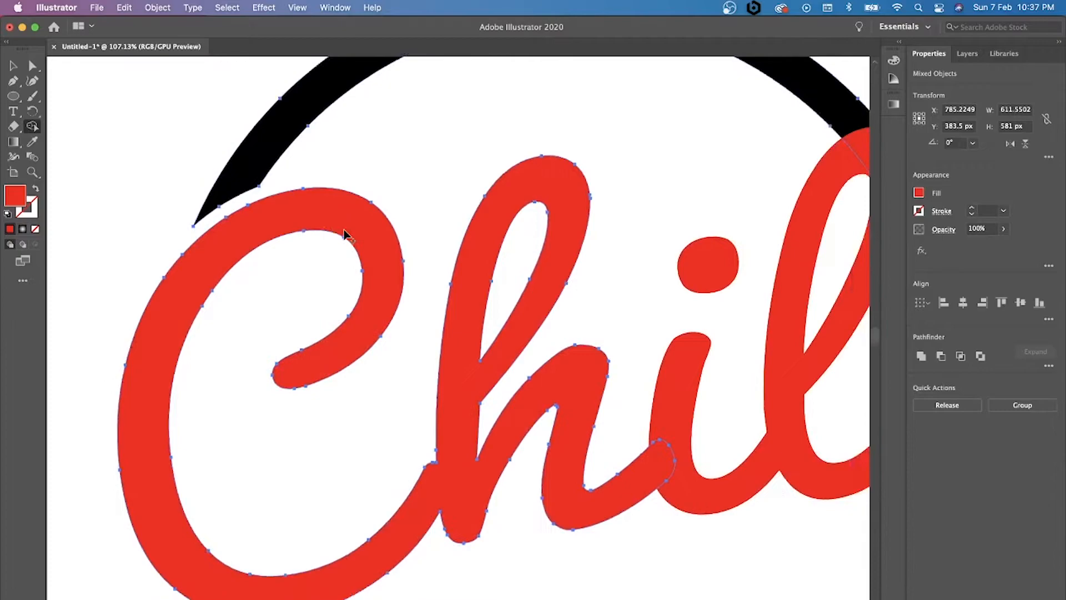
{"action": "scroll", "coordinate": [344, 237], "scroll_direction": "down", "scroll_amount": 3}
{"action": "scroll", "coordinate": [345, 242], "scroll_direction": "up", "scroll_amount": 2}
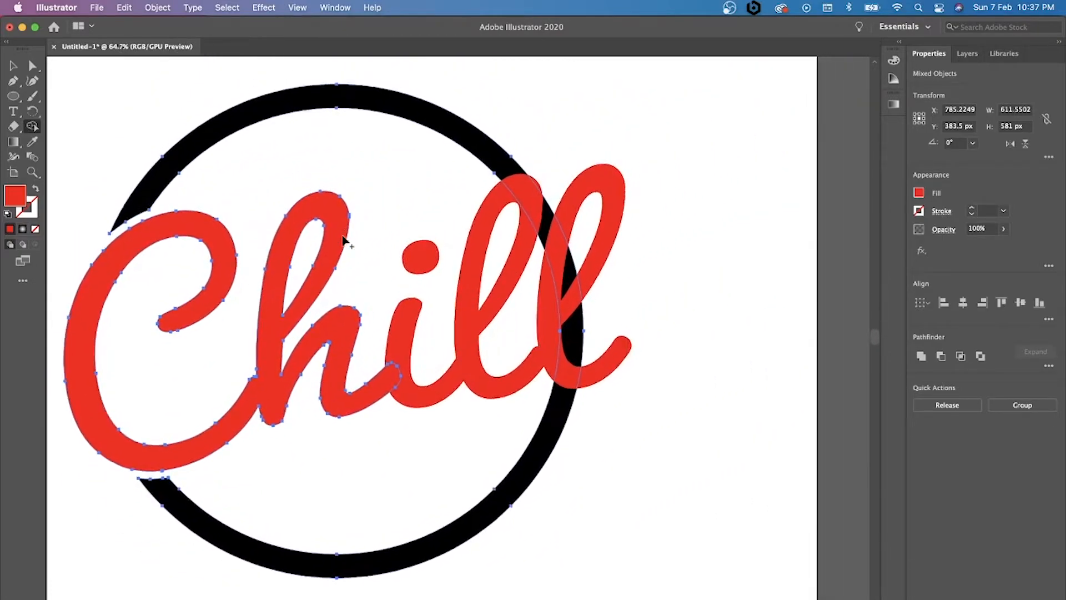
Offset the path of the last l, using the same offset settings as for the C.
{"action": "left_click", "coordinate": [16, 66]}
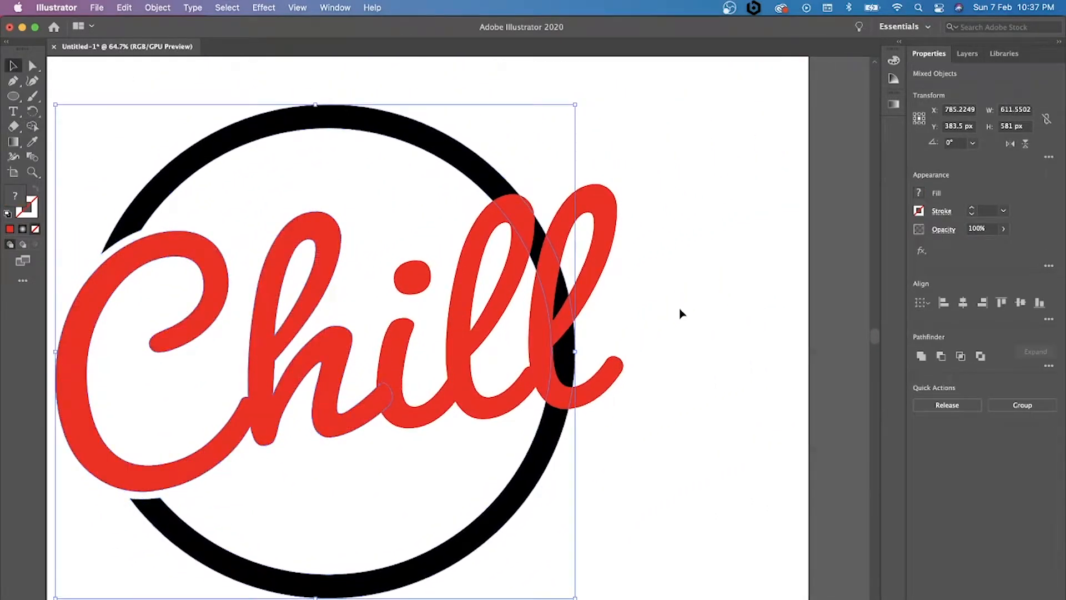
{"action": "left_click", "coordinate": [682, 314]}
{"action": "left_click", "coordinate": [548, 326]}
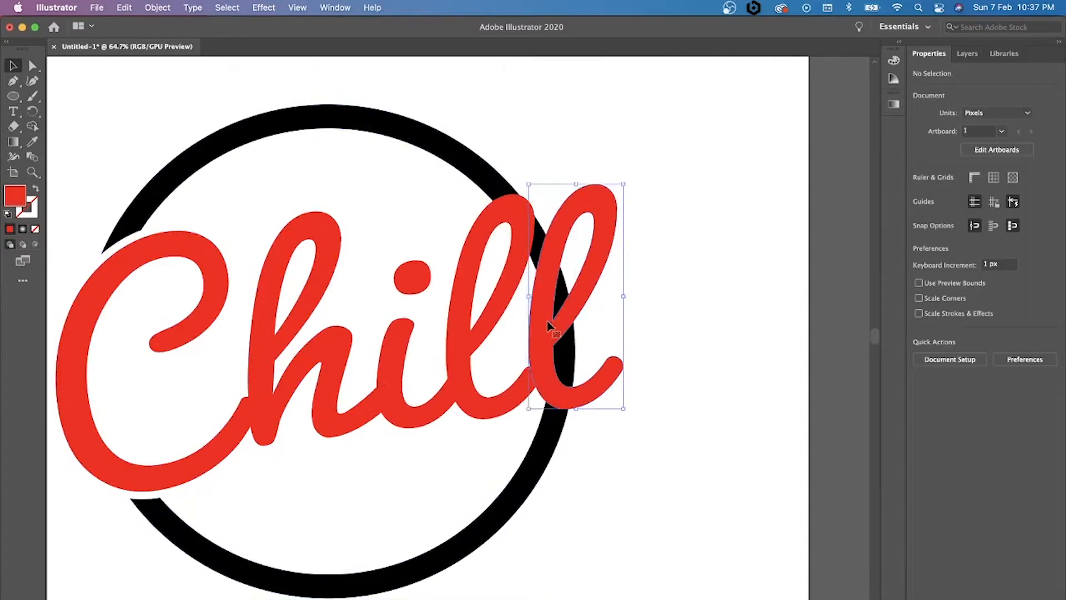
{"action": "left_click", "coordinate": [125, 8]}
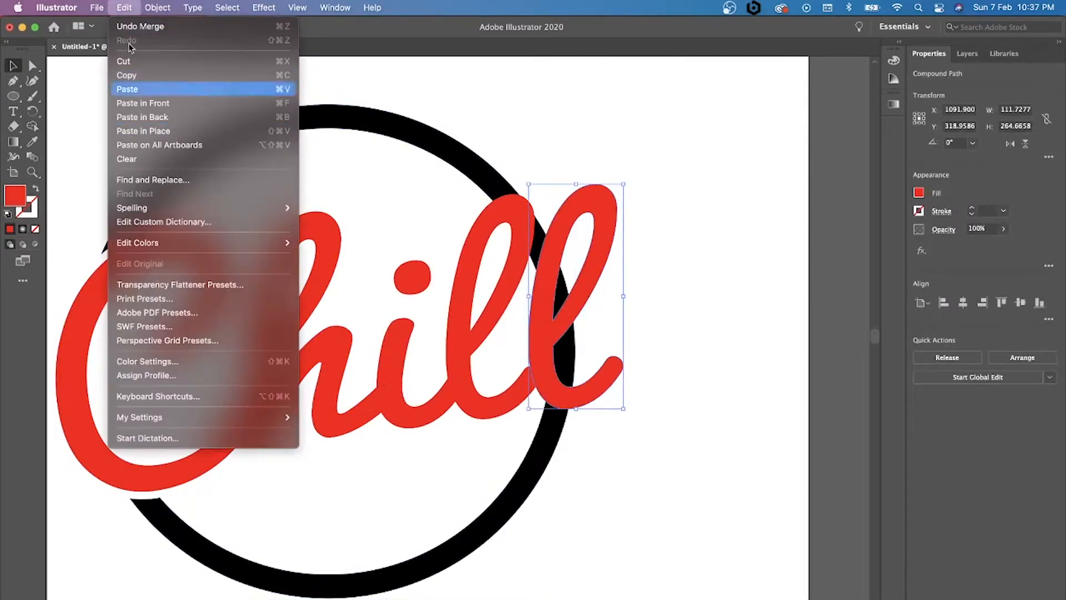
{"action": "mouse_move", "coordinate": [158, 7]}
{"action": "mouse_move", "coordinate": [209, 327]}
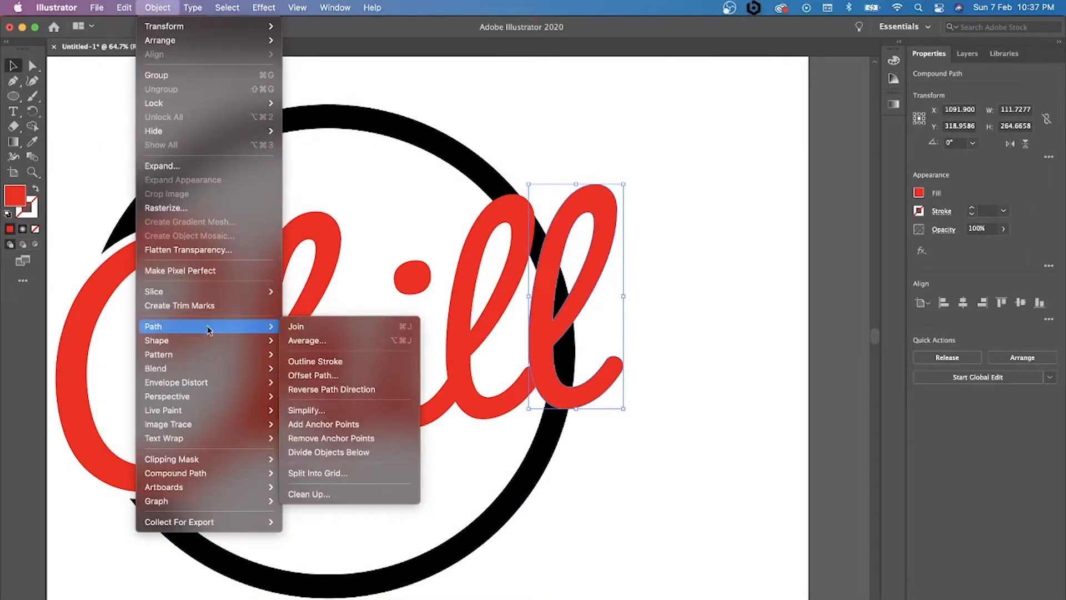
{"action": "left_click", "coordinate": [300, 363]}
{"action": "left_click", "coordinate": [158, 7]}
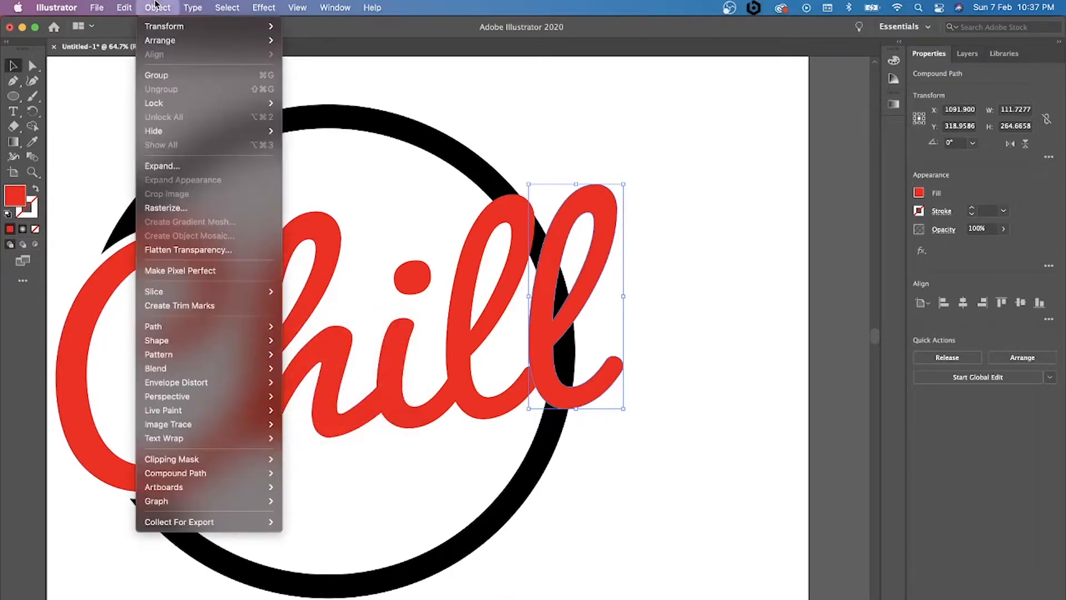
{"action": "mouse_move", "coordinate": [261, 326]}
{"action": "left_click", "coordinate": [312, 376]}
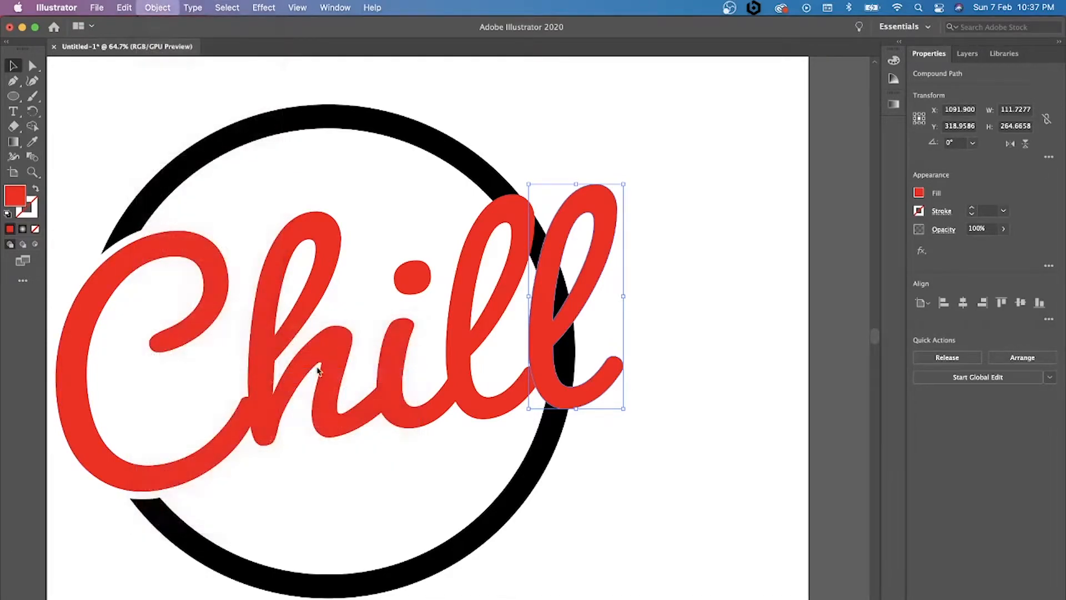
{"action": "left_click", "coordinate": [589, 358]}
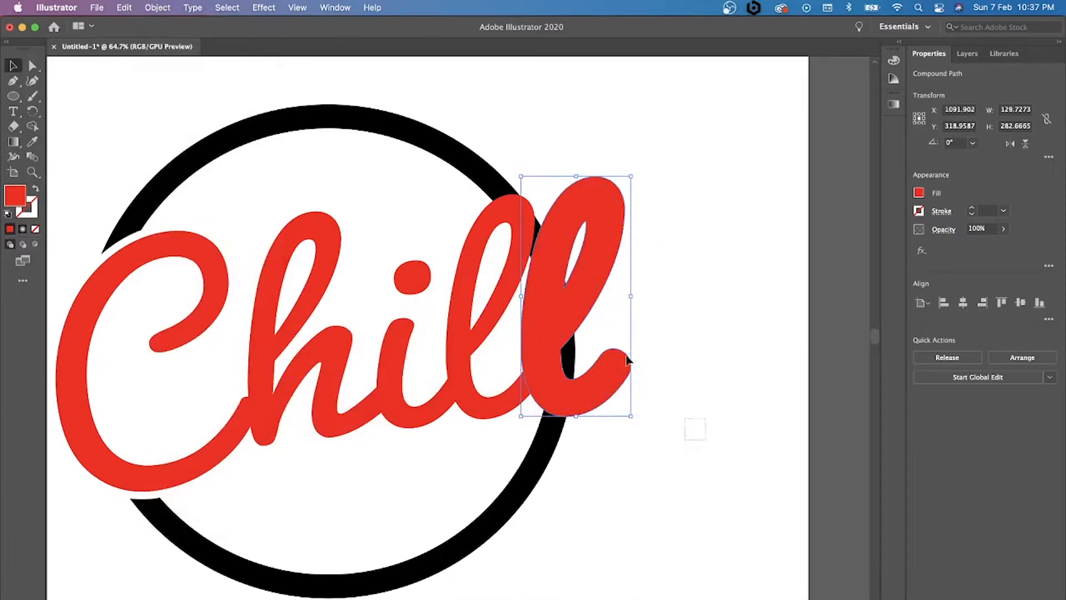
Select the last l, its offset, the neighbouring letters and the ring, and remove the ring piece inside the l's hook and the tail's offset rim with Shape Builder.
{"action": "left_click_drag", "start_coordinate": [705, 440], "coordinate": [373, 143]}
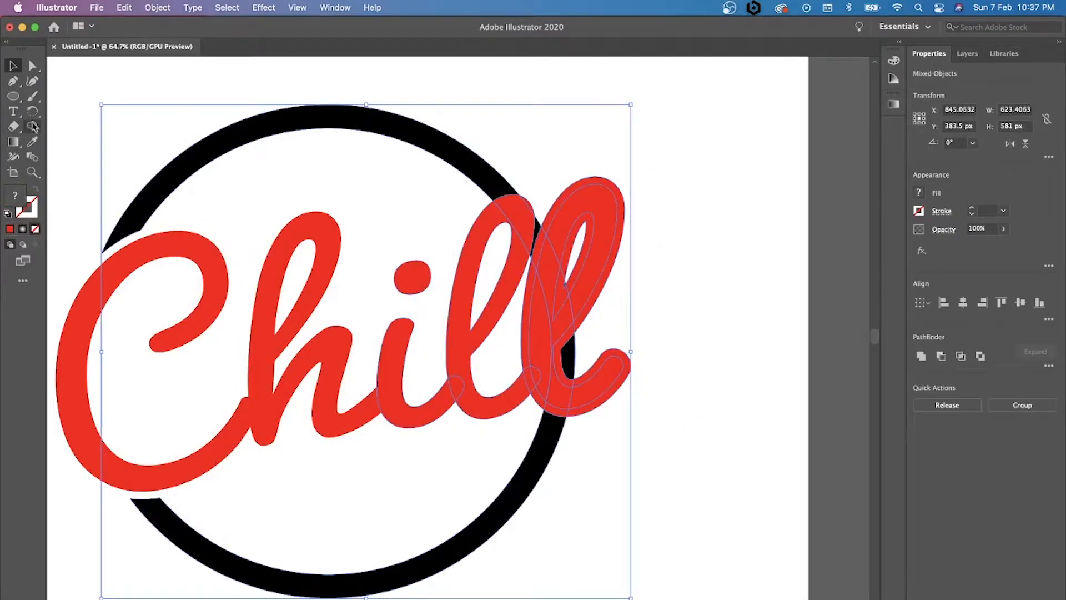
{"action": "left_click", "coordinate": [33, 127]}
{"action": "scroll", "coordinate": [464, 238], "scroll_direction": "up", "scroll_amount": 5}
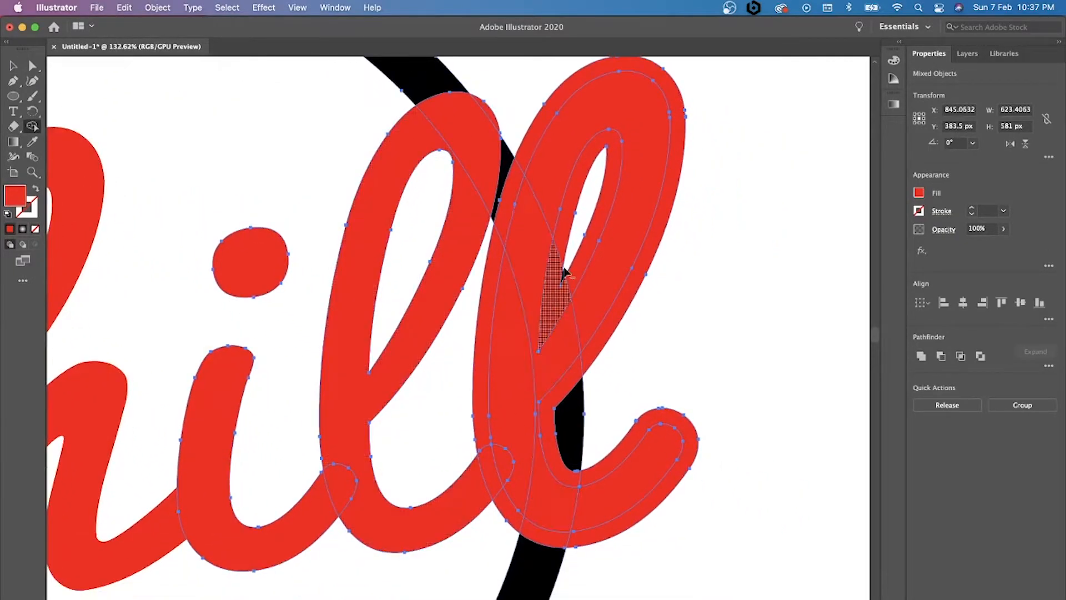
{"action": "left_click", "coordinate": [563, 271], "text": "alt"}
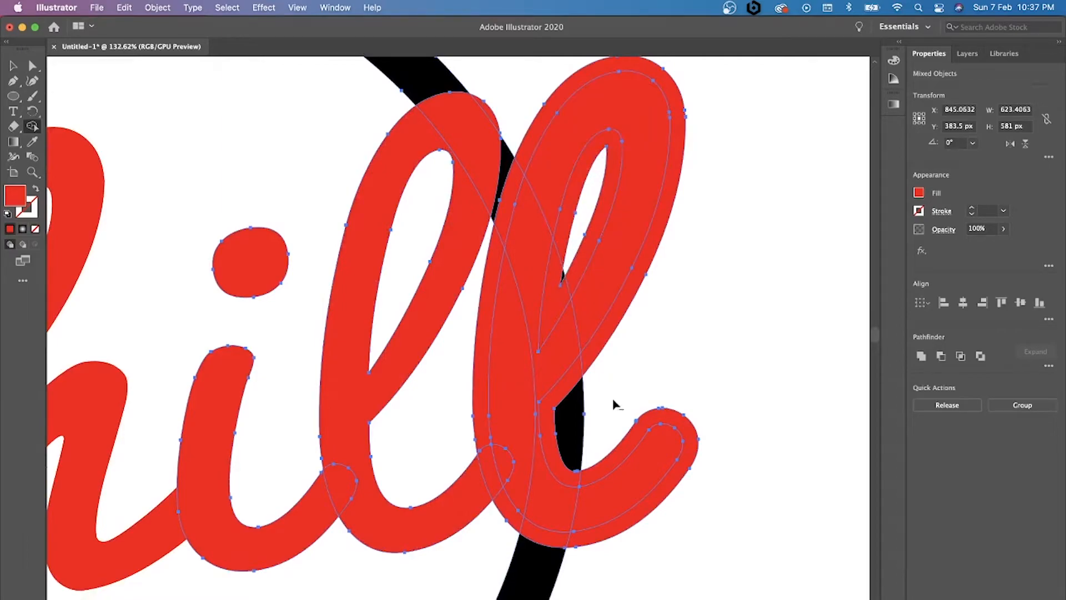
{"action": "left_click", "coordinate": [568, 429], "text": "alt"}
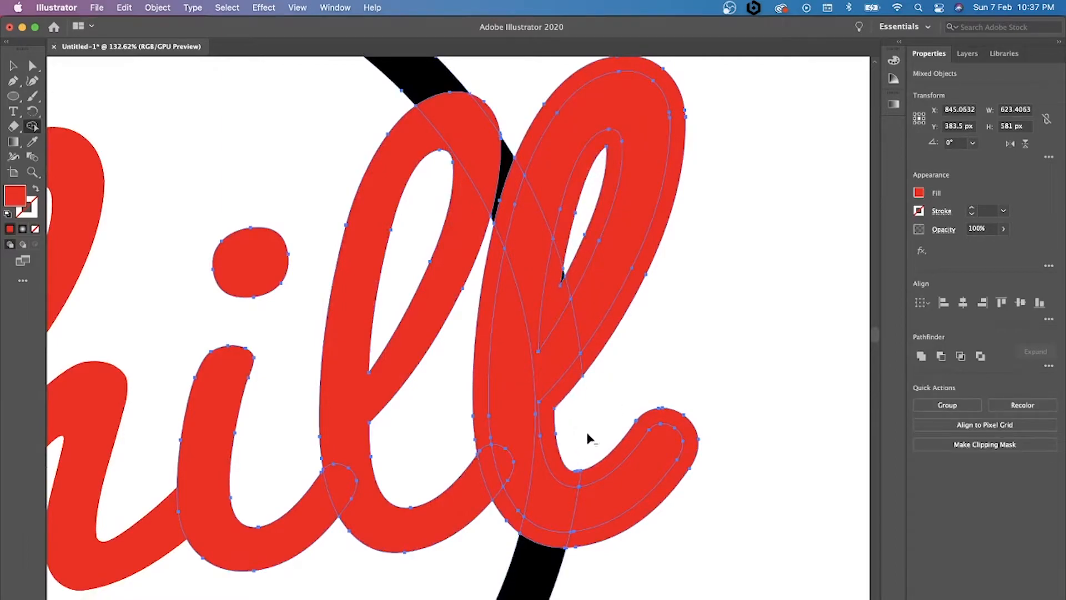
{"action": "left_click", "coordinate": [633, 442], "text": "alt"}
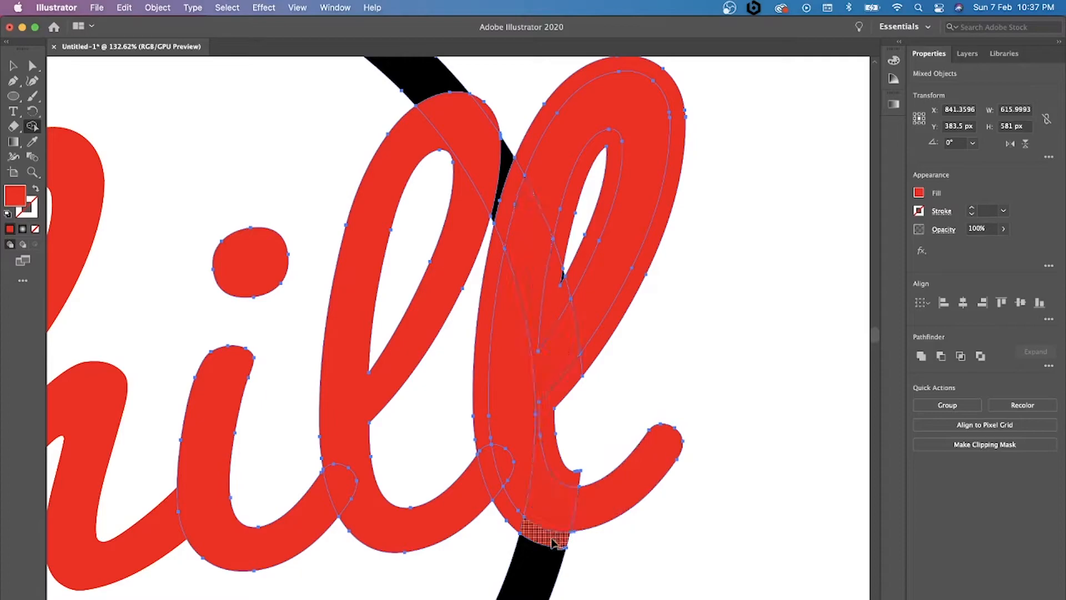
Remove the last l's remaining outer and inner offset rims and the black ring slivers beside and inside it with Shape Builder.
{"action": "left_click", "coordinate": [514, 524], "text": "alt"}
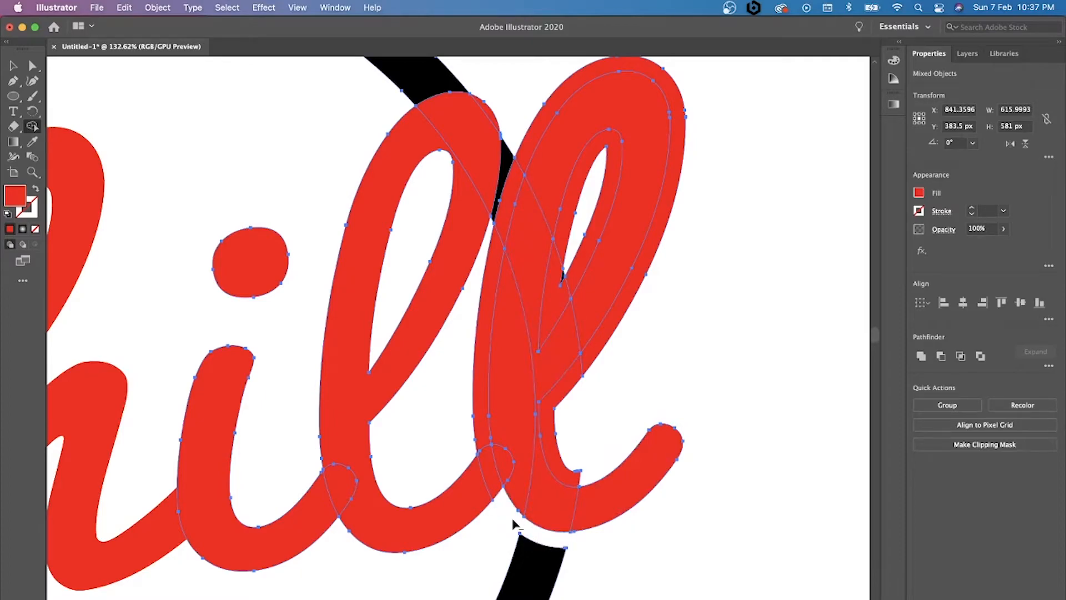
{"action": "left_click", "coordinate": [482, 423], "text": "alt"}
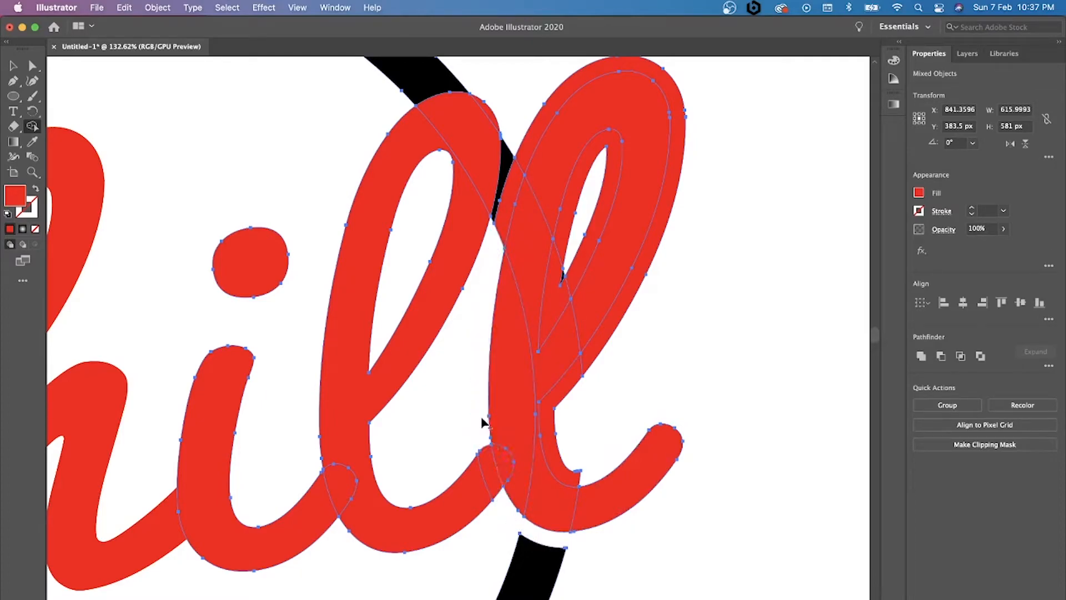
{"action": "left_click", "coordinate": [504, 166], "text": "alt"}
{"action": "left_click", "coordinate": [528, 136], "text": "alt"}
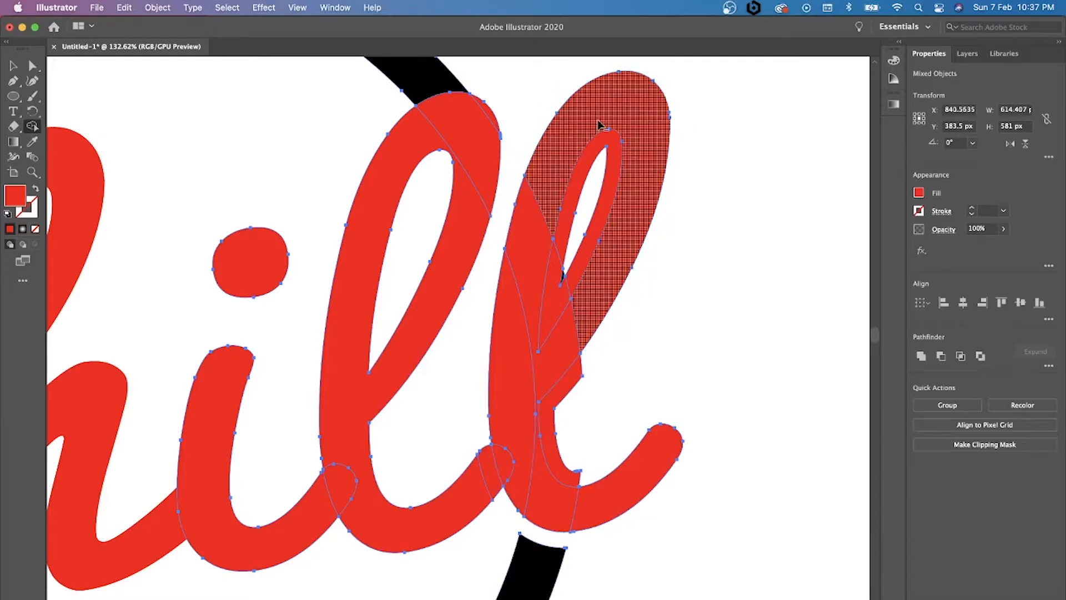
{"action": "left_click", "coordinate": [586, 174], "text": "alt"}
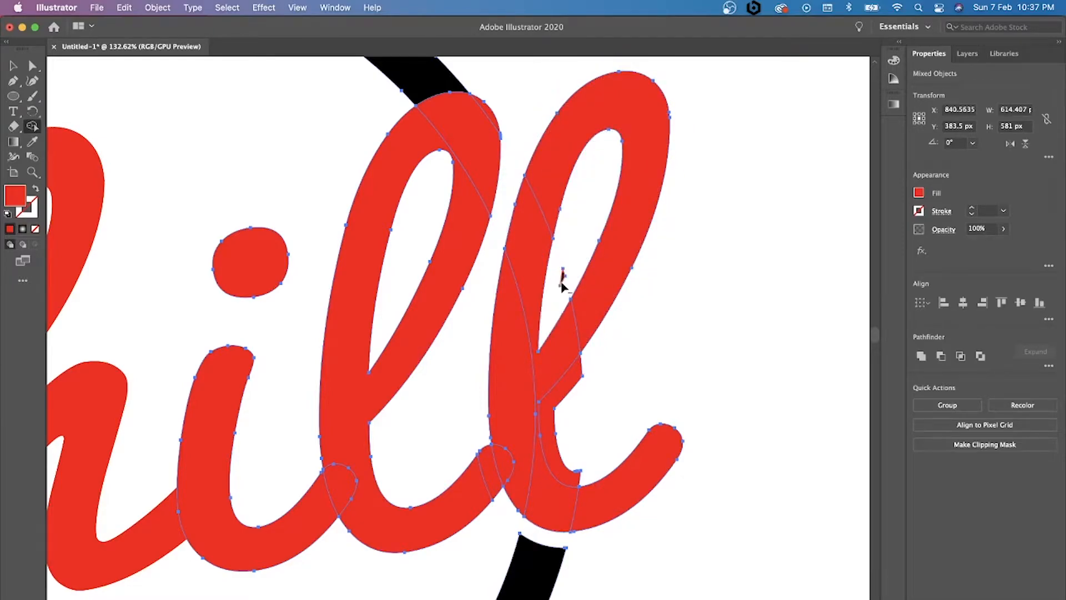
{"action": "left_click", "coordinate": [563, 276], "text": "alt"}
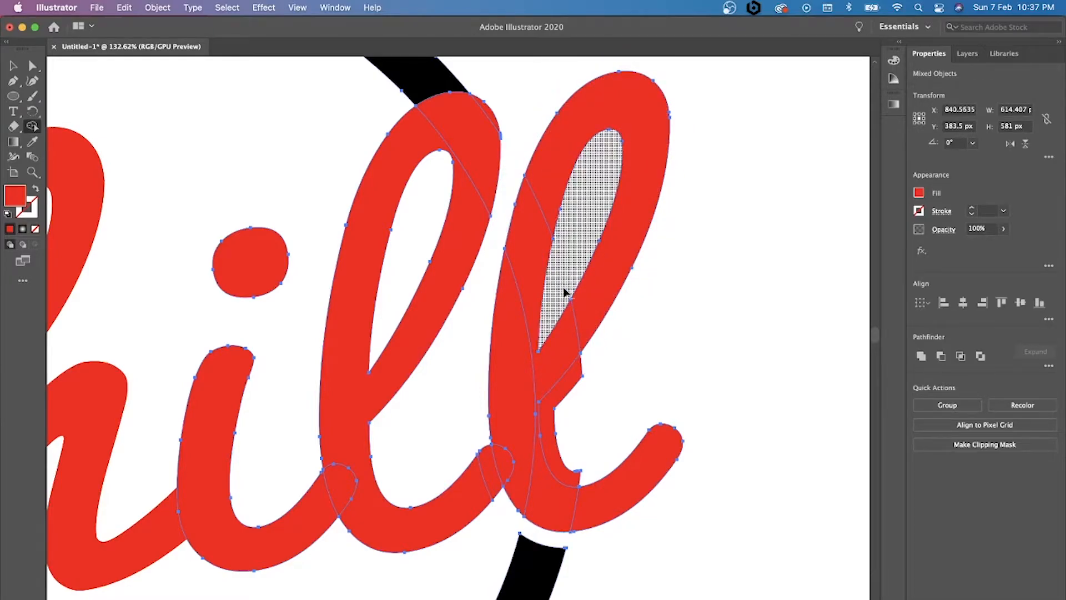
{"action": "left_click", "coordinate": [572, 383]}
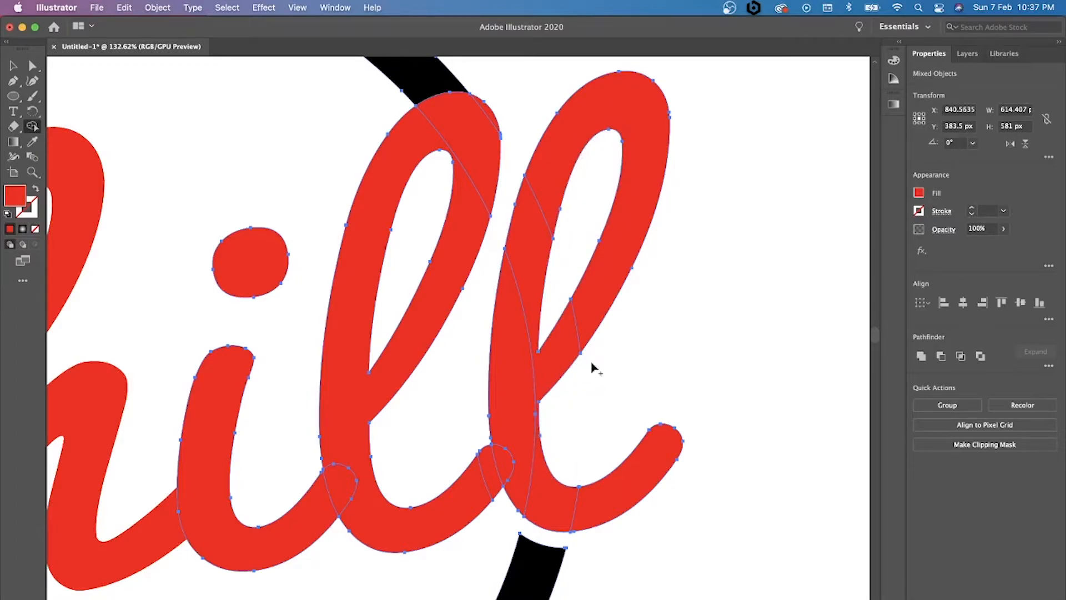
Merge the stem, tail and upper loop pieces of the last l into one shape with Shape Builder.
{"action": "left_click", "coordinate": [514, 444]}
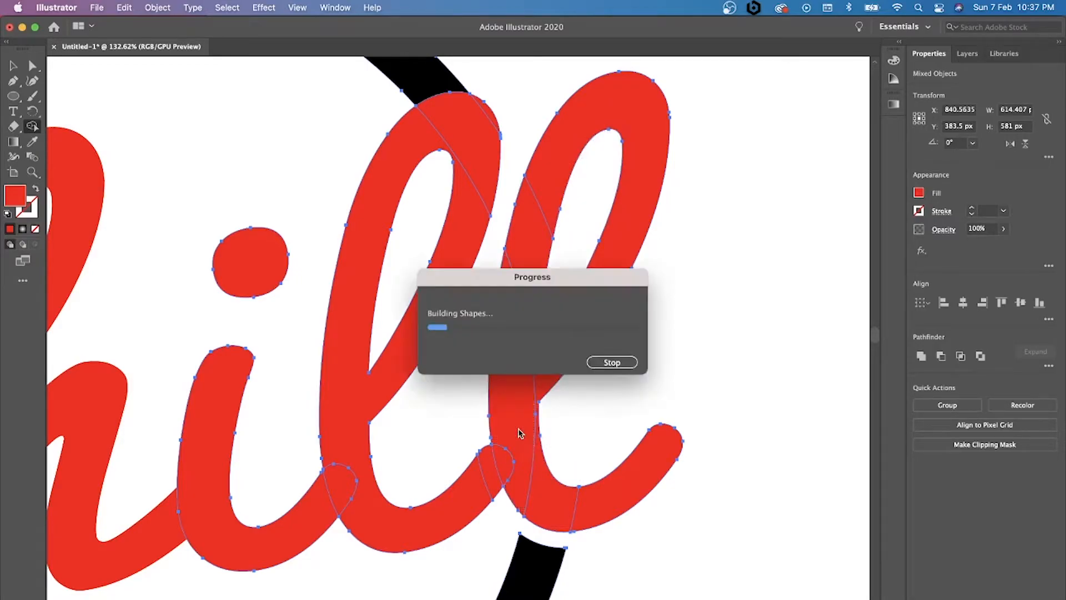
{"action": "left_click_drag", "start_coordinate": [556, 493], "coordinate": [593, 497]}
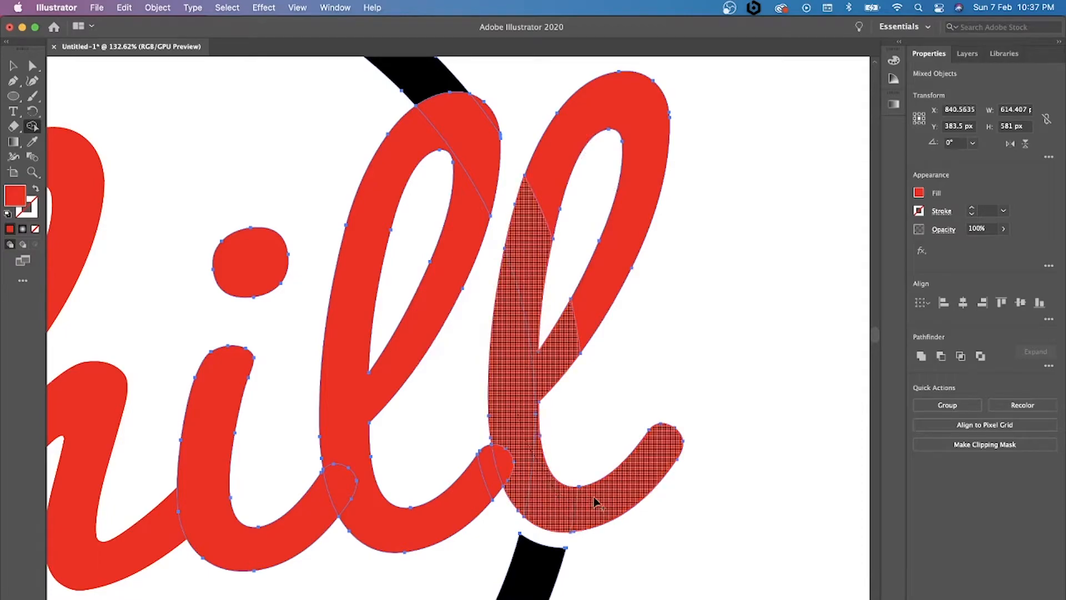
{"action": "left_click_drag", "start_coordinate": [577, 328], "coordinate": [607, 293]}
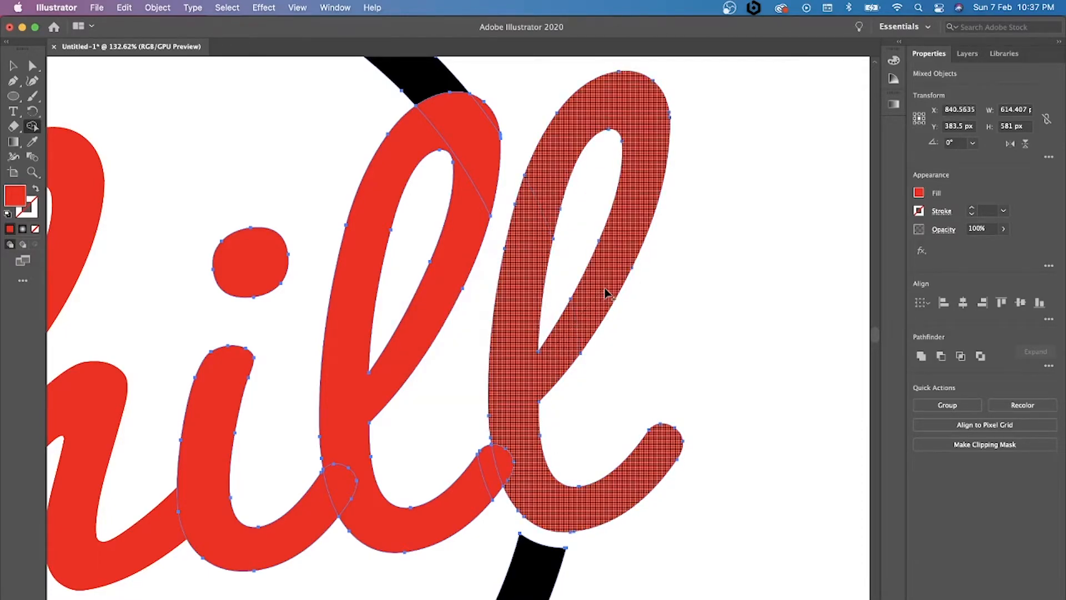
Offset the path of the first l with the same settings as the last l.
{"action": "scroll", "coordinate": [547, 190], "scroll_direction": "up", "scroll_amount": 3}
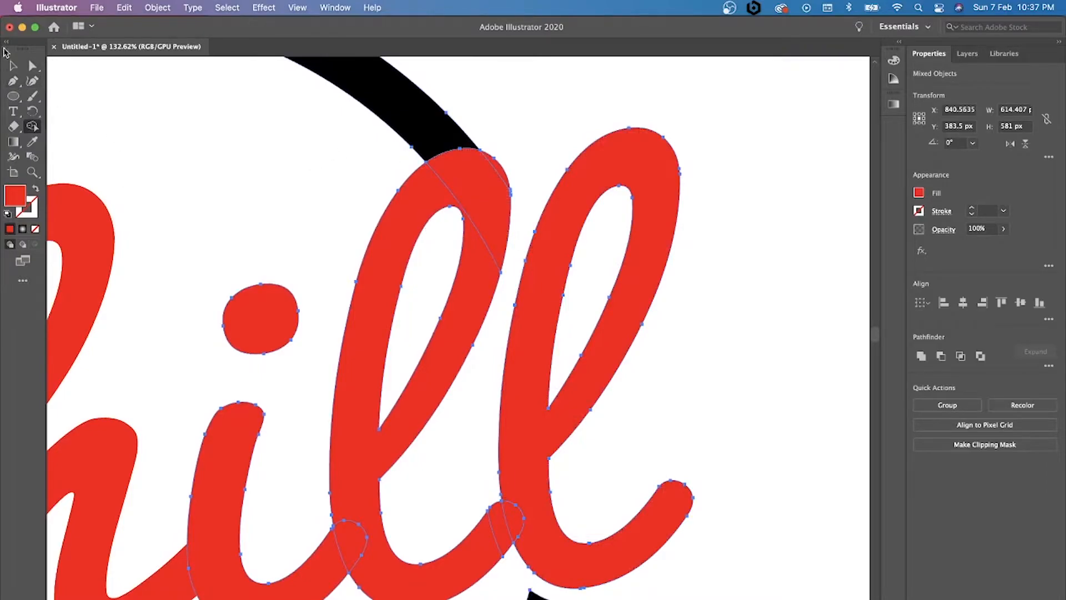
{"action": "left_click", "coordinate": [13, 66]}
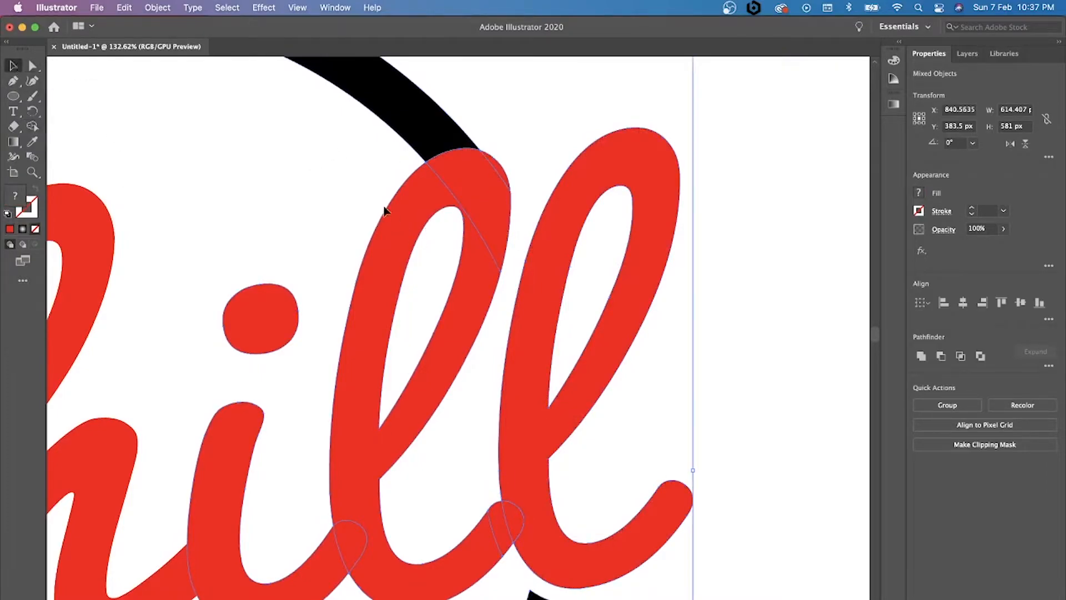
{"action": "left_click", "coordinate": [251, 176]}
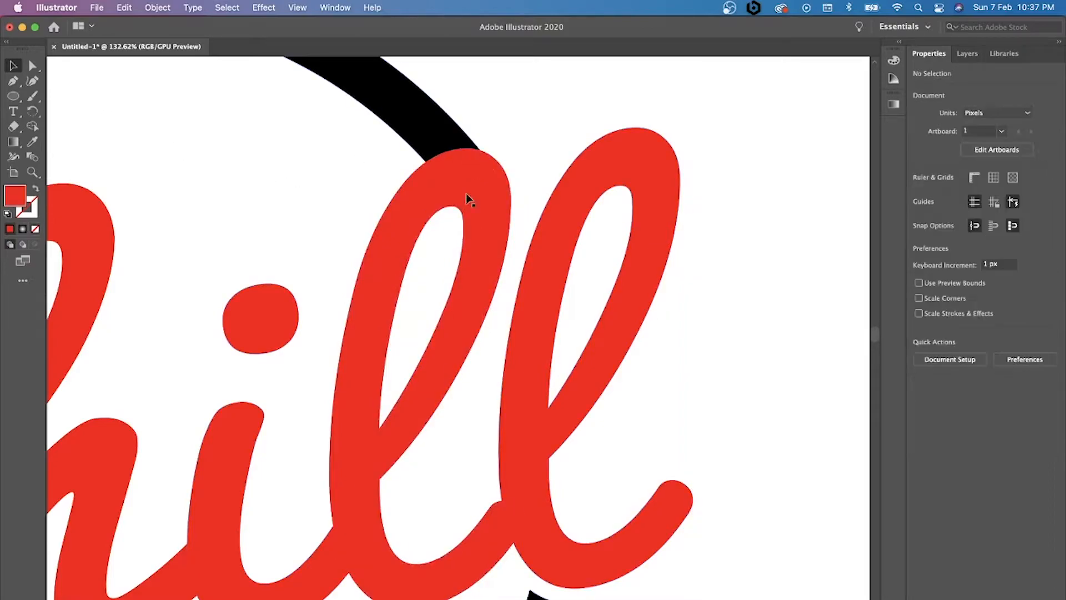
{"action": "left_click", "coordinate": [392, 251]}
{"action": "left_click", "coordinate": [155, 8]}
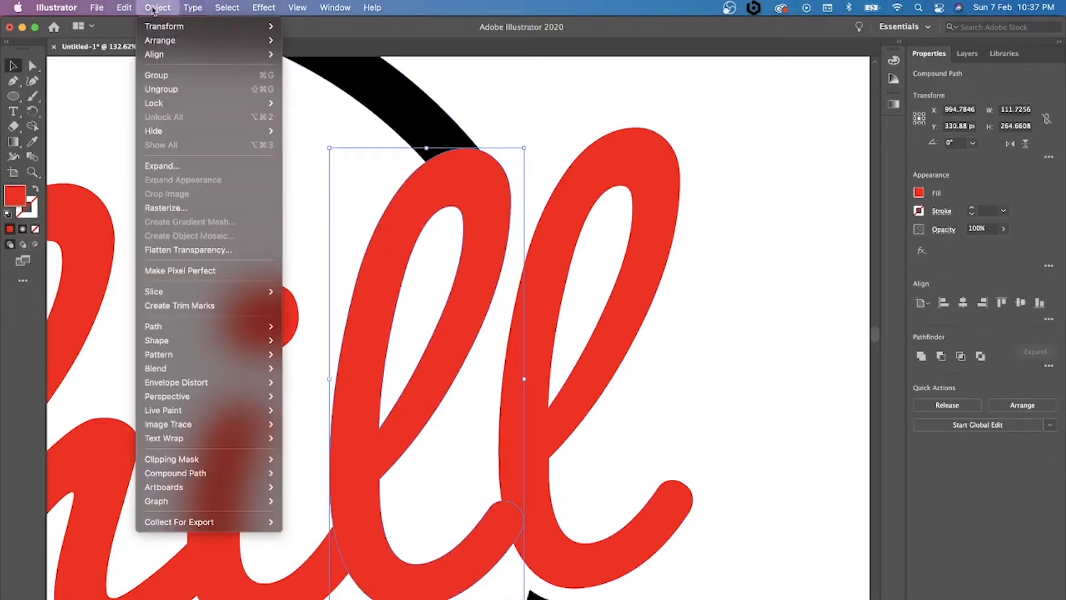
{"action": "left_click", "coordinate": [341, 365]}
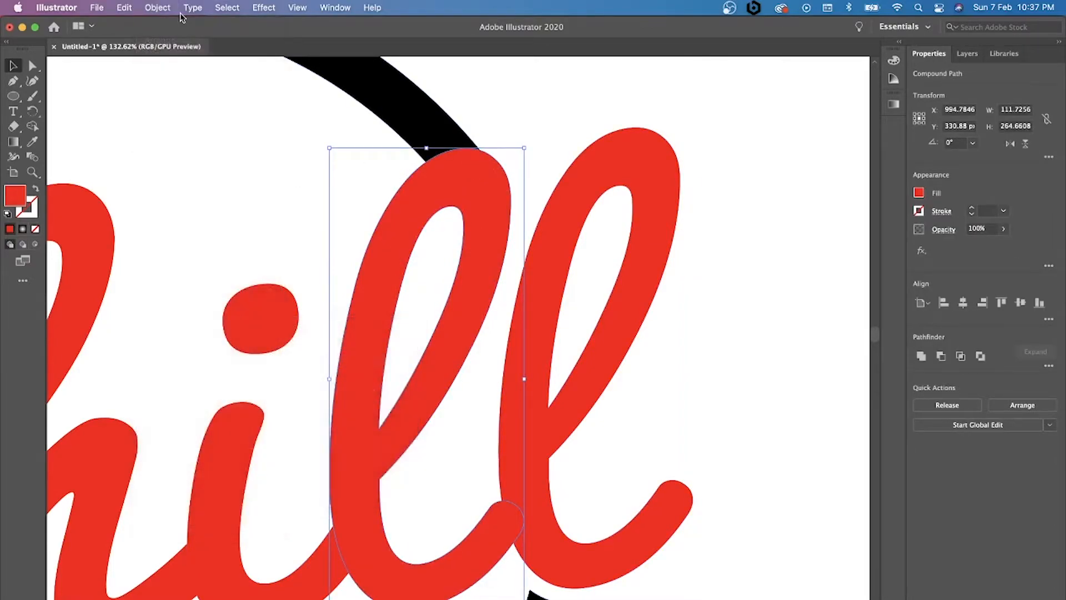
{"action": "left_click", "coordinate": [159, 7]}
{"action": "mouse_move", "coordinate": [175, 327]}
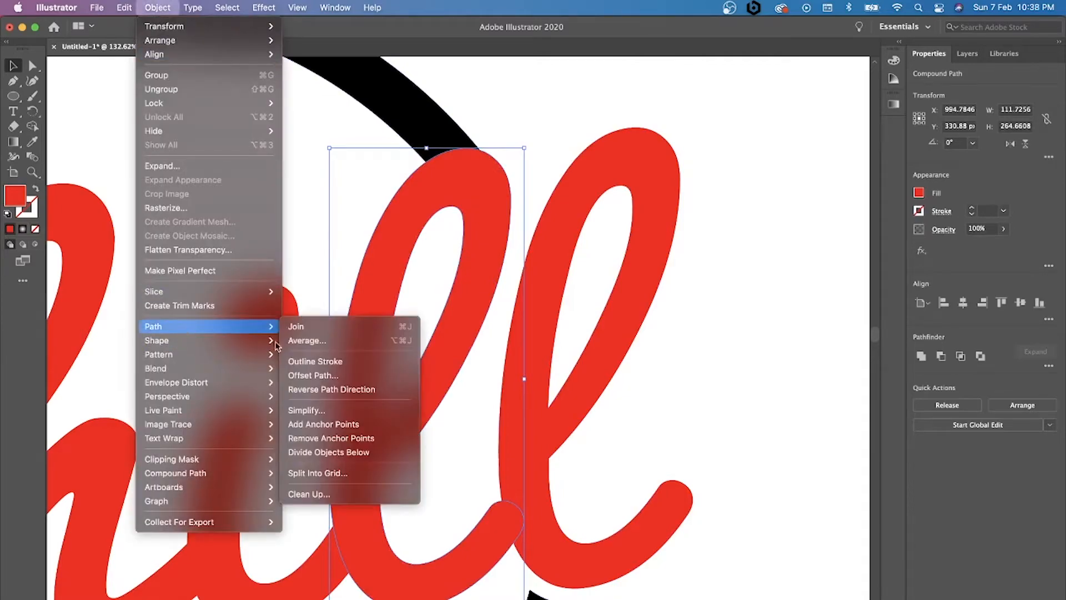
{"action": "left_click", "coordinate": [326, 374]}
{"action": "left_click", "coordinate": [590, 357]}
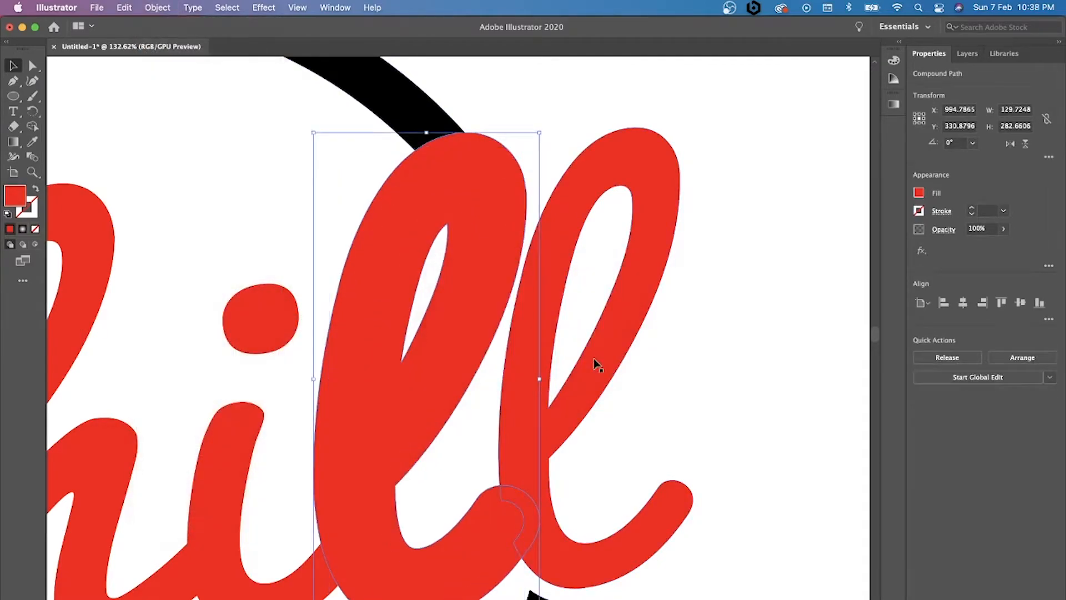
Select the first l, its offset, the neighbouring letters and the ring, and remove the overlapping ring piece and offset rims with Shape Builder.
{"action": "left_click_drag", "start_coordinate": [738, 457], "coordinate": [257, 143]}
{"action": "key", "text": "super+minus"}
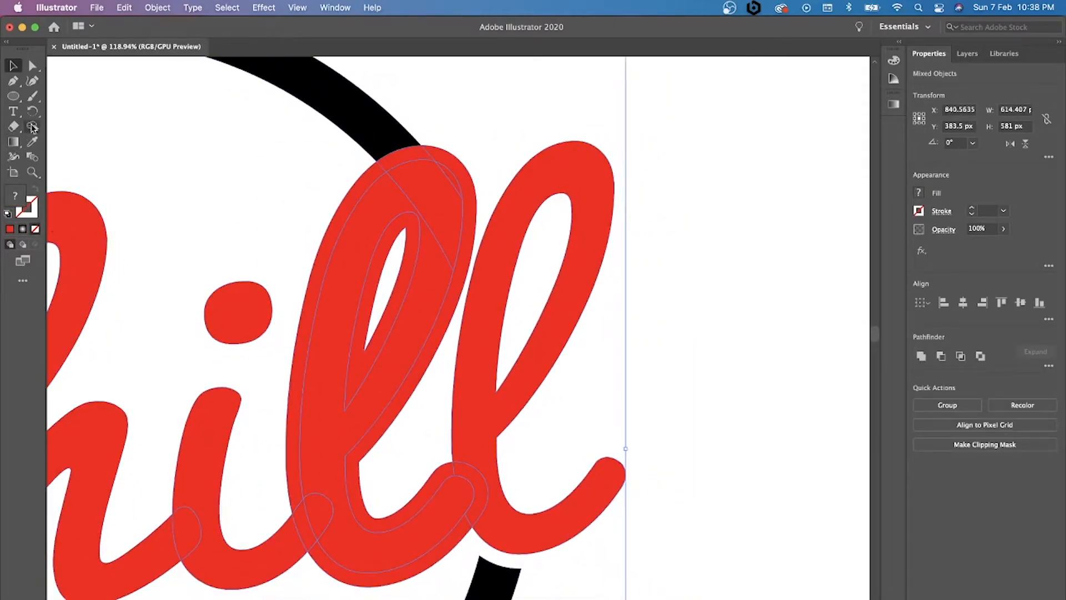
{"action": "left_click", "coordinate": [32, 126]}
{"action": "left_click", "coordinate": [395, 158]}
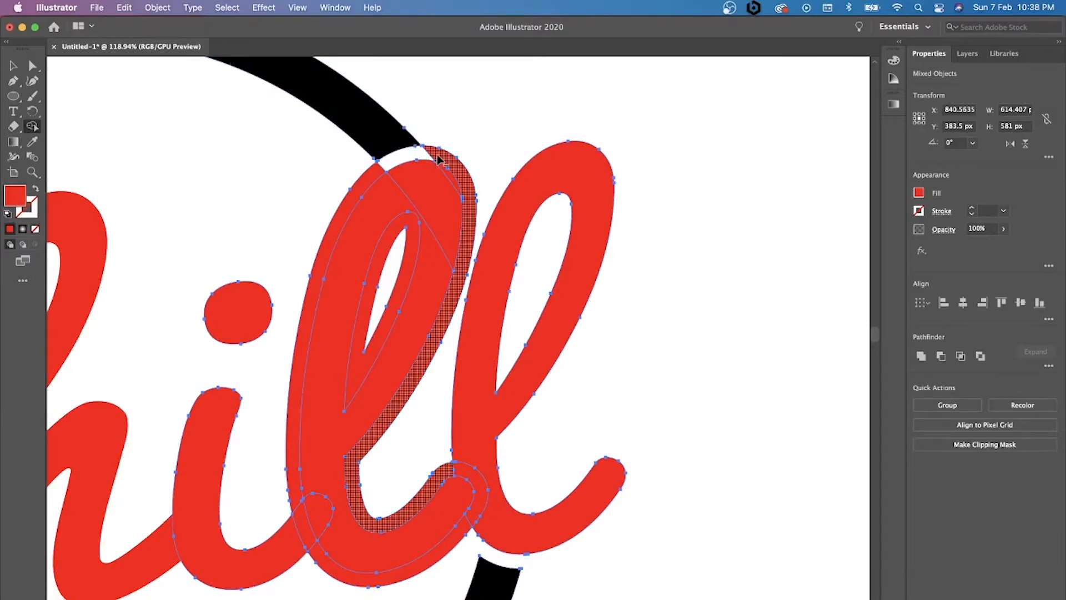
{"action": "left_click", "coordinate": [441, 158], "text": "alt"}
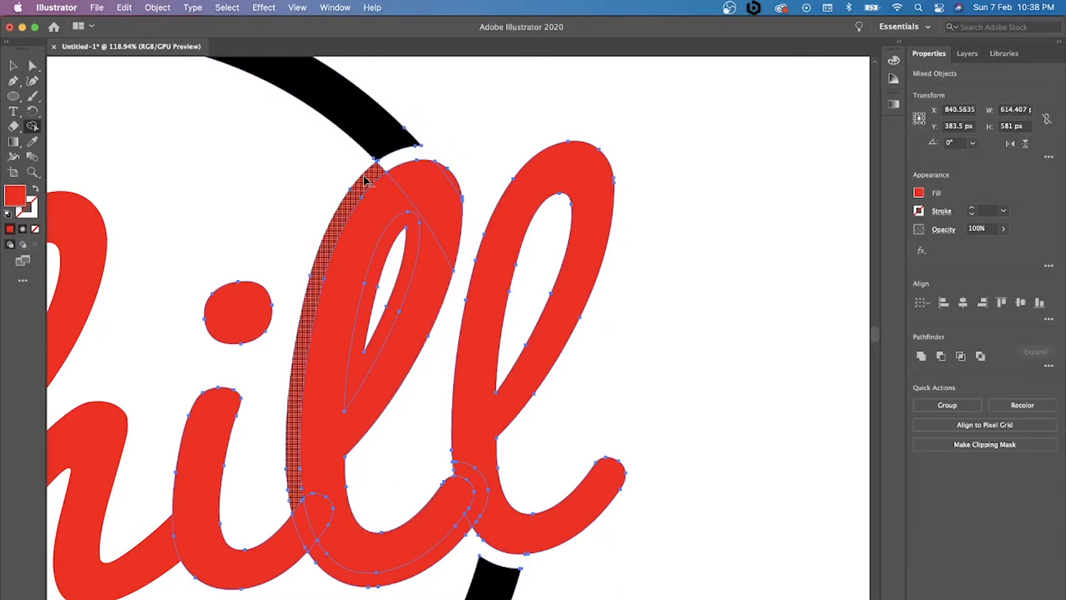
{"action": "left_click", "coordinate": [365, 178], "text": "alt"}
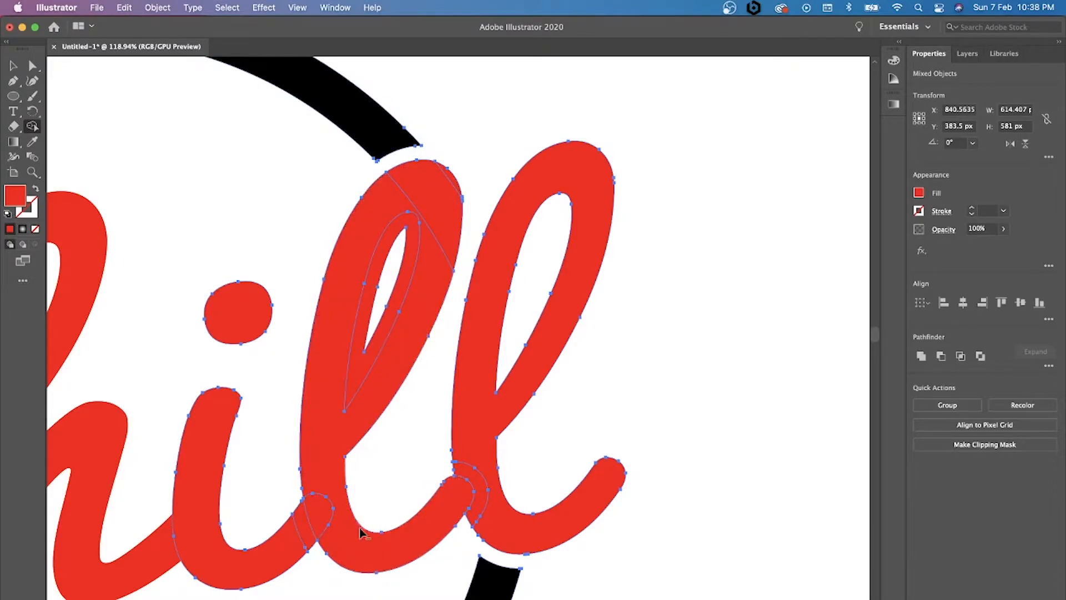
{"action": "left_click", "coordinate": [362, 336], "text": "alt"}
Merge the first l's pieces and join it with the i's stem and the last l into one shape with Shape Builder.
{"action": "mouse_move", "coordinate": [433, 195]}
{"action": "left_mouse_down"}
{"action": "mouse_move", "coordinate": [366, 217]}
{"action": "mouse_move", "coordinate": [356, 236]}
{"action": "mouse_move", "coordinate": [452, 172]}
{"action": "left_mouse_up"}
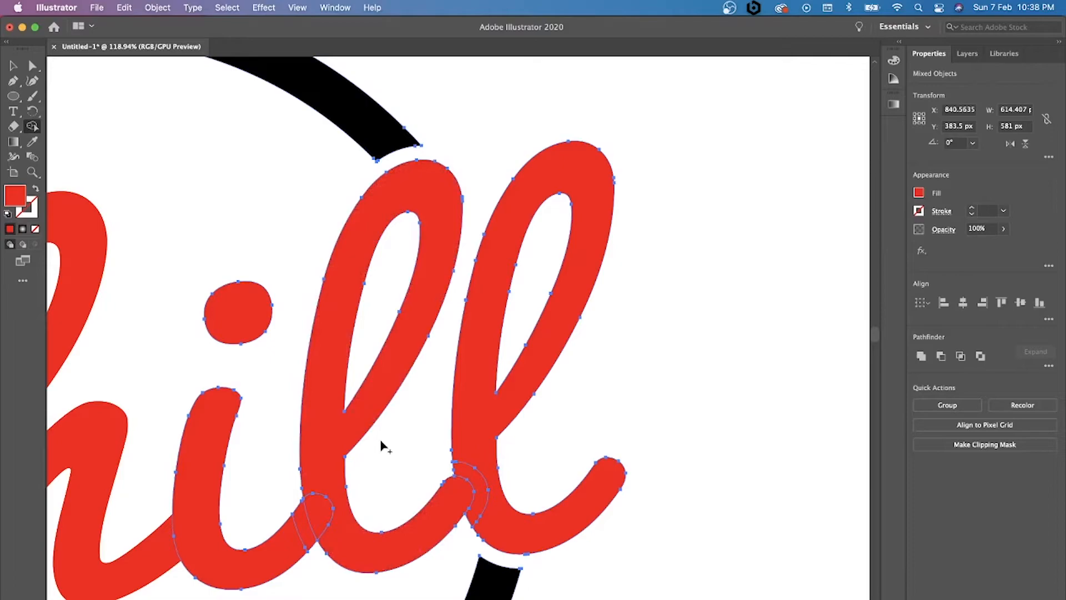
{"action": "mouse_move", "coordinate": [328, 476]}
{"action": "left_mouse_down"}
{"action": "mouse_move", "coordinate": [324, 508]}
{"action": "mouse_move", "coordinate": [285, 540]}
{"action": "mouse_move", "coordinate": [369, 542]}
{"action": "left_mouse_up"}
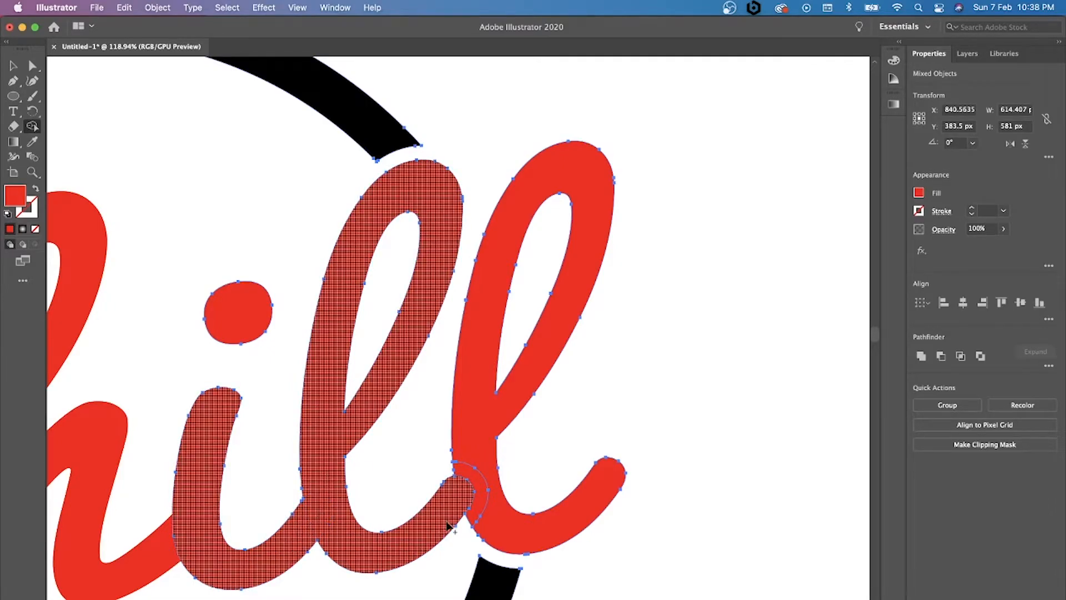
{"action": "mouse_move", "coordinate": [448, 525]}
{"action": "left_mouse_down"}
{"action": "mouse_move", "coordinate": [475, 482]}
{"action": "mouse_move", "coordinate": [537, 534]}
{"action": "left_mouse_up"}
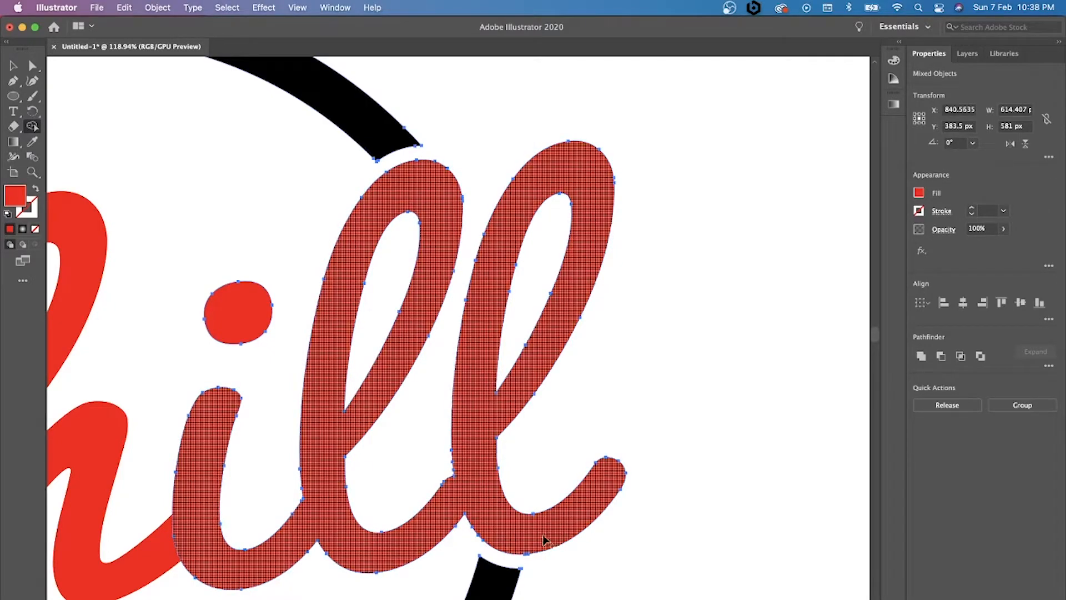
Select the whole logo and merge the remaining overlaps between the letters of "Chill" with Shape Builder, then deselect everything.
{"action": "scroll", "coordinate": [524, 528], "scroll_direction": "left", "scroll_amount": 4}
{"action": "scroll", "coordinate": [524, 527], "scroll_direction": "down", "scroll_amount": 2}
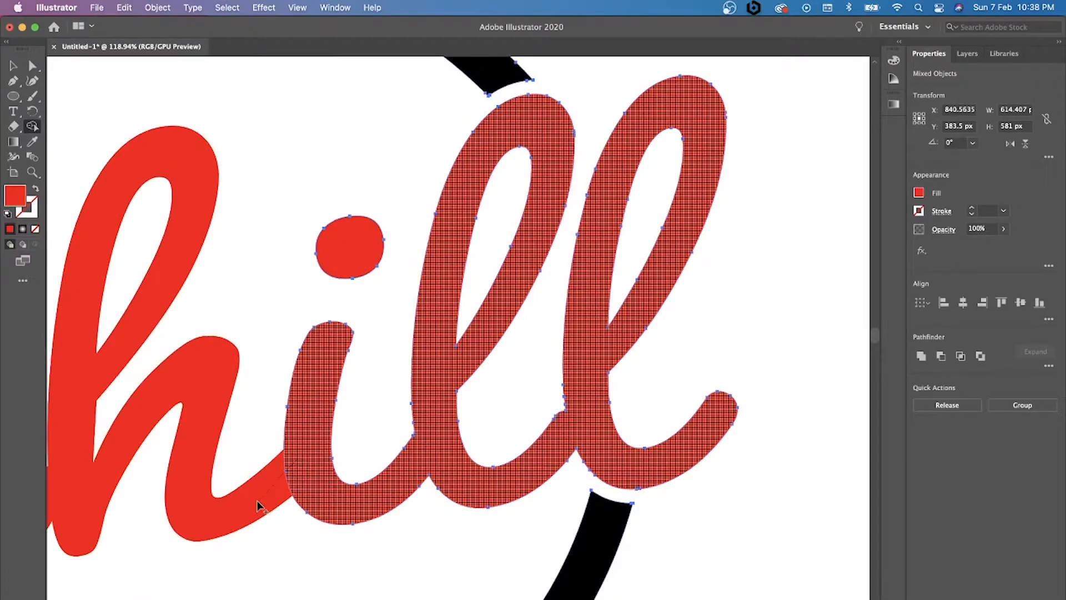
{"action": "scroll", "coordinate": [242, 501], "scroll_direction": "left", "scroll_amount": 2}
{"action": "scroll", "coordinate": [242, 501], "scroll_direction": "down", "scroll_amount": 1}
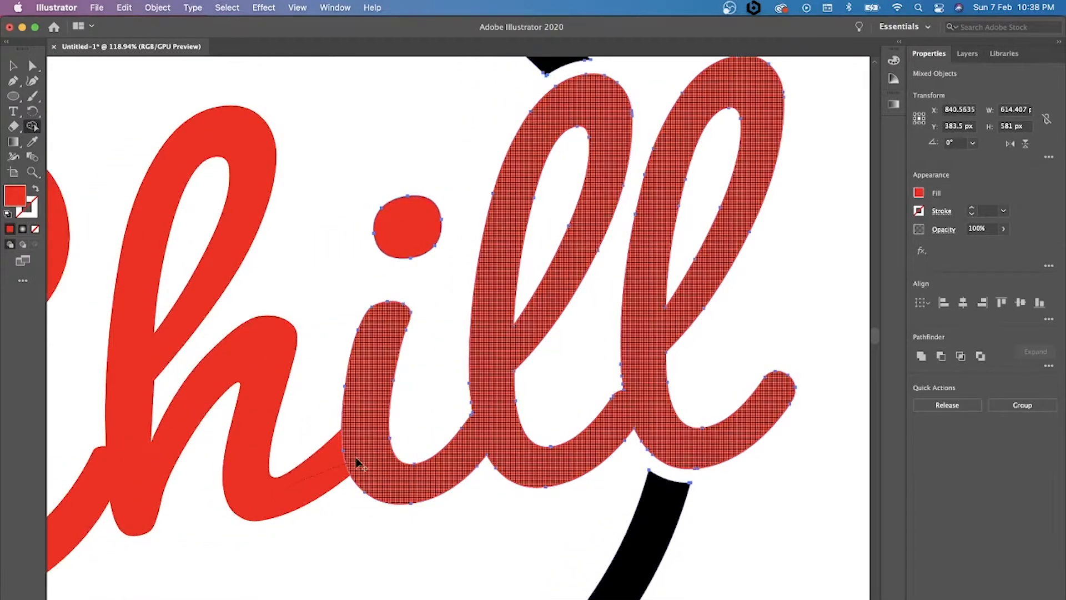
{"action": "scroll", "coordinate": [368, 444], "scroll_direction": "down", "scroll_amount": 5}
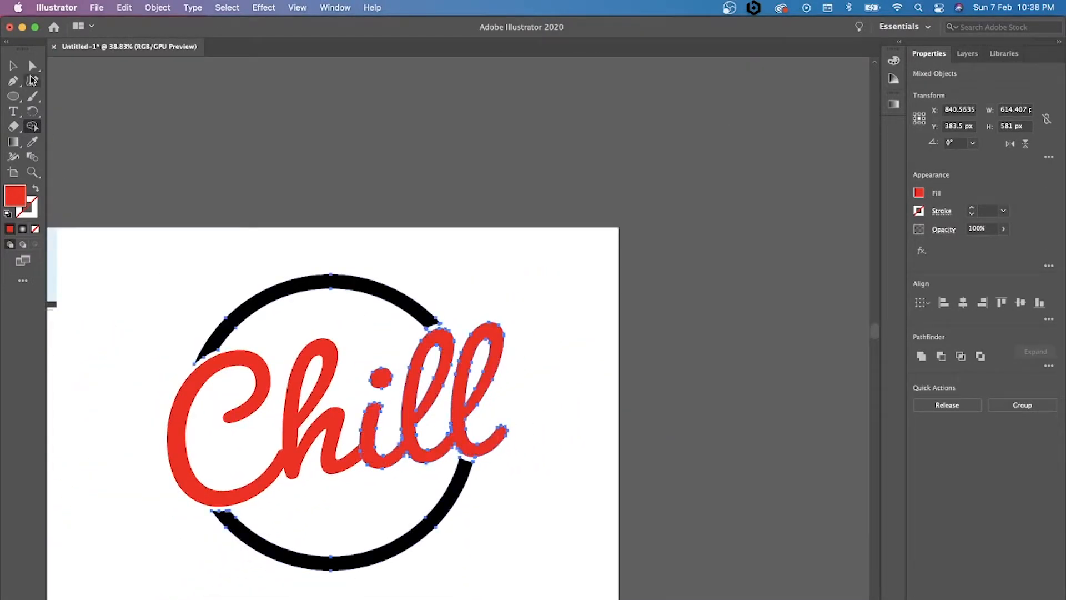
{"action": "left_click", "coordinate": [13, 66]}
{"action": "left_click_drag", "start_coordinate": [101, 257], "coordinate": [520, 565]}
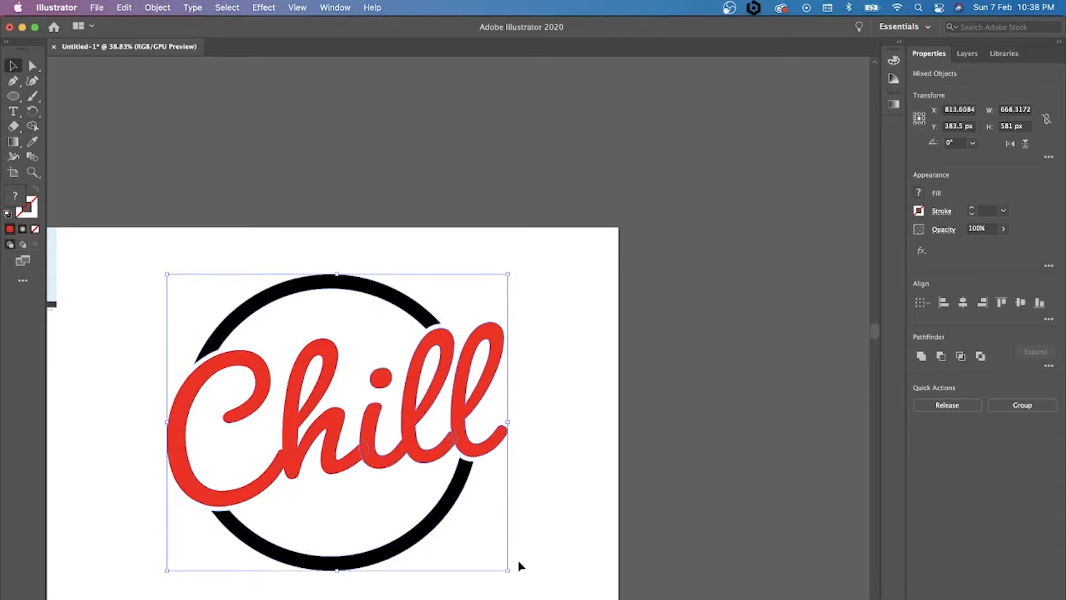
{"action": "left_click", "coordinate": [33, 129]}
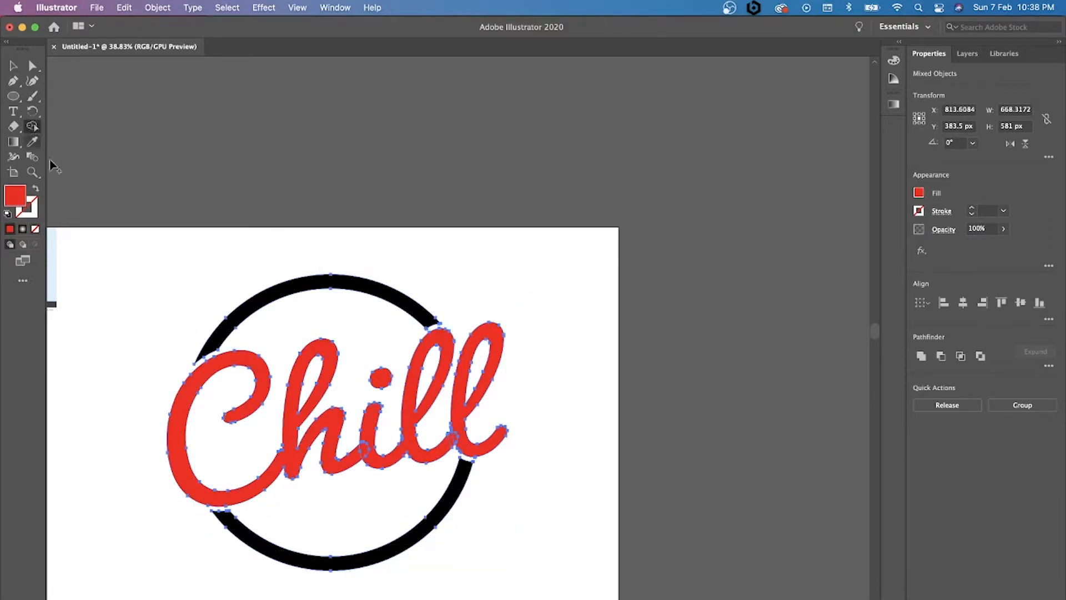
{"action": "left_click", "coordinate": [284, 468]}
{"action": "mouse_move", "coordinate": [370, 452]}
{"action": "left_mouse_down"}
{"action": "mouse_move", "coordinate": [445, 453]}
{"action": "mouse_move", "coordinate": [464, 440]}
{"action": "left_mouse_up"}
{"action": "key", "text": "v"}
{"action": "left_click", "coordinate": [174, 251]}
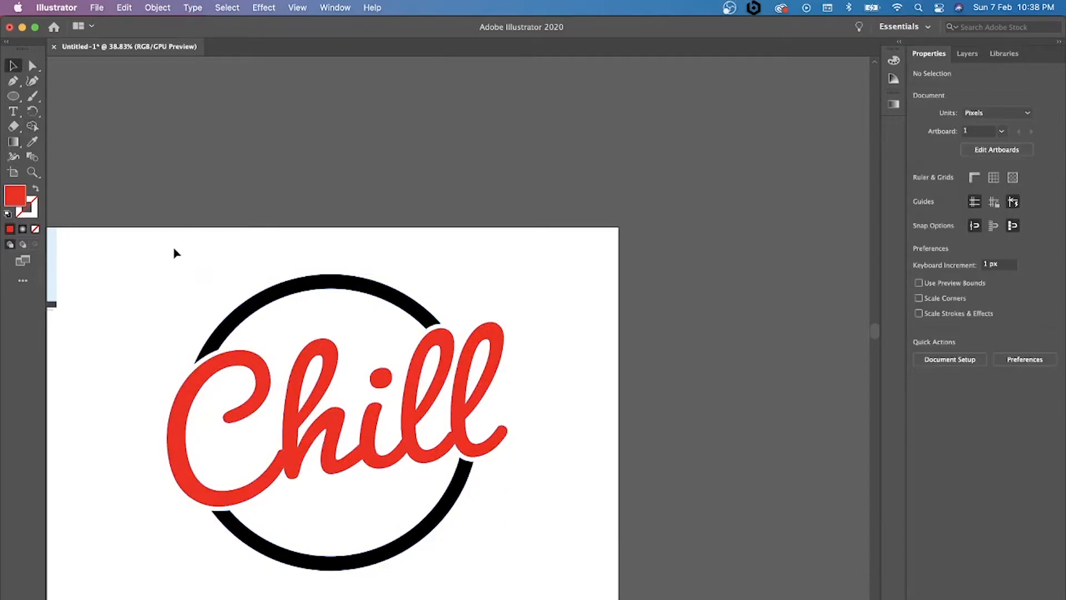
Draw a red circle about 481 px wide over the lettering and move it inside the black ring.
{"action": "scroll", "coordinate": [174, 253], "scroll_direction": "down", "scroll_amount": 5}
{"action": "scroll", "coordinate": [174, 253], "scroll_direction": "left", "scroll_amount": 5}
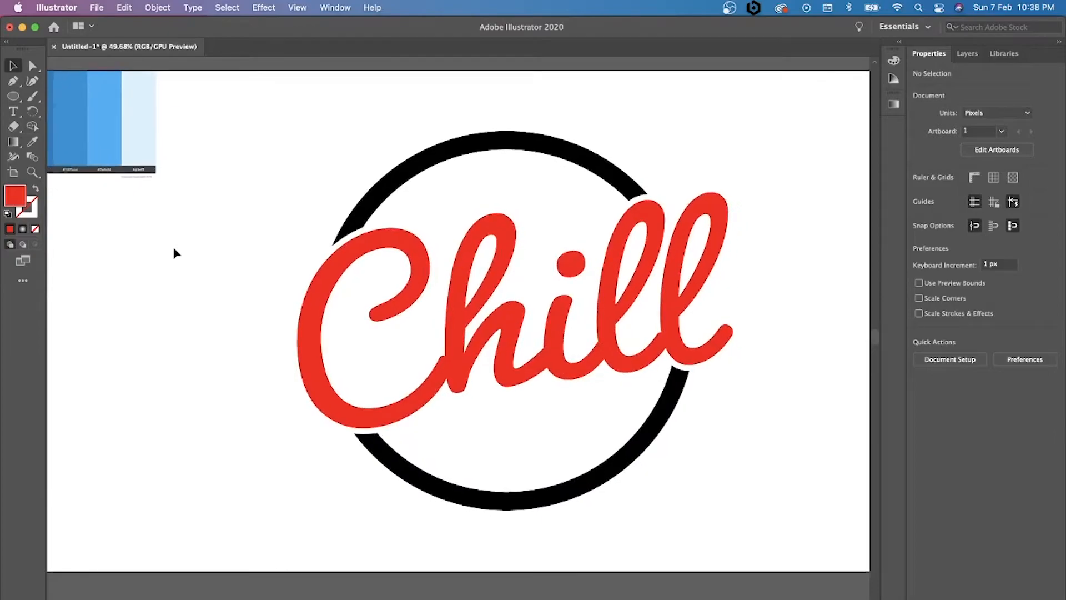
{"action": "scroll", "coordinate": [174, 253], "scroll_direction": "up", "scroll_amount": 3}
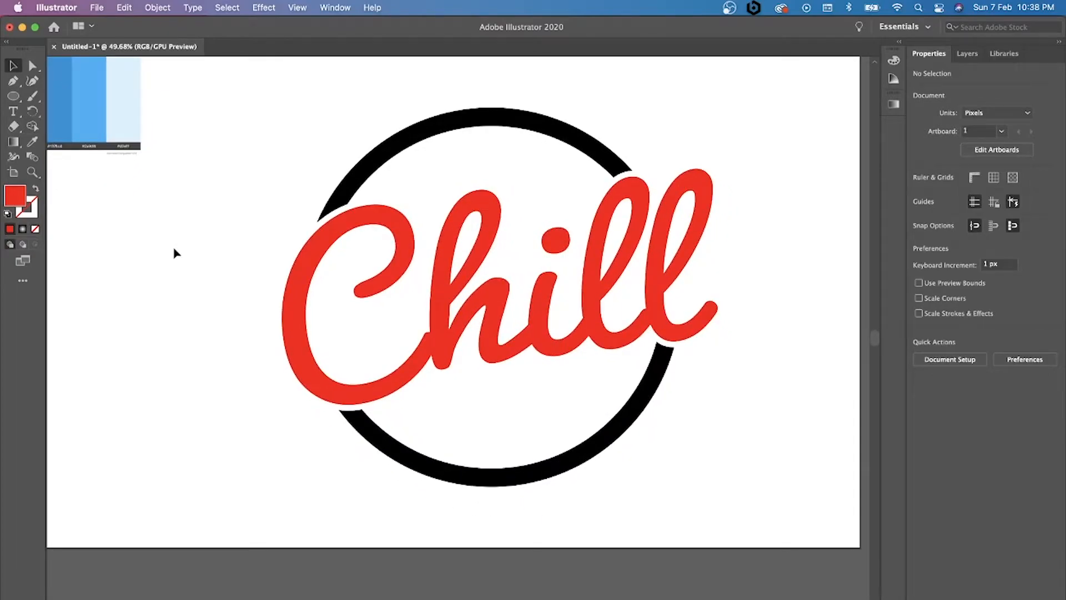
{"action": "left_click", "coordinate": [13, 95]}
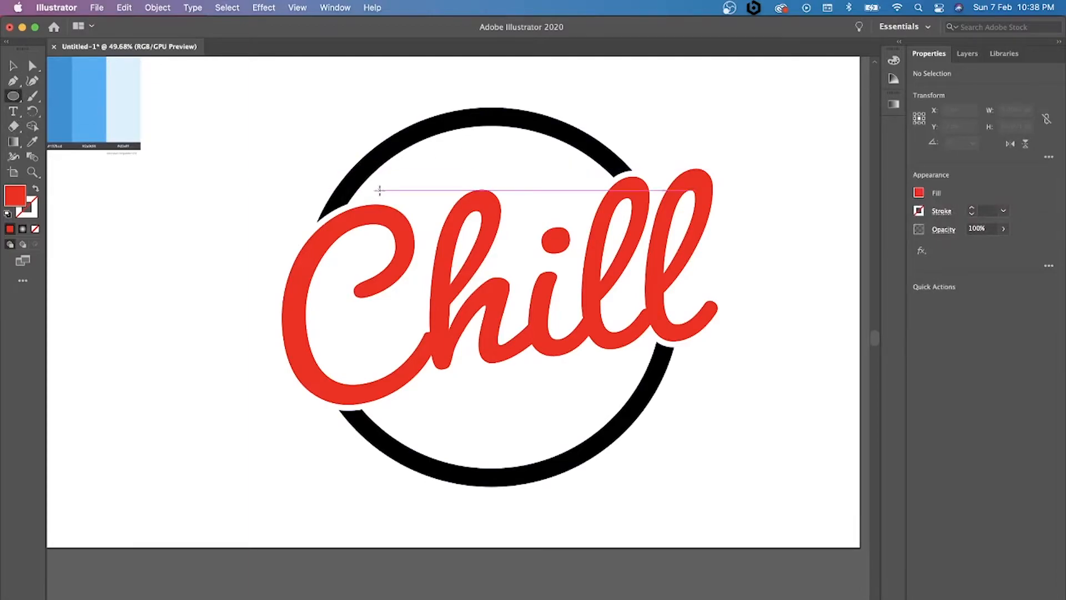
{"action": "left_click_drag", "start_coordinate": [394, 188], "coordinate": [708, 501]}
{"action": "key", "text": "v"}
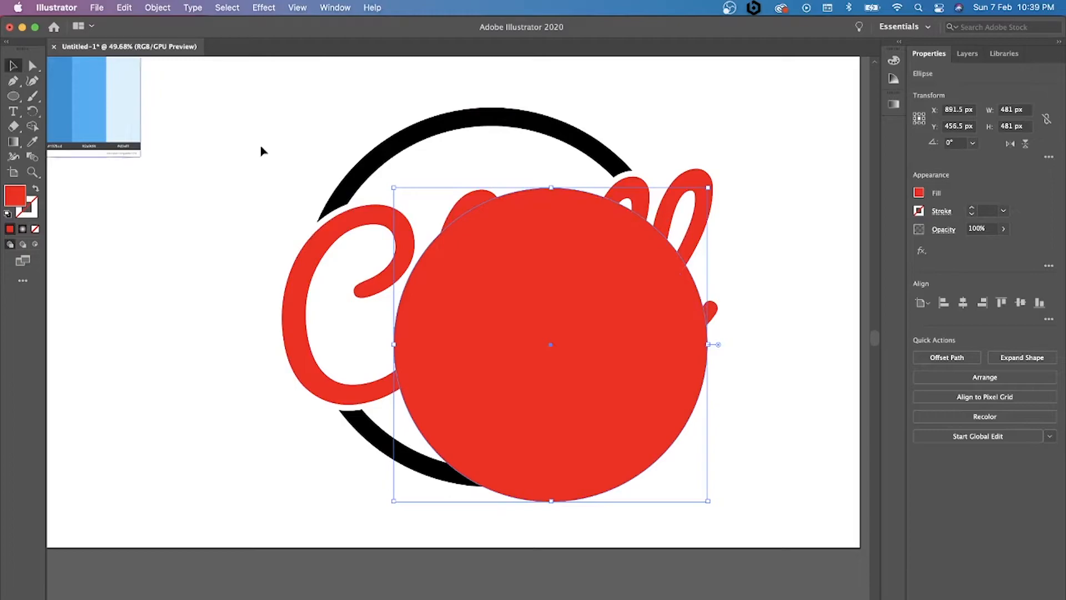
{"action": "left_click_drag", "start_coordinate": [505, 308], "coordinate": [451, 267]}
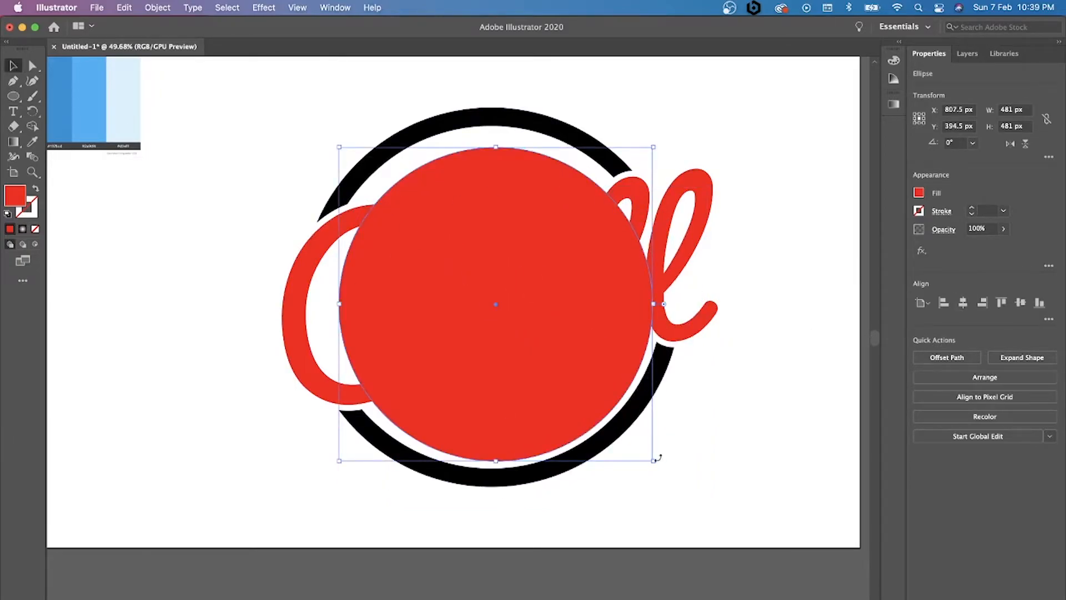
Scale the red circle down proportionally to about 412 px wide within the black ring.
{"action": "left_click_drag", "start_coordinate": [654, 462], "coordinate": [623, 435]}
{"action": "left_click_drag", "start_coordinate": [543, 350], "coordinate": [546, 350]}
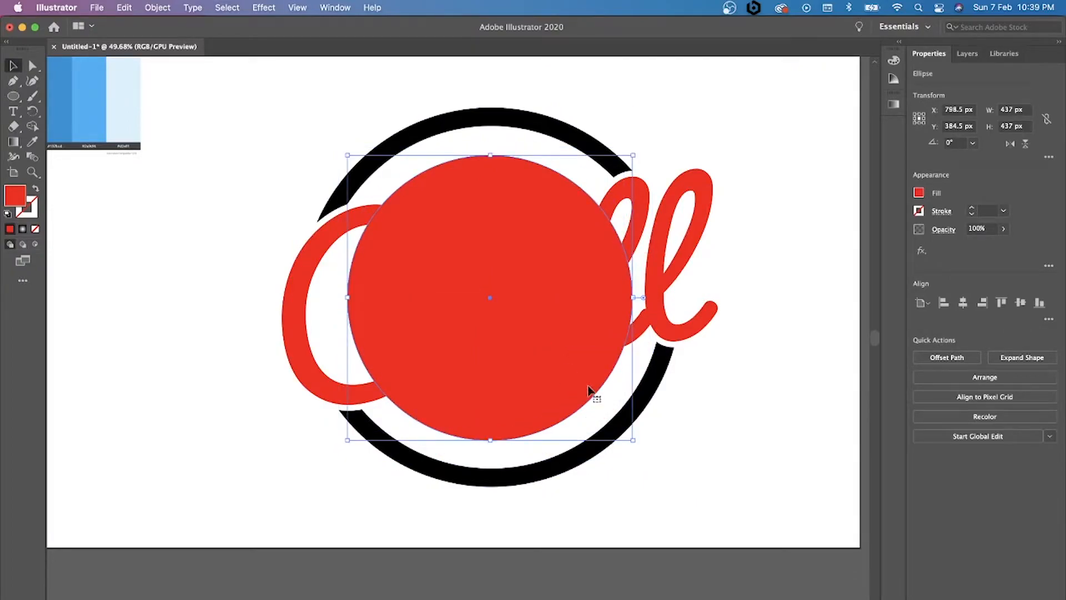
{"action": "left_click_drag", "start_coordinate": [633, 440], "coordinate": [614, 428]}
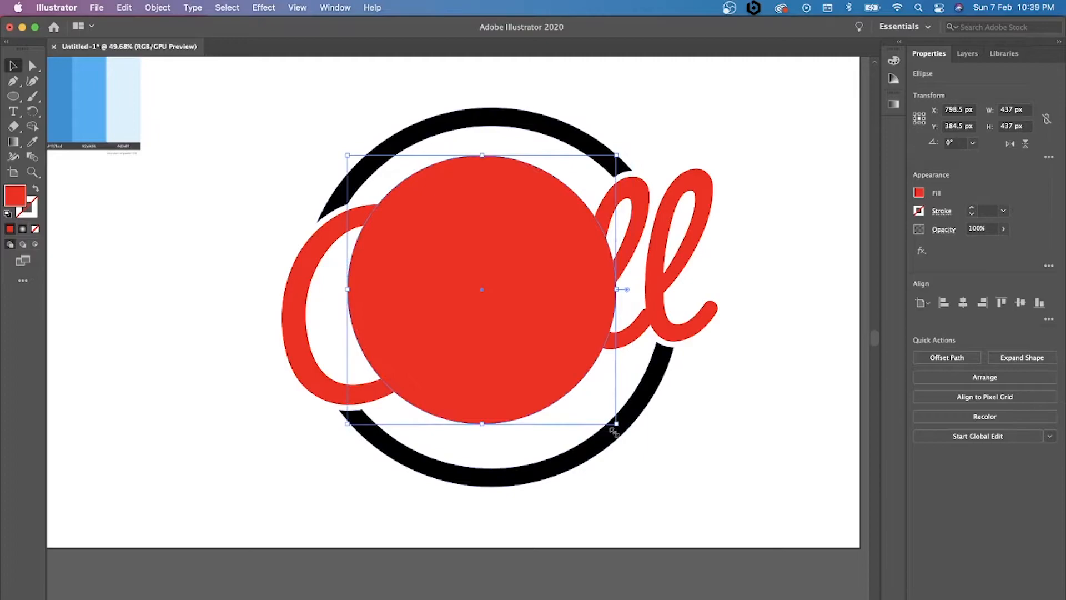
Remove the inner circle's fill and give it a black stroke.
{"action": "left_click", "coordinate": [919, 192]}
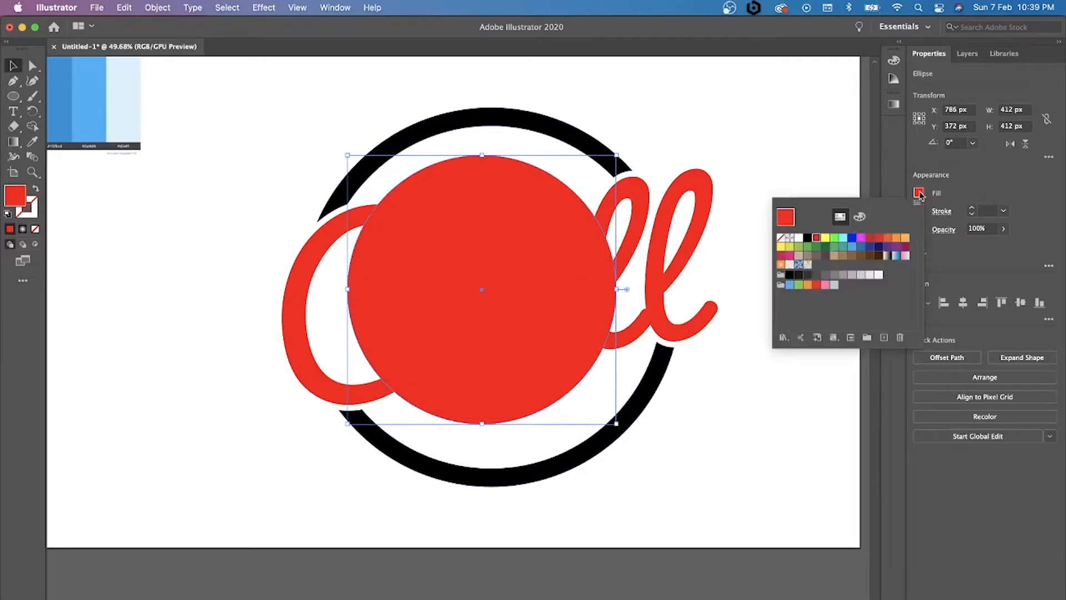
{"action": "left_click", "coordinate": [781, 238]}
{"action": "left_click", "coordinate": [958, 197]}
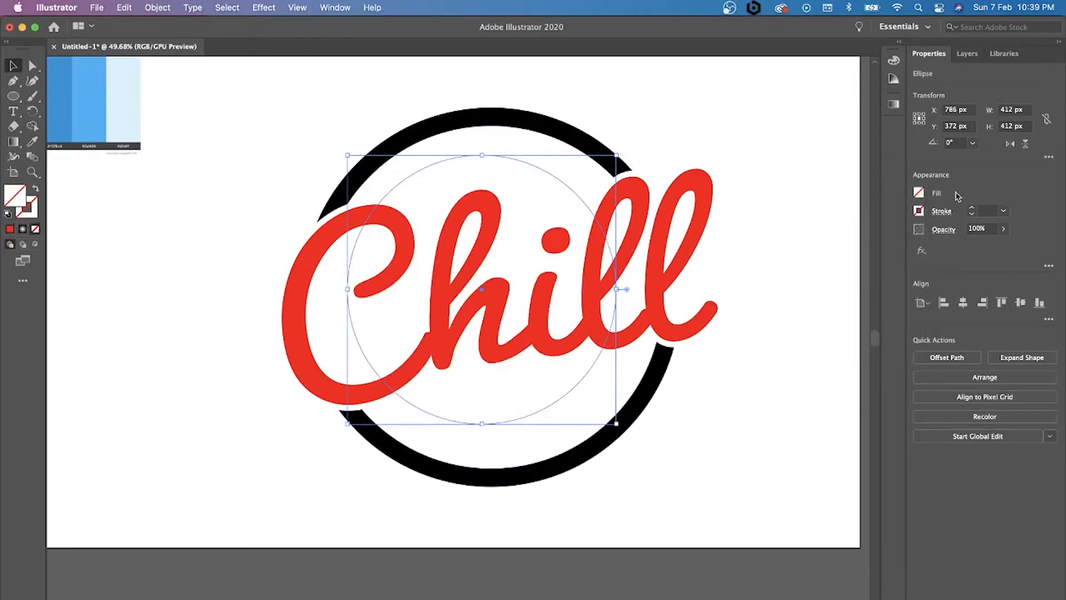
{"action": "left_click", "coordinate": [919, 211]}
{"action": "left_click", "coordinate": [809, 256]}
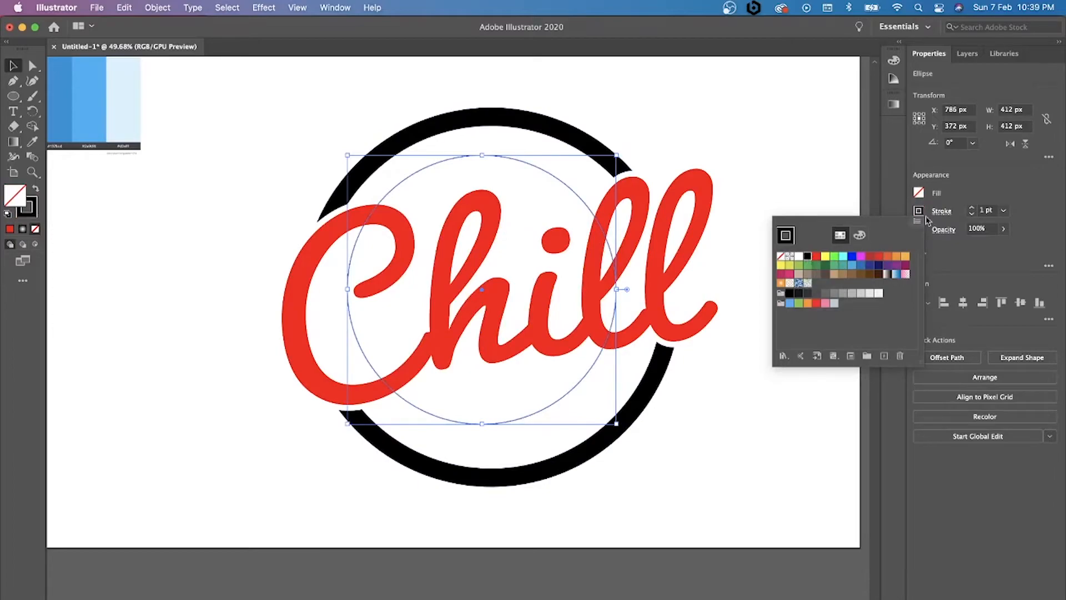
Set the inner circle's stroke weight to 21 pt.
{"action": "left_click", "coordinate": [972, 212]}
{"action": "left_click", "coordinate": [972, 211]}
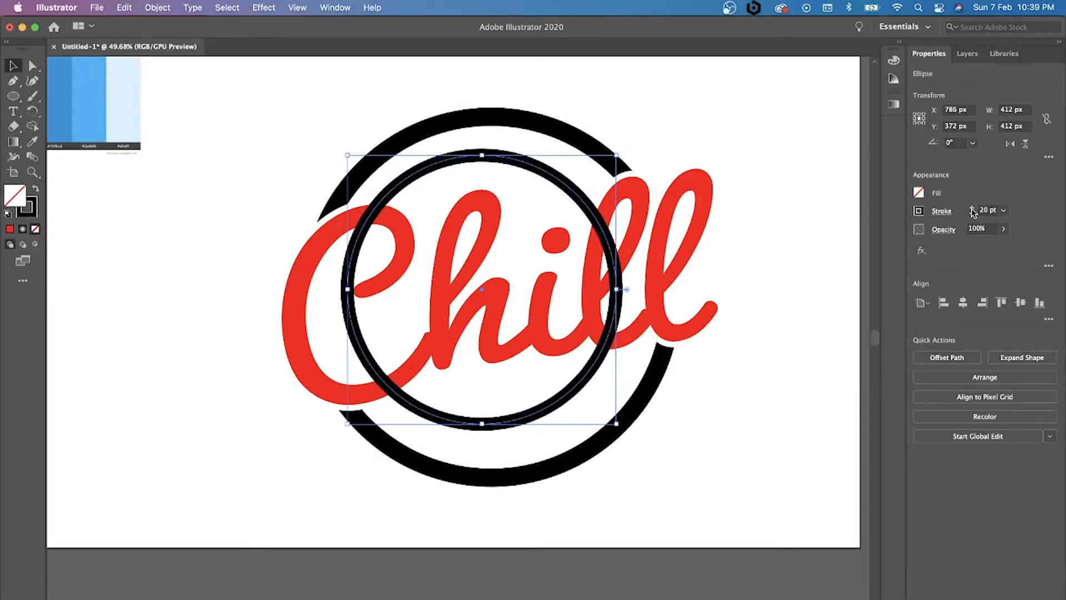
{"action": "left_click", "coordinate": [972, 211]}
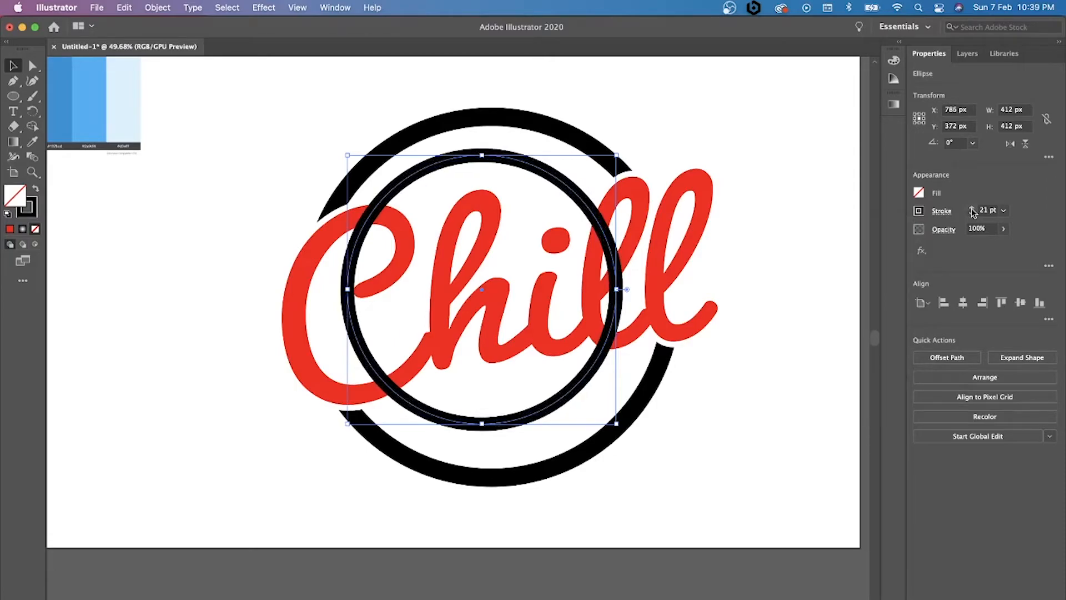
{"action": "left_click", "coordinate": [973, 211]}
{"action": "left_click", "coordinate": [972, 211]}
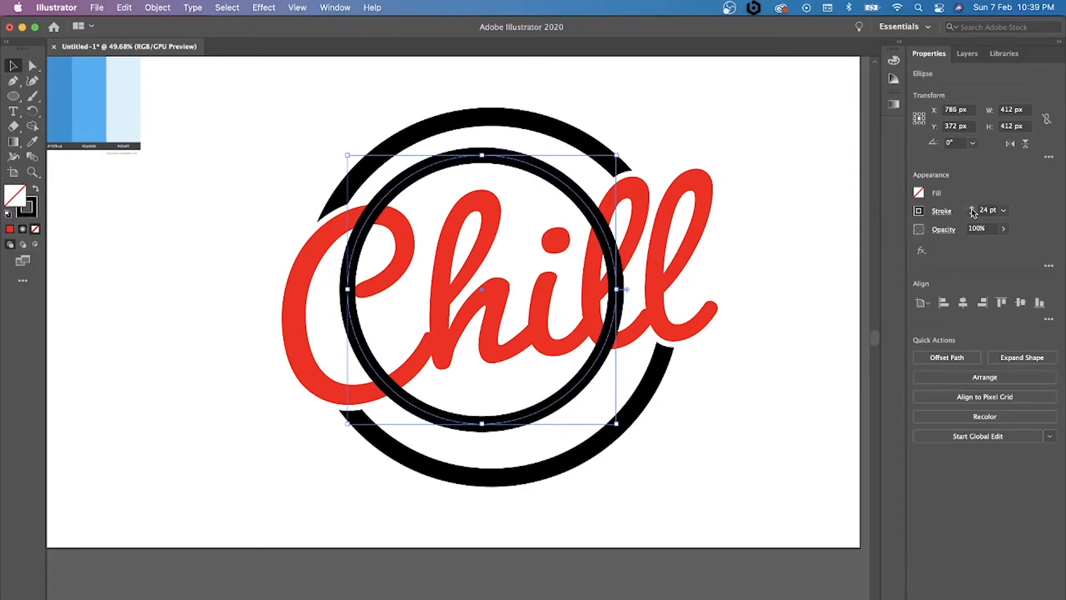
{"action": "left_click", "coordinate": [975, 216]}
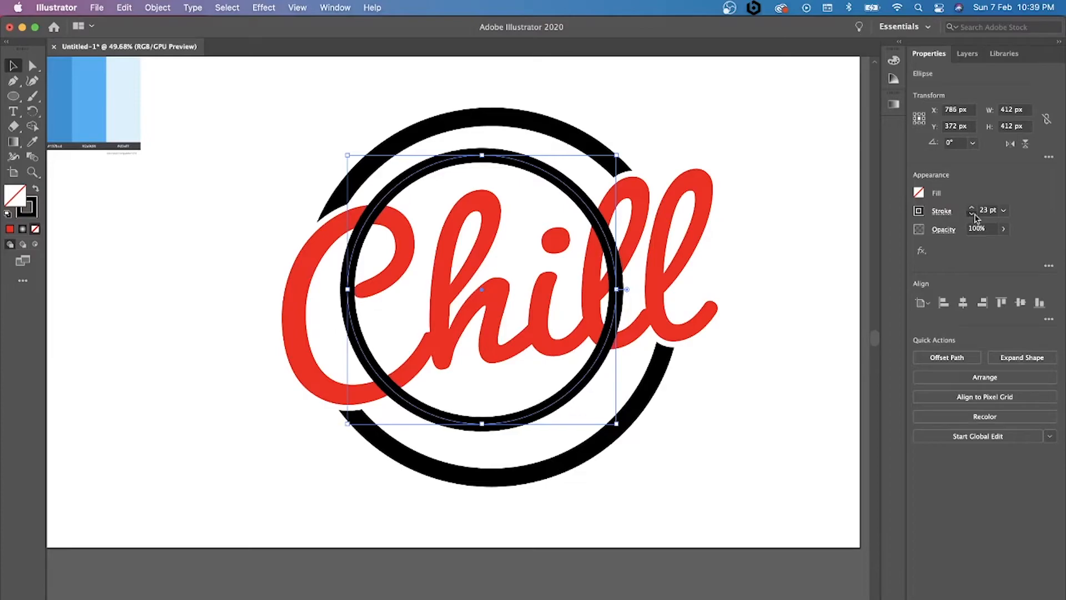
{"action": "left_click", "coordinate": [975, 216]}
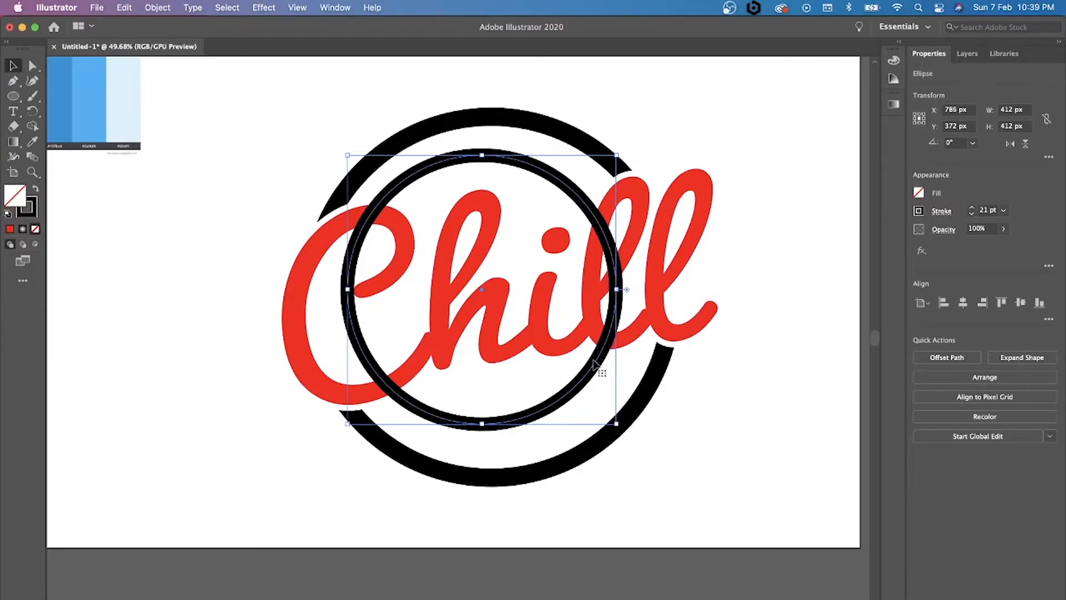
Move the inner circle by eye about 20 px sideways towards the middle of the outer ring.
{"action": "mouse_move", "coordinate": [595, 364]}
{"action": "left_mouse_down"}
{"action": "mouse_move", "coordinate": [614, 362]}
{"action": "mouse_move", "coordinate": [594, 367]}
{"action": "left_mouse_up"}
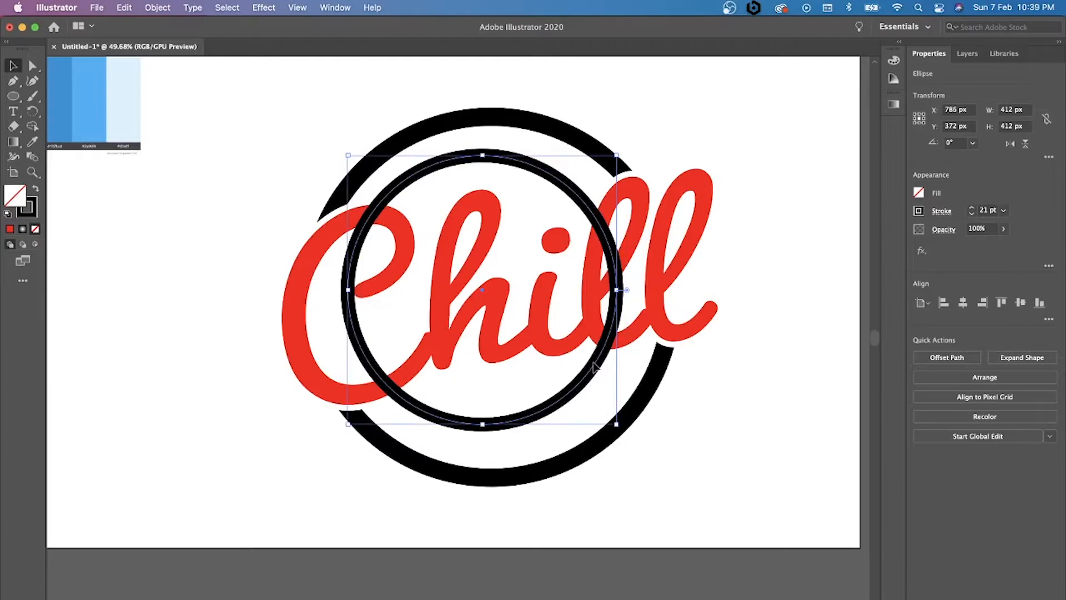
{"action": "left_click", "coordinate": [739, 400]}
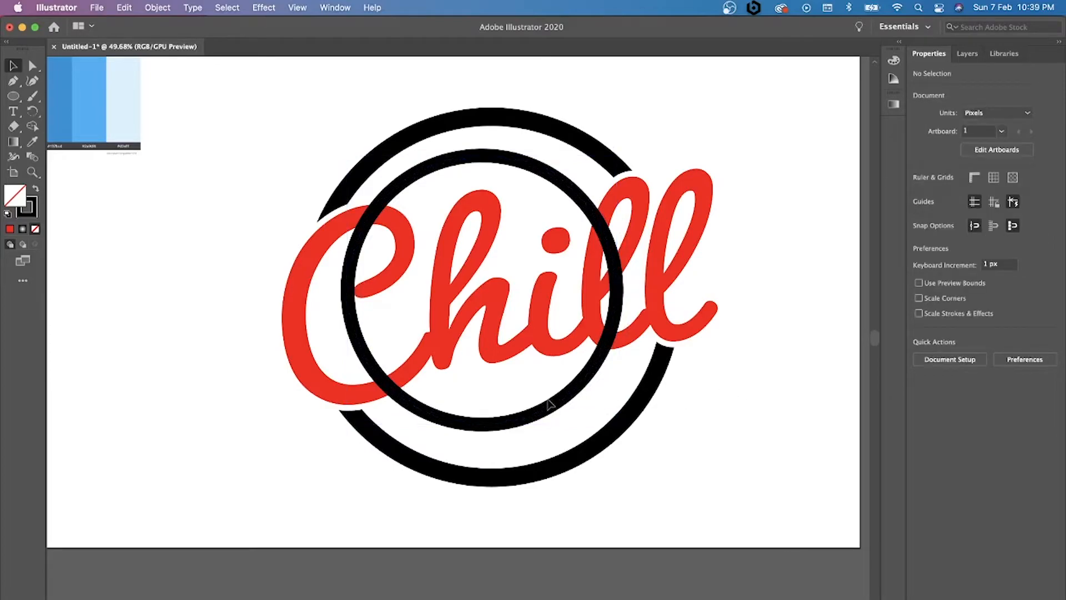
{"action": "mouse_move", "coordinate": [549, 407]}
{"action": "left_mouse_down"}
{"action": "mouse_move", "coordinate": [574, 409]}
{"action": "mouse_move", "coordinate": [561, 411]}
{"action": "left_mouse_up"}
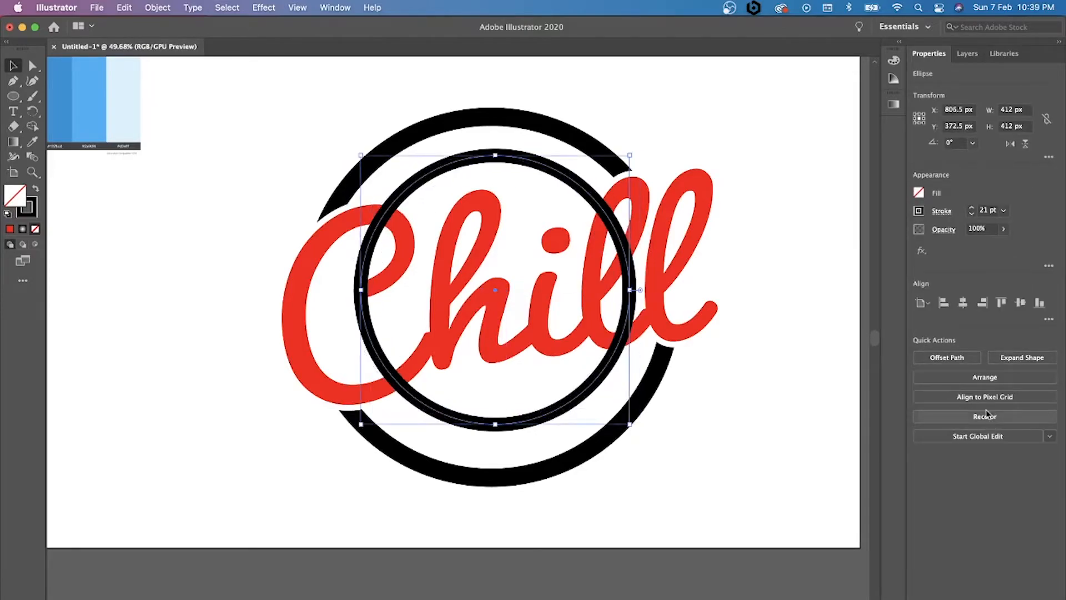
Align the inner circle to the artboard's horizontal and vertical centre.
{"action": "left_click", "coordinate": [944, 302]}
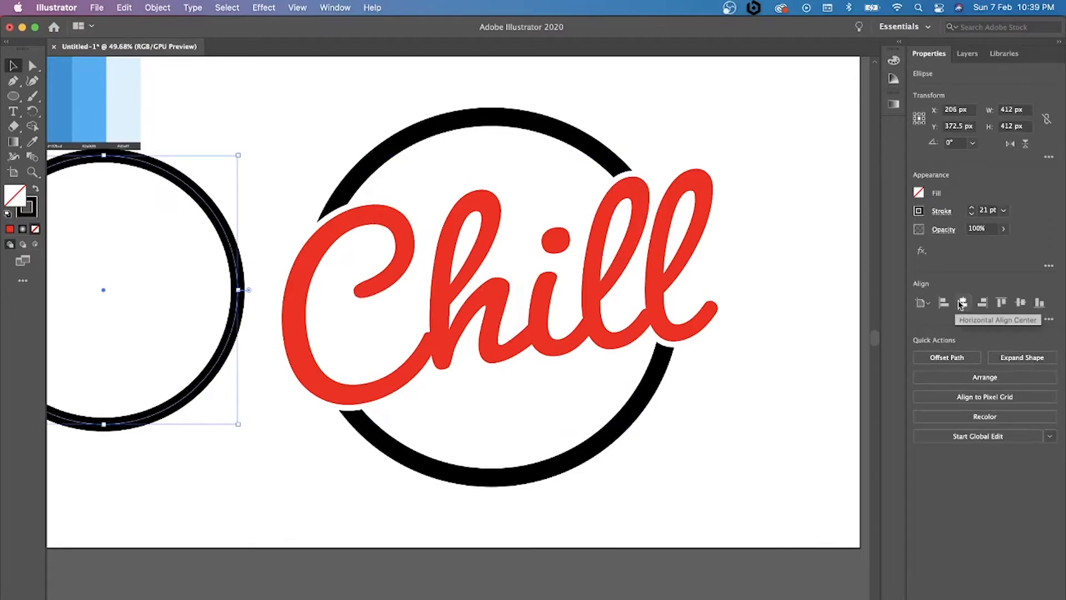
{"action": "left_click", "coordinate": [962, 302]}
{"action": "left_click", "coordinate": [1001, 303]}
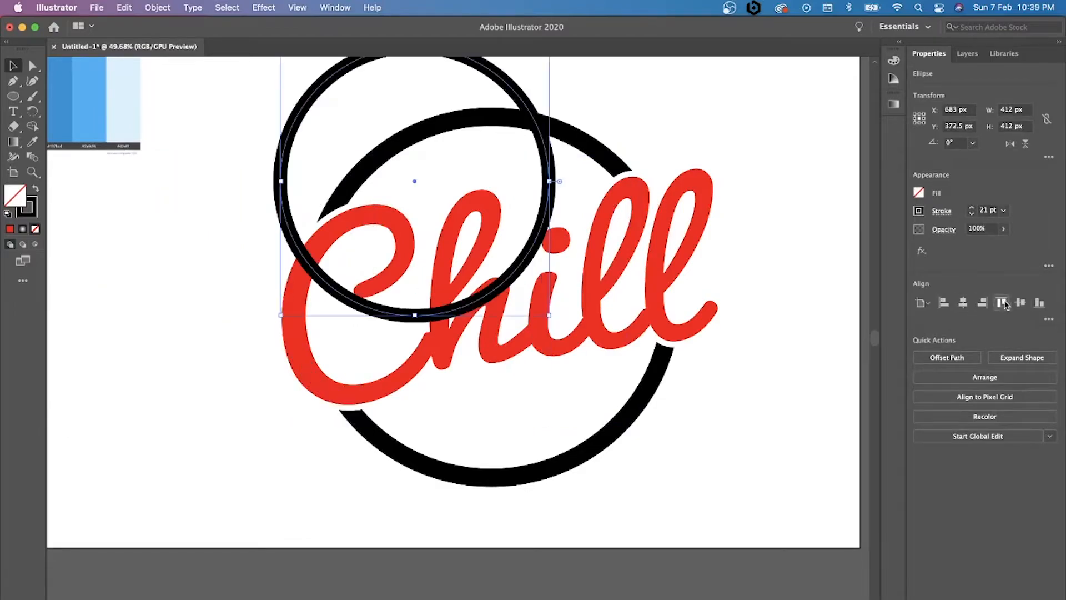
{"action": "left_click", "coordinate": [1021, 303]}
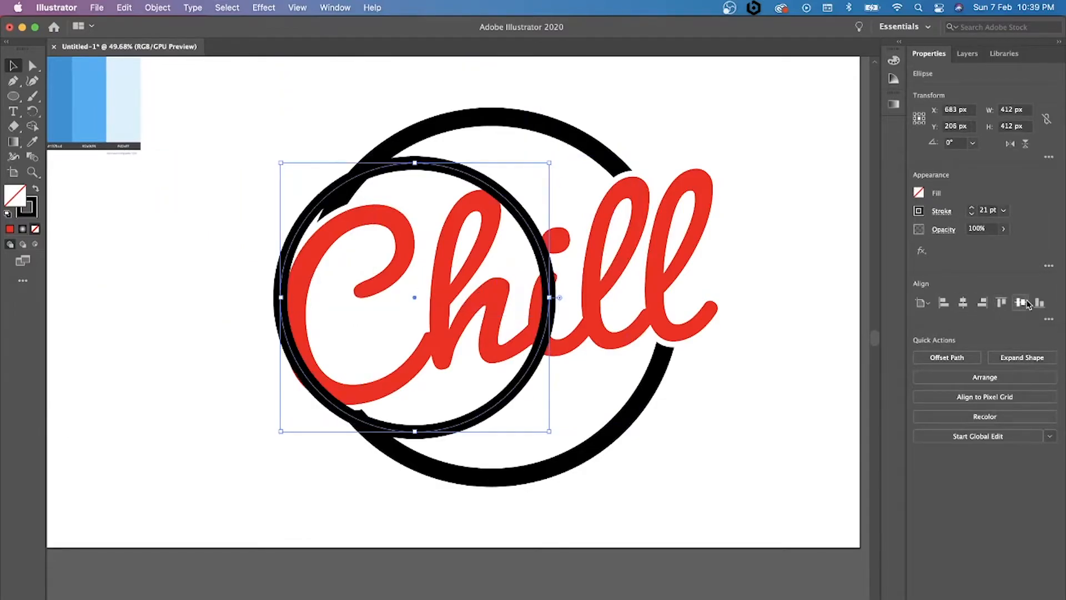
Try to align the inner circle and the outer ring to each other's horizontal centre.
{"action": "left_click", "coordinate": [688, 425]}
{"action": "left_click", "coordinate": [640, 409]}
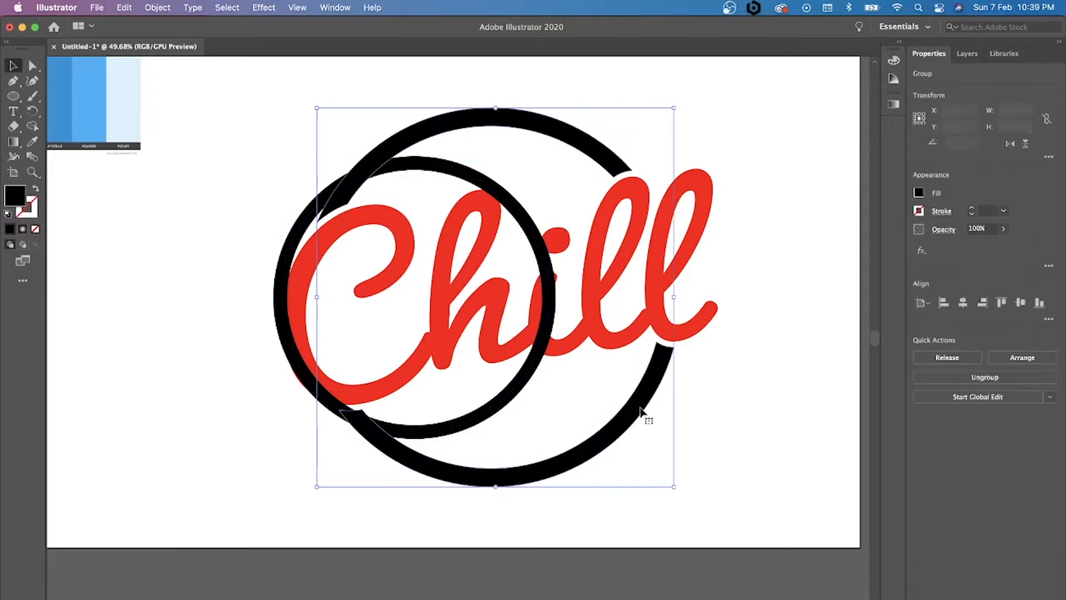
{"action": "left_click", "coordinate": [533, 369], "text": "shift"}
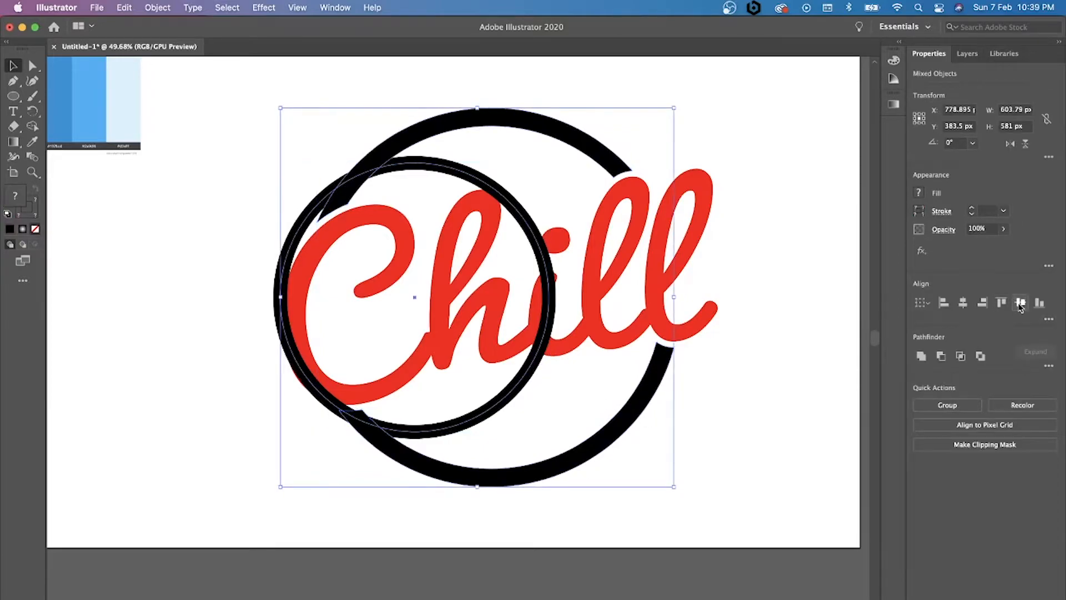
{"action": "left_click", "coordinate": [963, 304]}
{"action": "key", "text": "super+z"}
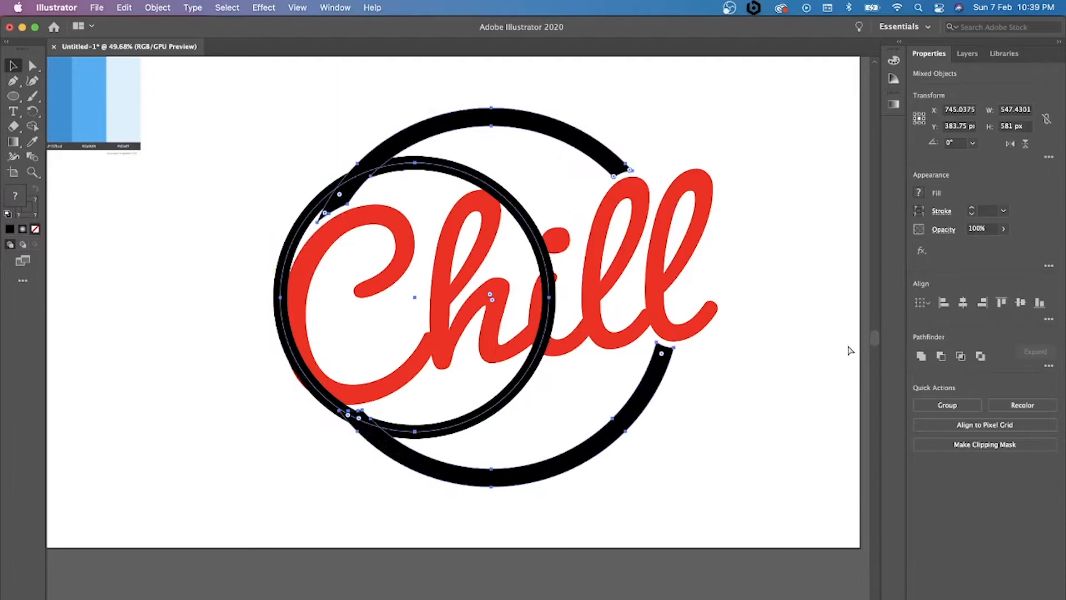
Move the inner circle by eye into the middle of the outer ring, centred at about X 798.5 px and Y 384.5 px.
{"action": "left_click", "coordinate": [757, 397]}
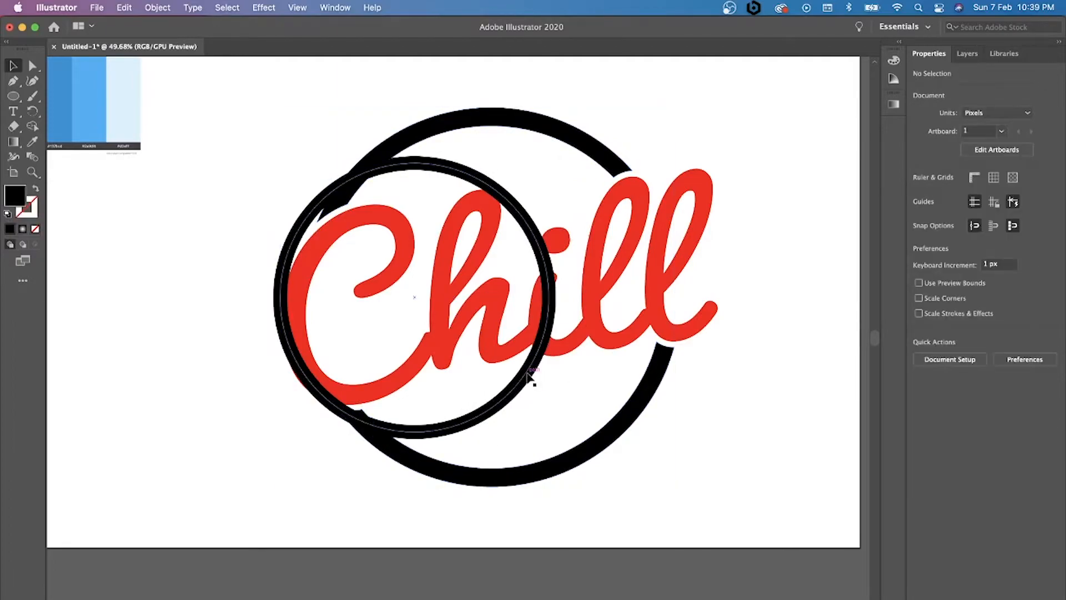
{"action": "left_click_drag", "start_coordinate": [528, 381], "coordinate": [595, 384]}
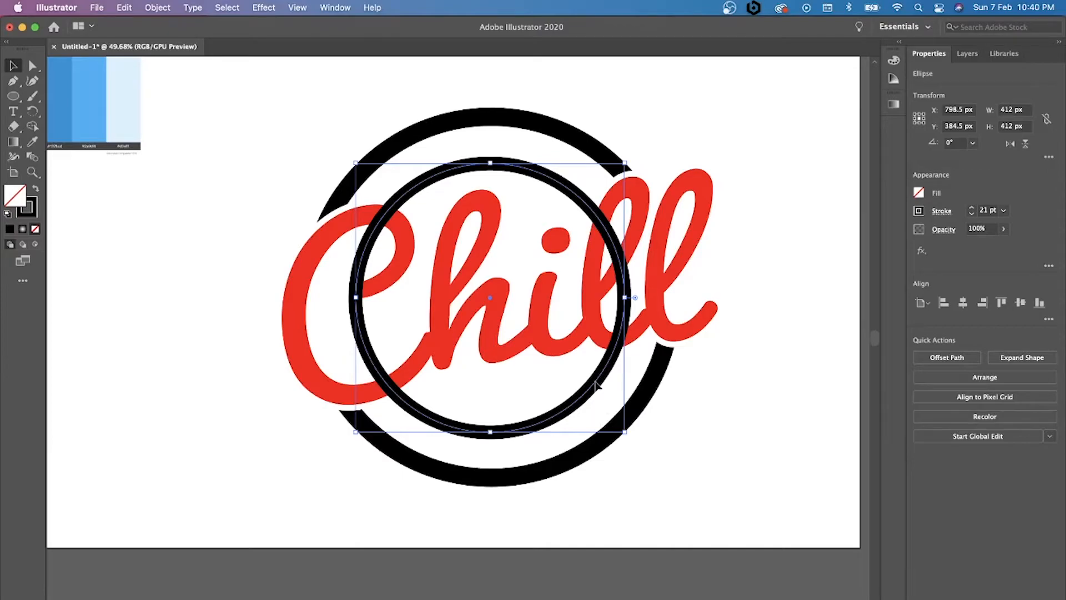
{"action": "left_click", "coordinate": [724, 407]}
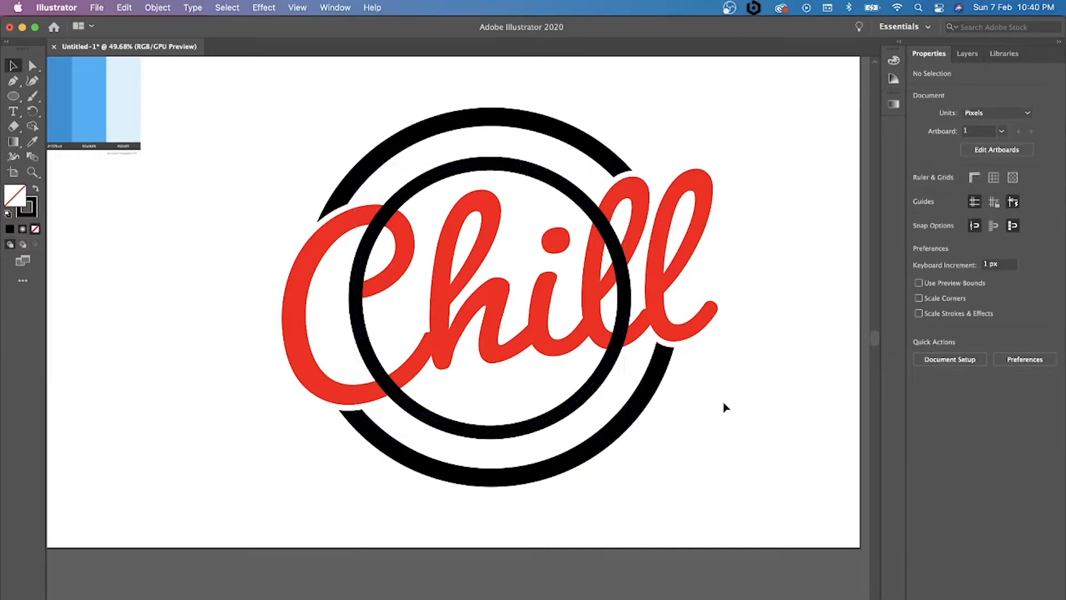
{"action": "left_click", "coordinate": [310, 375]}
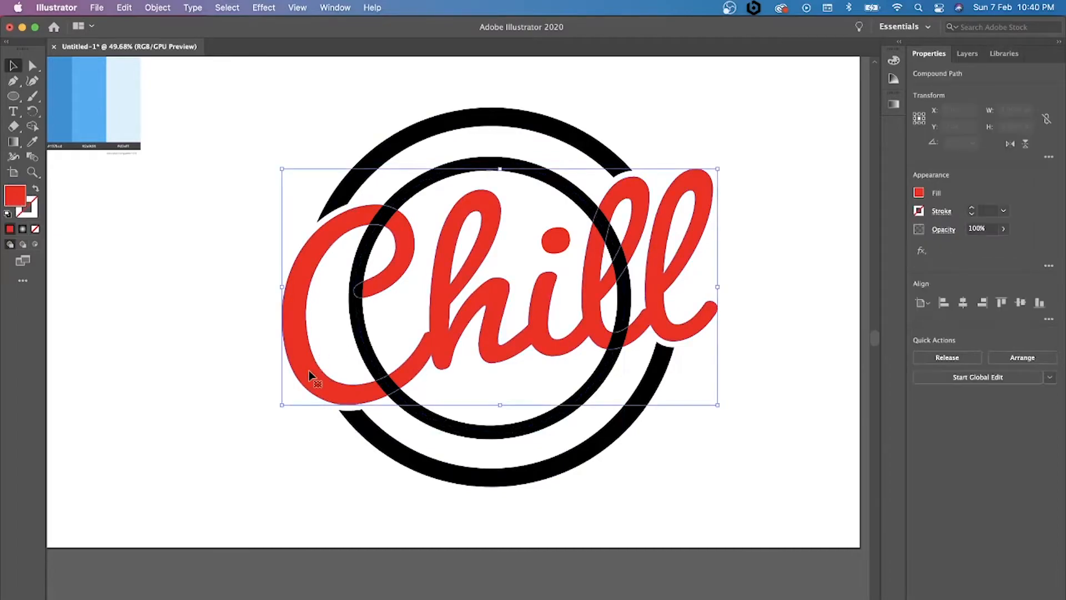
{"action": "right_click", "coordinate": [309, 373]}
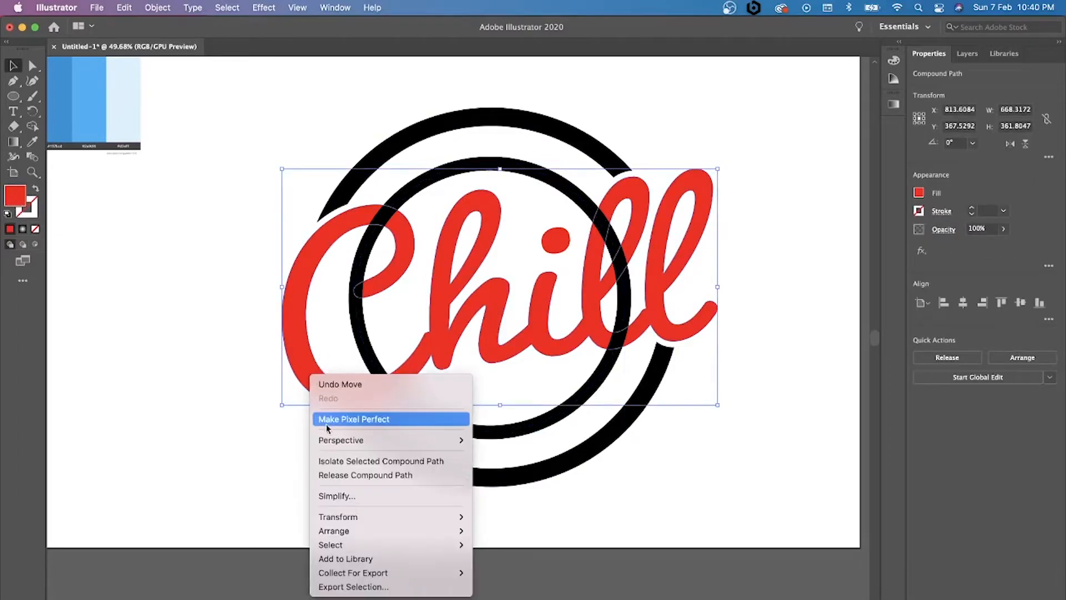
{"action": "left_click", "coordinate": [233, 306]}
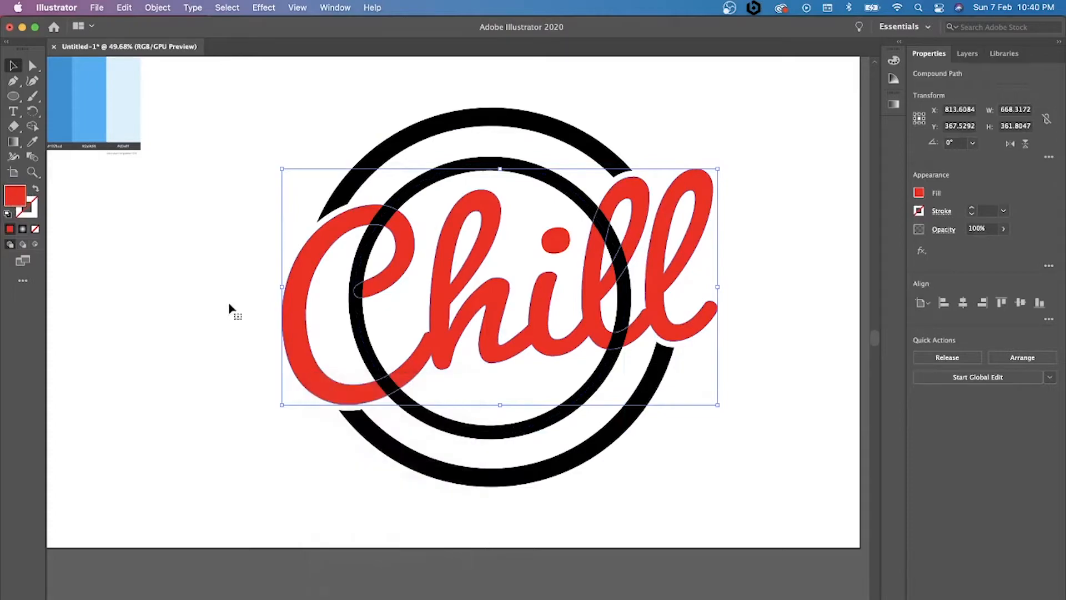
{"action": "left_click", "coordinate": [124, 6]}
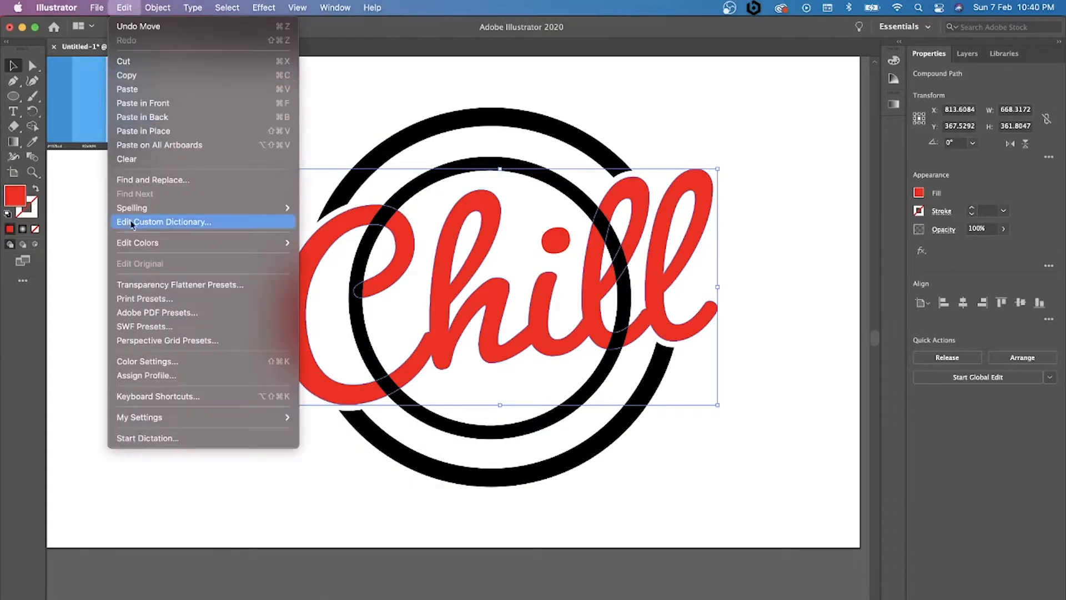
{"action": "mouse_move", "coordinate": [153, 7]}
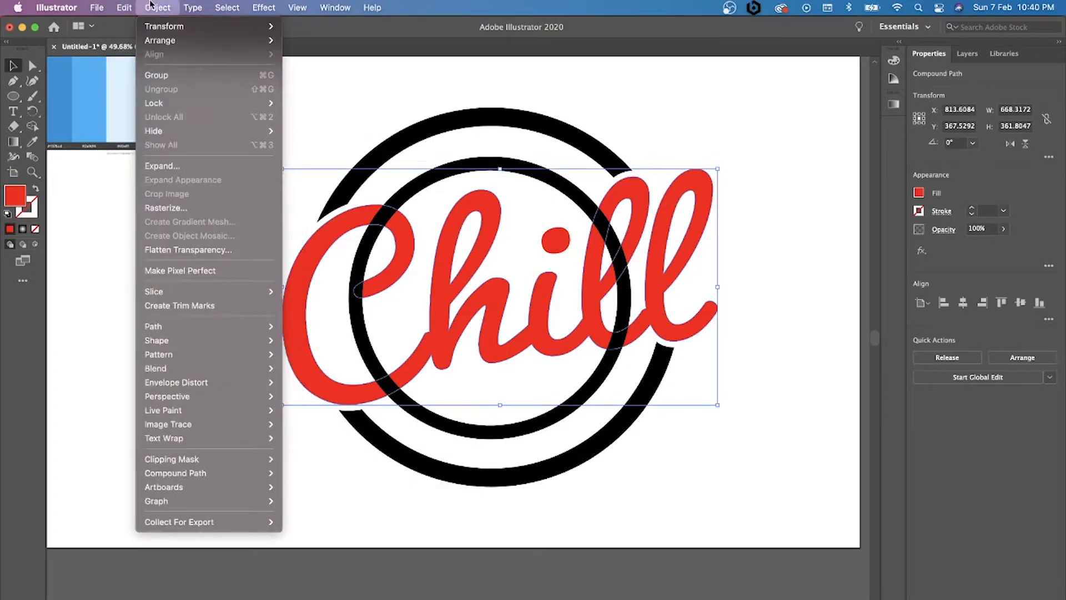
{"action": "mouse_move", "coordinate": [161, 332]}
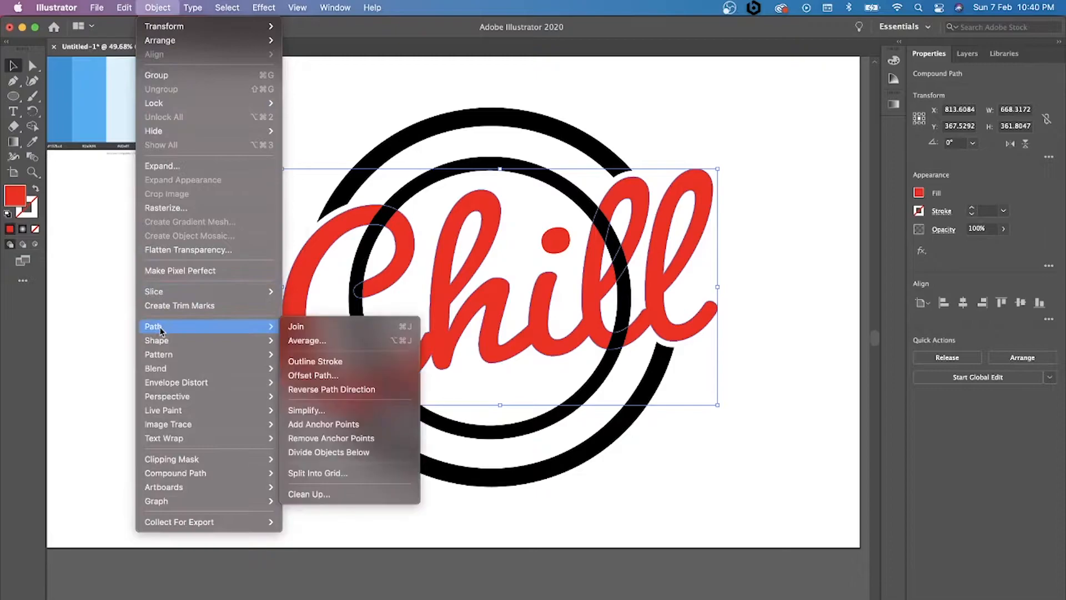
{"action": "left_click", "coordinate": [161, 166]}
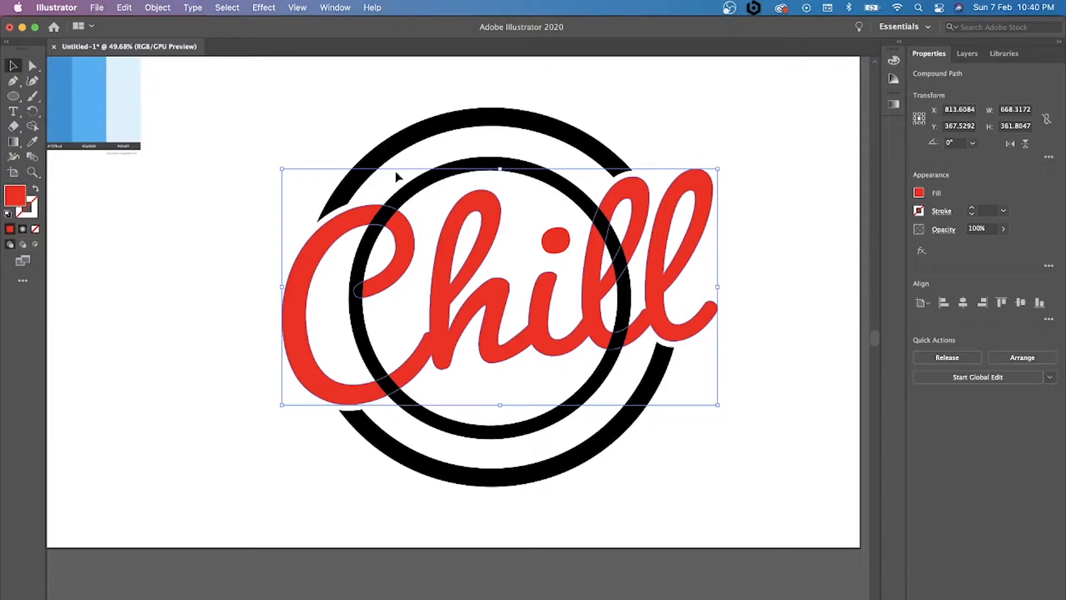
{"action": "left_click", "coordinate": [304, 143]}
Expand the inner circle and the "Chill" lettering together into filled shapes.
{"action": "left_click", "coordinate": [361, 249]}
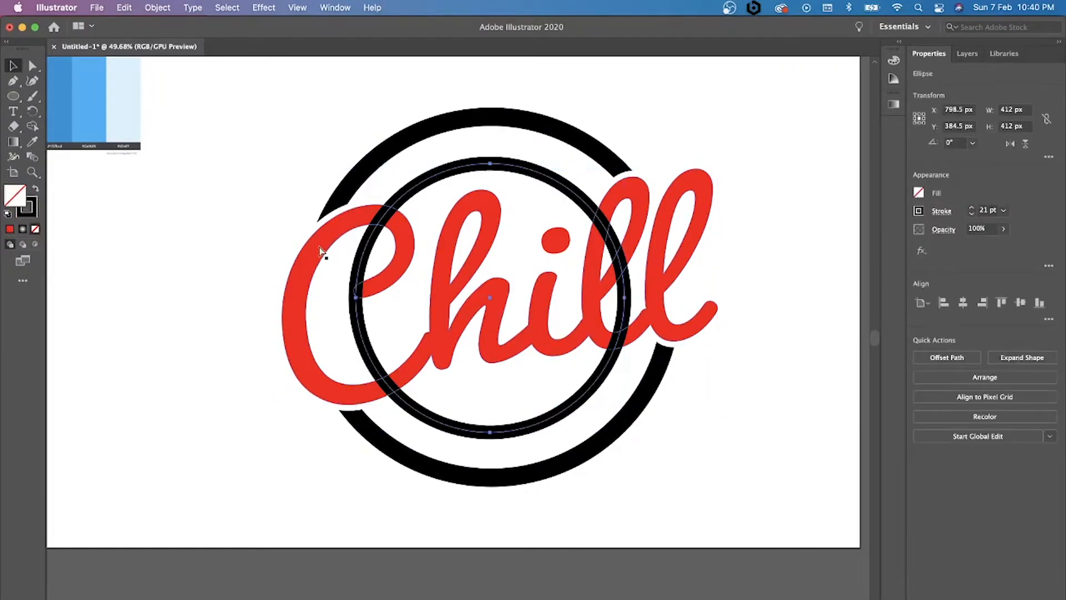
{"action": "left_click", "coordinate": [307, 256], "text": "shift"}
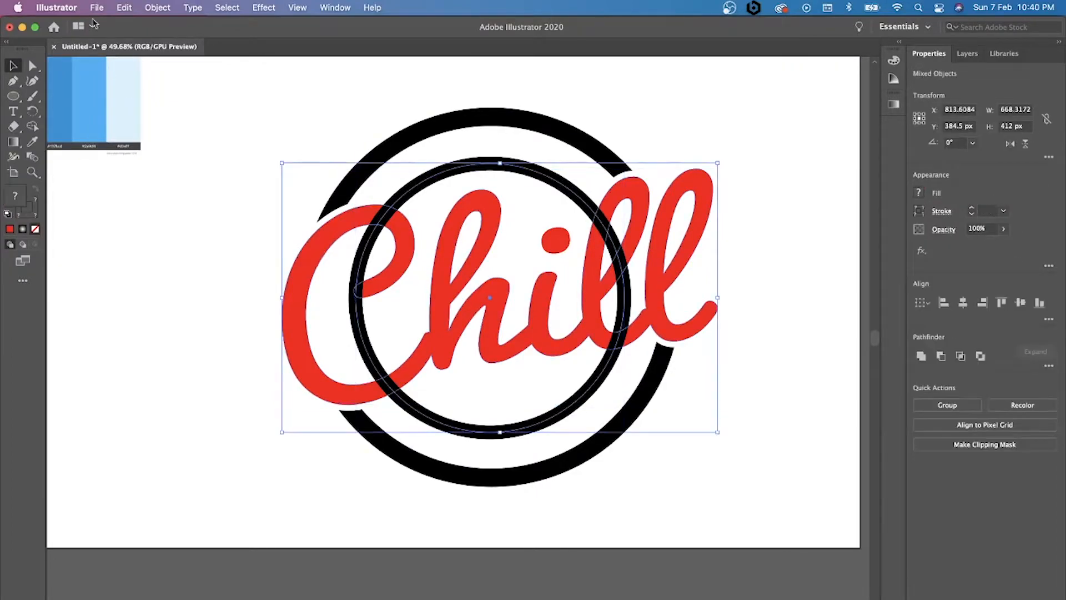
{"action": "left_click", "coordinate": [158, 7]}
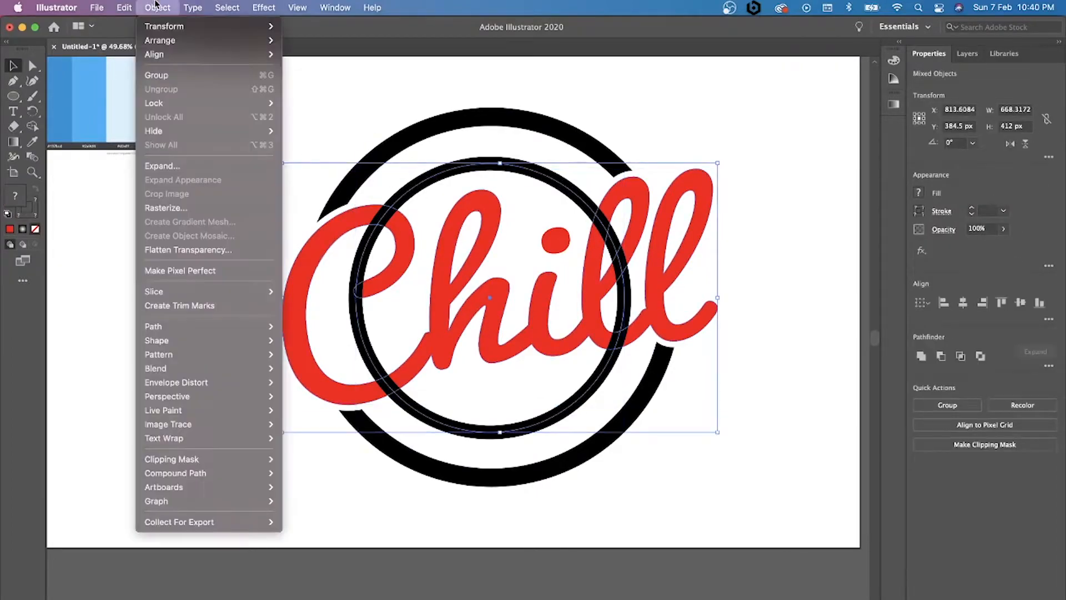
{"action": "left_click", "coordinate": [167, 165]}
{"action": "left_click", "coordinate": [569, 397]}
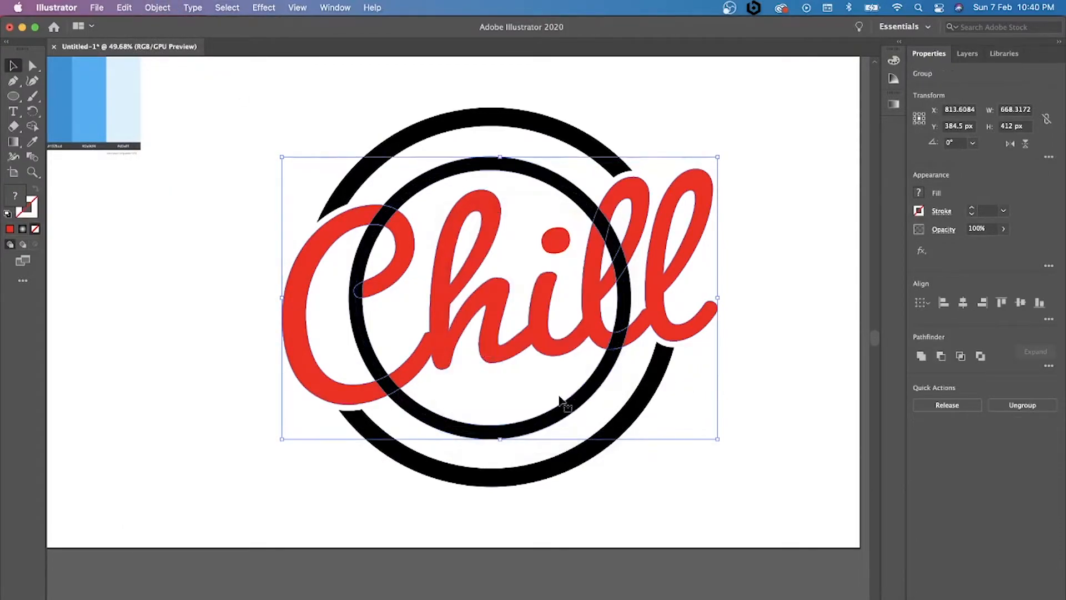
Try to offset the inner ring and the "Chill" lettering together by 9 px with mitered joins.
{"action": "left_click", "coordinate": [164, 5]}
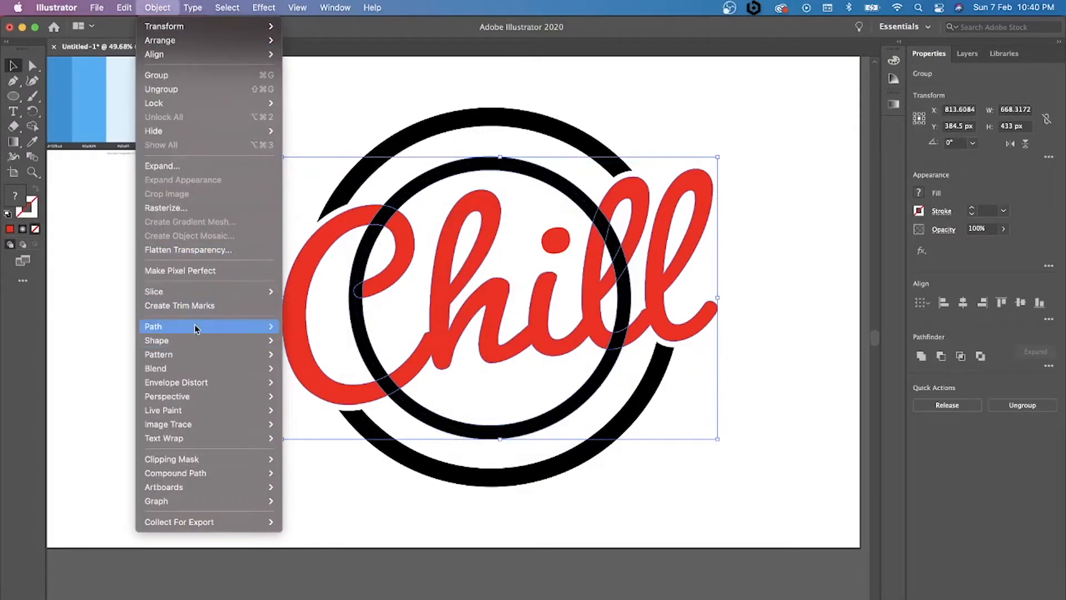
{"action": "mouse_move", "coordinate": [197, 328]}
{"action": "left_click", "coordinate": [315, 362]}
{"action": "left_click", "coordinate": [158, 7]}
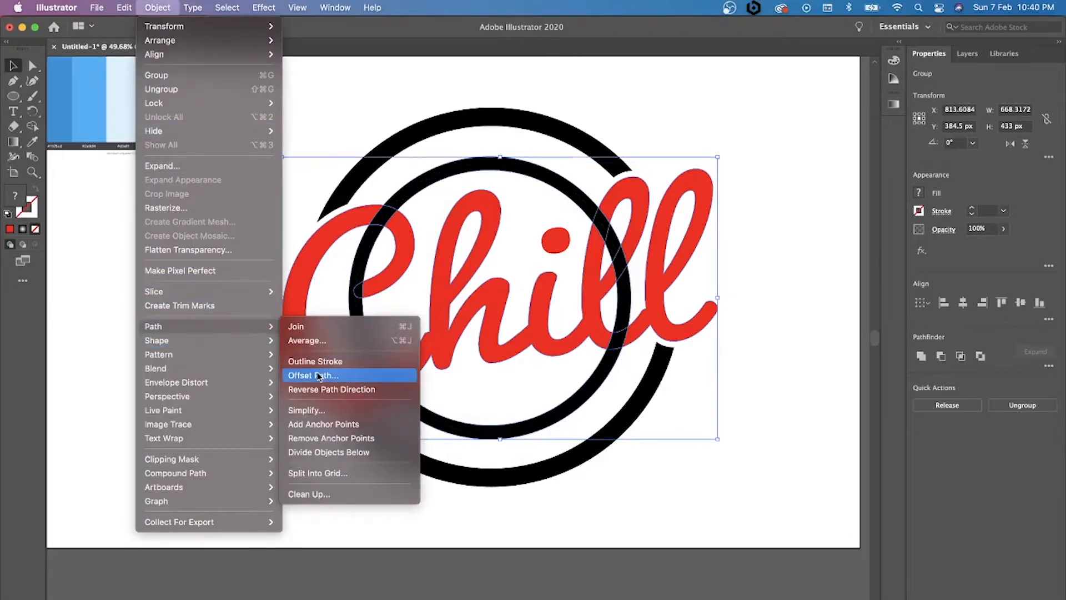
{"action": "left_click", "coordinate": [317, 371]}
{"action": "left_click", "coordinate": [610, 362]}
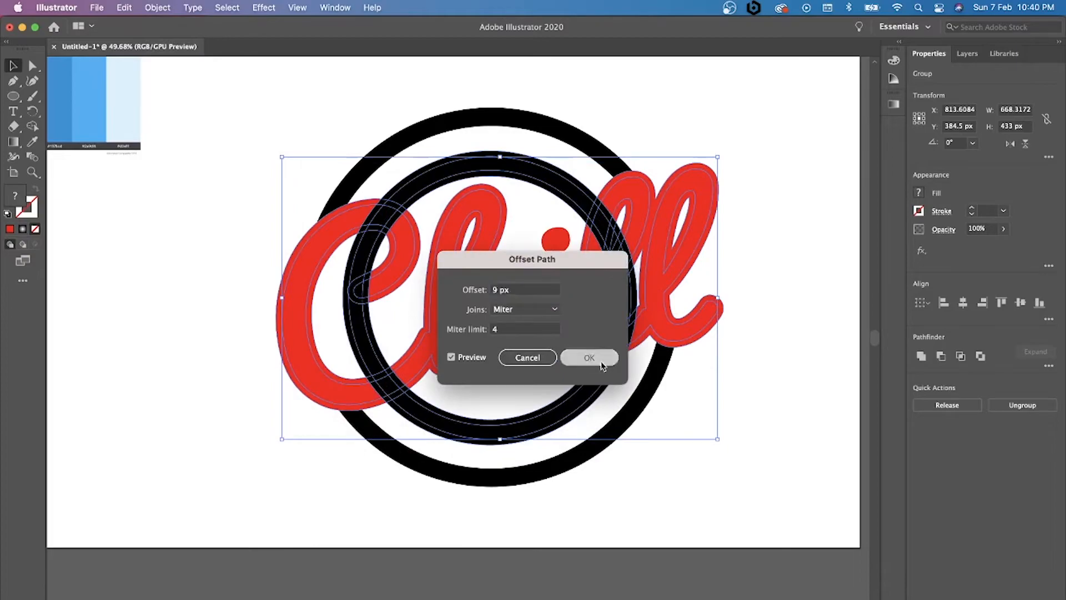
{"action": "left_click", "coordinate": [33, 126]}
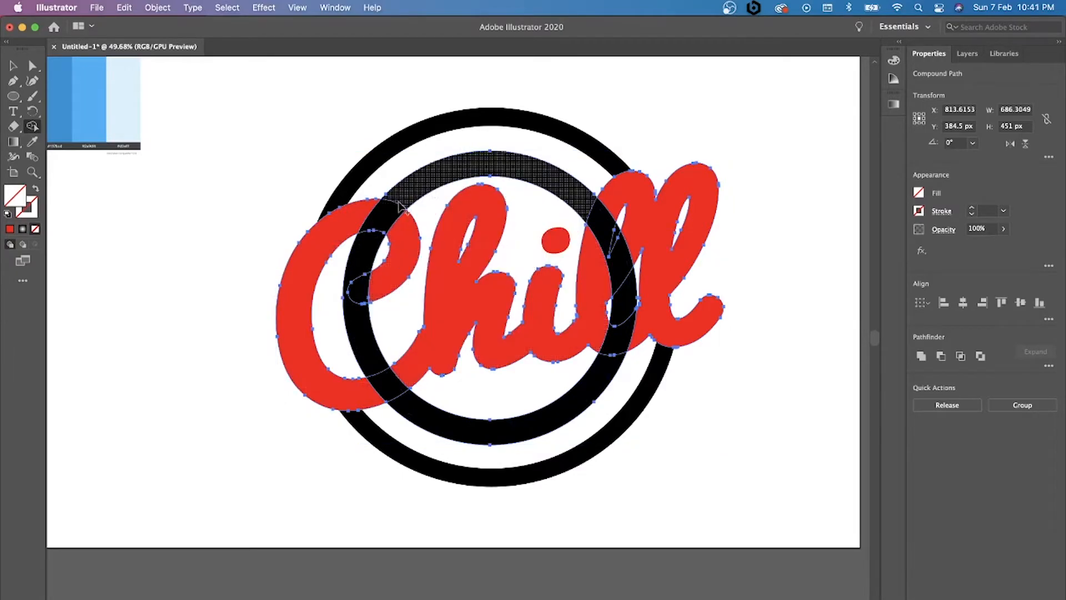
{"action": "left_click", "coordinate": [12, 66]}
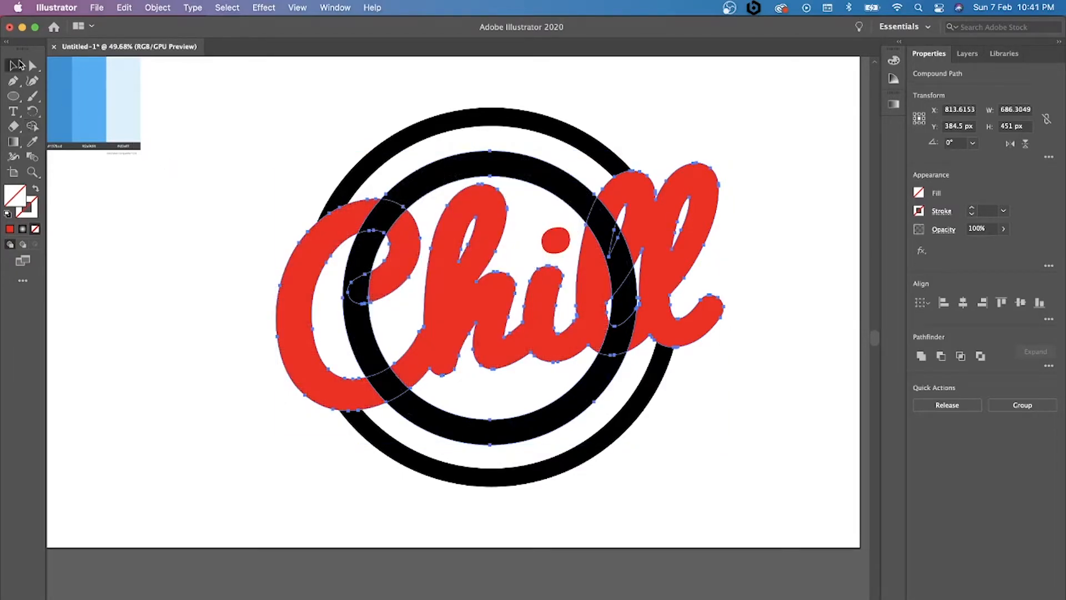
{"action": "key", "text": "super+z"}
{"action": "left_click", "coordinate": [211, 270]}
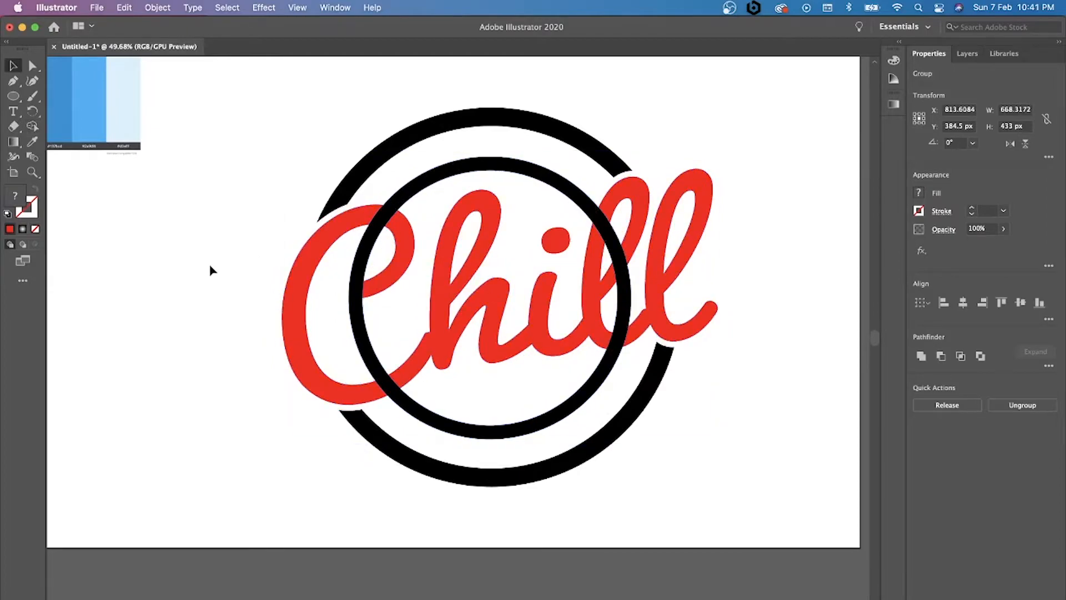
Offset the path of only the "Chill" lettering by 9 px with Miter joins and a miter limit of 4.
{"action": "left_click", "coordinate": [308, 265]}
{"action": "left_click", "coordinate": [165, 7]}
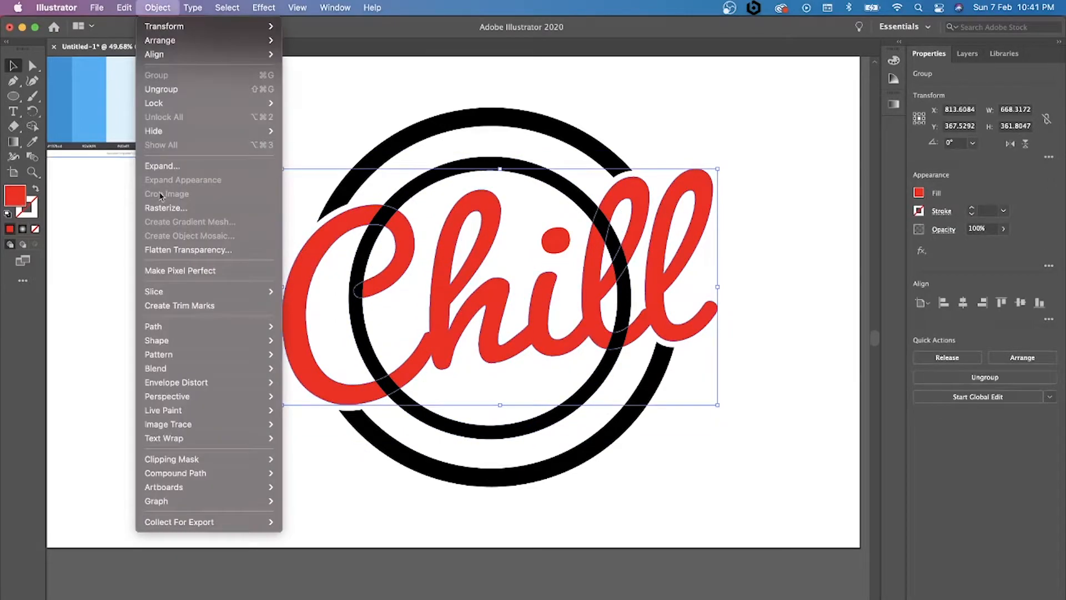
{"action": "mouse_move", "coordinate": [255, 327]}
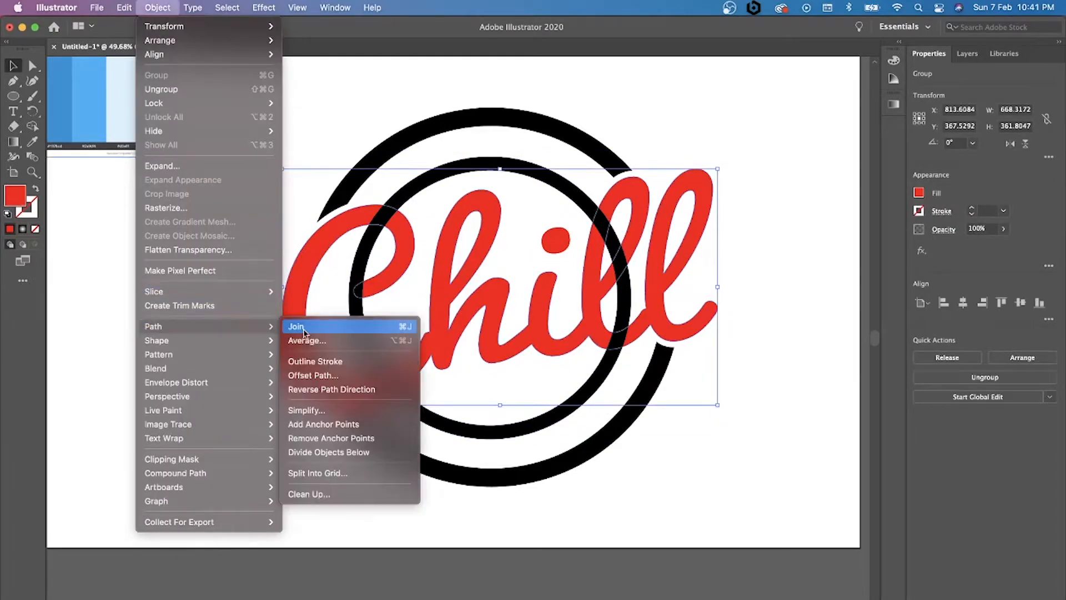
{"action": "left_click", "coordinate": [315, 362]}
{"action": "left_click", "coordinate": [158, 7]}
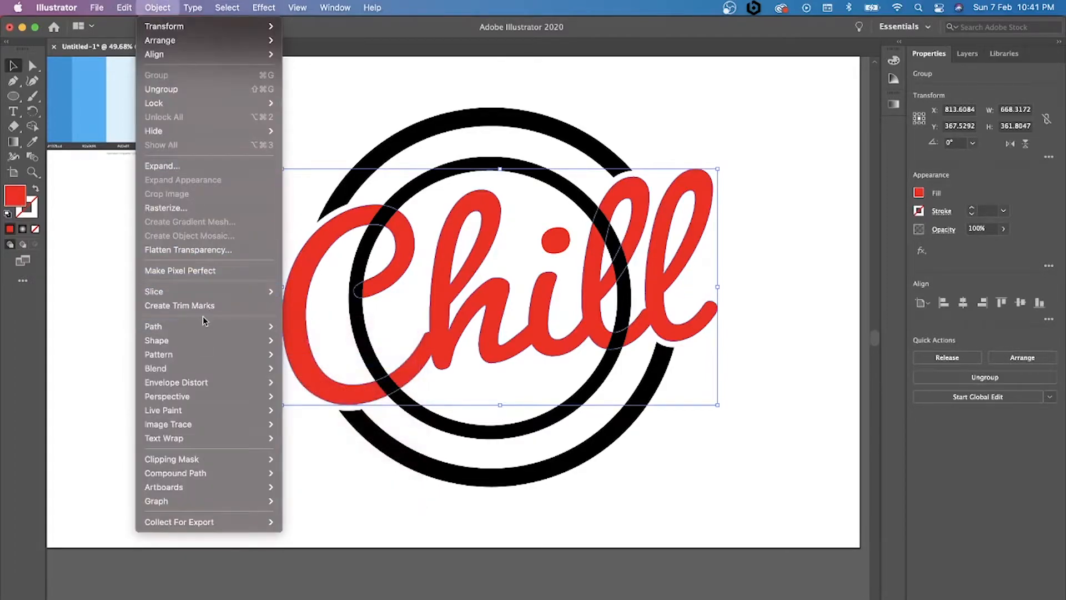
{"action": "mouse_move", "coordinate": [229, 327]}
{"action": "left_click", "coordinate": [311, 377]}
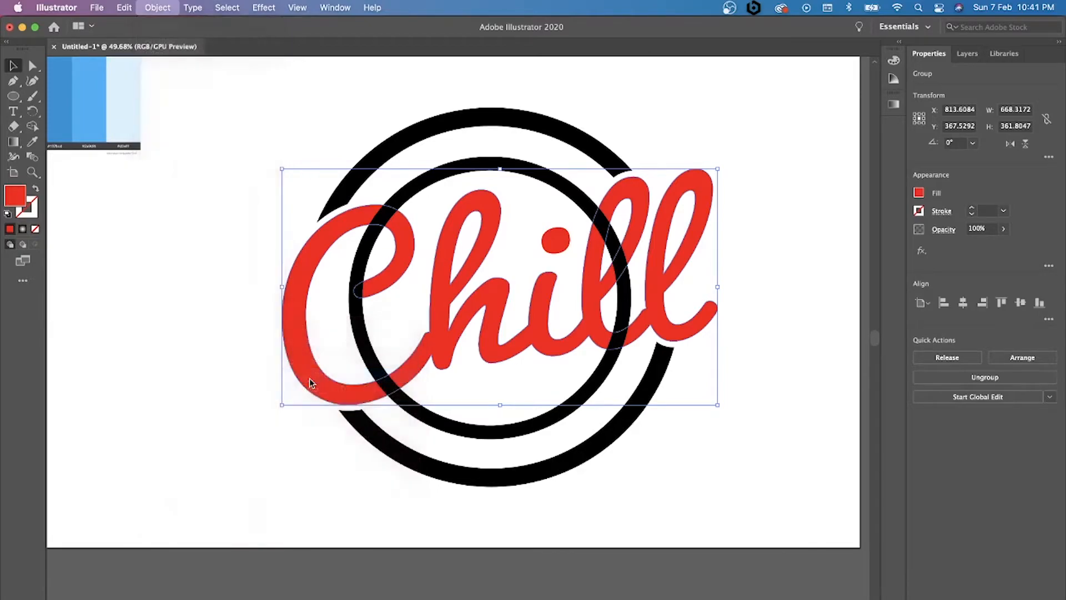
{"action": "left_click", "coordinate": [589, 357]}
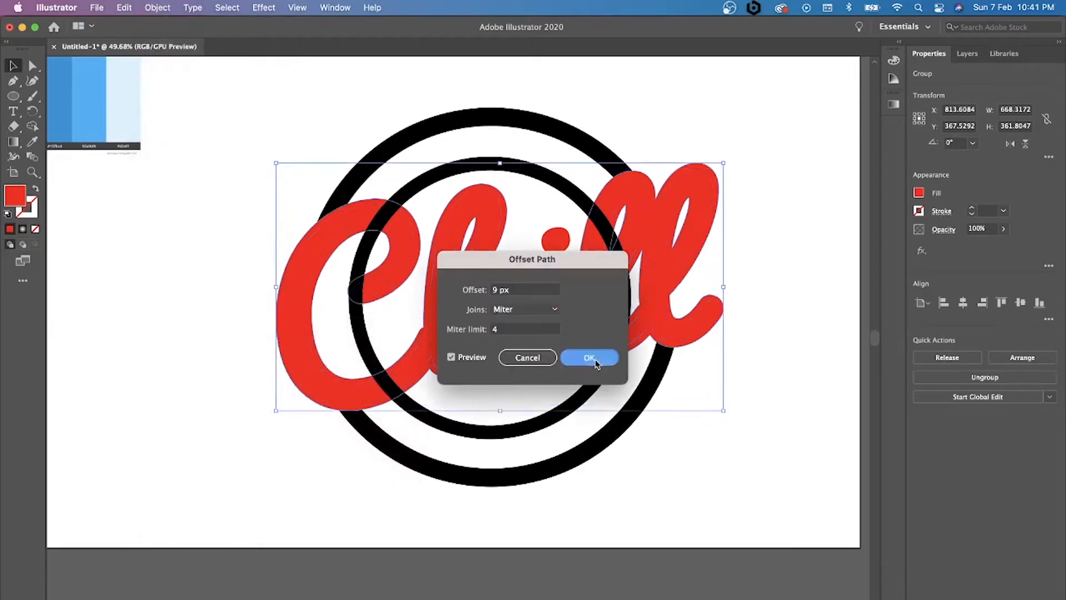
With all the artwork selected, use the Shape Builder to remove the offset band along the C's upper outer edge, including its overlaps with the rings.
{"action": "left_click_drag", "start_coordinate": [225, 154], "coordinate": [728, 489]}
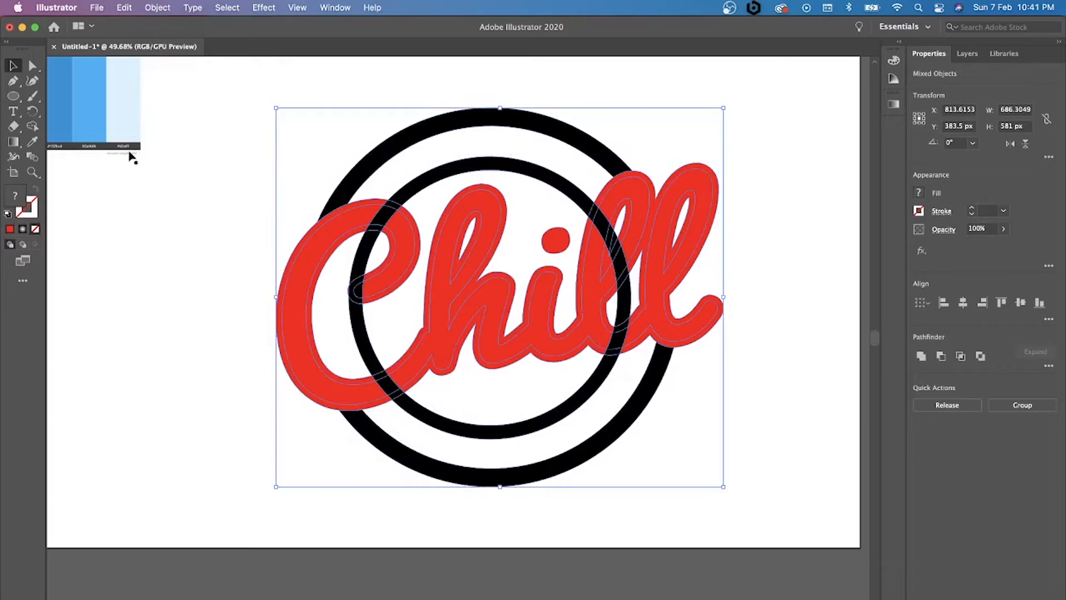
{"action": "left_click", "coordinate": [32, 126]}
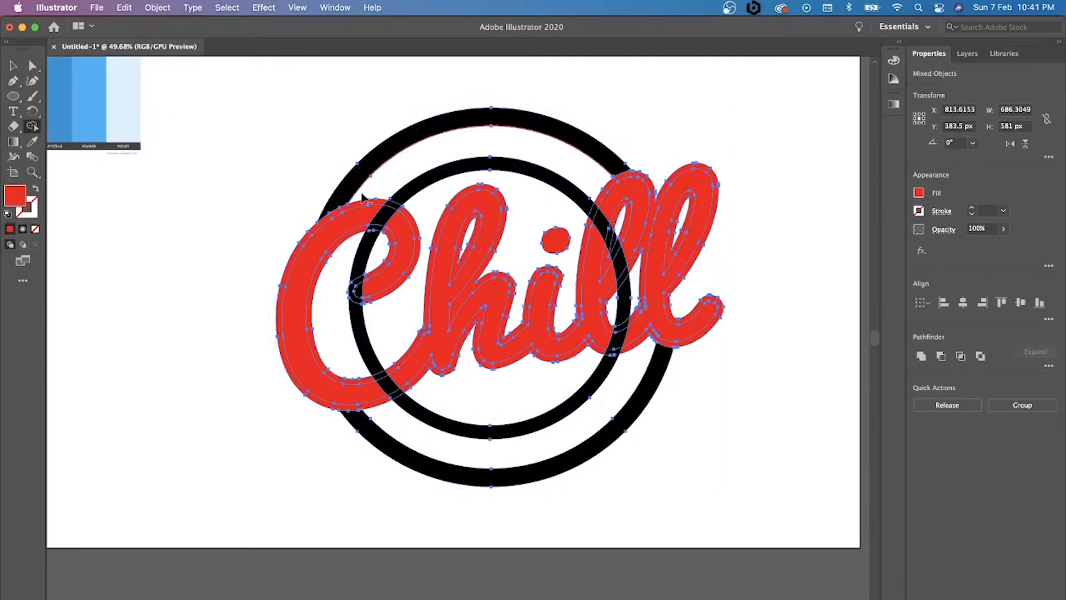
{"action": "scroll", "coordinate": [391, 207], "scroll_direction": "up", "scroll_amount": 5}
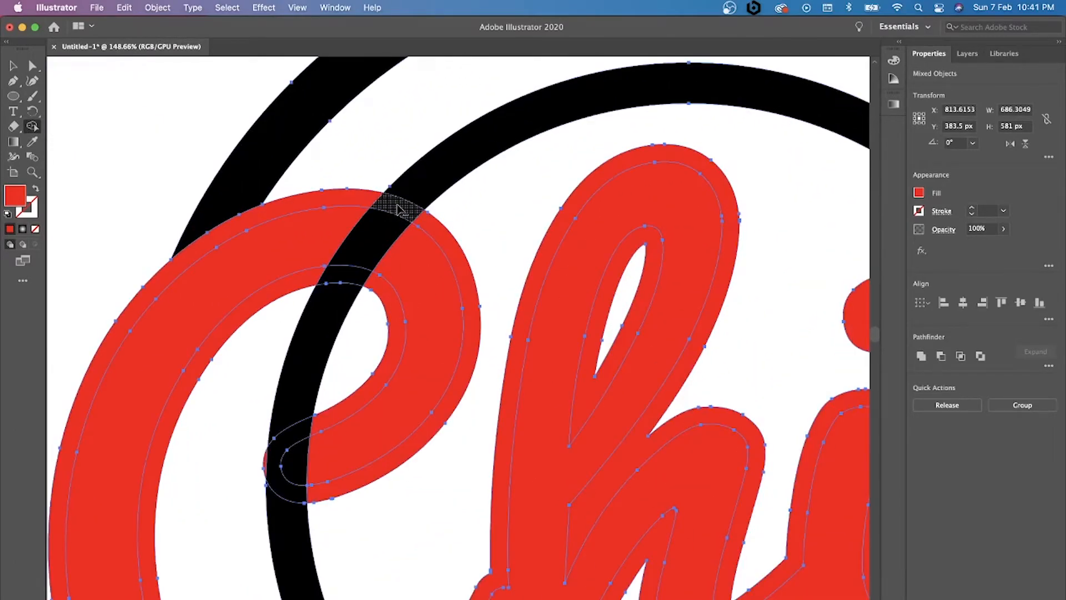
{"action": "left_click", "coordinate": [397, 210], "text": "alt"}
{"action": "left_click", "coordinate": [378, 199], "text": "alt"}
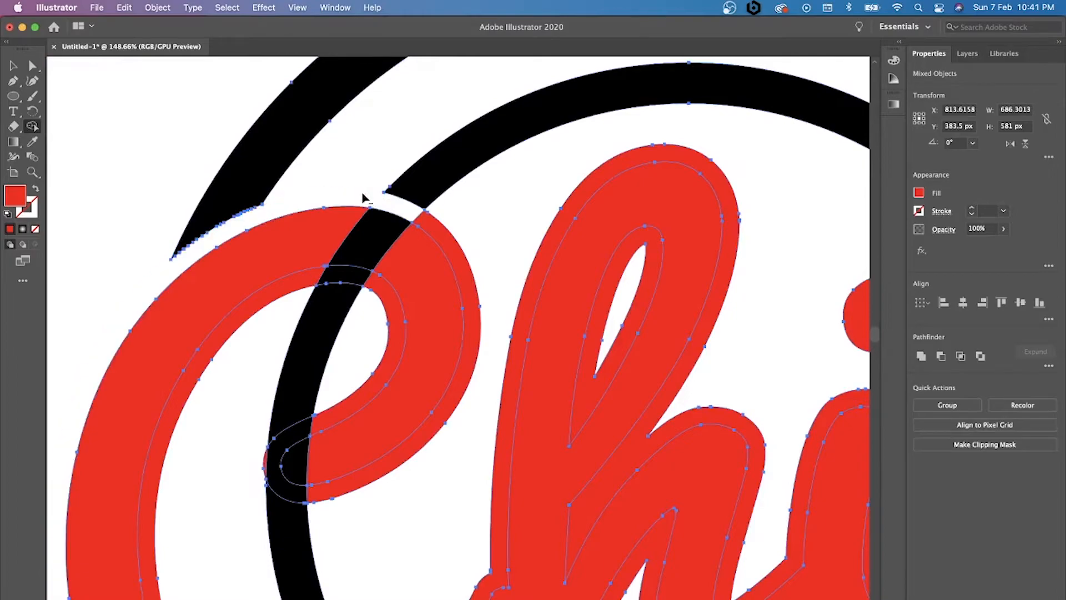
{"action": "left_click", "coordinate": [437, 233], "text": "alt"}
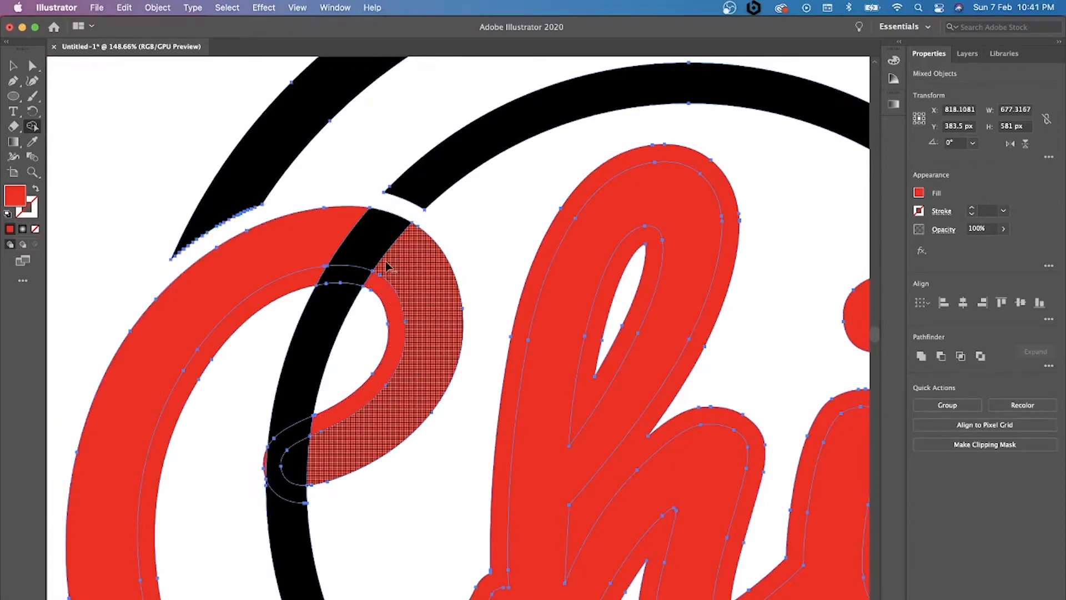
Merge the inner ring's overlap into the C's upper curve and remove the offset band along the curve's inside edge.
{"action": "left_click_drag", "start_coordinate": [406, 268], "coordinate": [300, 240]}
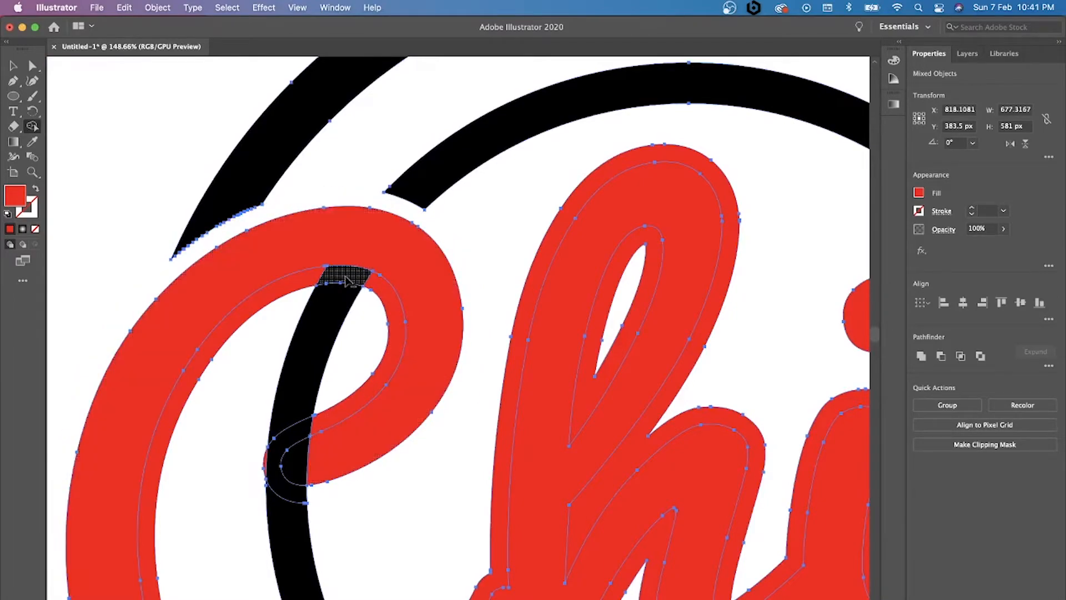
{"action": "left_click", "coordinate": [346, 277], "text": "alt"}
{"action": "left_click", "coordinate": [319, 278], "text": "alt"}
{"action": "left_click", "coordinate": [381, 284], "text": "alt"}
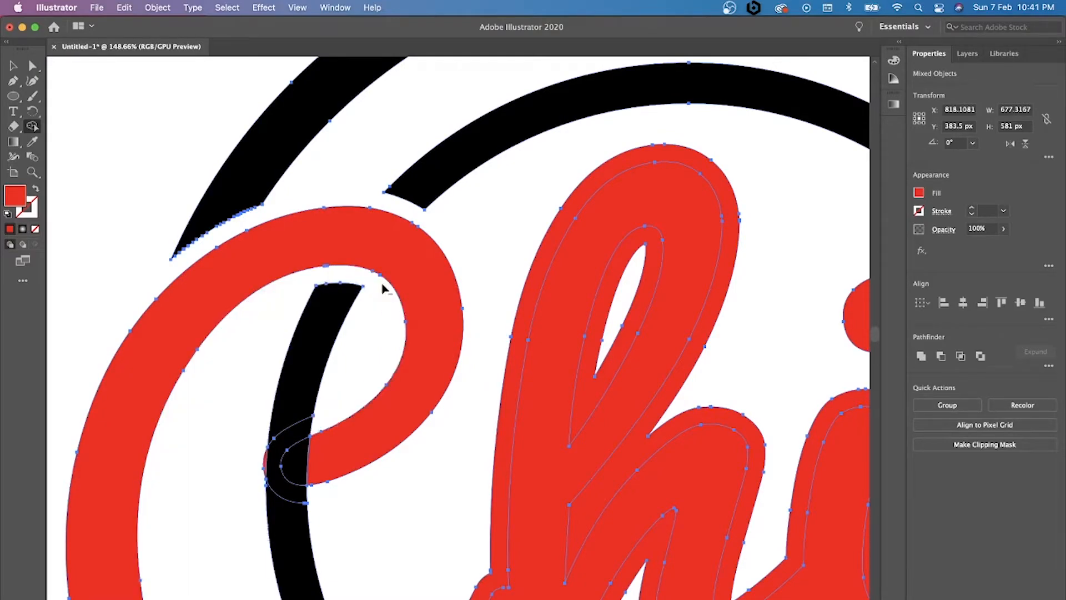
Merge the inner ring's overlap into the rounded tip of the C's upper curl with the Shape Builder, undoing any wrong merge or deletion.
{"action": "left_click", "coordinate": [332, 454]}
{"action": "scroll", "coordinate": [339, 442], "scroll_direction": "down", "scroll_amount": 5}
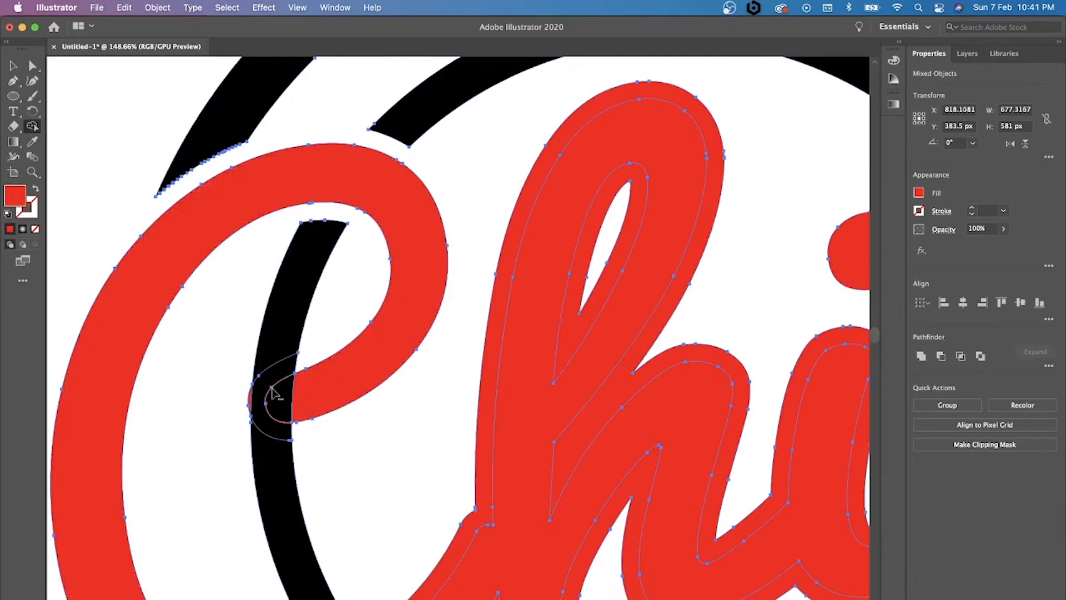
{"action": "left_click", "coordinate": [282, 400], "text": "alt"}
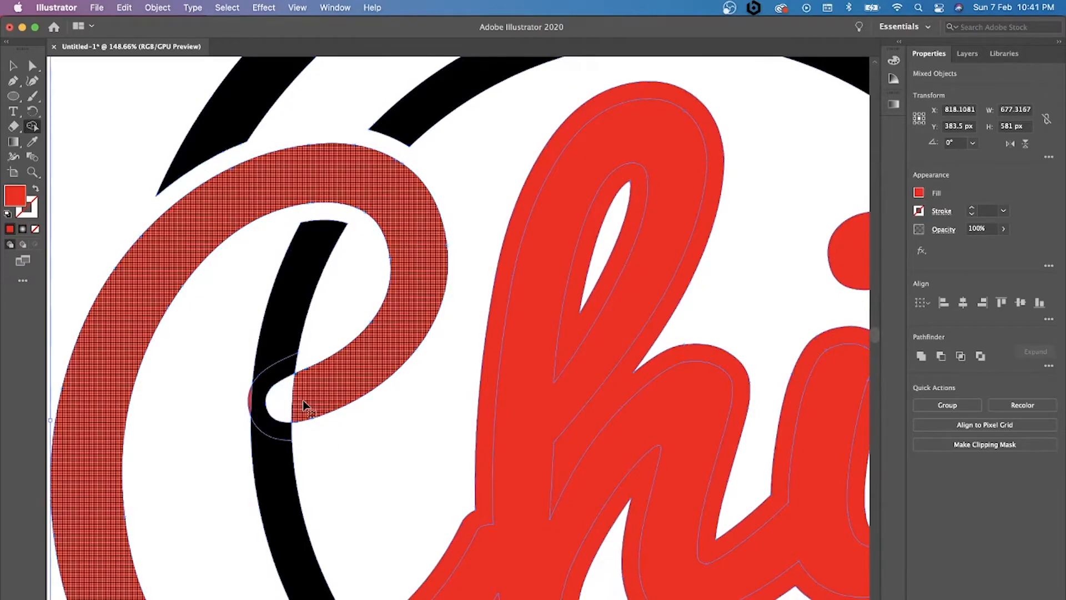
{"action": "key", "text": "super+z"}
{"action": "left_click_drag", "start_coordinate": [304, 400], "coordinate": [256, 407]}
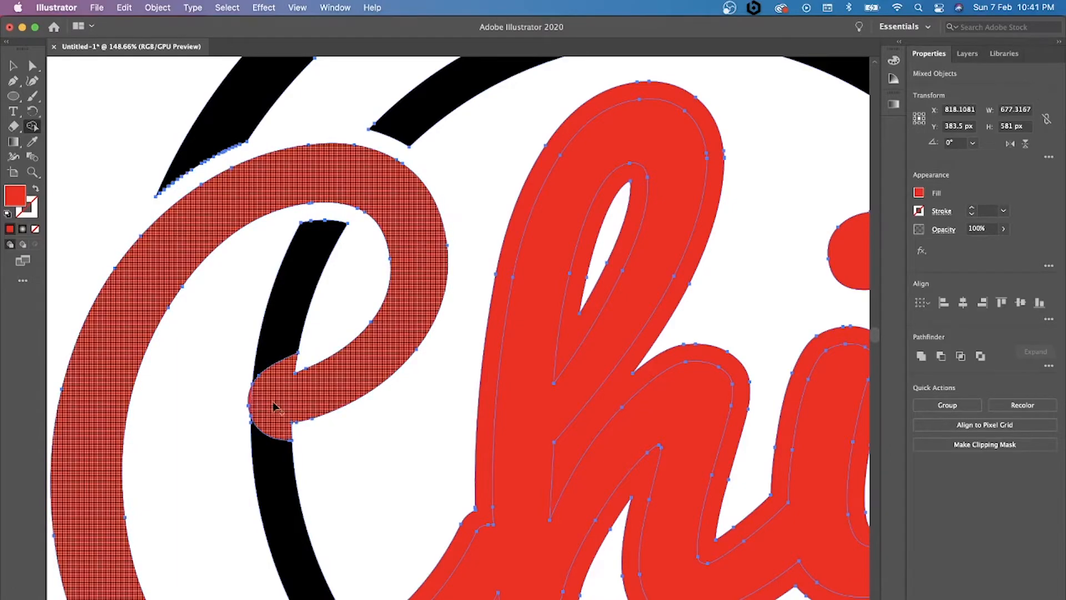
{"action": "key", "text": "super+z"}
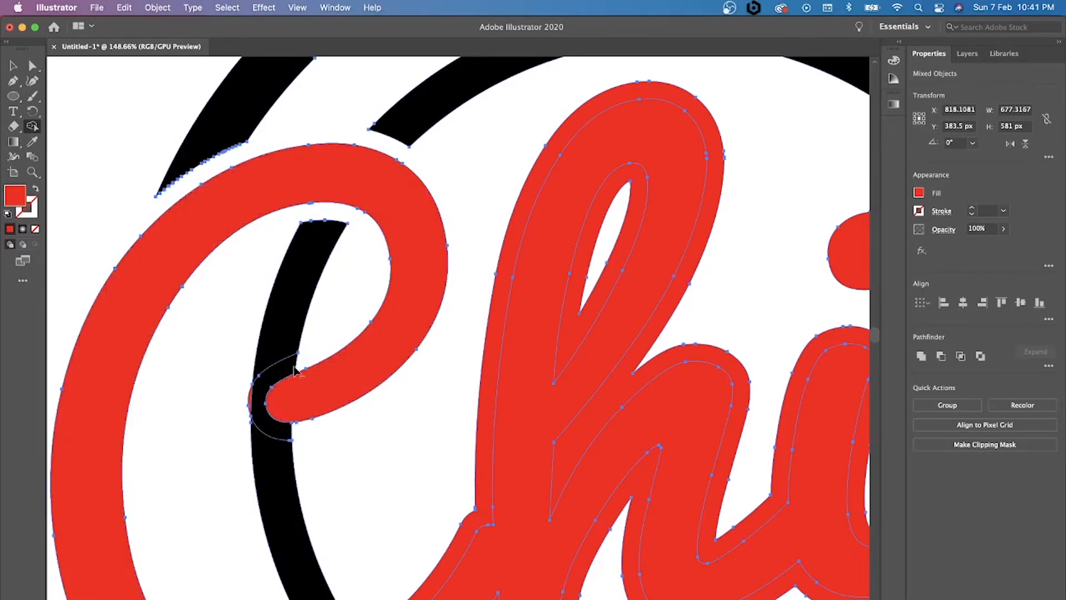
Remove the offset band around the tip of the C's curl and the inner ring segment enclosed by the curl.
{"action": "left_click", "coordinate": [290, 365], "text": "alt"}
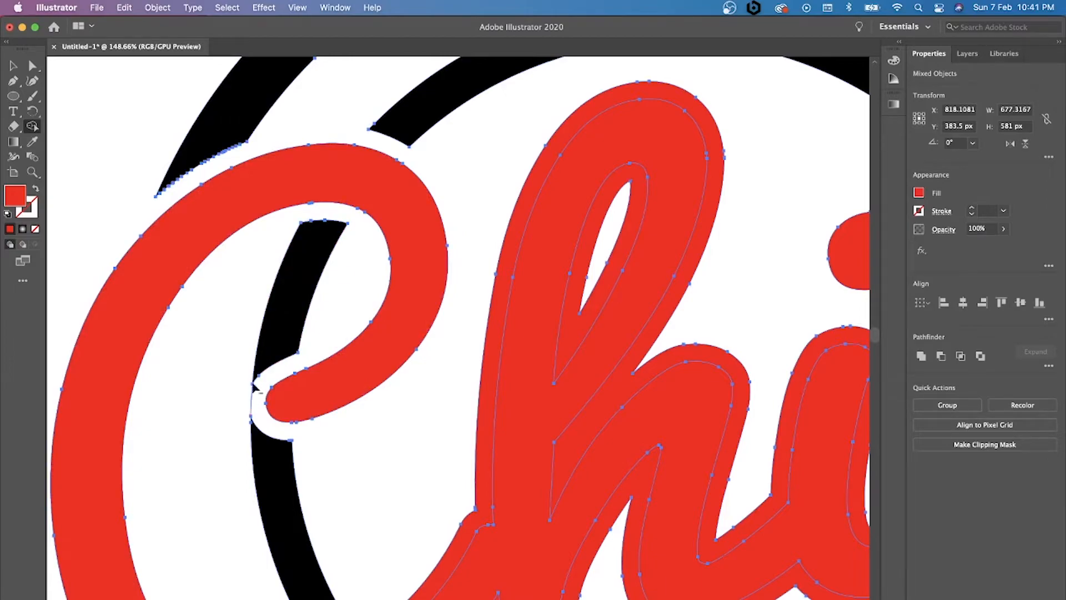
{"action": "left_click", "coordinate": [285, 328], "text": "alt"}
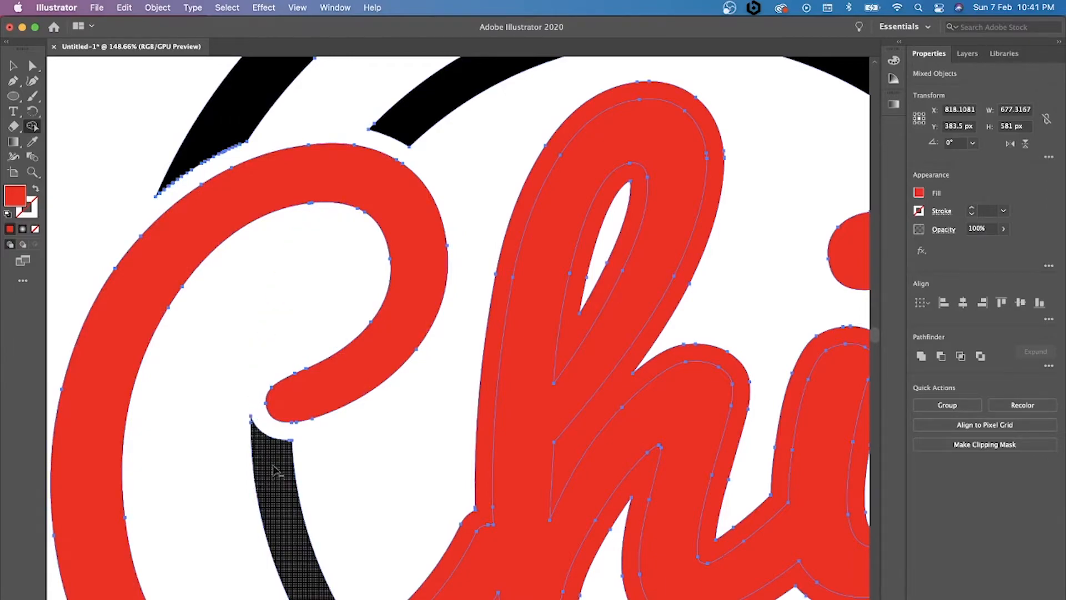
Remove the inner ring segment between the C's curl tip and lower stroke, plus the offset band along that stroke's upper edge.
{"action": "scroll", "coordinate": [278, 423], "scroll_direction": "down", "scroll_amount": 5}
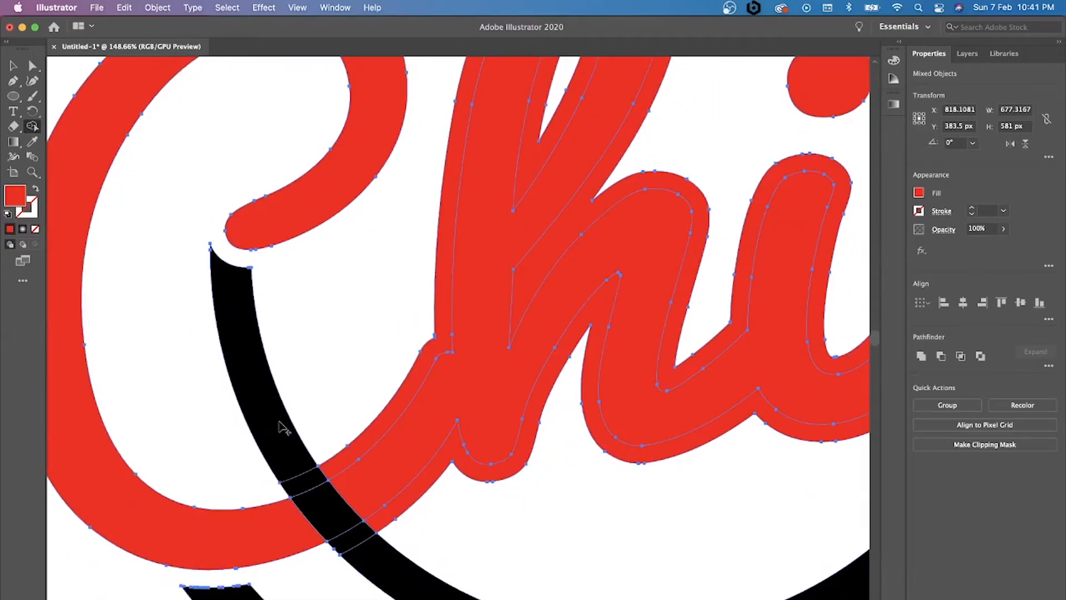
{"action": "left_click", "coordinate": [285, 460], "text": "alt"}
{"action": "left_click", "coordinate": [305, 484], "text": "alt"}
{"action": "left_click", "coordinate": [344, 459]}
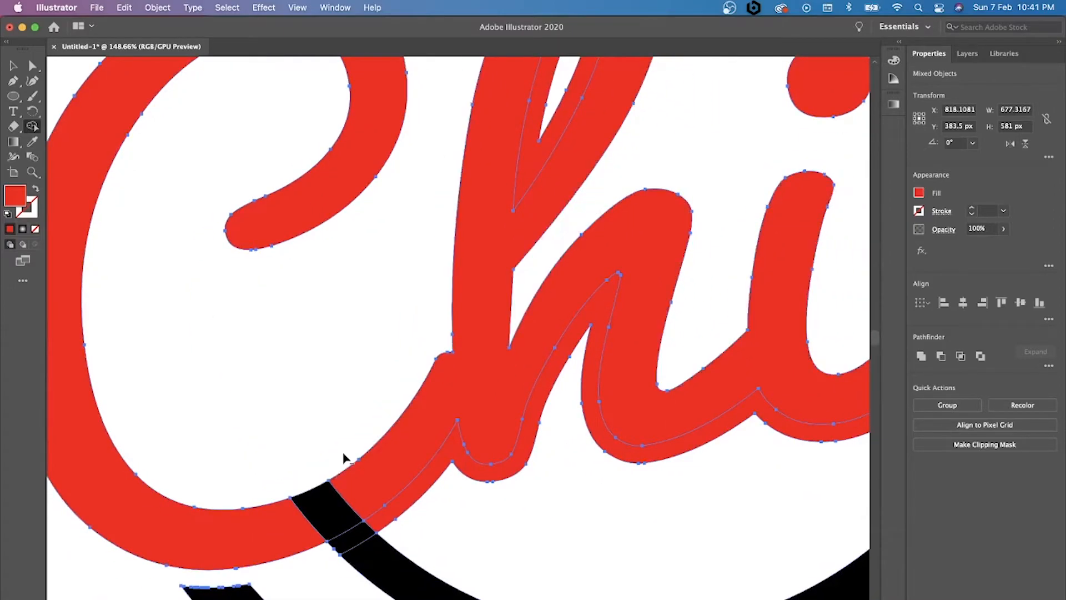
Merge the inner ring's overlap into the C's lower stroke and remove the offset bands beneath the lettering and inside the h's loop.
{"action": "key", "text": "super+0"}
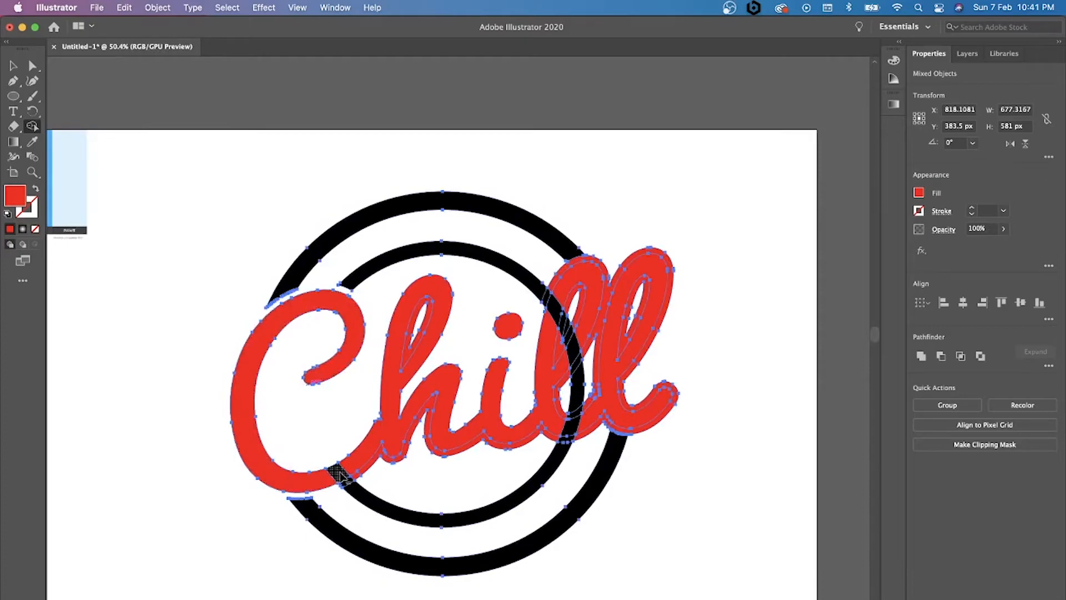
{"action": "left_click_drag", "start_coordinate": [338, 476], "coordinate": [341, 477]}
{"action": "left_click", "coordinate": [369, 471], "text": "alt"}
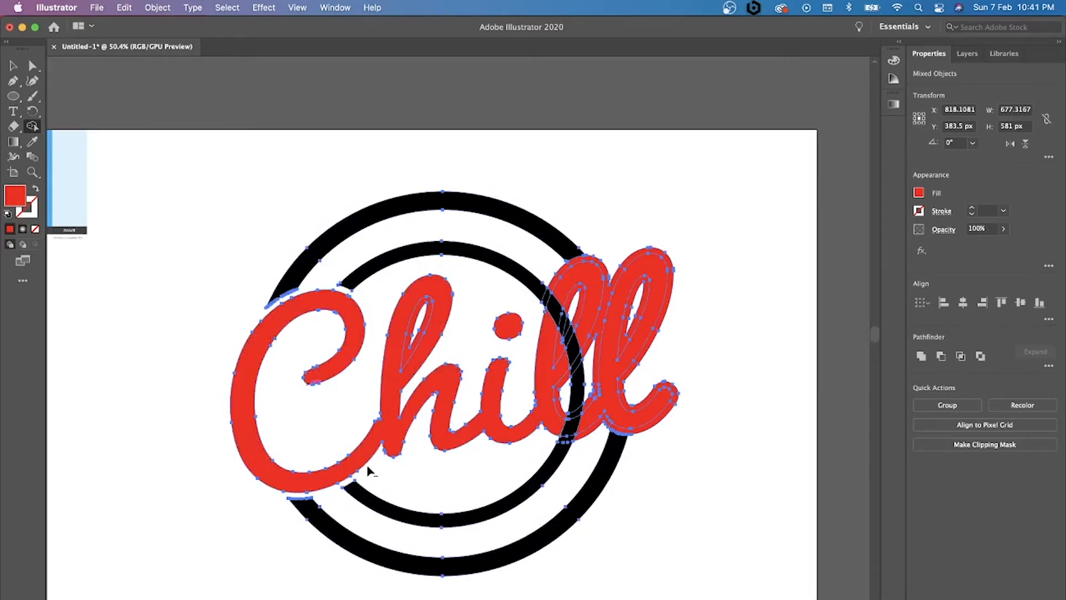
{"action": "left_click_drag", "start_coordinate": [369, 471], "coordinate": [315, 485]}
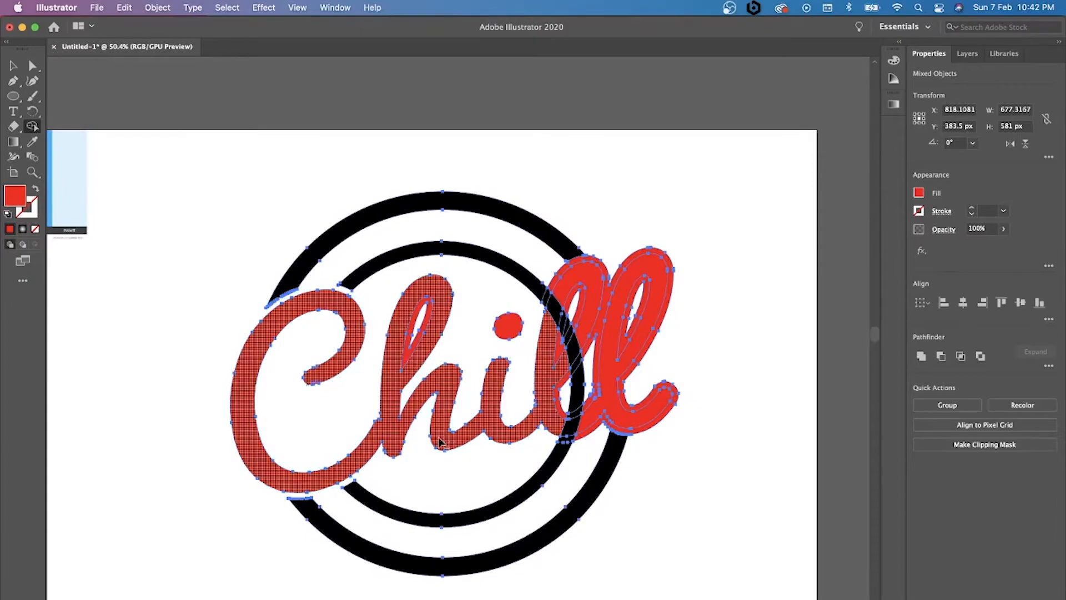
{"action": "left_click", "coordinate": [407, 351]}
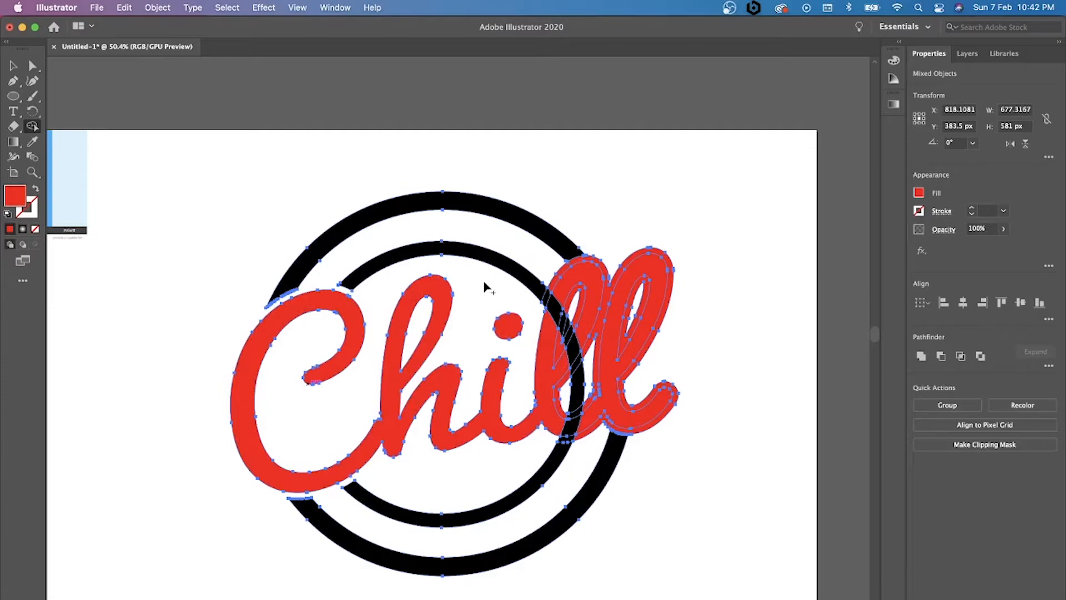
Remove the offset bands around both l's and inside the first l's loop, including the inner ring pieces within them.
{"action": "scroll", "coordinate": [404, 340], "scroll_direction": "up", "scroll_amount": 5}
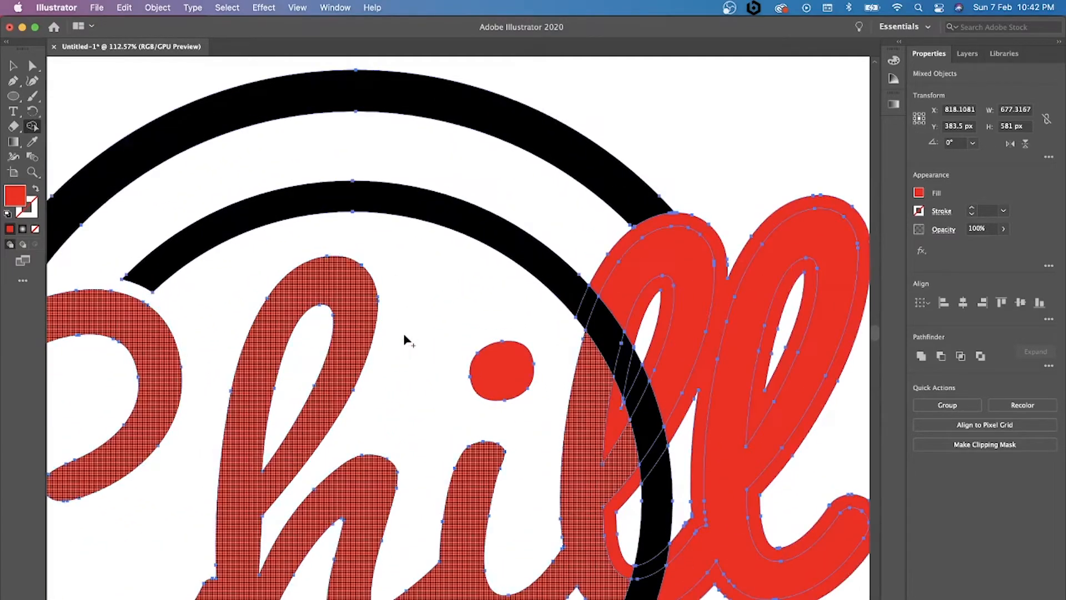
{"action": "scroll", "coordinate": [404, 340], "scroll_direction": "down", "scroll_amount": 3}
{"action": "scroll", "coordinate": [405, 340], "scroll_direction": "right", "scroll_amount": 3}
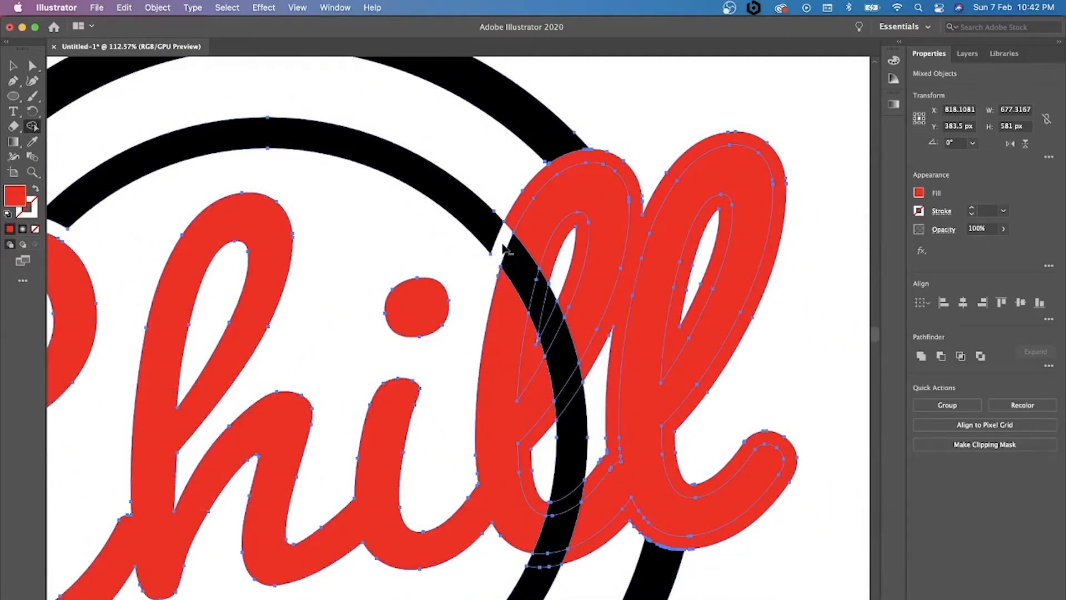
{"action": "left_click", "coordinate": [518, 214], "text": "alt"}
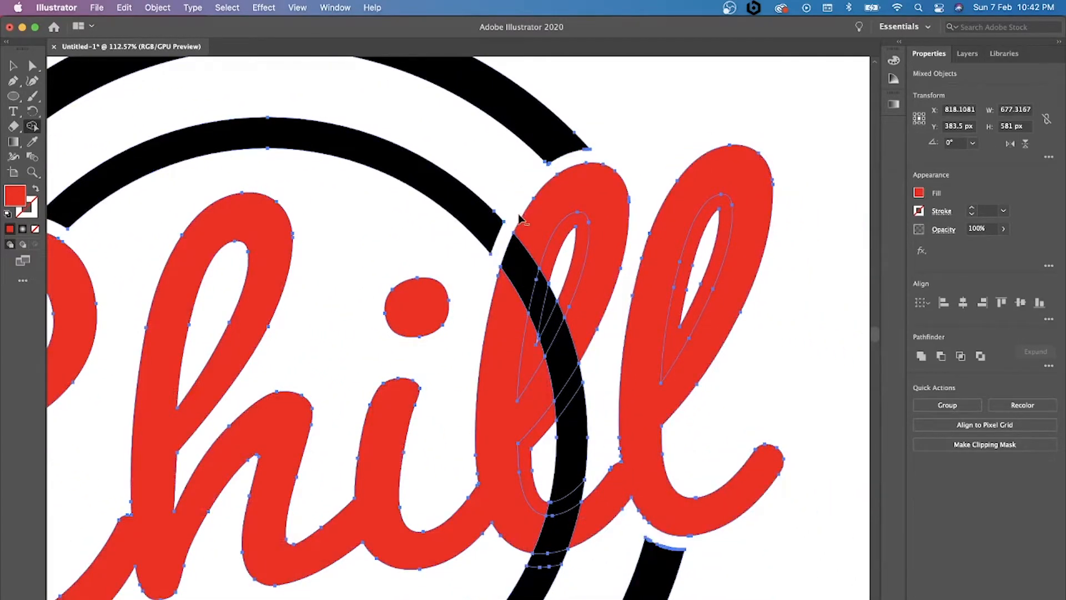
{"action": "left_click", "coordinate": [554, 322], "text": "alt"}
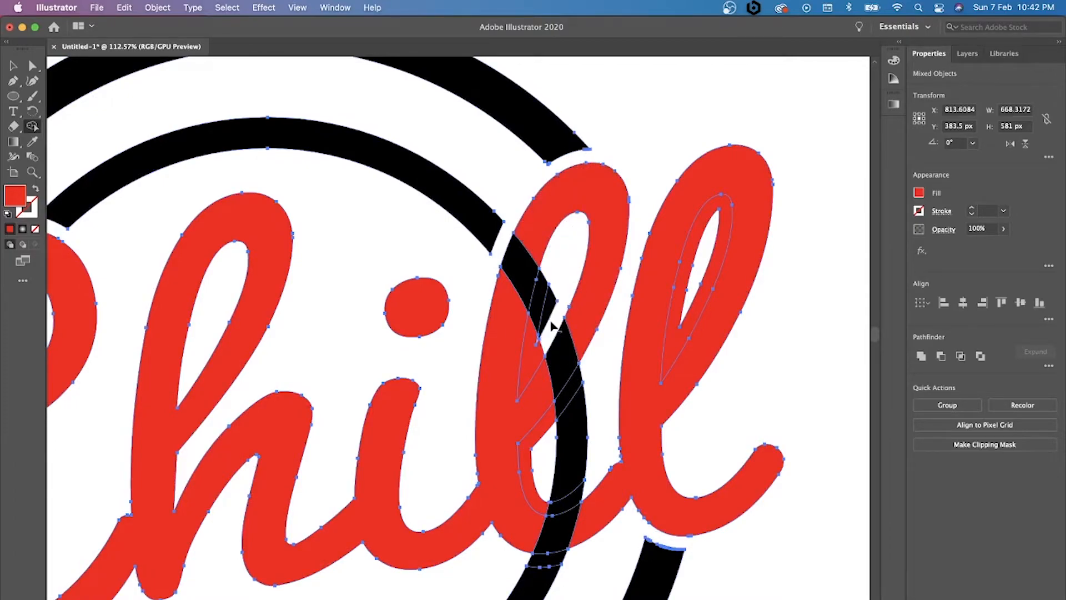
{"action": "left_click", "coordinate": [547, 314], "text": "alt"}
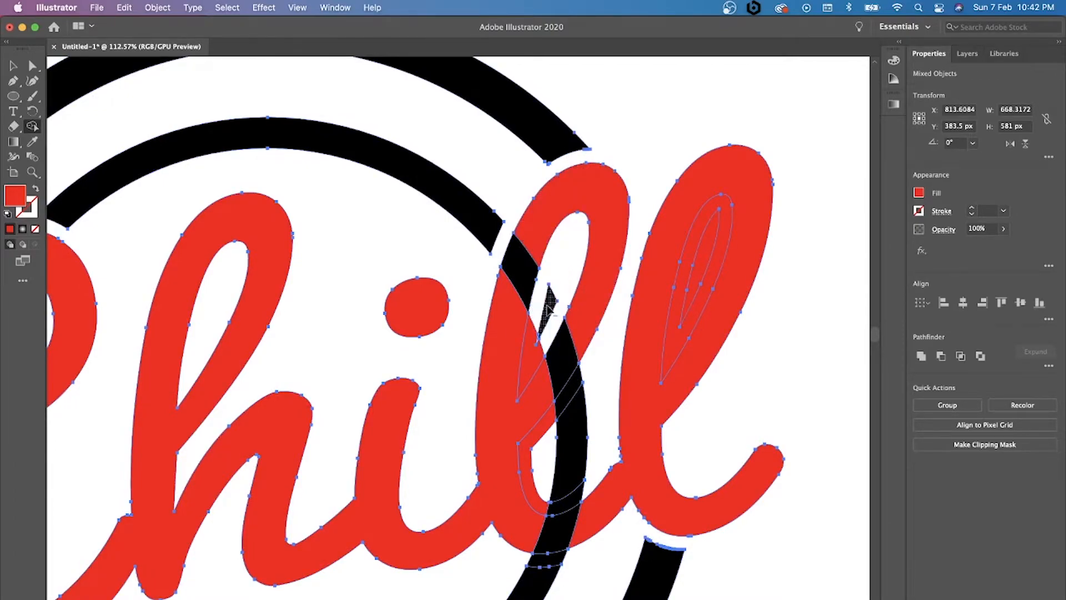
{"action": "left_click", "coordinate": [534, 333], "text": "alt"}
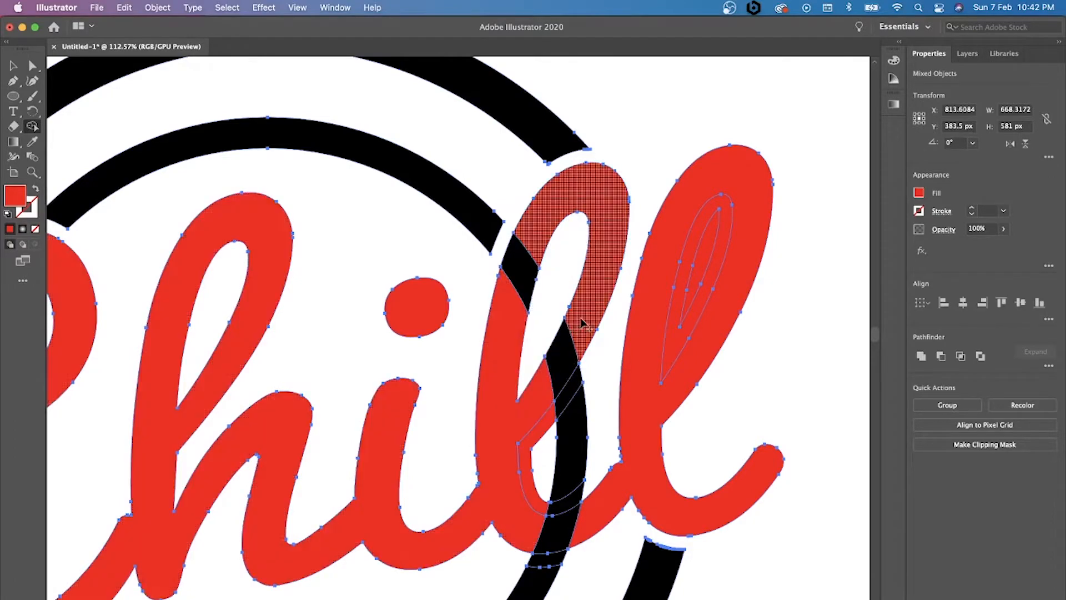
Merge the inner ring's overlaps into the first l's loop and remove the ring segment between the loop and the letter's base.
{"action": "mouse_move", "coordinate": [582, 322]}
{"action": "left_mouse_down"}
{"action": "mouse_move", "coordinate": [559, 369]}
{"action": "mouse_move", "coordinate": [537, 222]}
{"action": "mouse_move", "coordinate": [518, 311]}
{"action": "mouse_move", "coordinate": [558, 389]}
{"action": "left_mouse_up"}
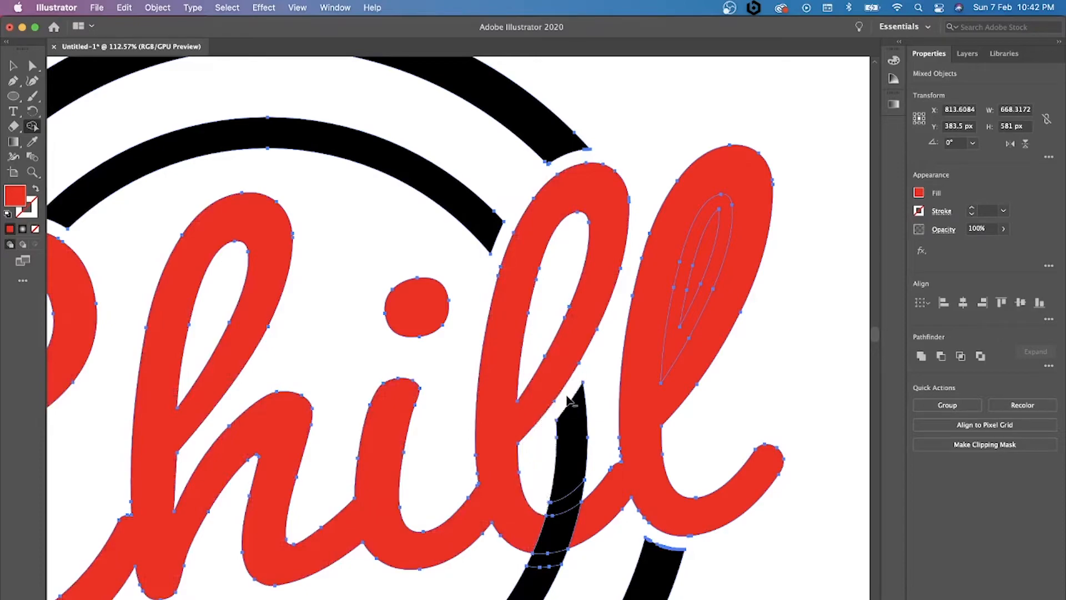
{"action": "left_click", "coordinate": [570, 461], "text": "alt"}
{"action": "left_click", "coordinate": [566, 500], "text": "alt"}
Merge the inner ring's overlap into the base of the first l and remove the offset band beneath it.
{"action": "scroll", "coordinate": [566, 500], "scroll_direction": "down", "scroll_amount": 1}
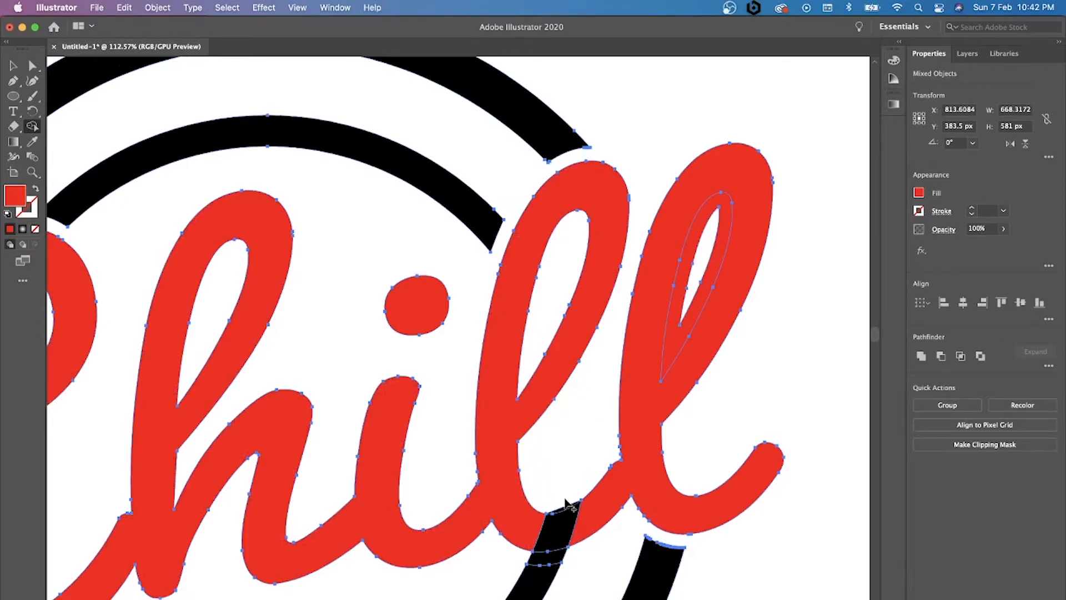
{"action": "scroll", "coordinate": [565, 501], "scroll_direction": "down", "scroll_amount": 2}
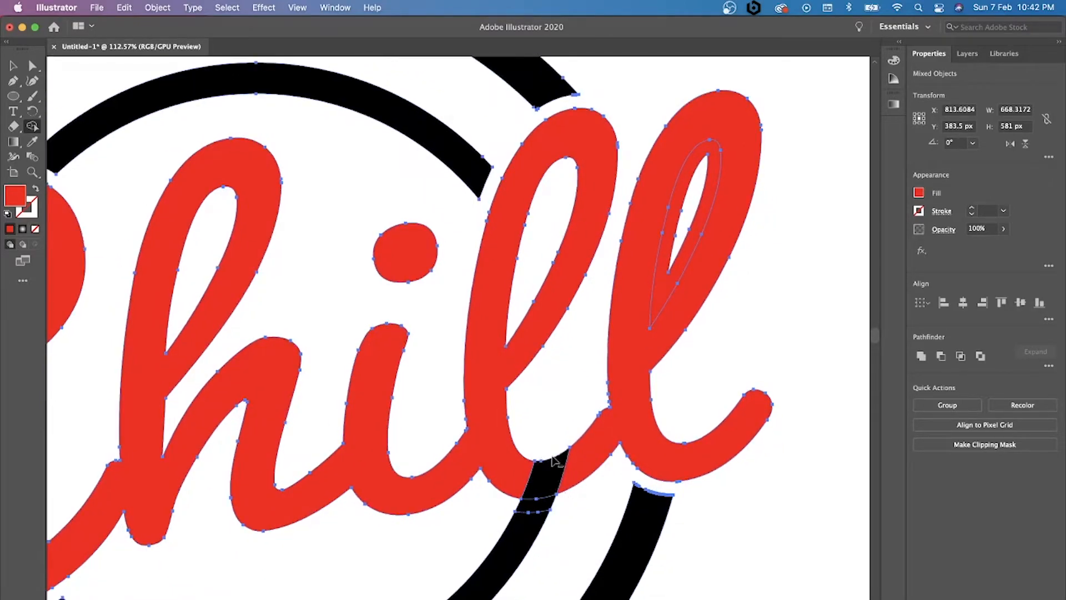
{"action": "mouse_move", "coordinate": [552, 467]}
{"action": "left_mouse_down"}
{"action": "mouse_move", "coordinate": [514, 475]}
{"action": "mouse_move", "coordinate": [592, 476]}
{"action": "mouse_move", "coordinate": [601, 461]}
{"action": "mouse_move", "coordinate": [552, 488]}
{"action": "left_mouse_up"}
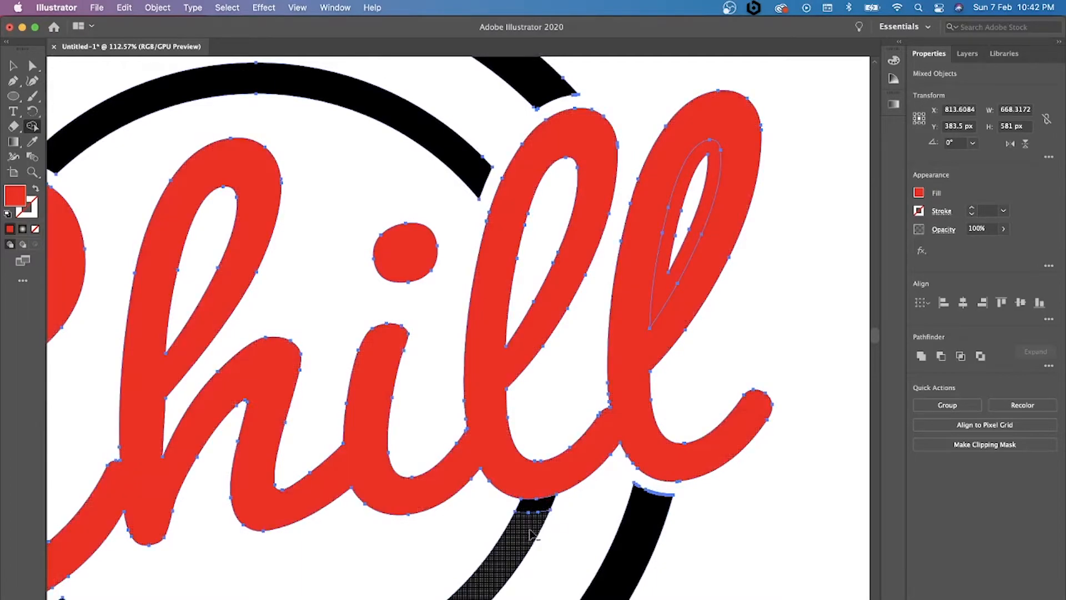
{"action": "scroll", "coordinate": [530, 535], "scroll_direction": "down", "scroll_amount": 5}
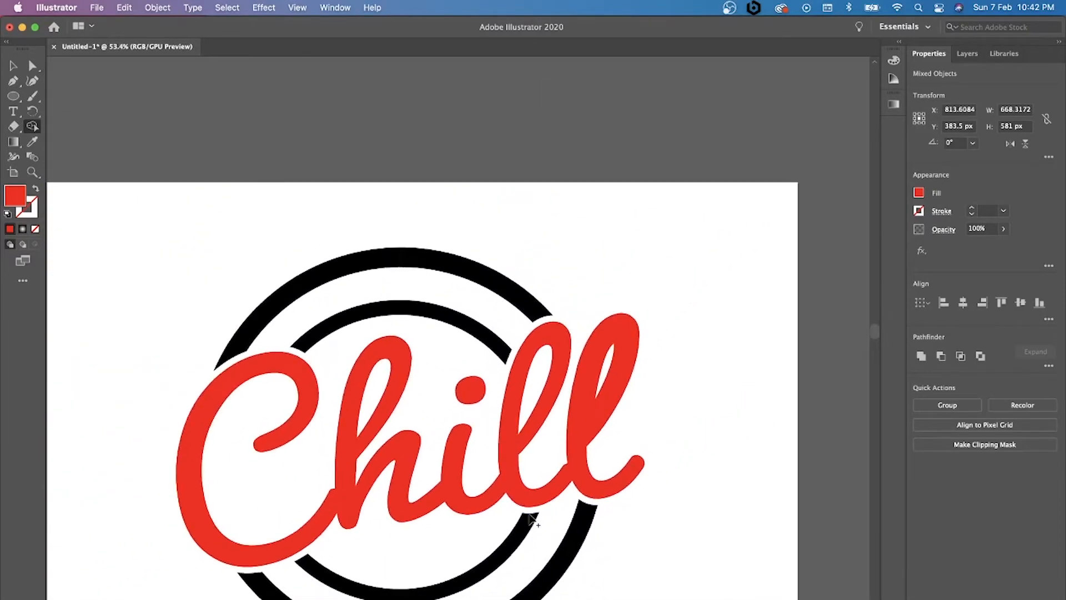
Deselect all the artwork and show the whole logo.
{"action": "scroll", "coordinate": [531, 521], "scroll_direction": "down", "scroll_amount": 4}
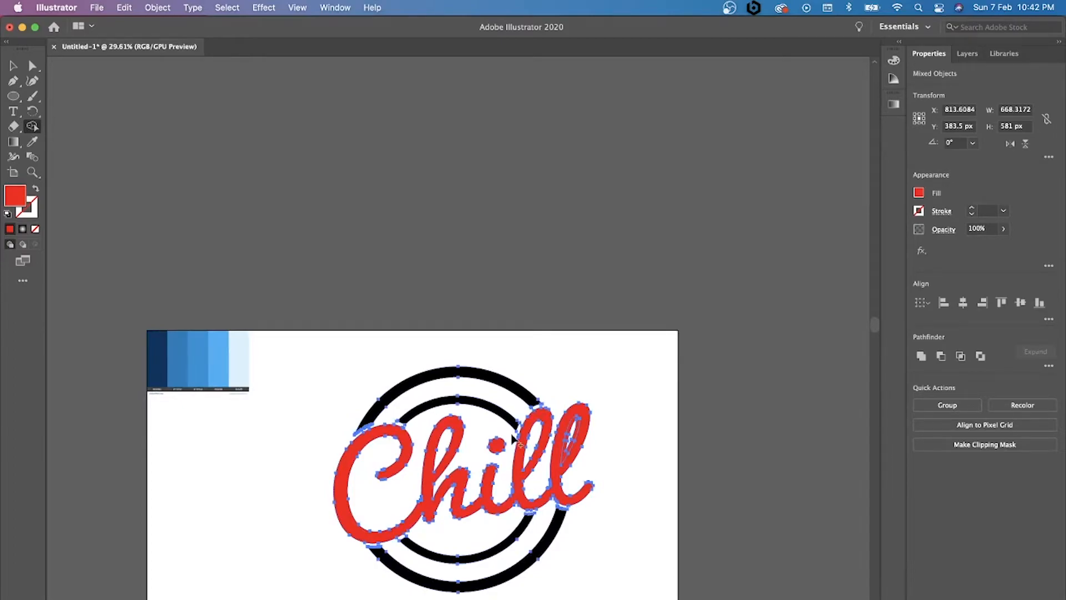
{"action": "scroll", "coordinate": [593, 259], "scroll_direction": "down", "scroll_amount": 3}
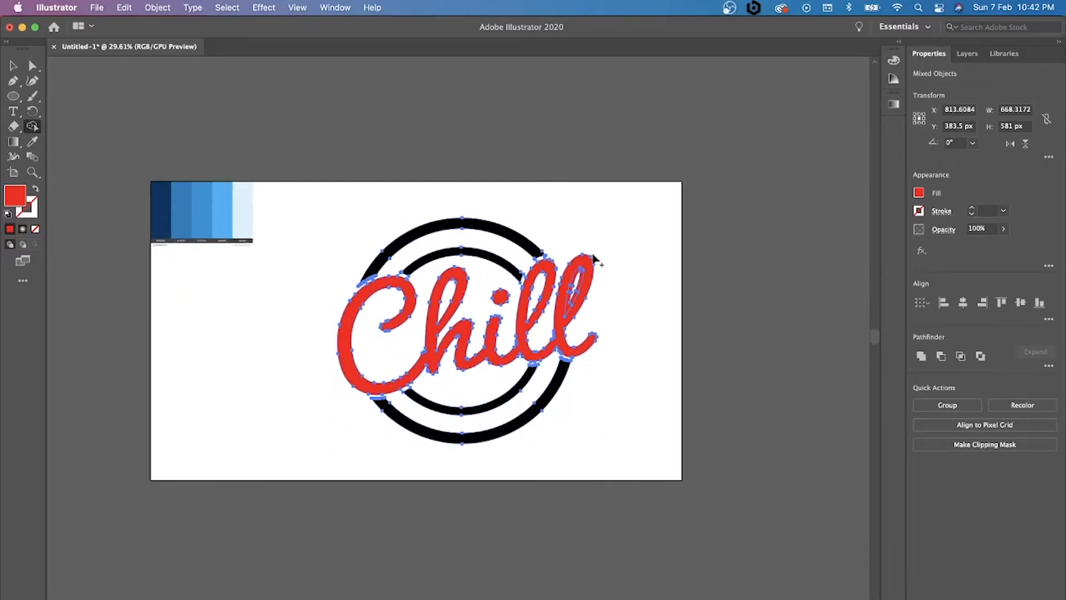
{"action": "scroll", "coordinate": [593, 259], "scroll_direction": "up", "scroll_amount": 3}
{"action": "scroll", "coordinate": [594, 260], "scroll_direction": "down", "scroll_amount": 1}
{"action": "scroll", "coordinate": [593, 259], "scroll_direction": "left", "scroll_amount": 2}
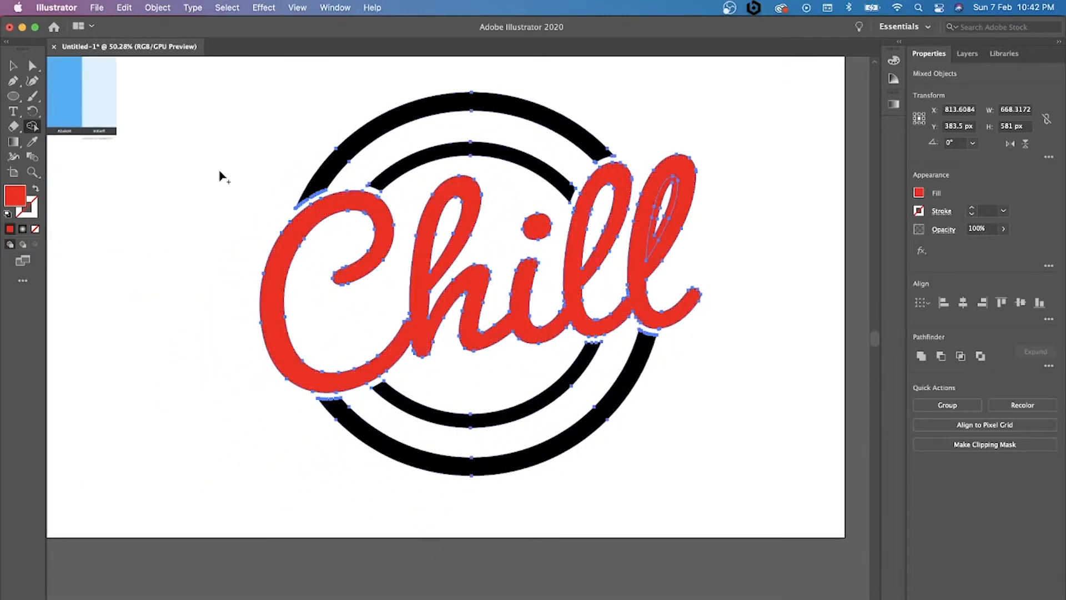
{"action": "left_click", "coordinate": [12, 66]}
{"action": "left_click", "coordinate": [216, 365]}
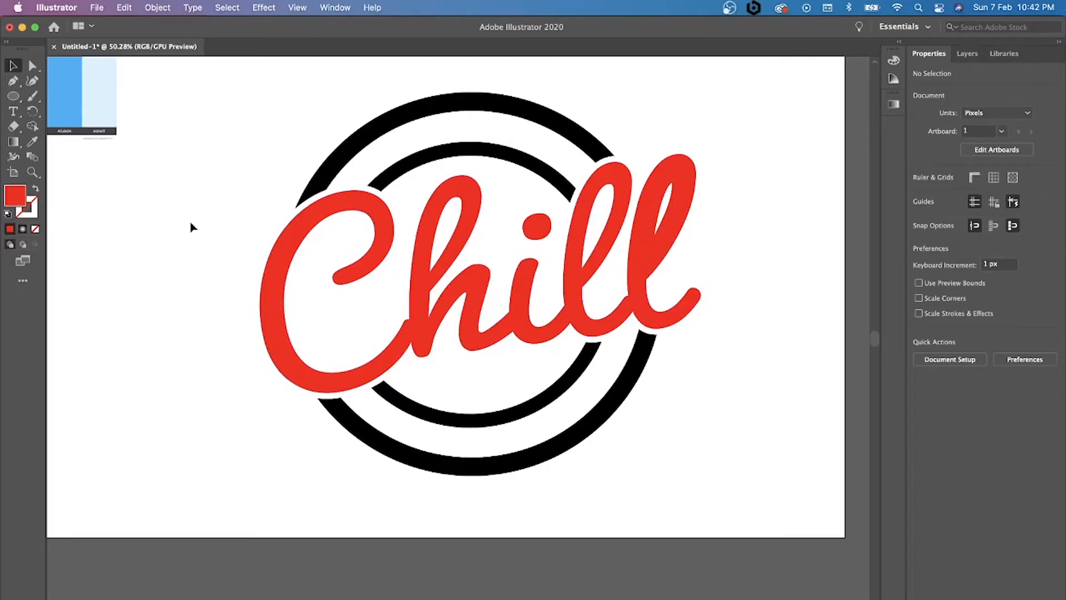
Draw a circle about 493 px in diameter over the logo and give it no fill and a 1 pt stroke.
{"action": "left_click", "coordinate": [14, 96]}
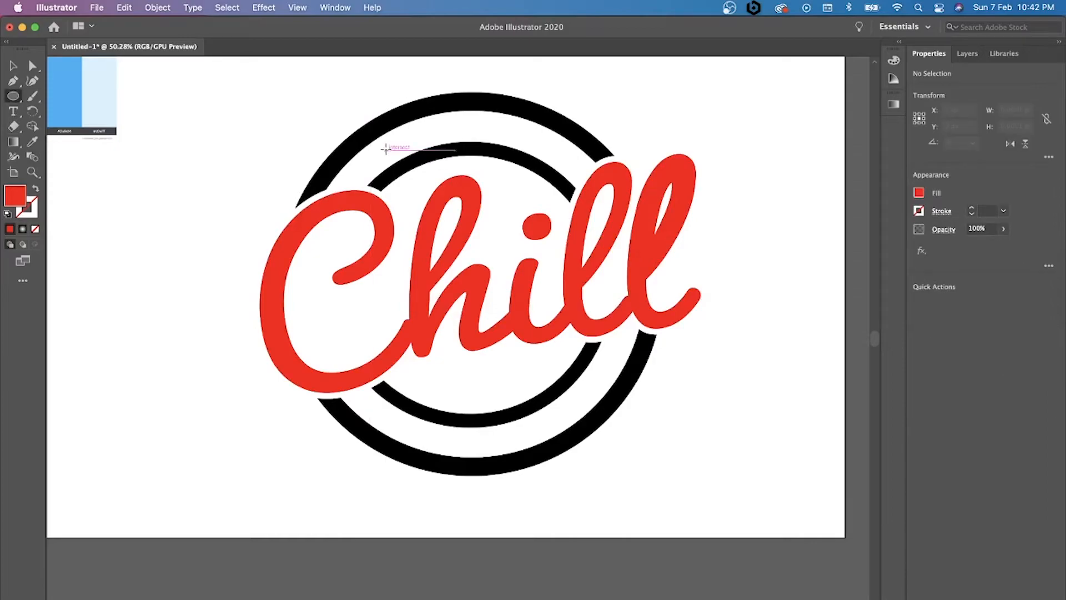
{"action": "left_click_drag", "start_coordinate": [386, 150], "coordinate": [639, 476]}
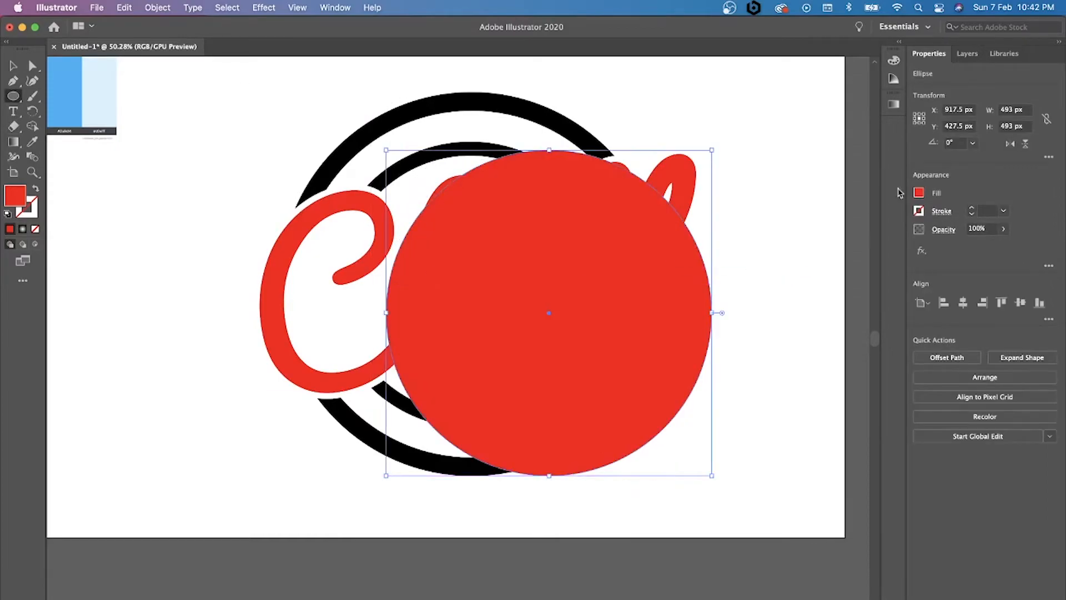
{"action": "left_click", "coordinate": [919, 193]}
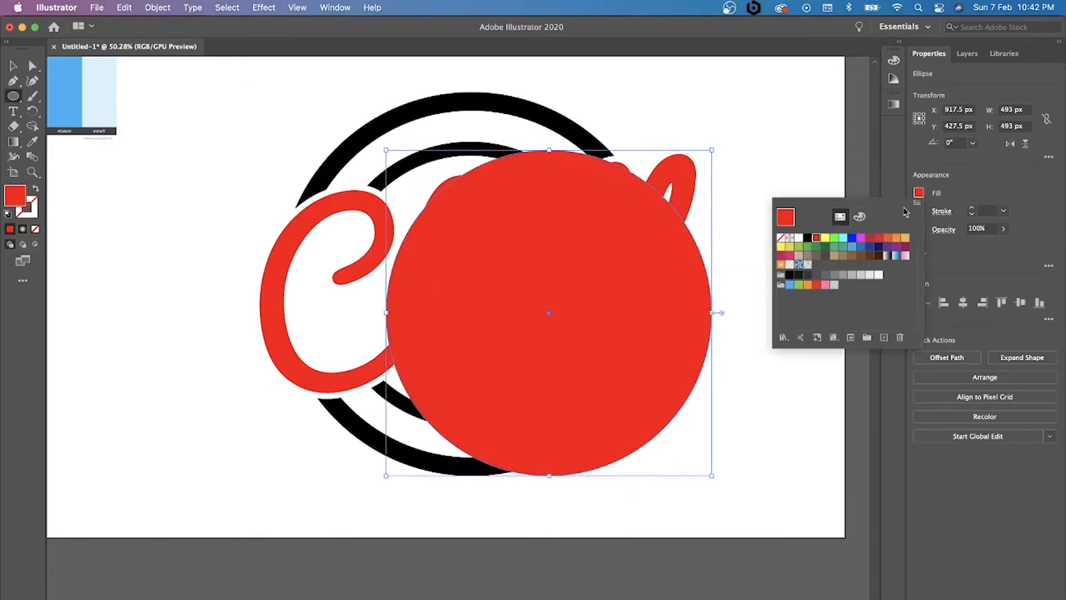
{"action": "left_click", "coordinate": [780, 238]}
{"action": "left_click", "coordinate": [1008, 178]}
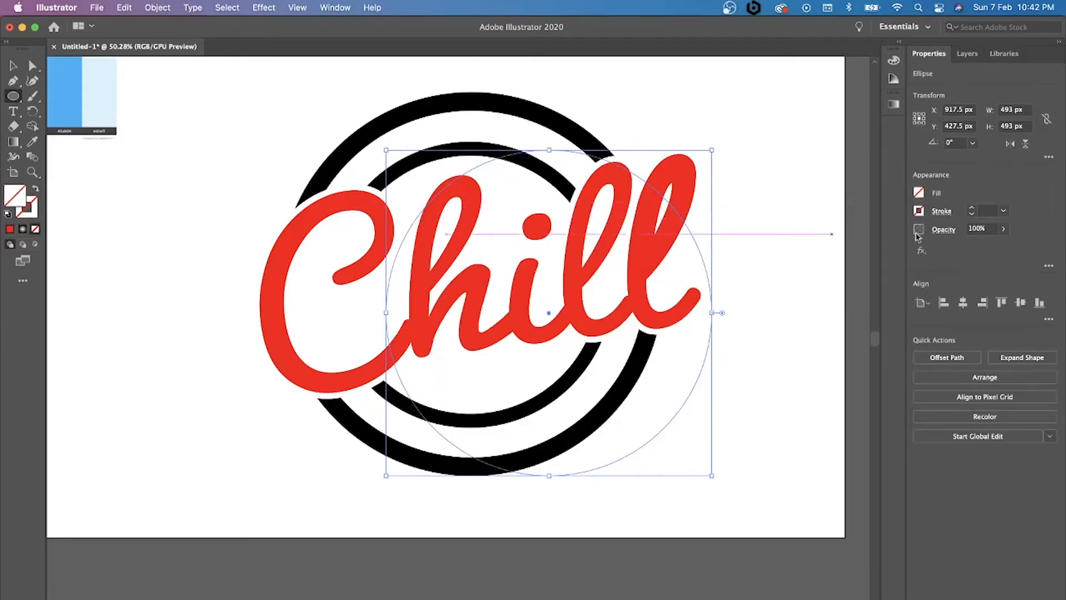
{"action": "left_click", "coordinate": [972, 210]}
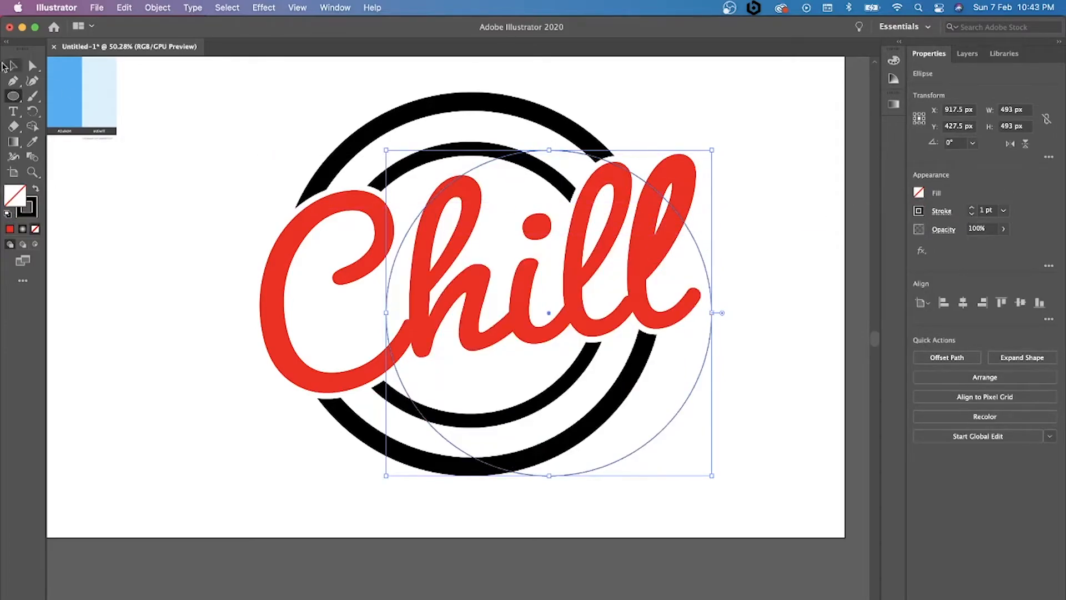
Centre the thin circle in the gap between the two black rings and scale it to about 488 px.
{"action": "left_click", "coordinate": [14, 66]}
{"action": "left_click_drag", "start_coordinate": [490, 165], "coordinate": [413, 136]}
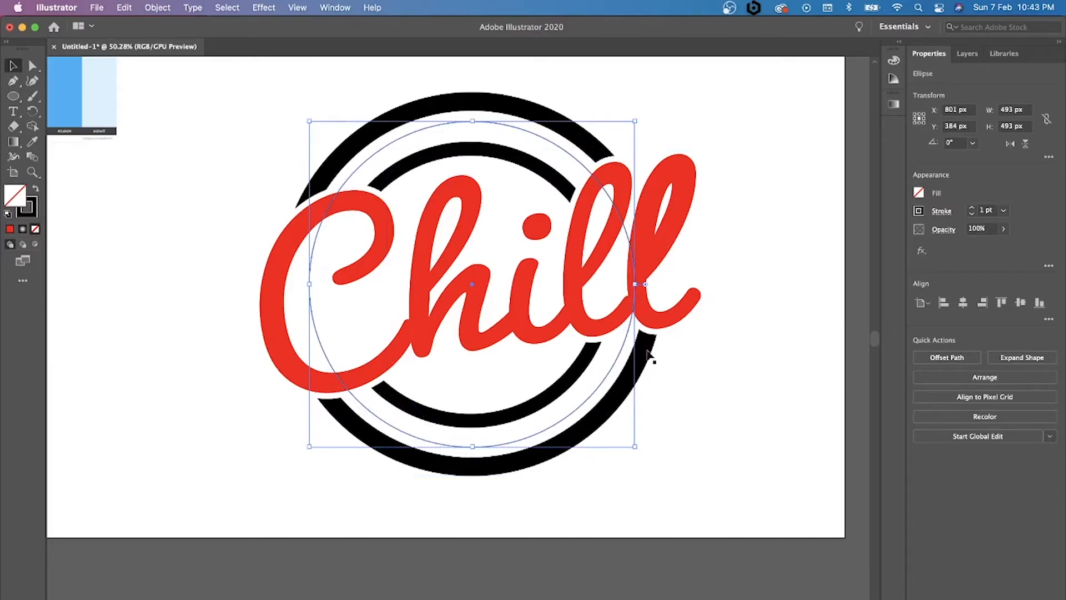
{"action": "left_click_drag", "start_coordinate": [634, 447], "coordinate": [632, 442]}
{"action": "left_click_drag", "start_coordinate": [557, 423], "coordinate": [560, 425]}
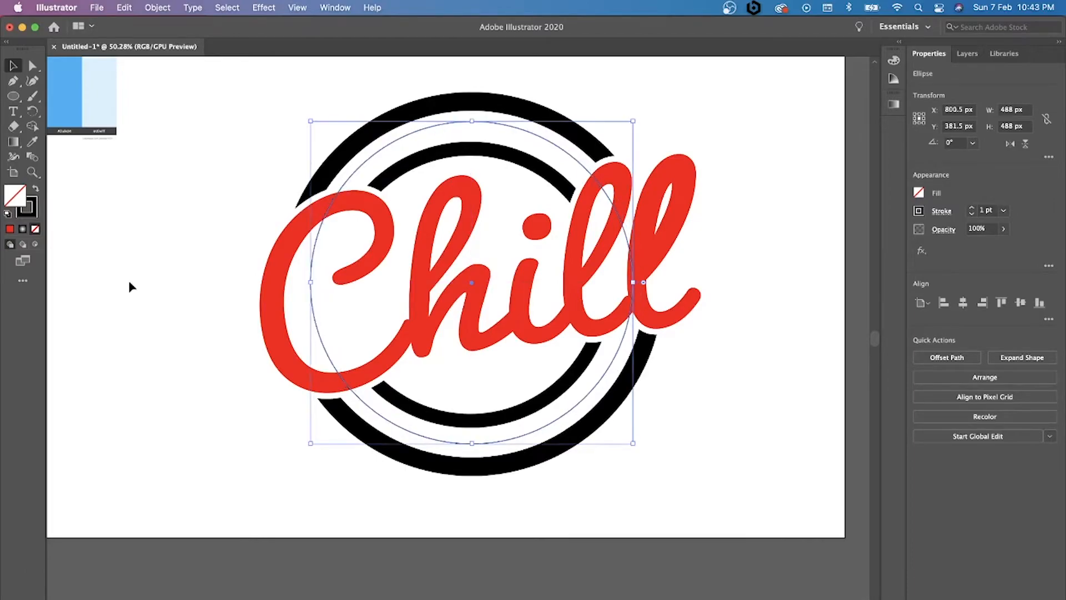
Add the text "NO" along the circular path, starting at the top of the circle.
{"action": "left_click", "coordinate": [13, 111]}
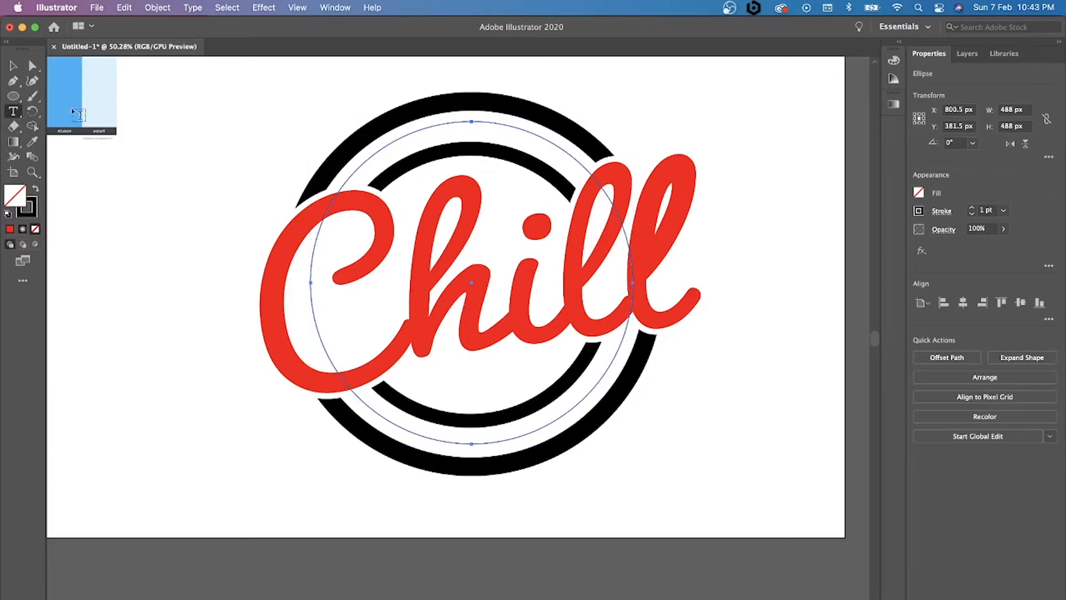
{"action": "left_click", "coordinate": [14, 111]}
{"action": "left_click", "coordinate": [49, 128]}
{"action": "left_click", "coordinate": [413, 431]}
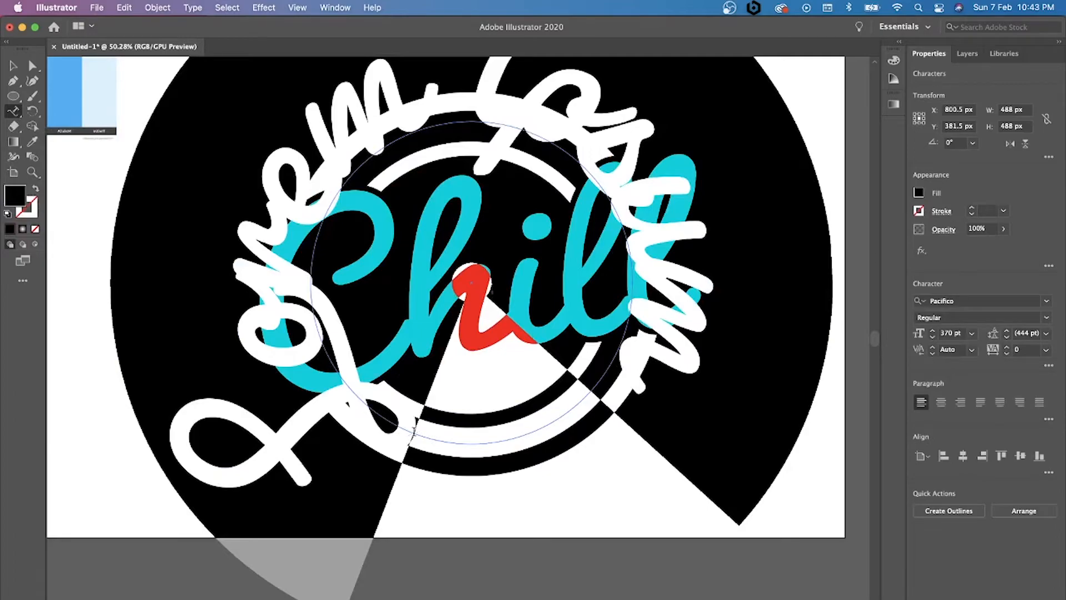
{"action": "key", "text": "super+z"}
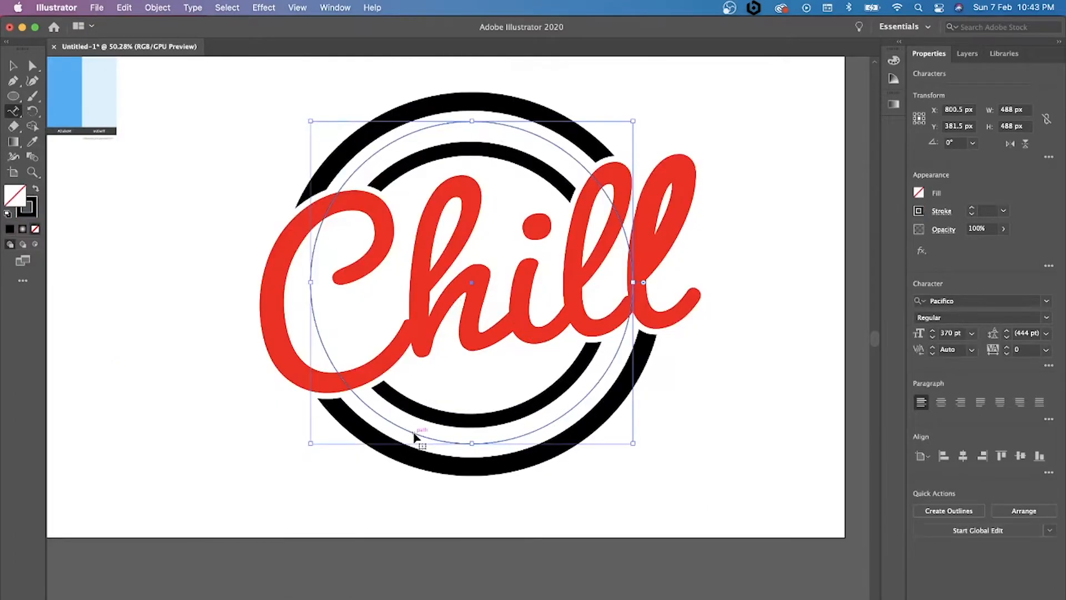
{"action": "left_click", "coordinate": [460, 121]}
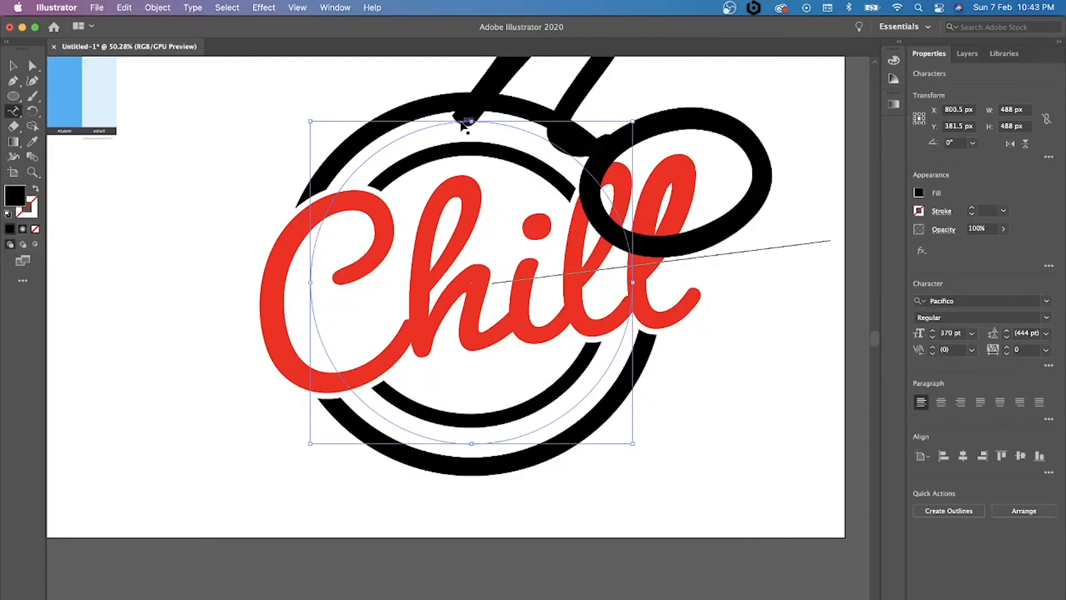
Set the NO text in Arial Black and reduce its font size to 10 pt.
{"action": "left_click", "coordinate": [1047, 300]}
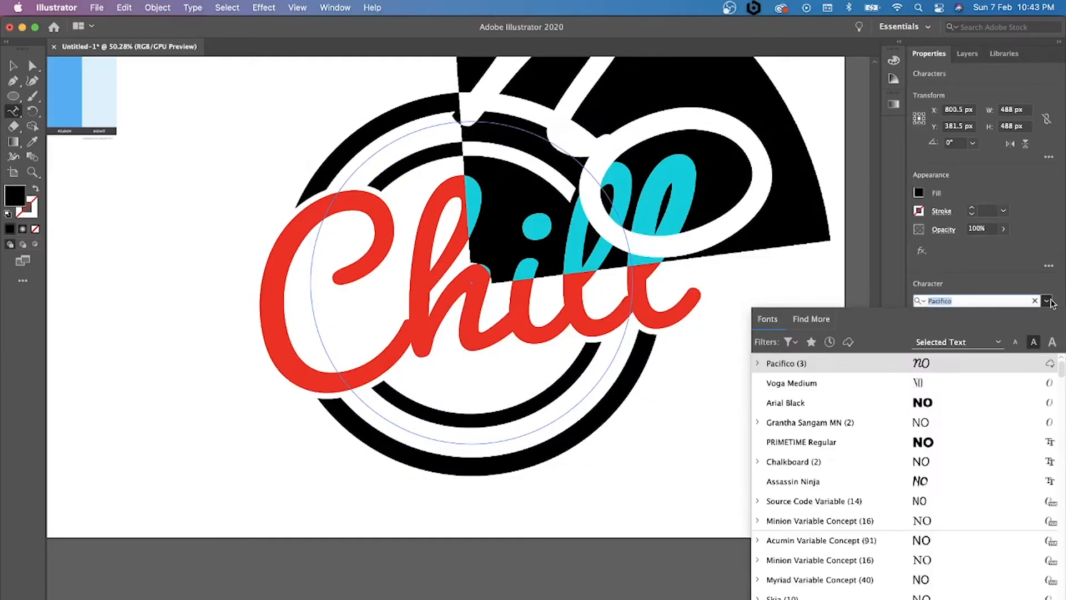
{"action": "left_click", "coordinate": [909, 404]}
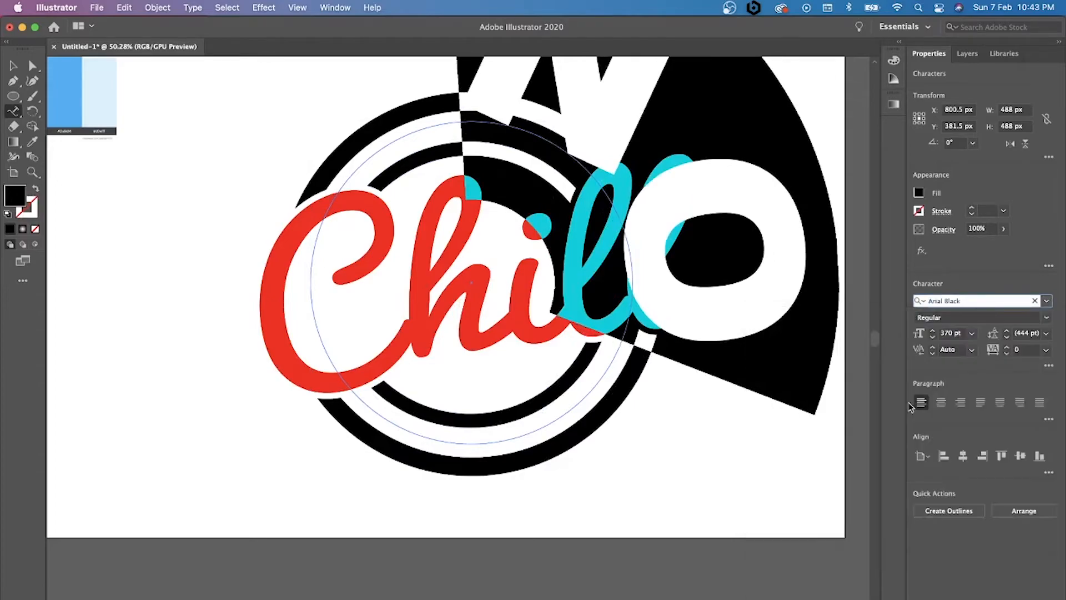
{"action": "left_click", "coordinate": [933, 338]}
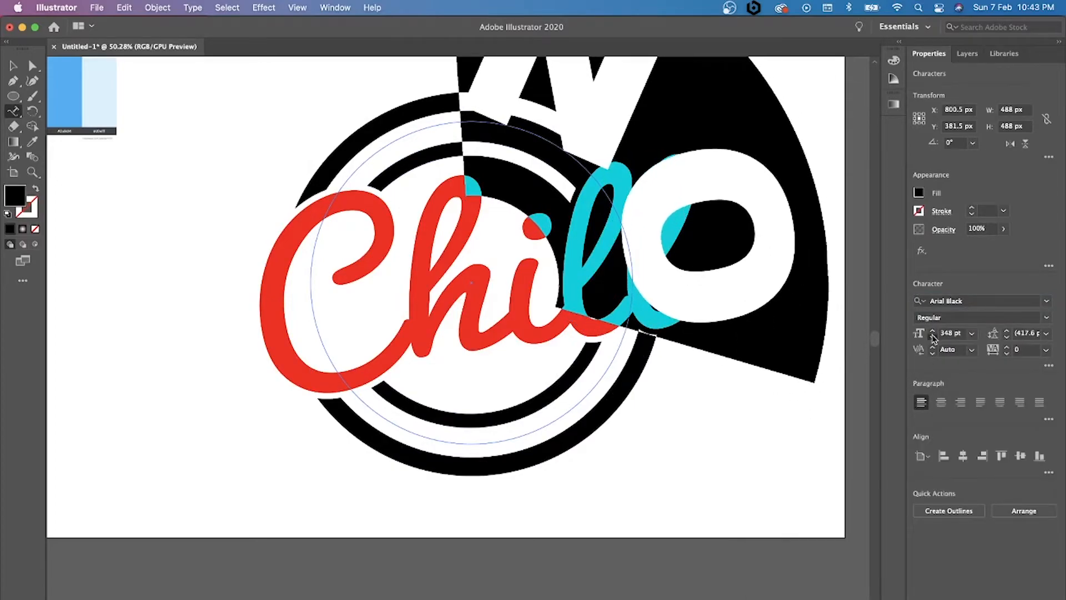
{"action": "left_click", "coordinate": [949, 334]}
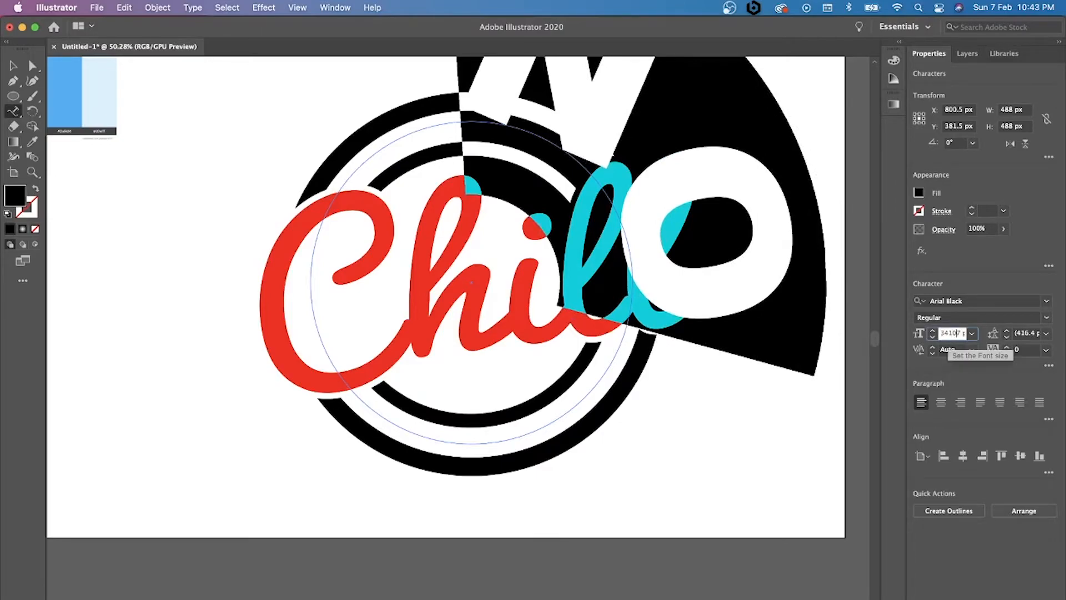
{"action": "type", "text": "10"}
{"action": "key", "text": "Return"}
{"action": "left_click", "coordinate": [951, 334]}
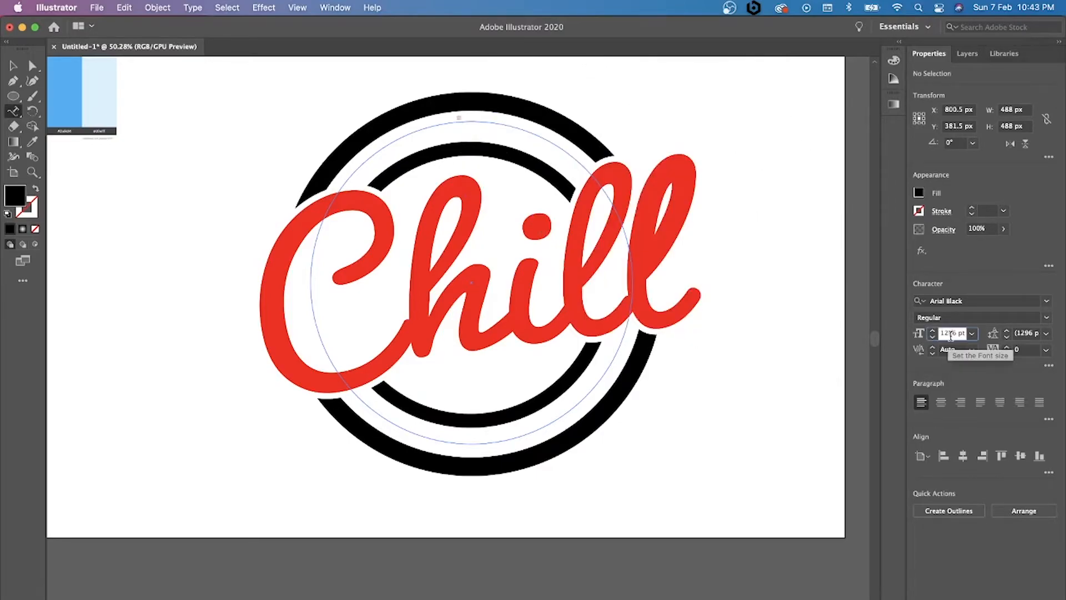
{"action": "key", "text": "Return"}
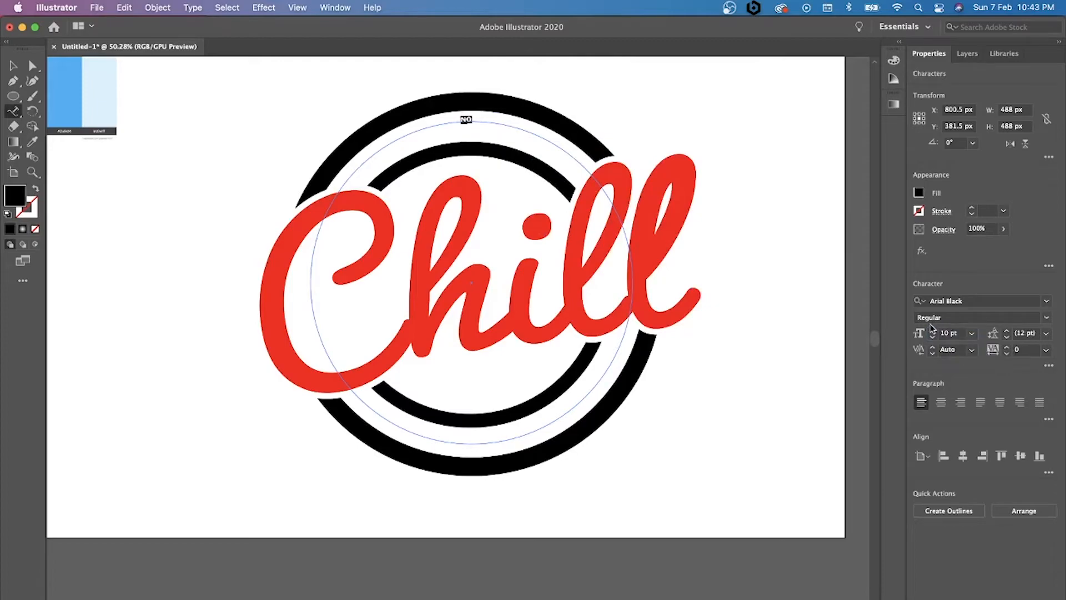
Increase the font size of the NO text to 40 pt and finish editing it.
{"action": "left_click", "coordinate": [933, 336]}
{"action": "left_click", "coordinate": [933, 336]}
{"action": "left_click", "coordinate": [933, 332]}
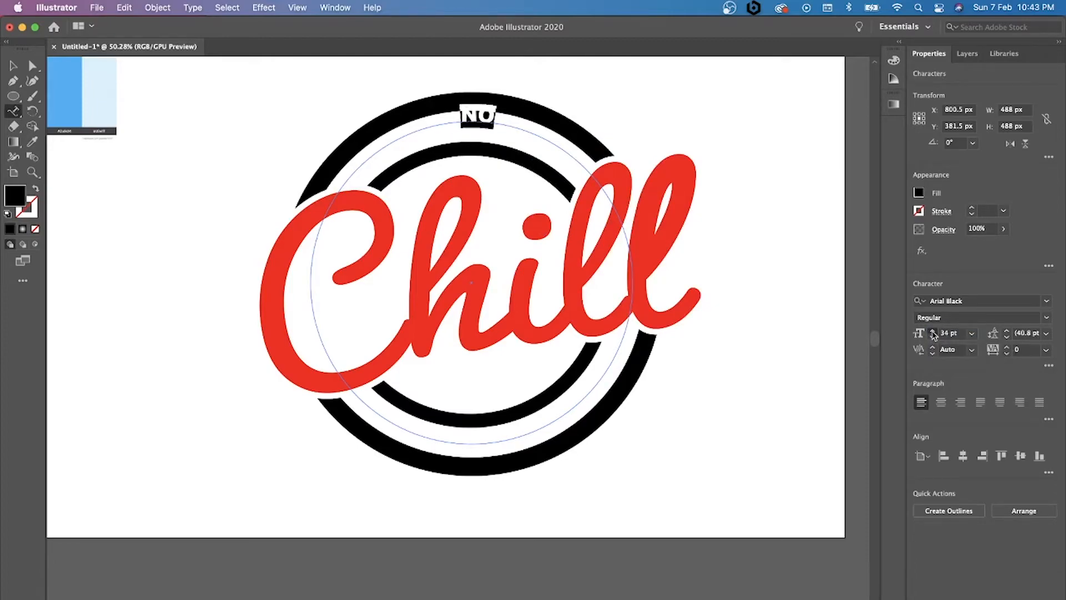
{"action": "left_click_drag", "start_coordinate": [934, 333], "coordinate": [933, 338]}
{"action": "left_click", "coordinate": [933, 330]}
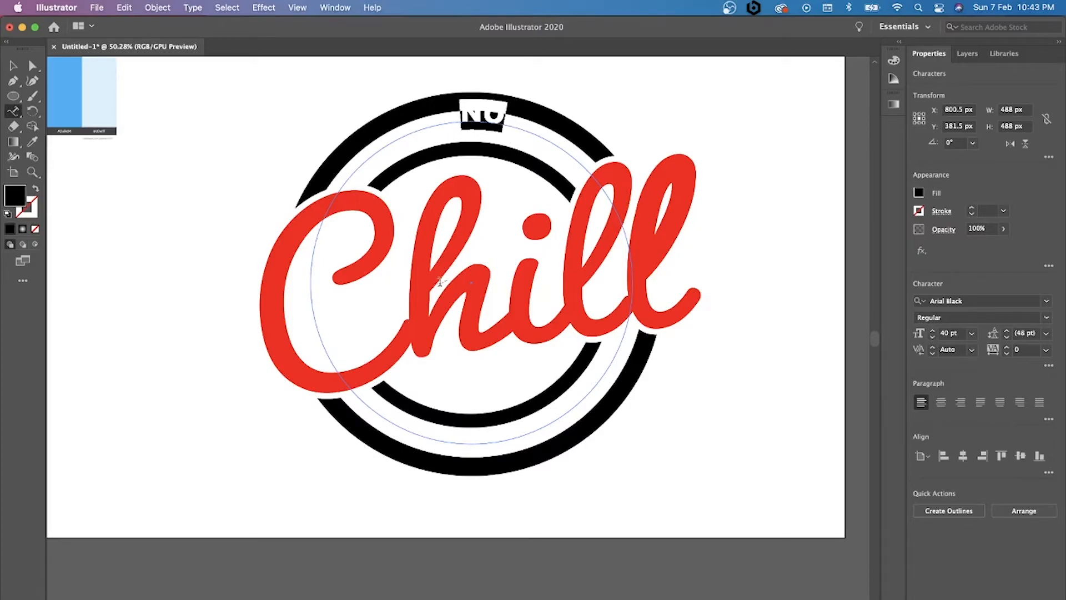
{"action": "key", "text": "Escape"}
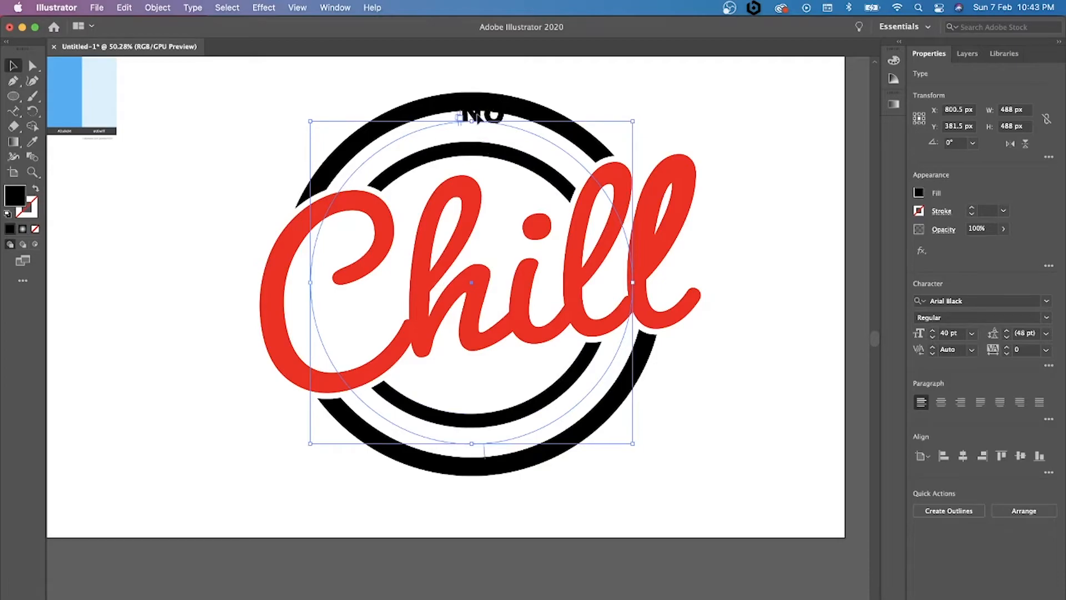
Move the text circle down and slightly left so NO sits in the gap between the two black rings.
{"action": "left_click_drag", "start_coordinate": [489, 116], "coordinate": [479, 129]}
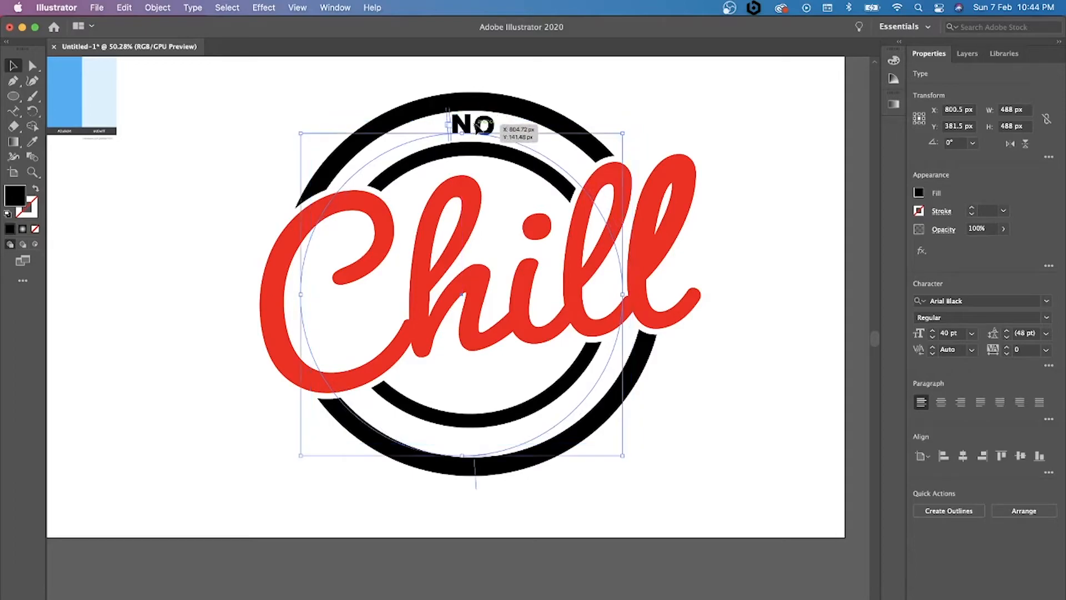
{"action": "key", "text": "Down"}
{"action": "key", "text": "Down"}
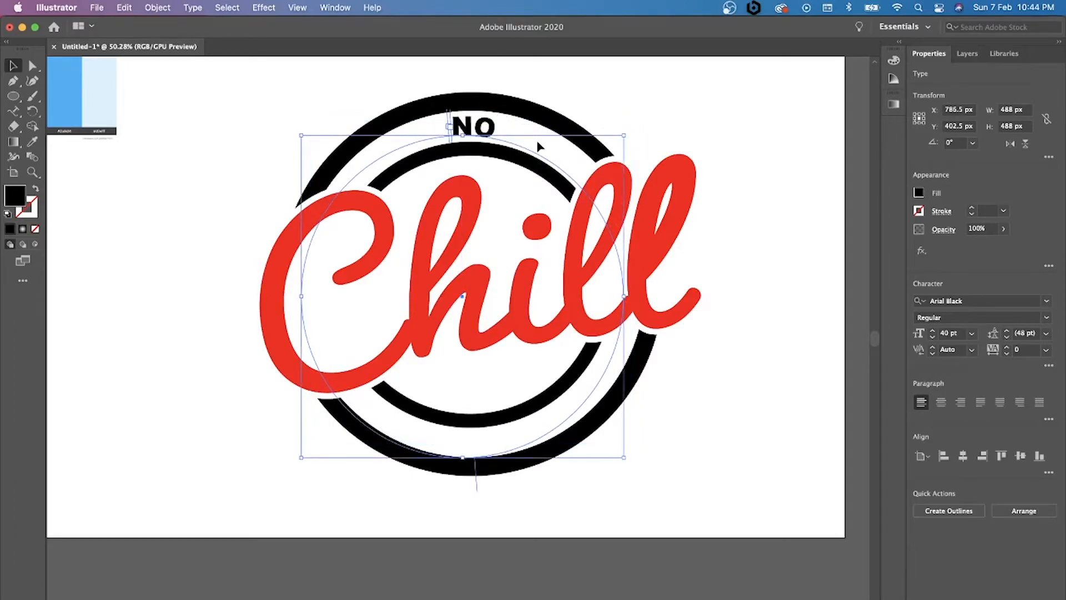
Shift the text circle slightly left and slide NO a little counterclockwise along its path.
{"action": "left_click", "coordinate": [32, 66]}
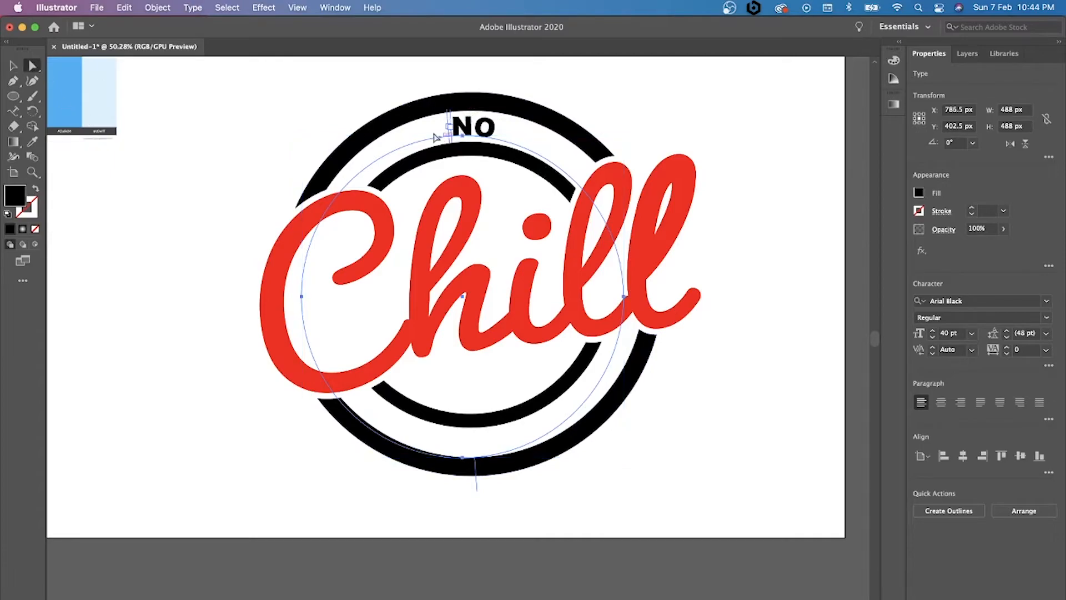
{"action": "left_click_drag", "start_coordinate": [451, 119], "coordinate": [445, 118]}
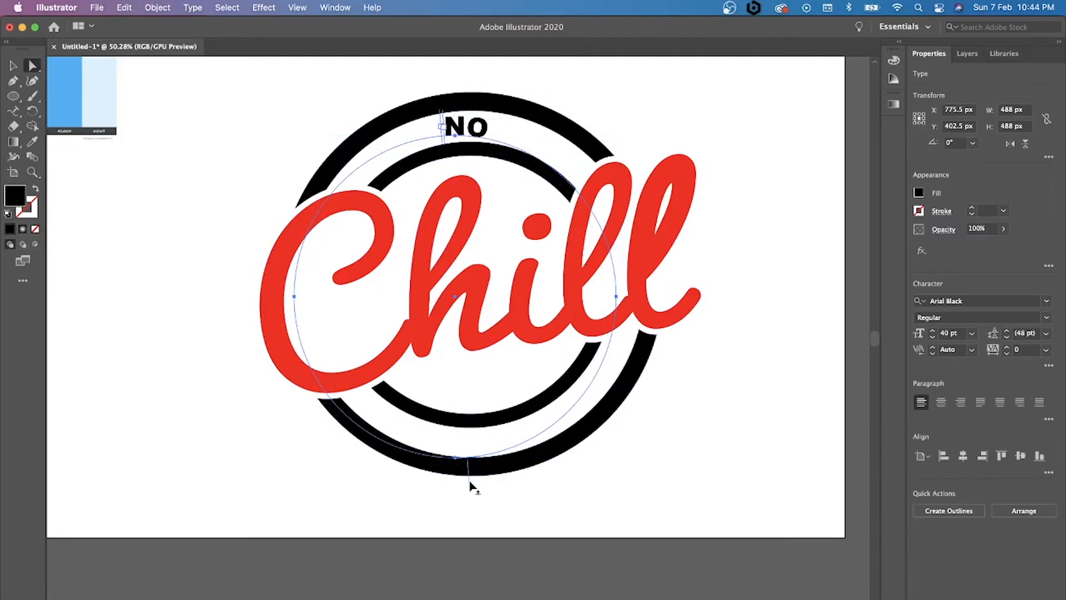
{"action": "mouse_move", "coordinate": [470, 483]}
{"action": "left_mouse_down"}
{"action": "mouse_move", "coordinate": [484, 480]}
{"action": "mouse_move", "coordinate": [484, 490]}
{"action": "left_mouse_up"}
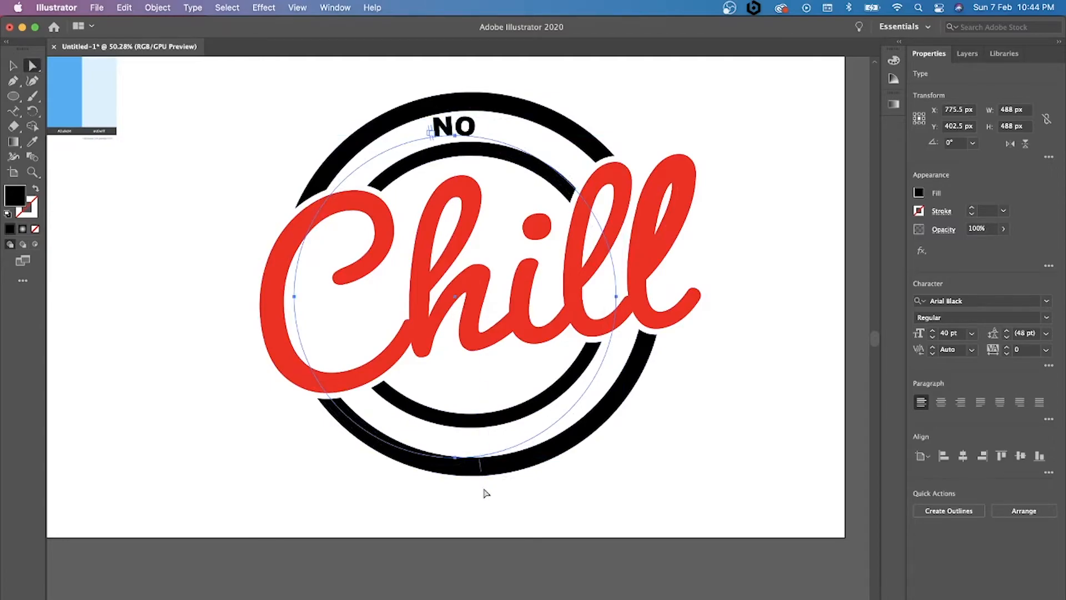
Move the text circle right to X 800.5 px so NO is centred at the top of the rings, then deselect it.
{"action": "left_click", "coordinate": [13, 65]}
{"action": "left_click", "coordinate": [464, 126]}
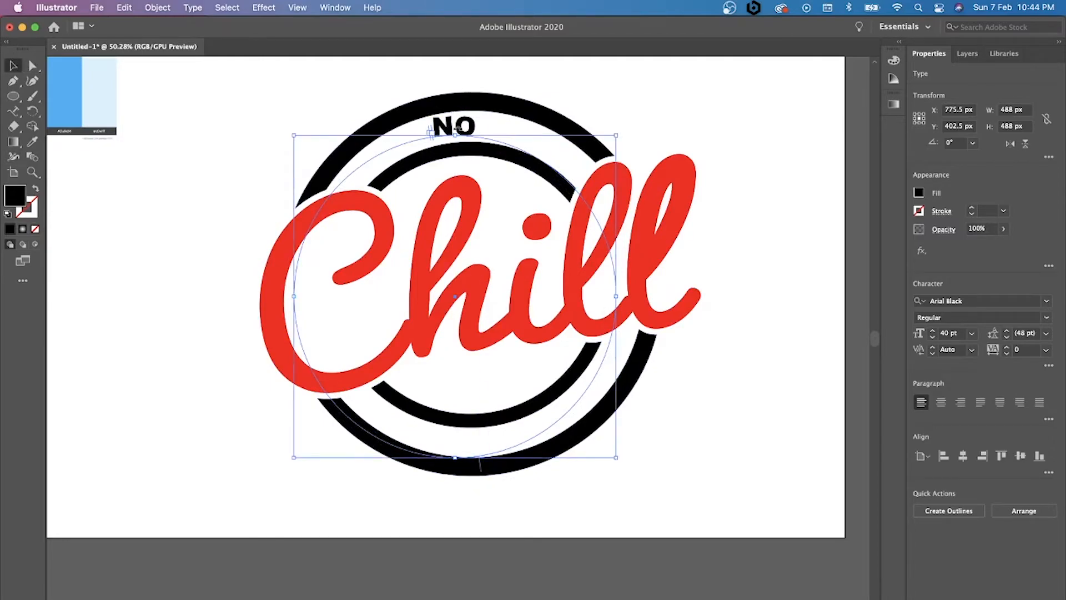
{"action": "left_click_drag", "start_coordinate": [464, 125], "coordinate": [481, 127]}
{"action": "left_click", "coordinate": [685, 103]}
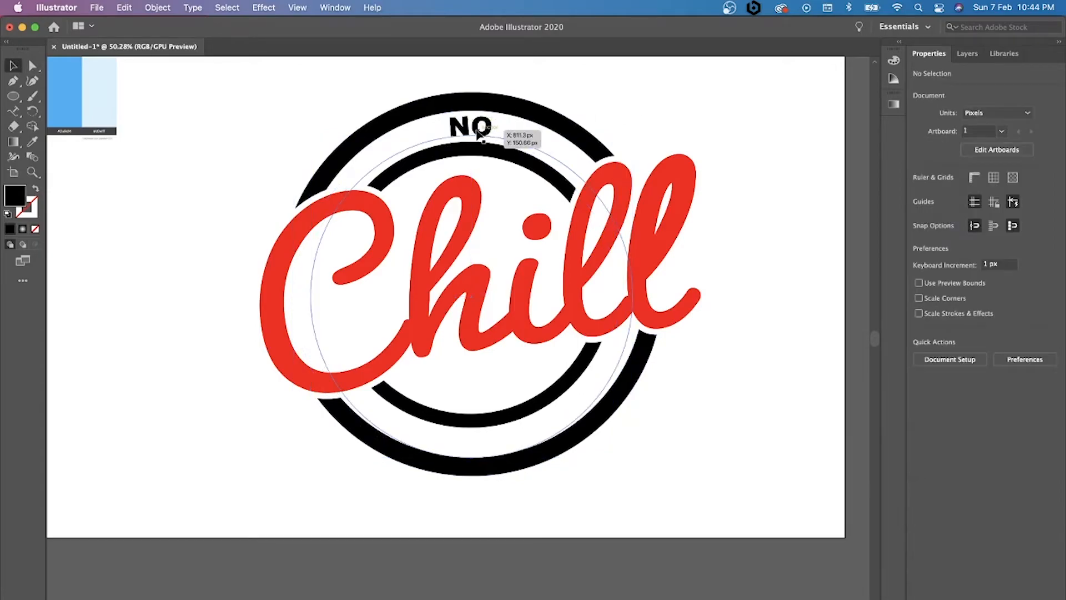
Fine-tune the position of NO along its path with its text bracket and deselect the artwork.
{"action": "left_click", "coordinate": [28, 65]}
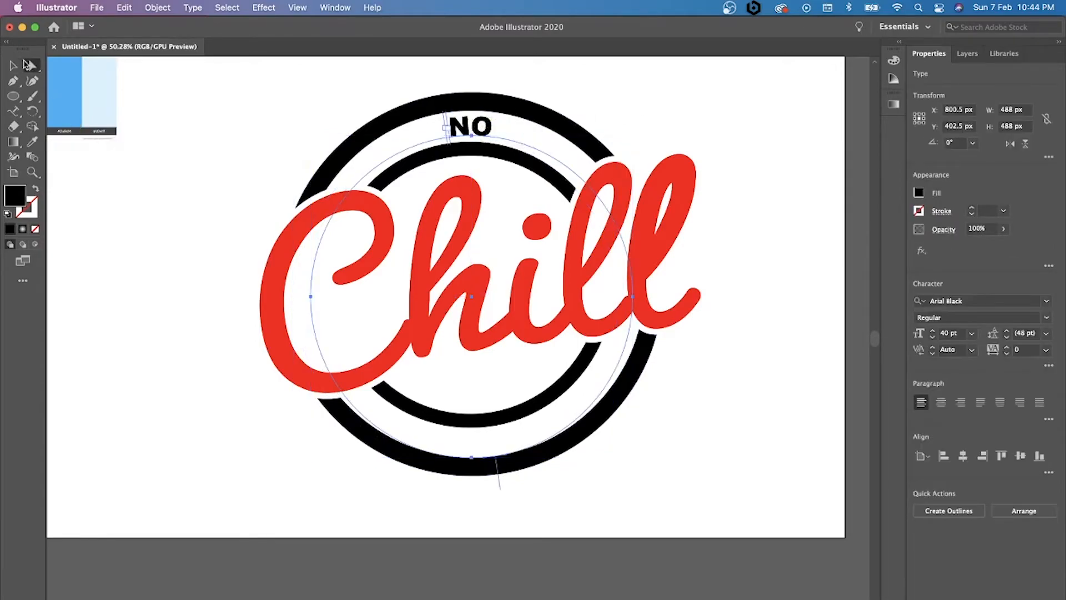
{"action": "left_click_drag", "start_coordinate": [498, 481], "coordinate": [499, 472]}
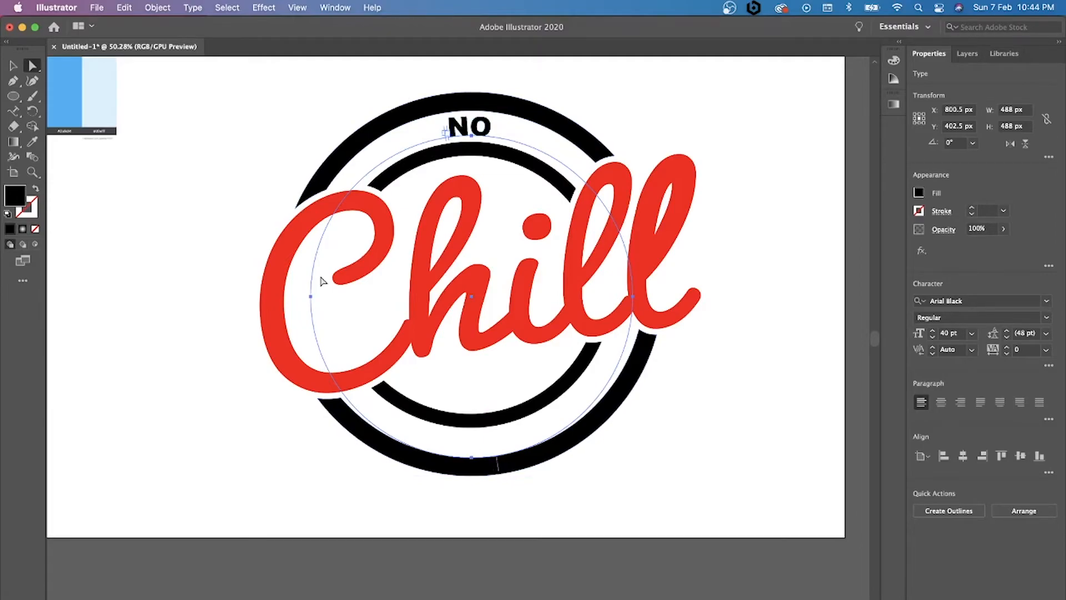
{"action": "left_click", "coordinate": [13, 66]}
{"action": "left_click", "coordinate": [227, 232]}
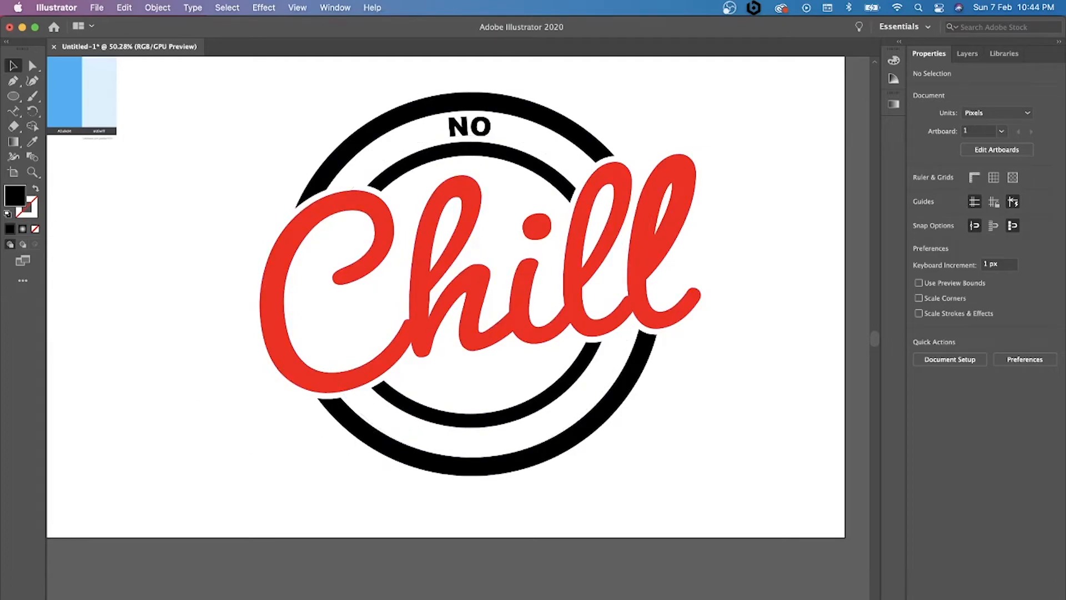
Switch to Nucleo, search for "STAR" and place a solid black star on the artboard left of the logo.
{"action": "key", "text": "super+Tab"}
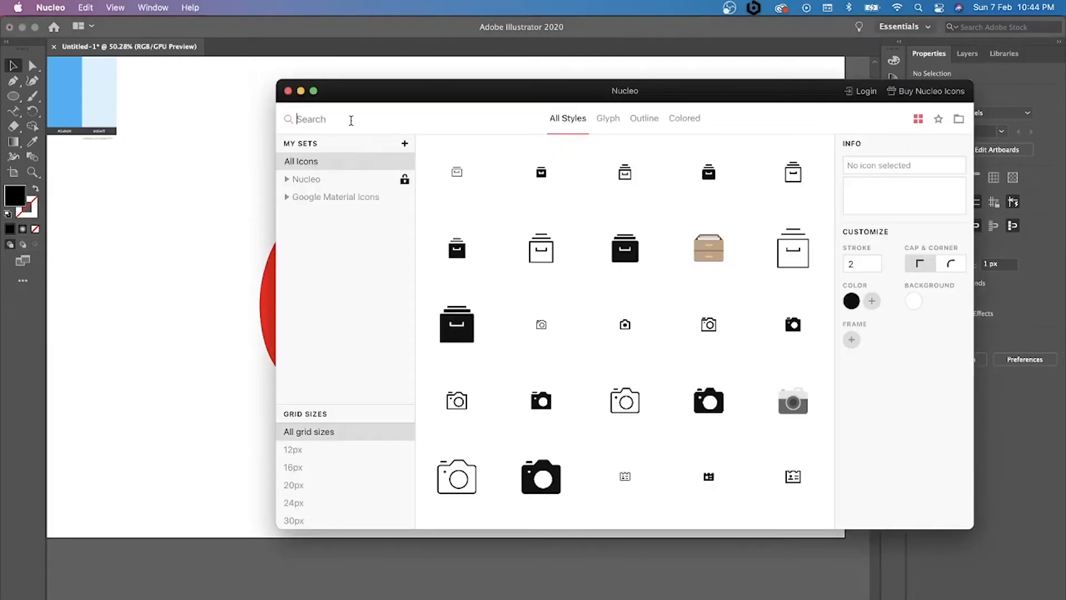
{"action": "type", "text": "STAR"}
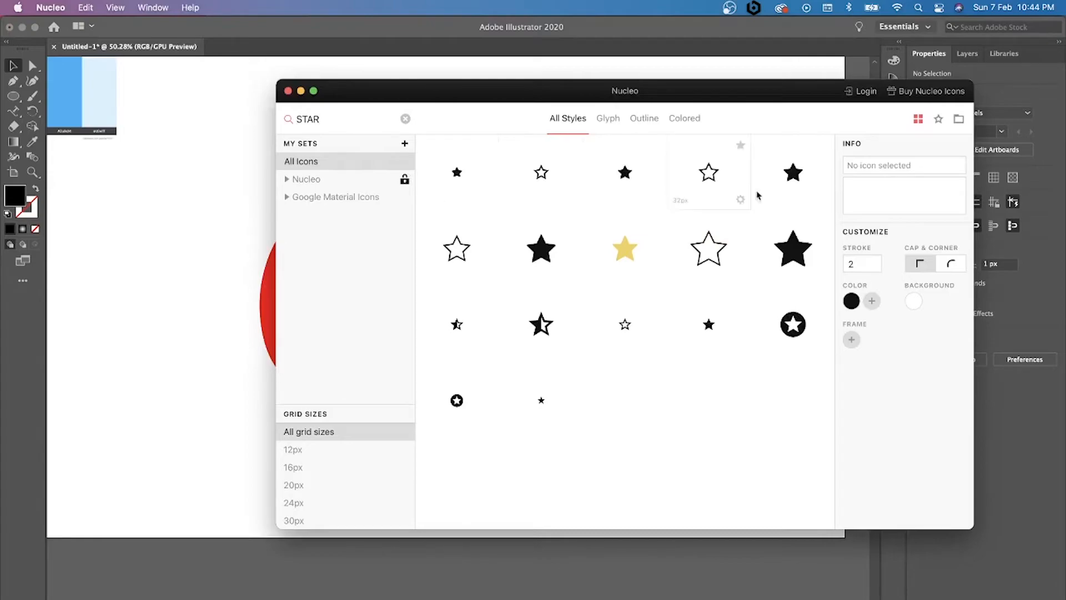
{"action": "left_click_drag", "start_coordinate": [793, 172], "coordinate": [185, 201]}
{"action": "left_click", "coordinate": [187, 204]}
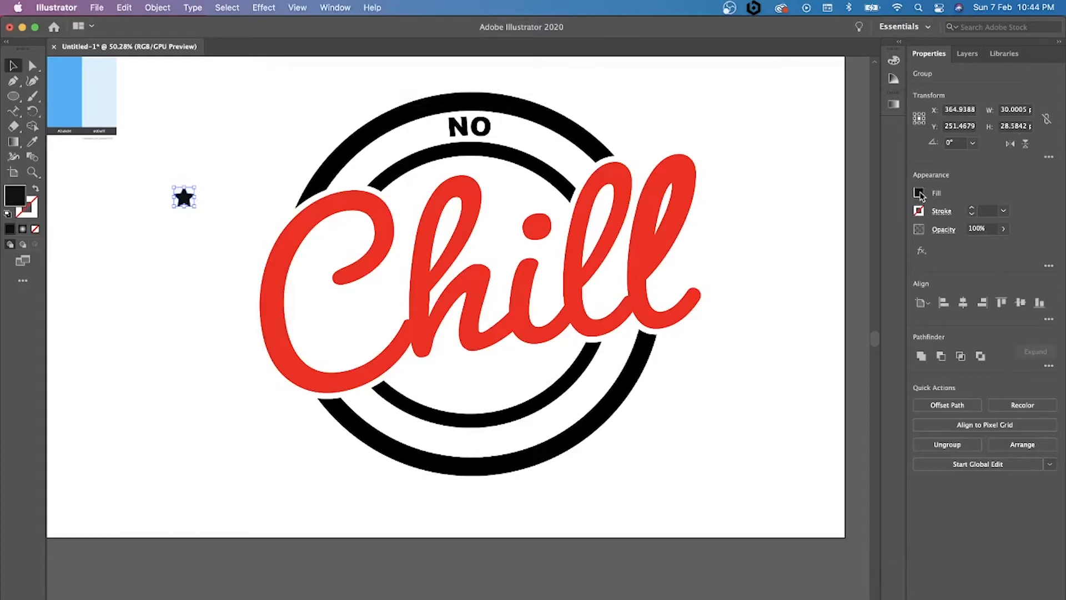
Paste three copies of the star, leaving one beside the logo and placing two between the rings left of NO.
{"action": "key", "text": "super+v"}
{"action": "left_click_drag", "start_coordinate": [456, 340], "coordinate": [202, 333]}
{"action": "left_click_drag", "start_coordinate": [472, 340], "coordinate": [391, 153]}
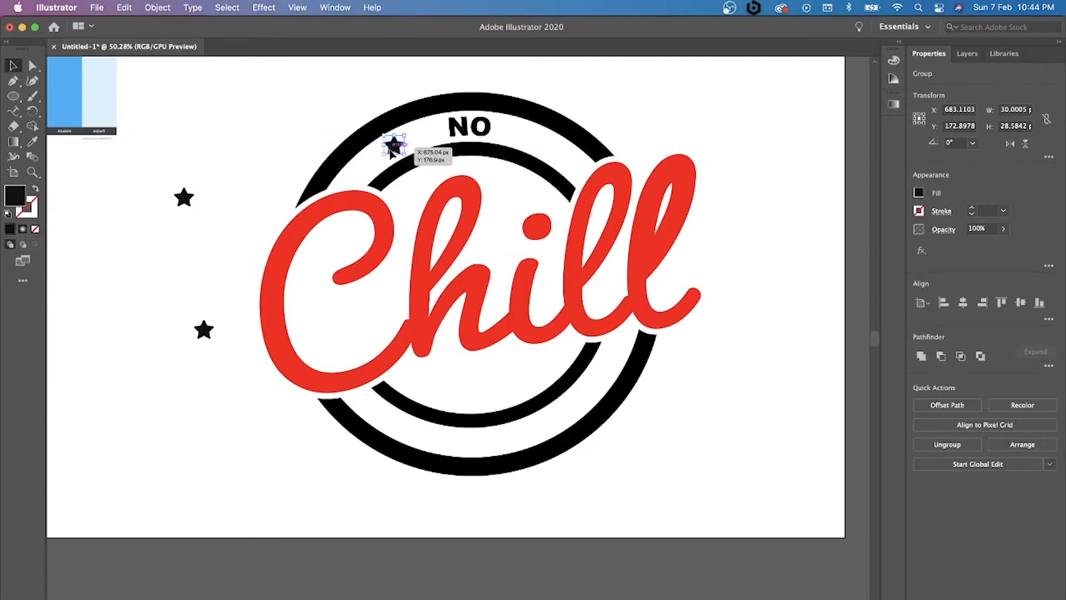
{"action": "key", "text": "super+v"}
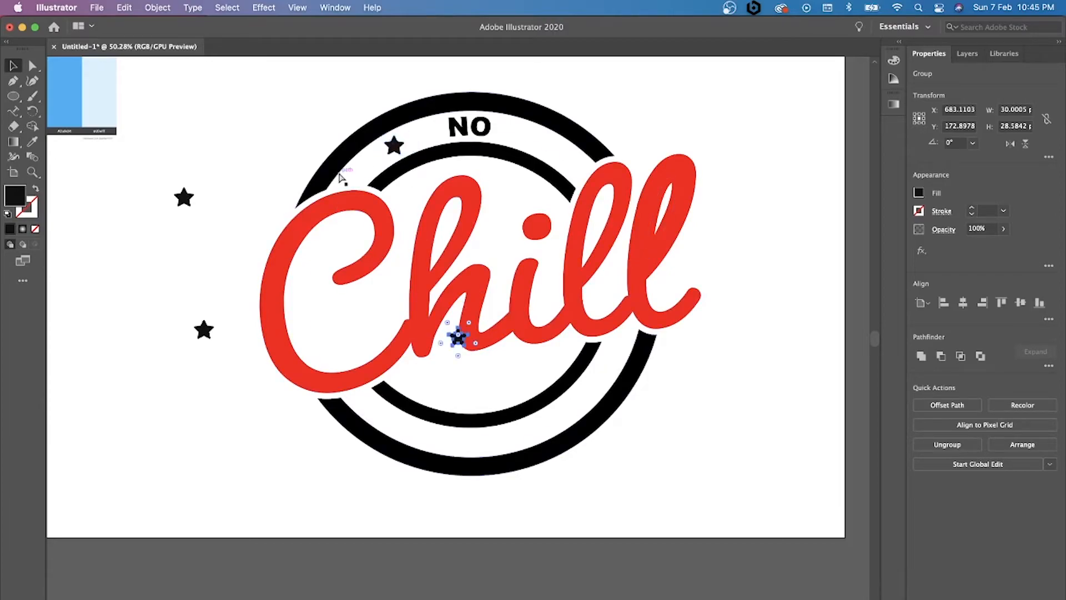
{"action": "left_click_drag", "start_coordinate": [457, 336], "coordinate": [421, 137]}
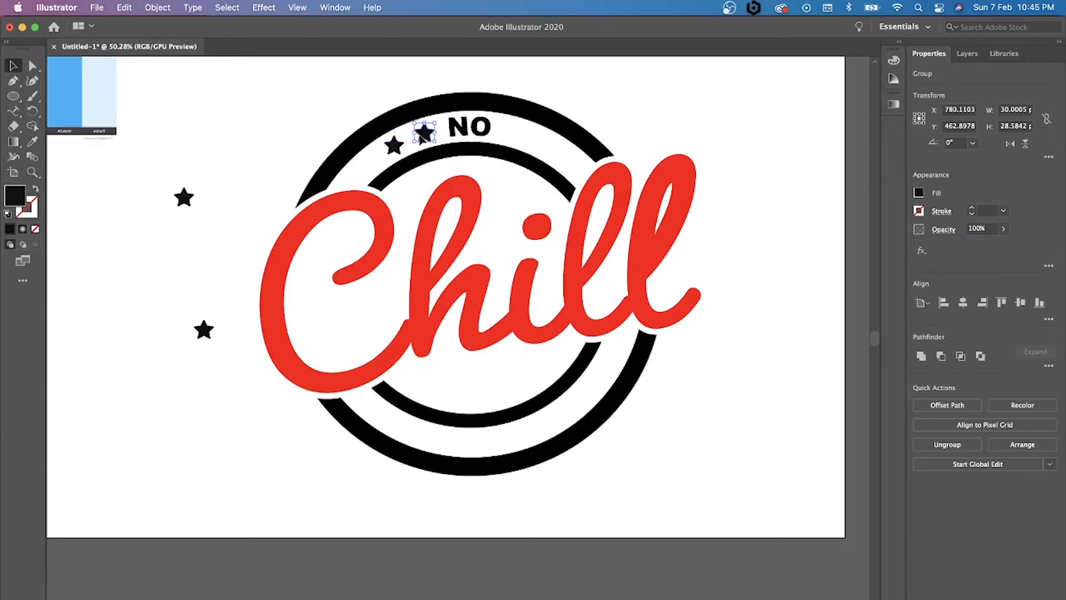
Move the two spare stars into the gap between the rings on the right side of NO.
{"action": "left_click", "coordinate": [282, 118]}
{"action": "left_click_drag", "start_coordinate": [184, 197], "coordinate": [513, 132]}
{"action": "left_click_drag", "start_coordinate": [204, 333], "coordinate": [544, 147]}
{"action": "left_click", "coordinate": [680, 115]}
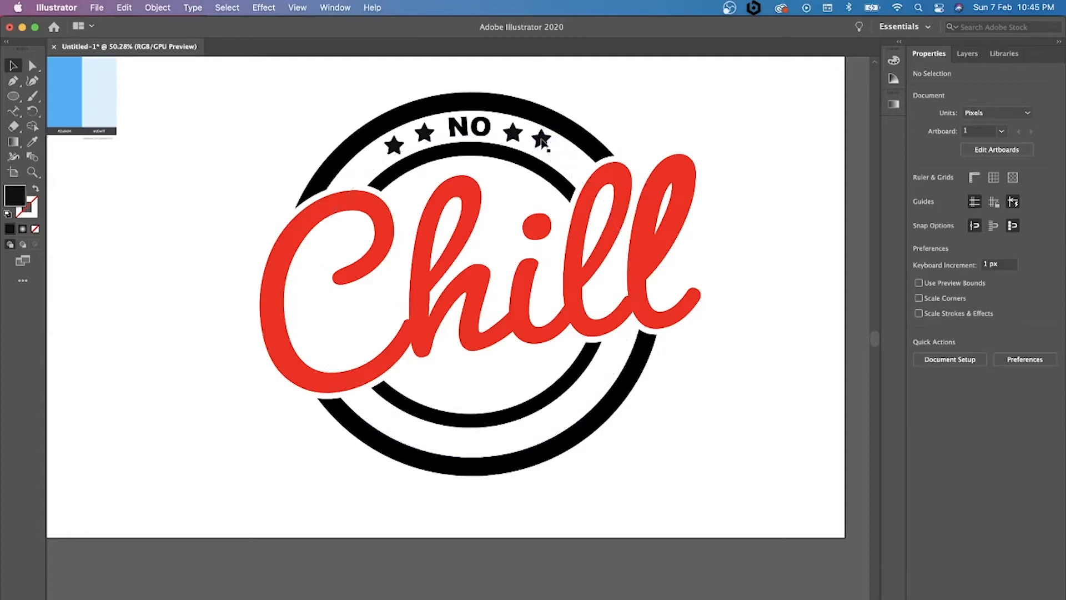
Nudge the outermost star right of NO down about 2 px and rotate it slightly clockwise to follow the ring.
{"action": "left_click", "coordinate": [542, 140]}
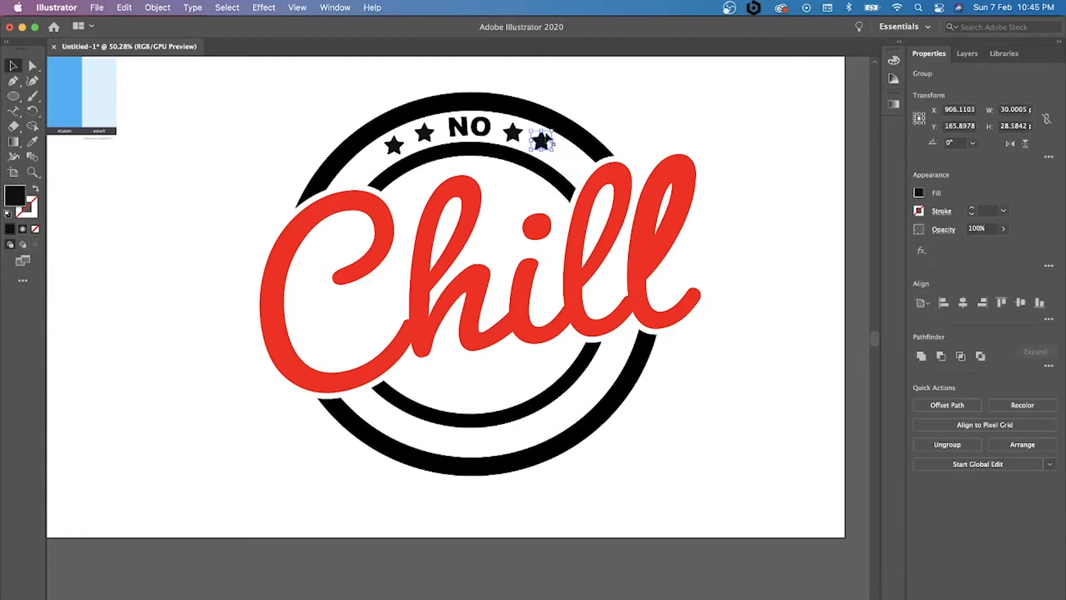
{"action": "left_click", "coordinate": [684, 104]}
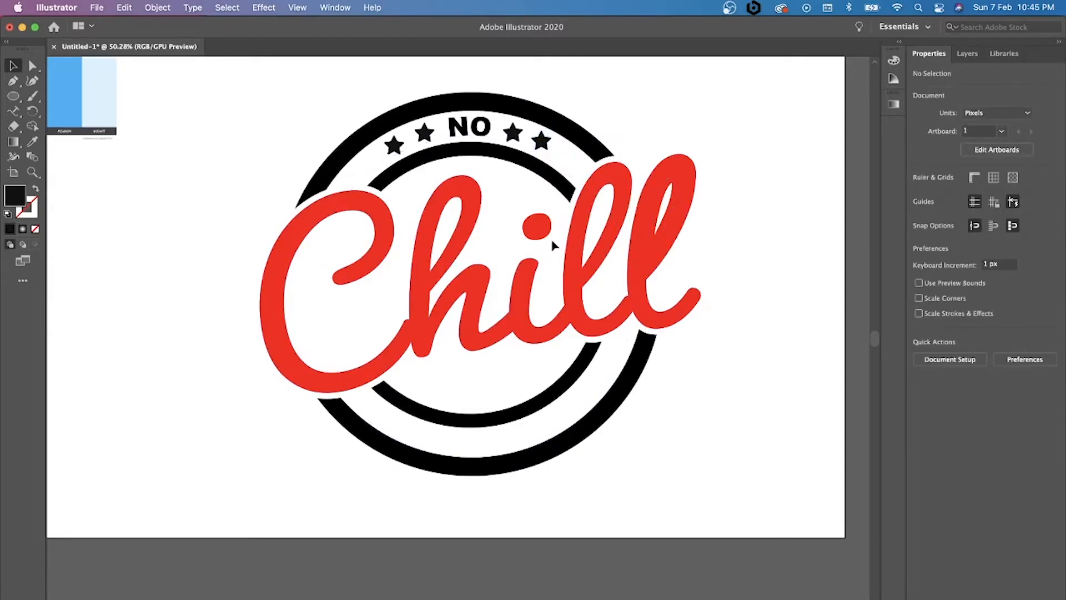
{"action": "left_click", "coordinate": [542, 141]}
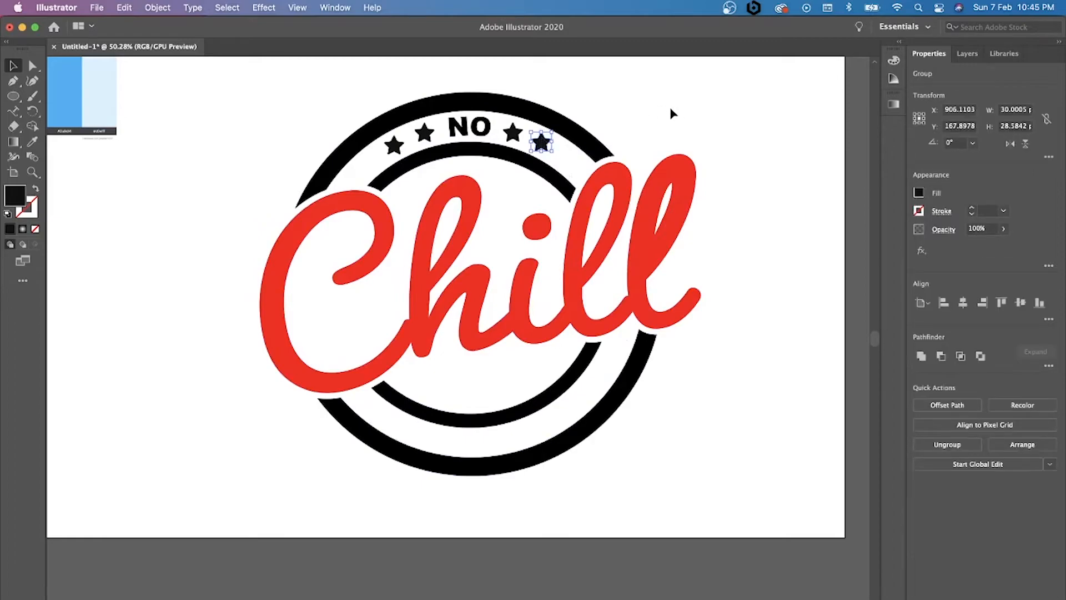
{"action": "left_click", "coordinate": [674, 111]}
{"action": "left_click", "coordinate": [549, 145]}
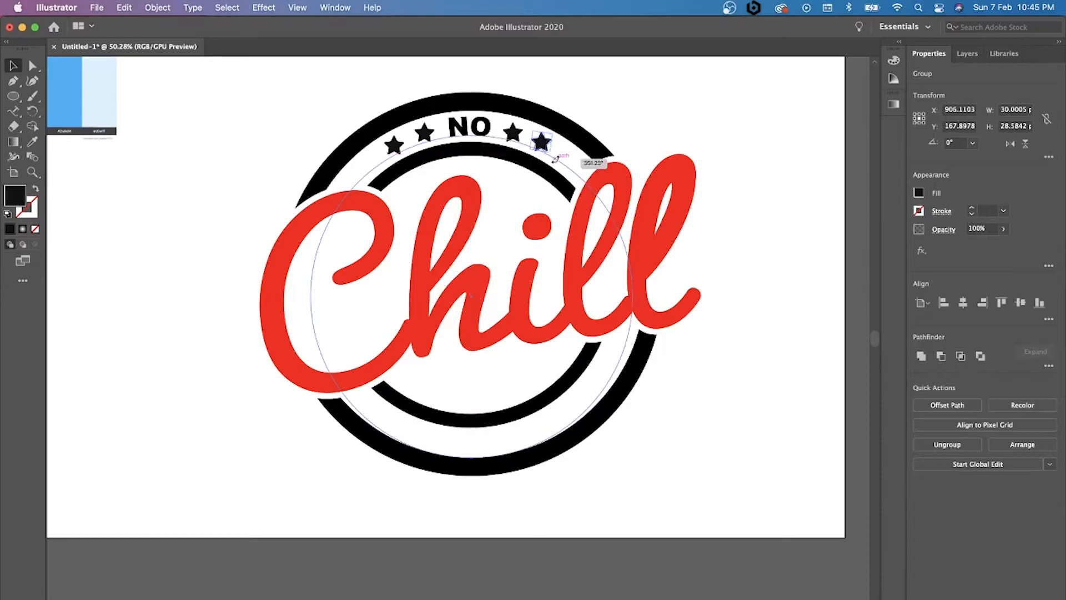
{"action": "left_click_drag", "start_coordinate": [555, 154], "coordinate": [557, 163]}
{"action": "left_click", "coordinate": [698, 102]}
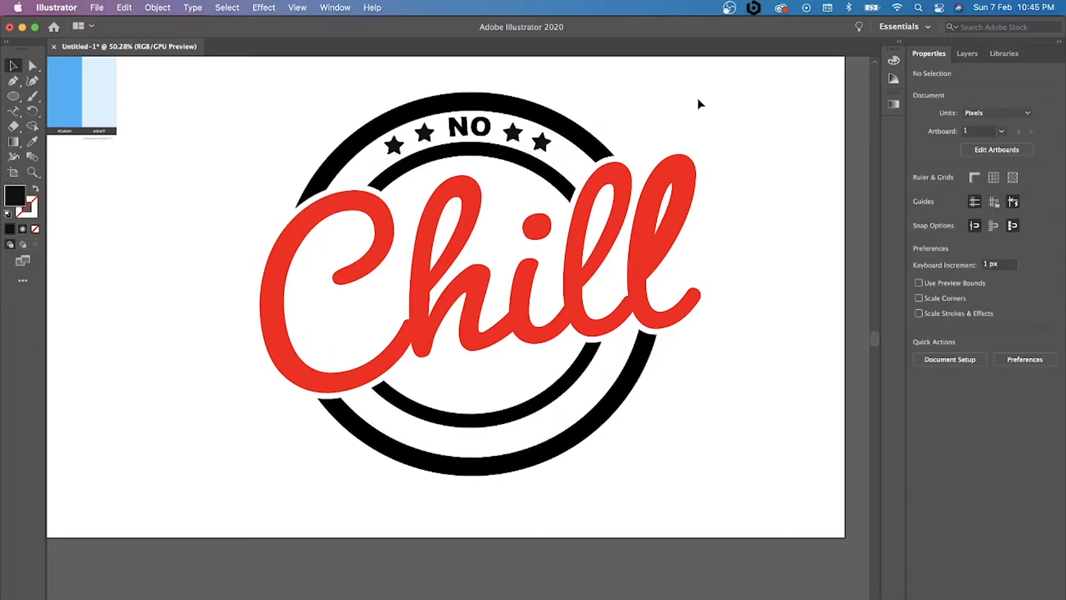
Rotate the two stars left of NO slightly counter-clockwise so they follow the curve of the rings.
{"action": "left_click", "coordinate": [395, 146]}
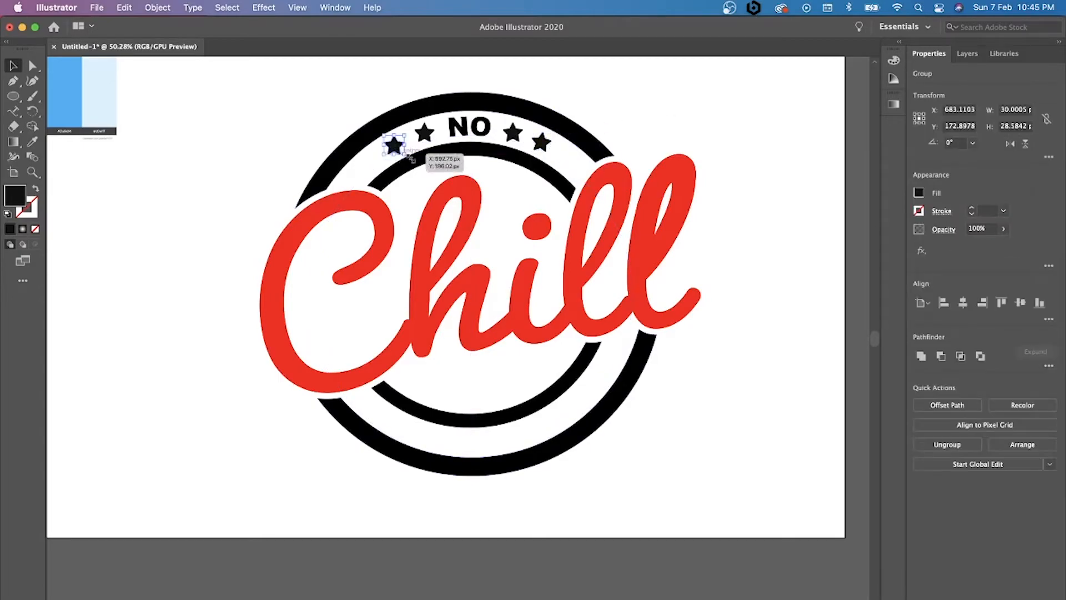
{"action": "mouse_move", "coordinate": [411, 157]}
{"action": "left_mouse_down"}
{"action": "mouse_move", "coordinate": [419, 167]}
{"action": "mouse_move", "coordinate": [414, 156]}
{"action": "left_mouse_up"}
{"action": "left_click", "coordinate": [369, 87]}
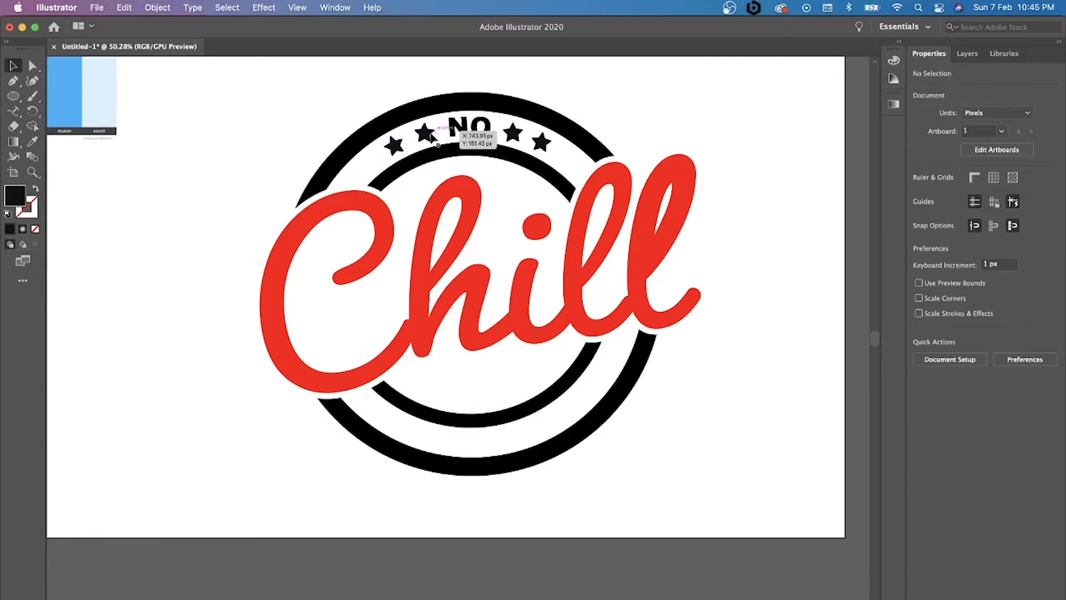
{"action": "left_click", "coordinate": [432, 136]}
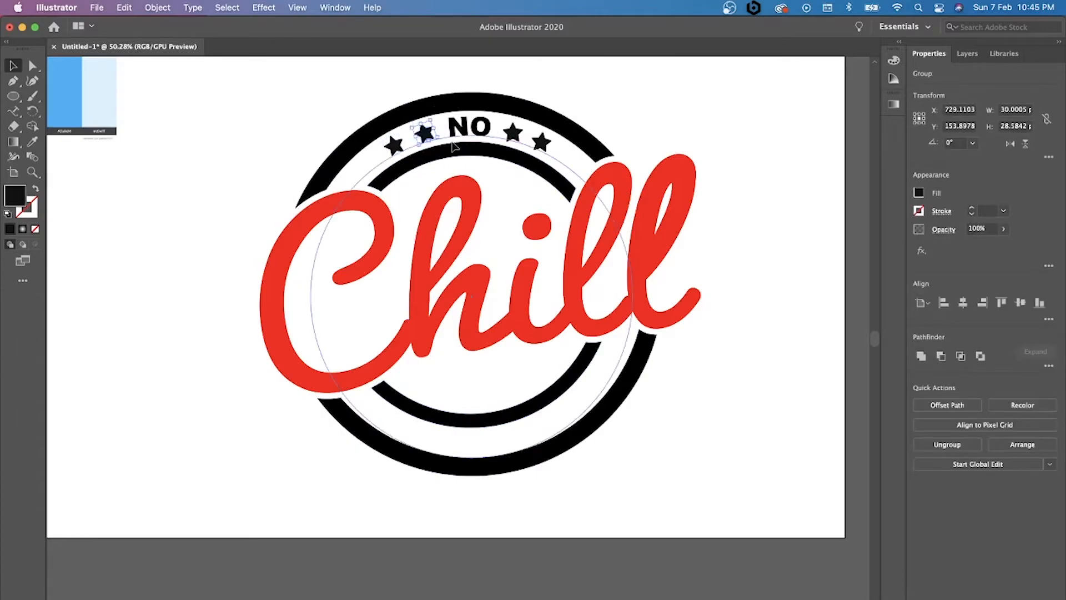
{"action": "left_click", "coordinate": [317, 97]}
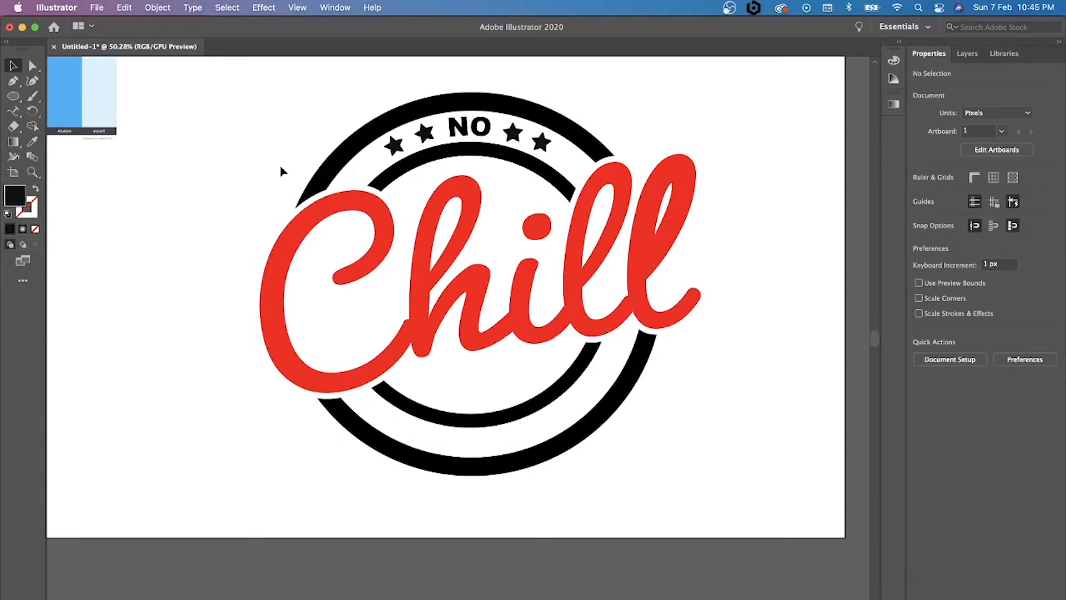
Move the blue palette image into the empty artboard area left of the logo, with all five swatches showing.
{"action": "left_click", "coordinate": [325, 175]}
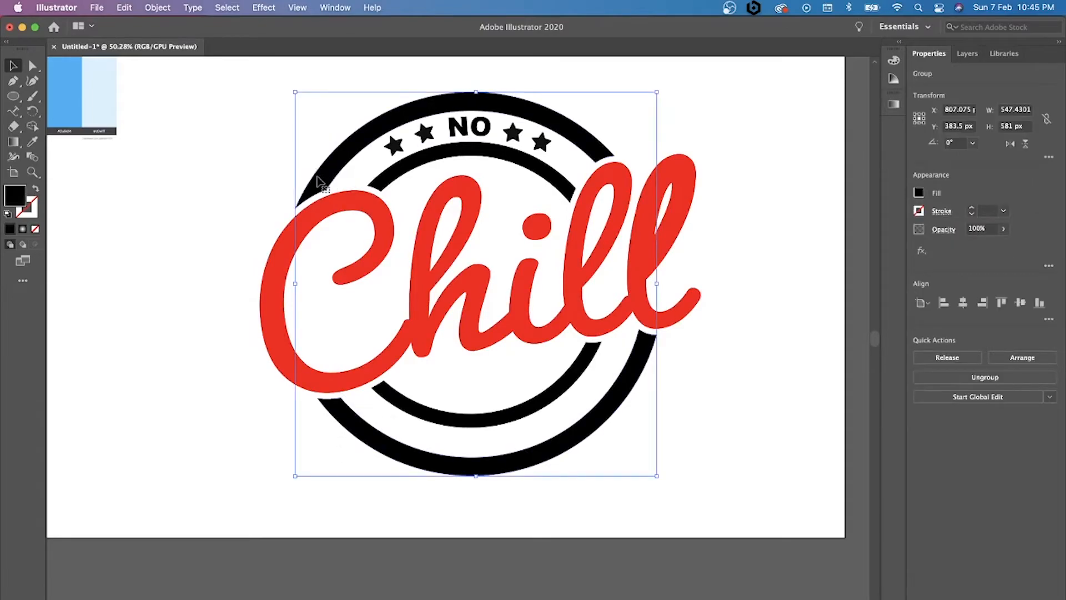
{"action": "left_click_drag", "start_coordinate": [328, 177], "coordinate": [415, 178]}
{"action": "scroll", "coordinate": [217, 147], "scroll_direction": "up", "scroll_amount": 3}
{"action": "scroll", "coordinate": [218, 147], "scroll_direction": "left", "scroll_amount": 2}
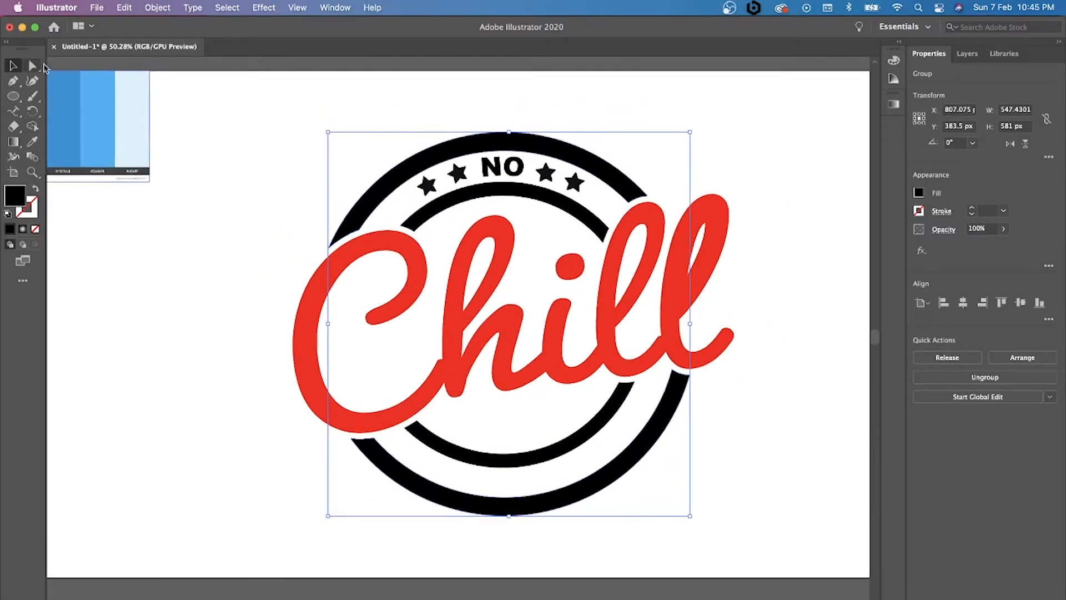
{"action": "left_click_drag", "start_coordinate": [95, 117], "coordinate": [217, 199]}
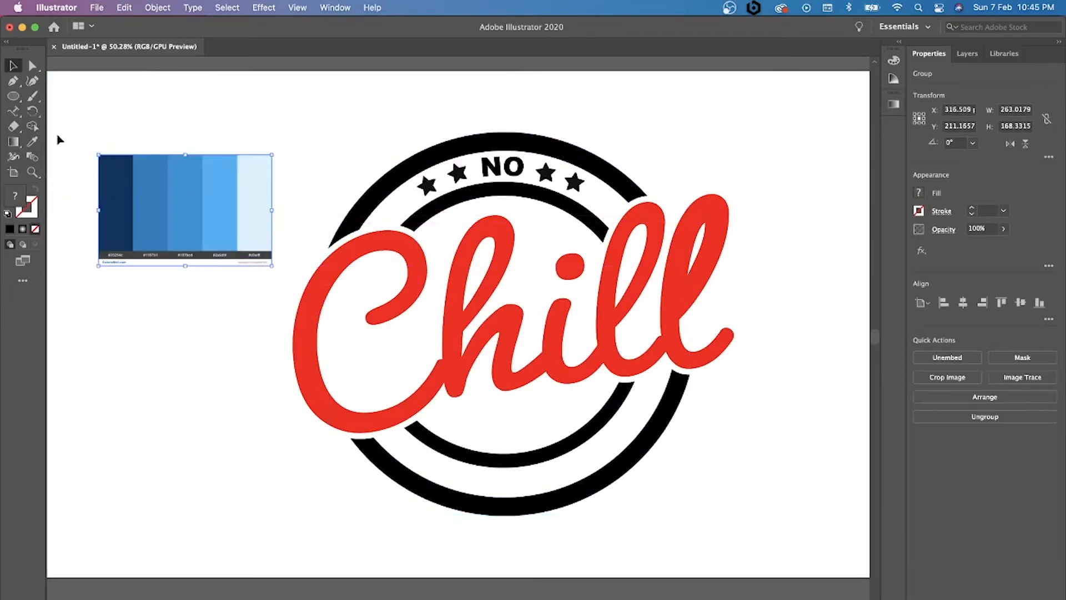
Apply a linear gradient fill to the logo's outer ring.
{"action": "left_click", "coordinate": [378, 186]}
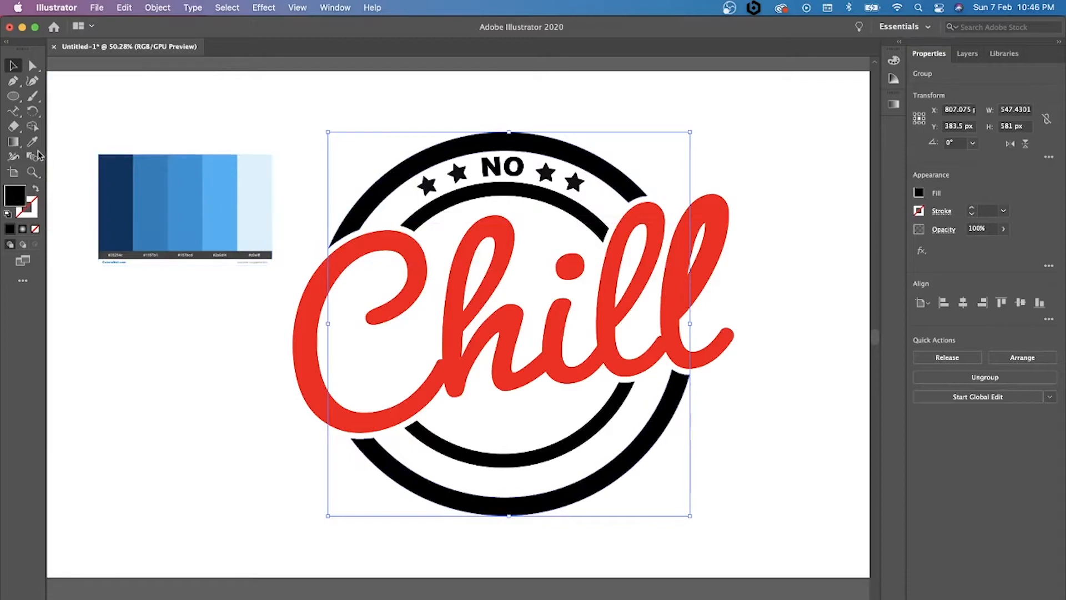
{"action": "left_click", "coordinate": [14, 143]}
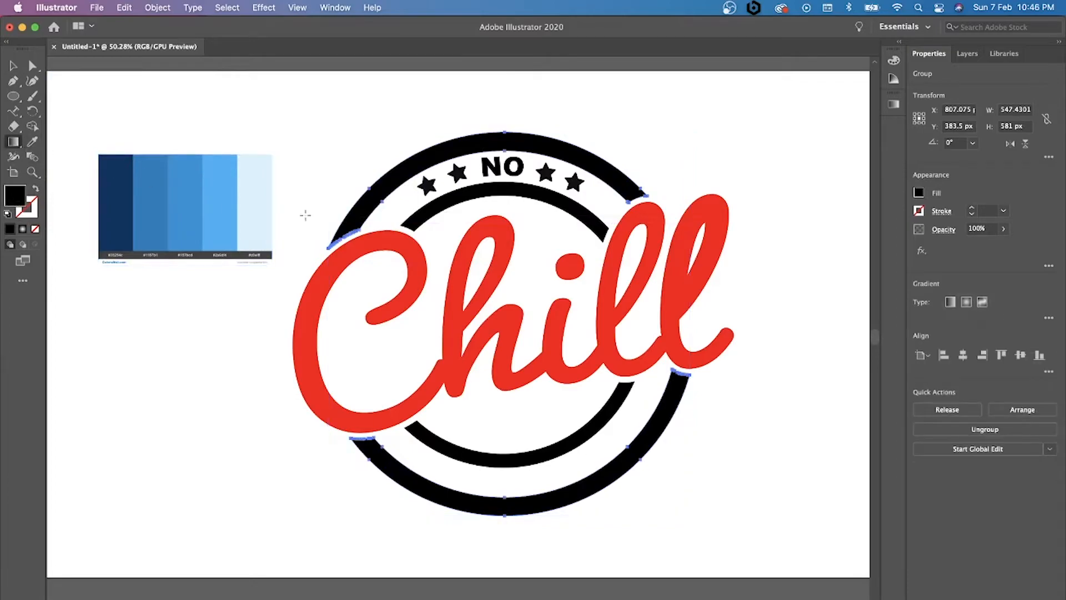
{"action": "left_click", "coordinate": [951, 302]}
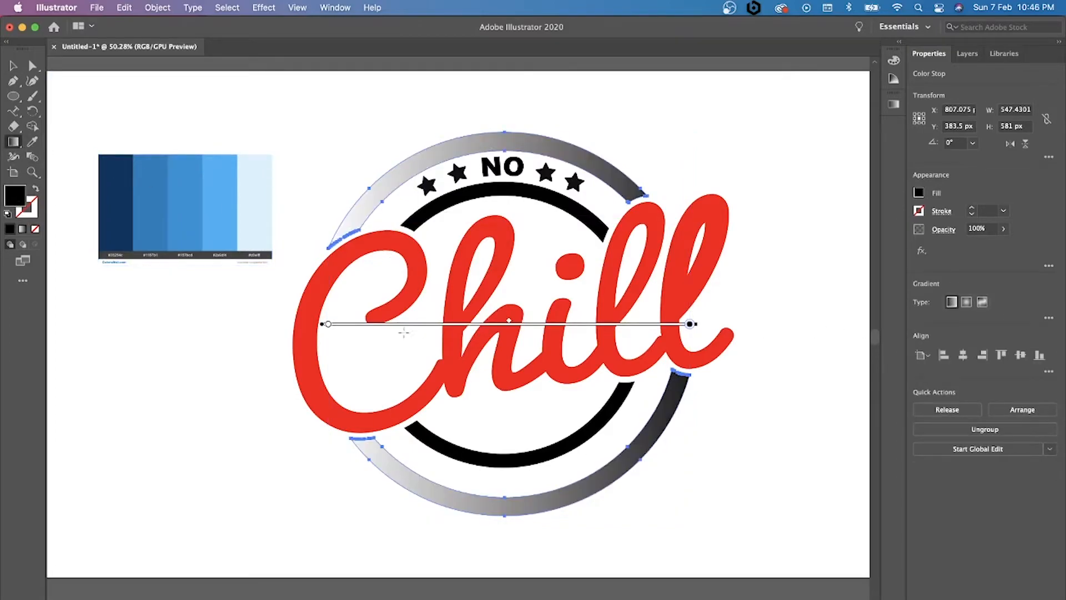
Set the left stop of the outer ring's gradient to the palette's bright blue, the fourth swatch.
{"action": "left_click", "coordinate": [328, 326]}
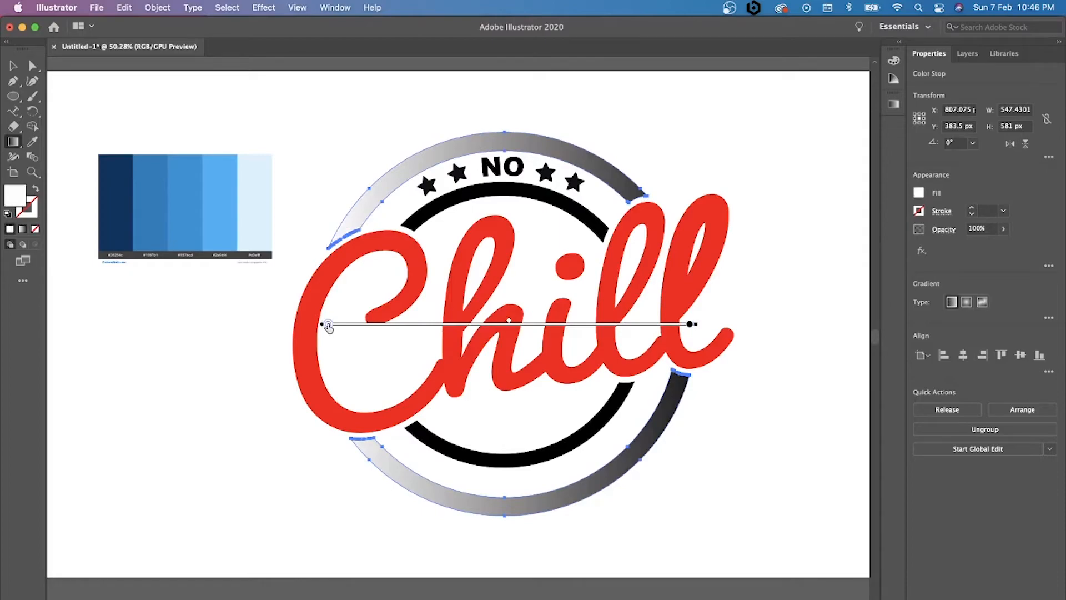
{"action": "double_click", "coordinate": [328, 326]}
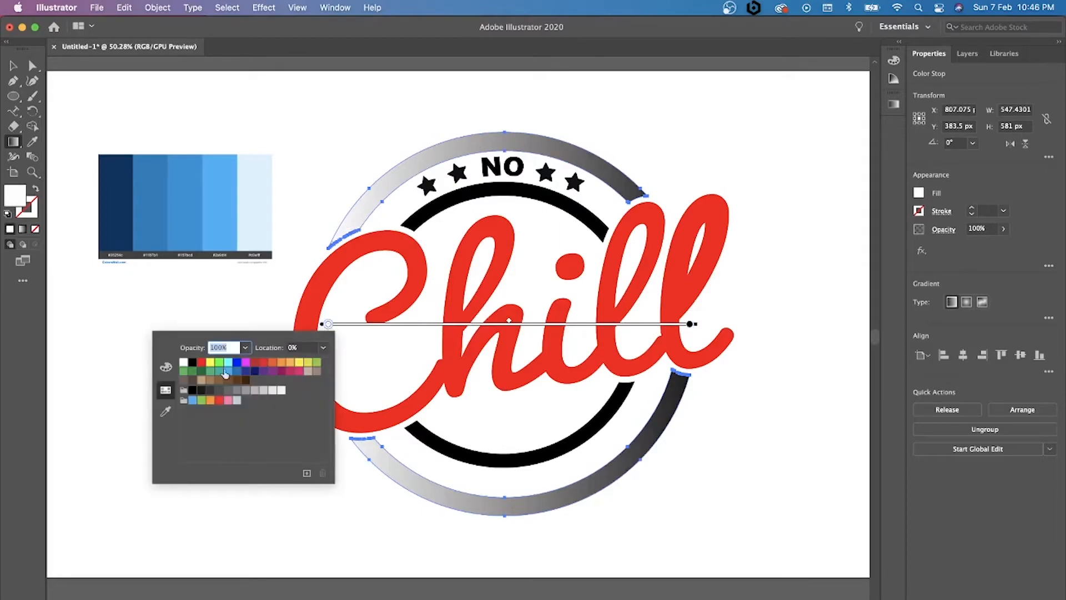
{"action": "left_click", "coordinate": [165, 414]}
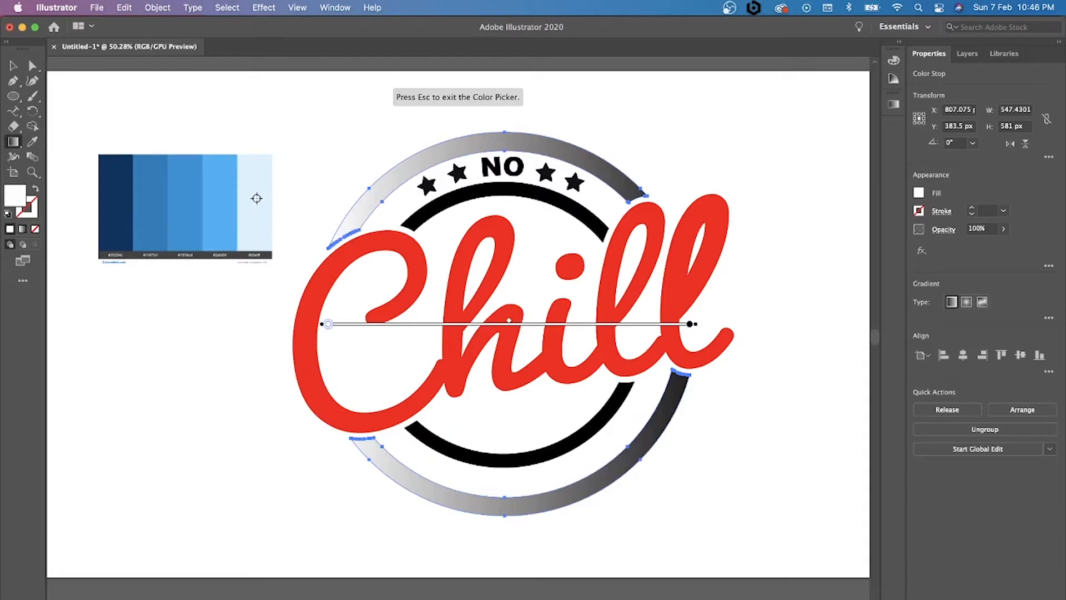
{"action": "left_click", "coordinate": [257, 198]}
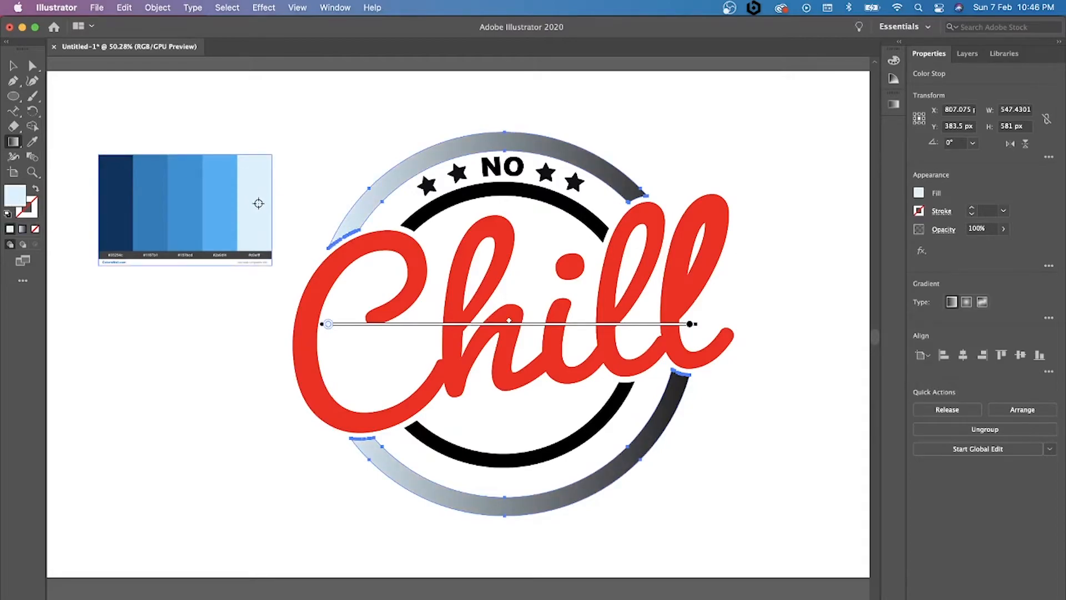
{"action": "left_click", "coordinate": [225, 204]}
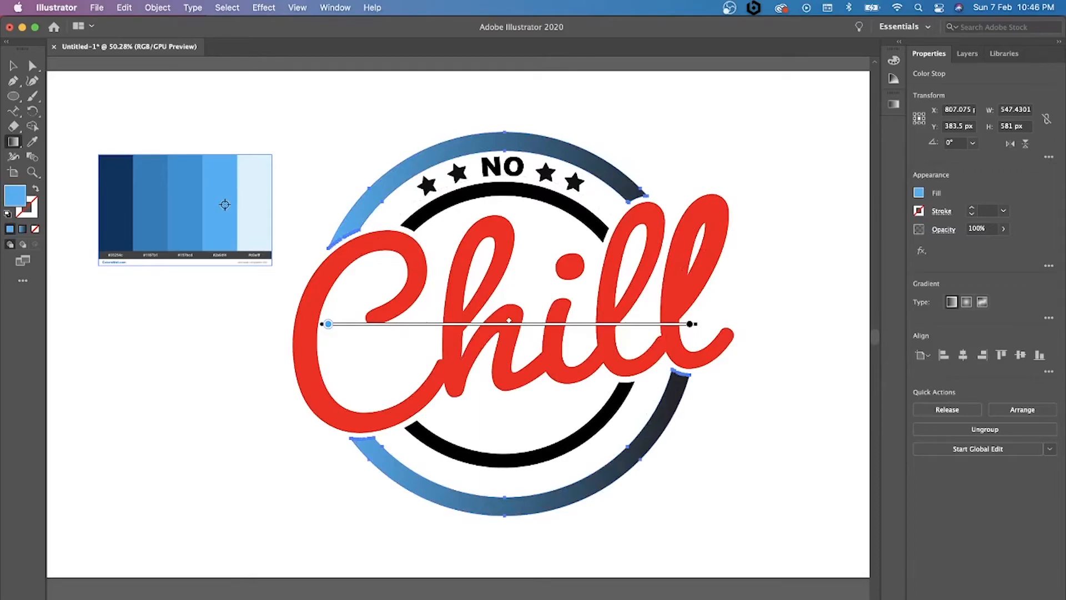
Set the right stop of the outer ring's gradient to the palette's medium blue, the third swatch.
{"action": "left_click", "coordinate": [690, 326]}
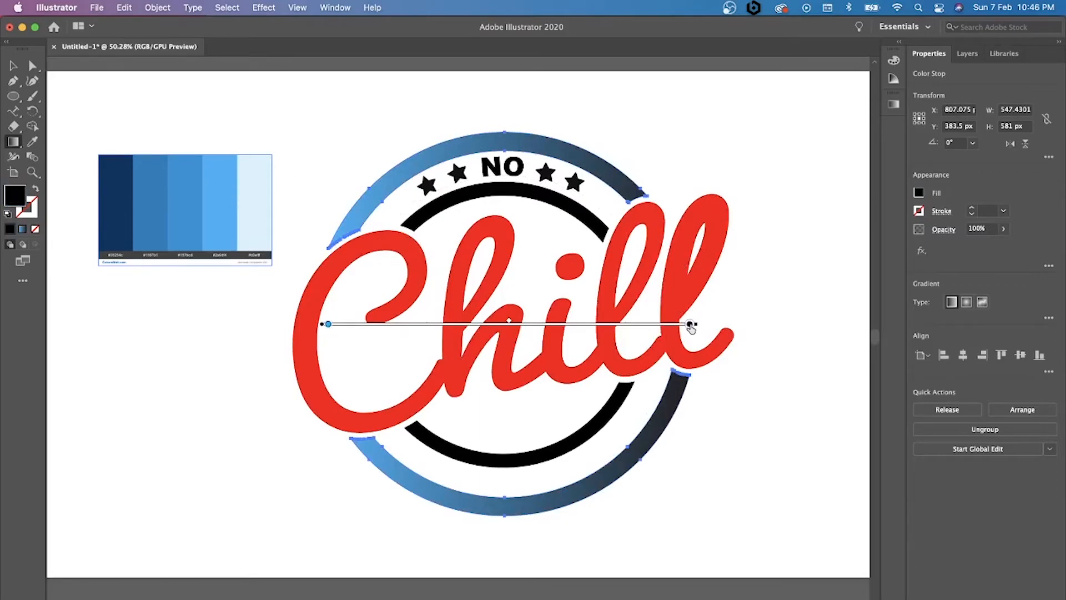
{"action": "double_click", "coordinate": [690, 326]}
{"action": "left_click", "coordinate": [528, 410]}
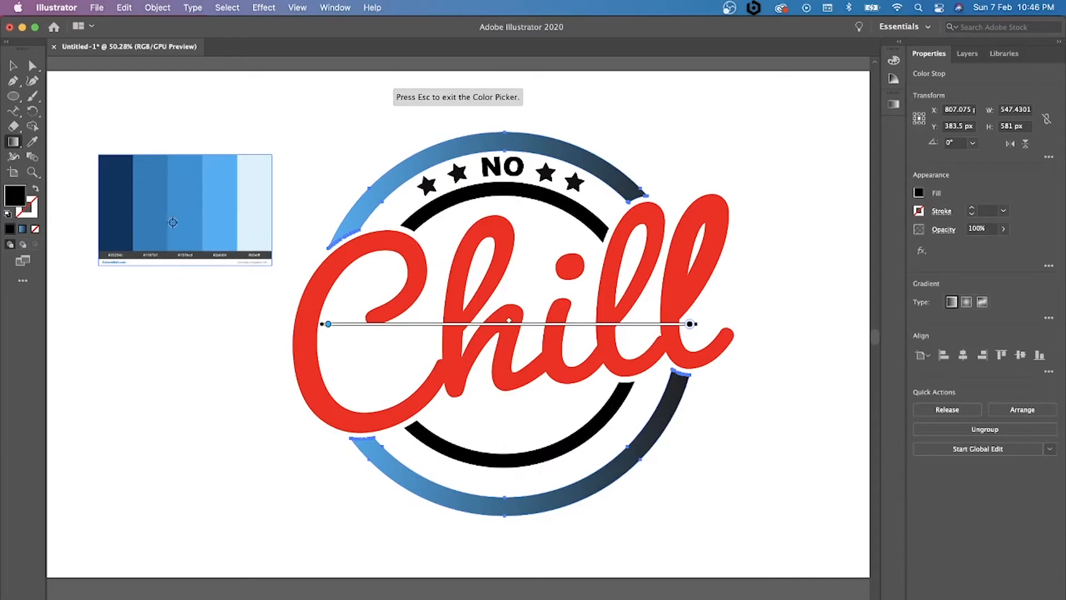
{"action": "left_click", "coordinate": [182, 216]}
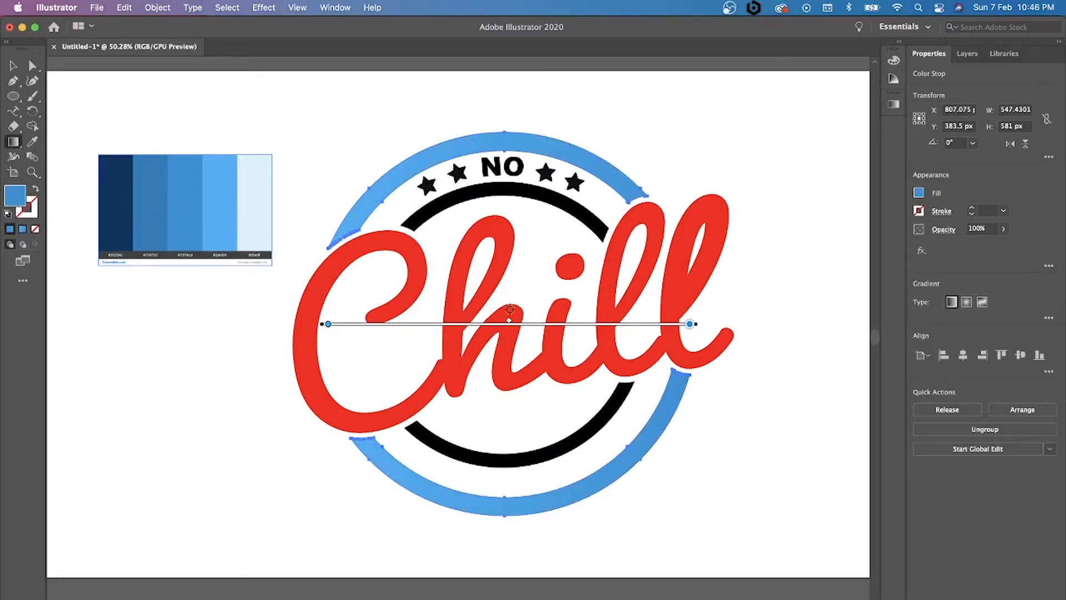
Shift the gradient's midpoint slightly right and set the right stop to the palette's second-darkest blue.
{"action": "mouse_move", "coordinate": [508, 324]}
{"action": "left_mouse_down"}
{"action": "mouse_move", "coordinate": [449, 325]}
{"action": "mouse_move", "coordinate": [544, 322]}
{"action": "mouse_move", "coordinate": [525, 323]}
{"action": "left_mouse_up"}
{"action": "double_click", "coordinate": [690, 324]}
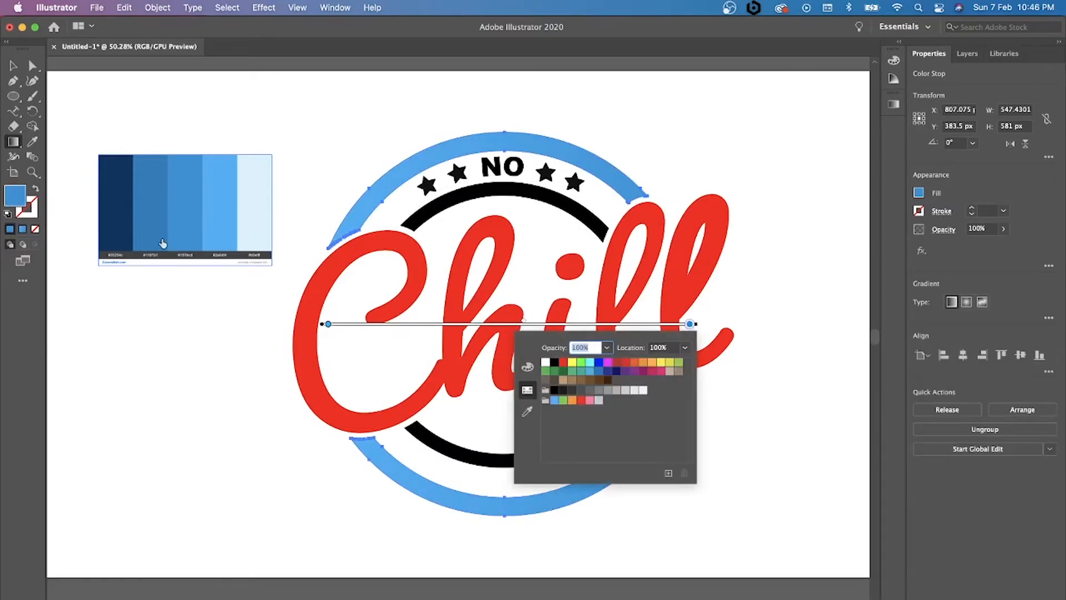
{"action": "left_click", "coordinate": [150, 206]}
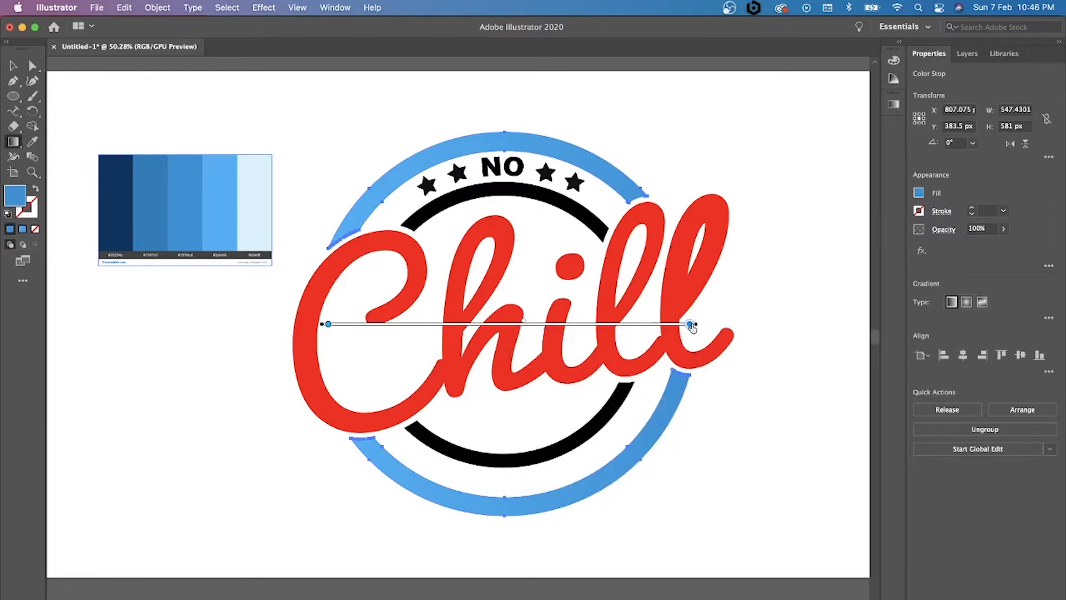
{"action": "double_click", "coordinate": [689, 324]}
{"action": "left_click", "coordinate": [522, 401]}
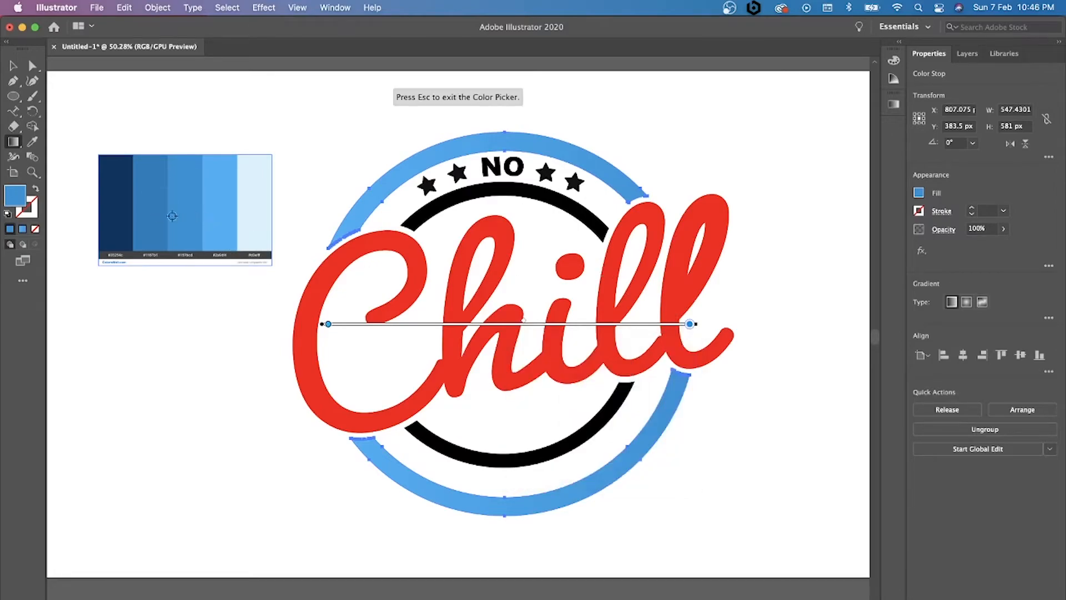
{"action": "left_click", "coordinate": [149, 216]}
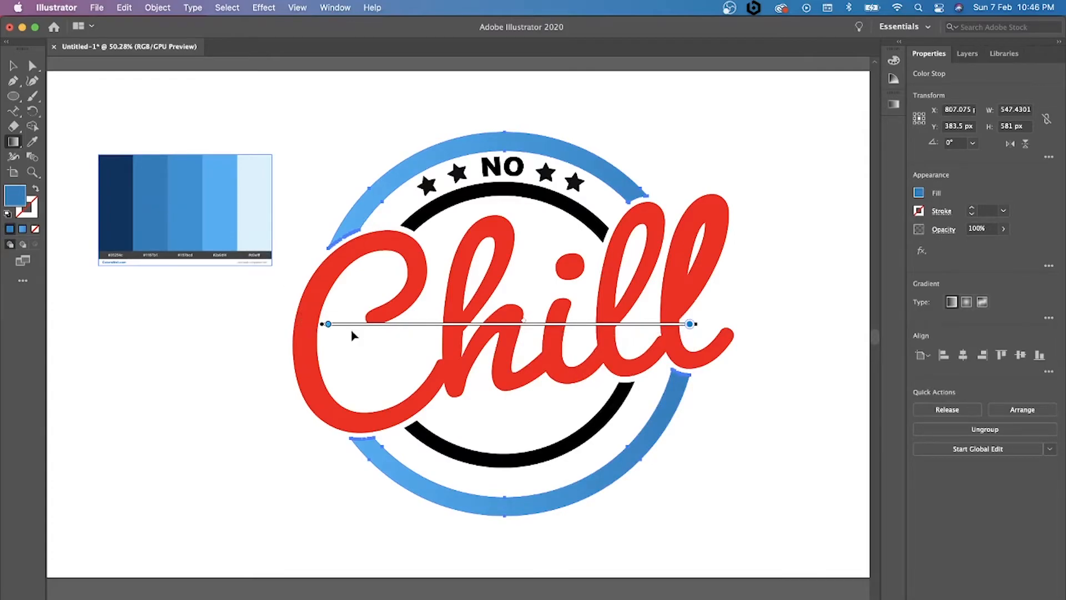
{"action": "double_click", "coordinate": [328, 324]}
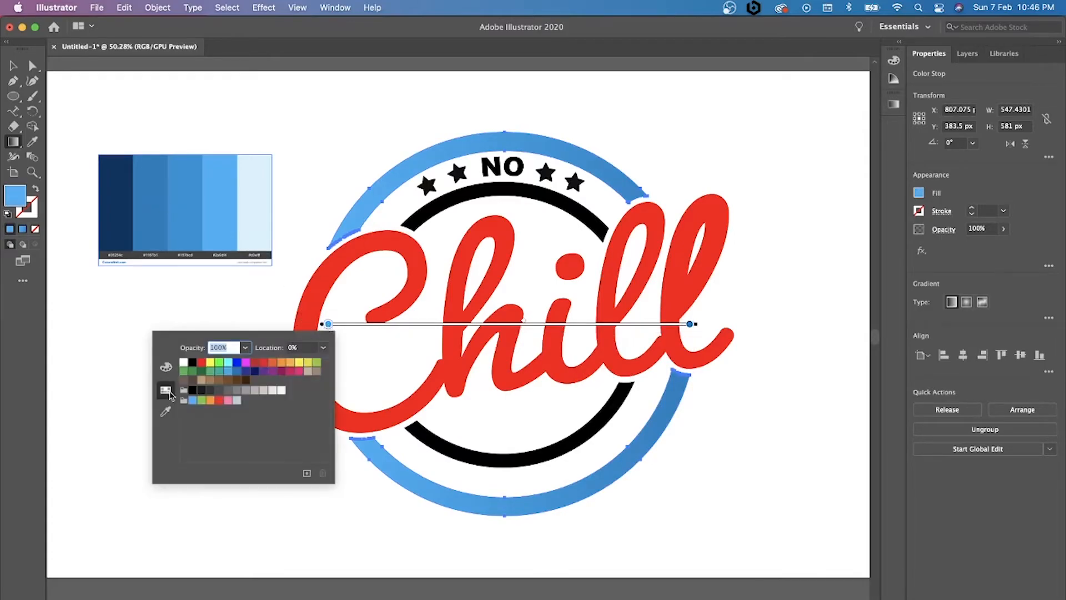
{"action": "left_click", "coordinate": [165, 411]}
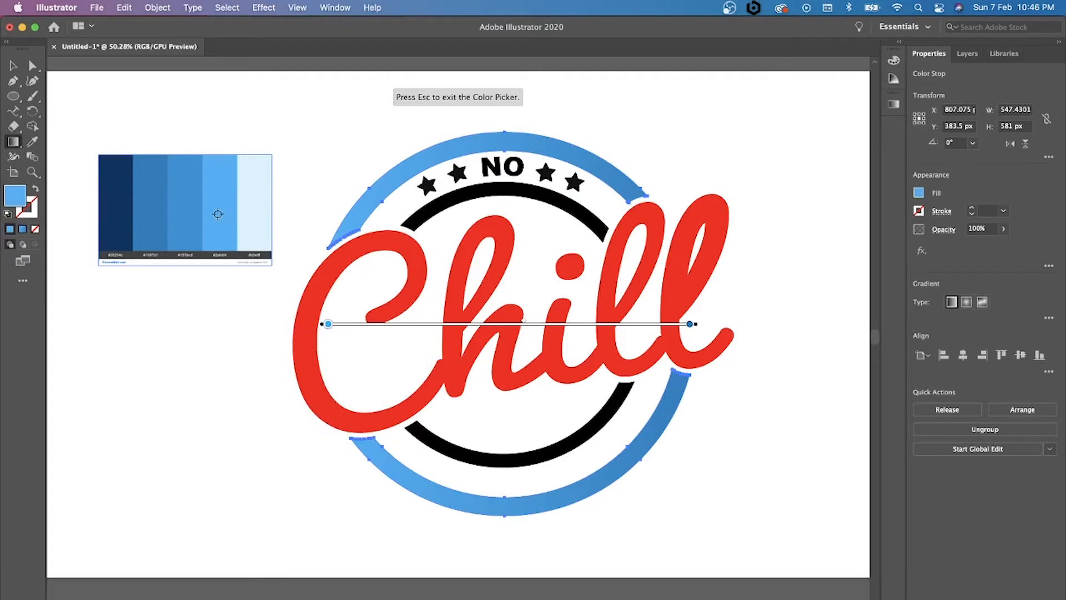
{"action": "key", "text": "Escape"}
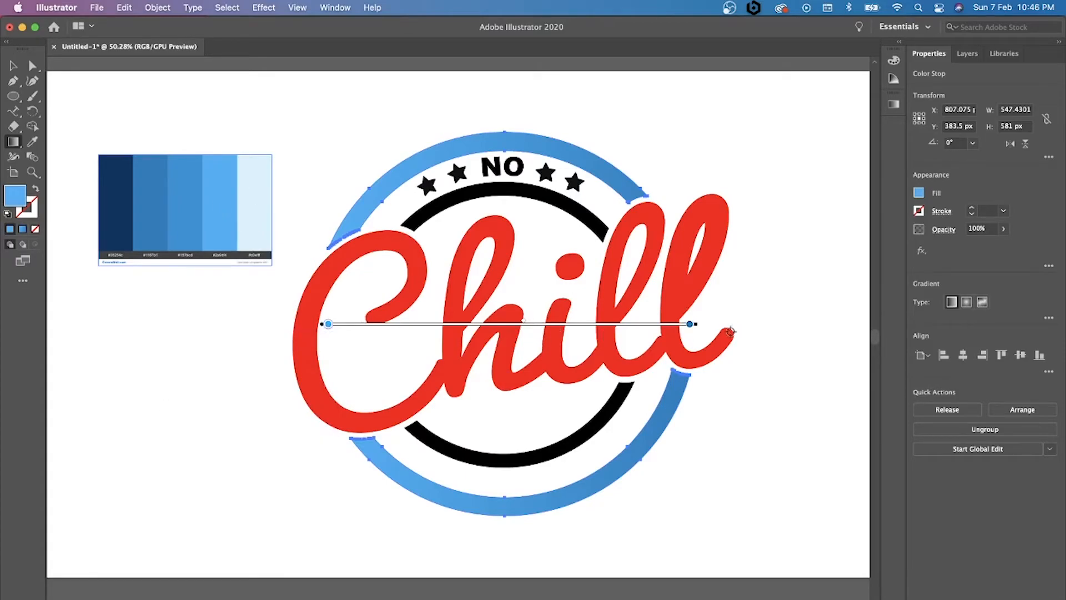
Tilt the outer ring's gradient so it runs diagonally from lower left to upper right, and deselect the ring.
{"action": "left_click_drag", "start_coordinate": [702, 323], "coordinate": [700, 262]}
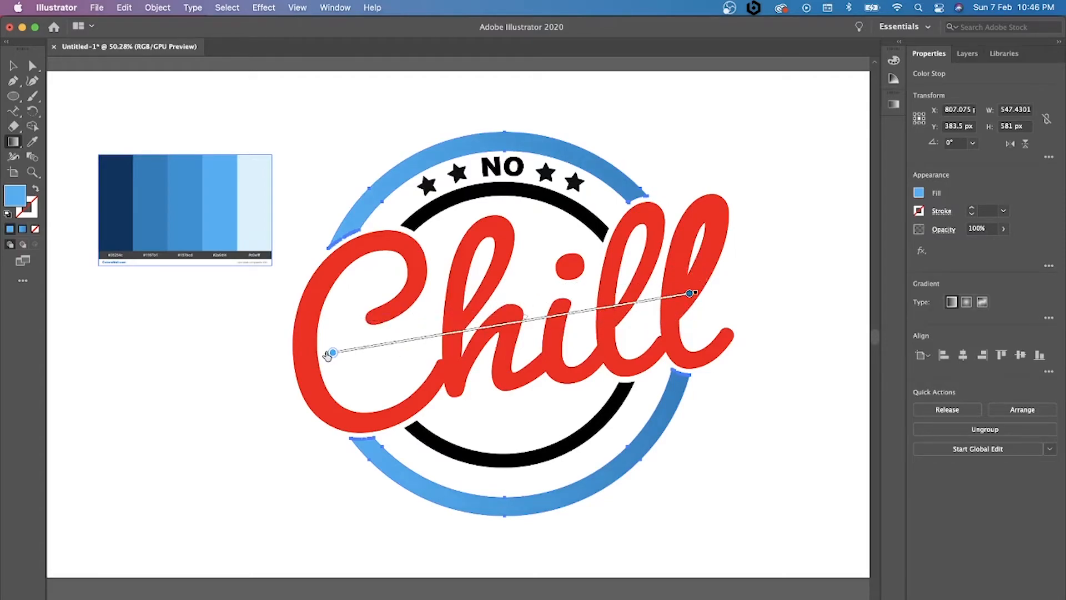
{"action": "left_click_drag", "start_coordinate": [326, 354], "coordinate": [342, 397]}
{"action": "key", "text": "v"}
{"action": "left_click", "coordinate": [299, 113]}
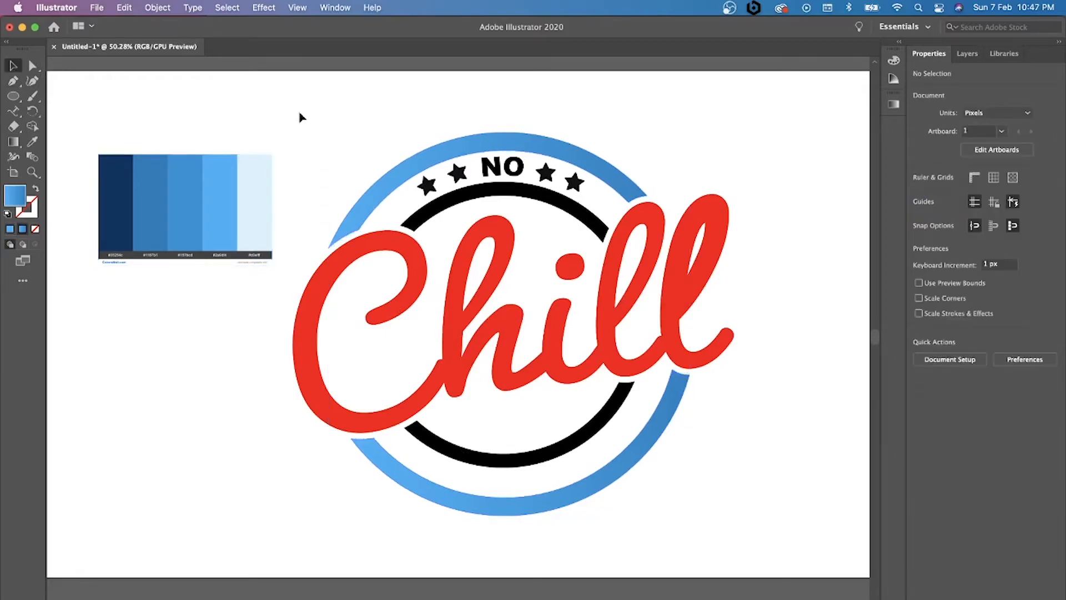
Apply the blue linear gradient to the four stars beside NO, selected together with the text, and deselect everything.
{"action": "left_click", "coordinate": [447, 207]}
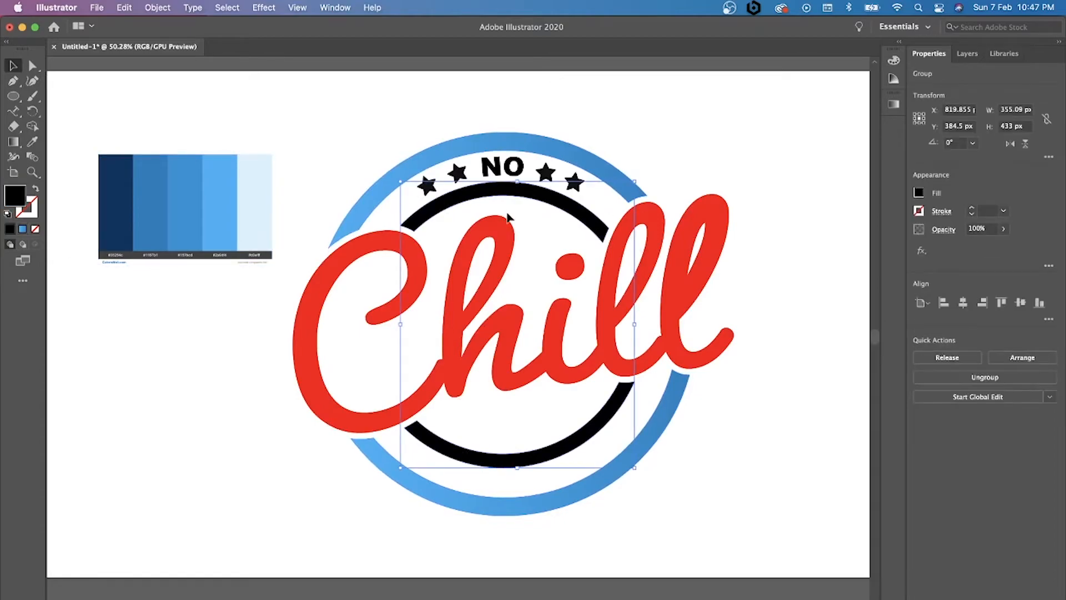
{"action": "left_click", "coordinate": [457, 172], "text": "shift"}
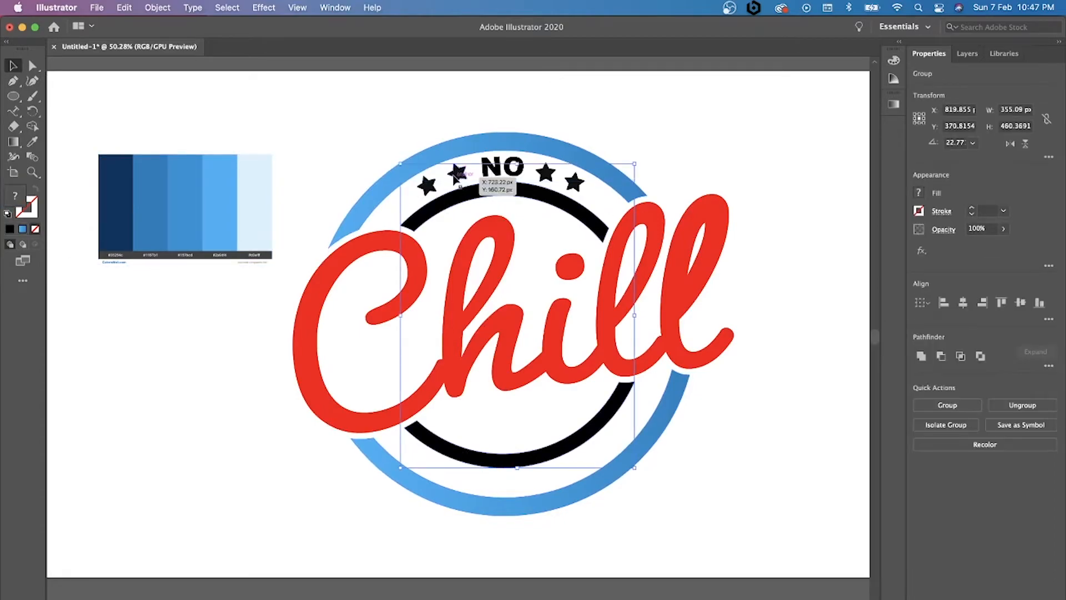
{"action": "left_click", "coordinate": [427, 186], "text": "shift"}
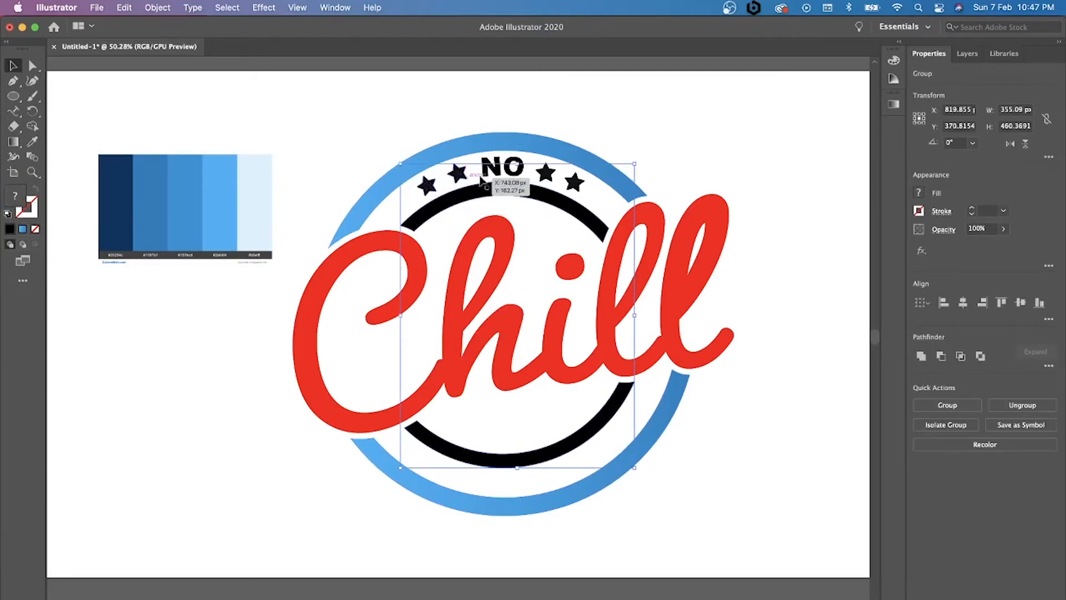
{"action": "left_click", "coordinate": [488, 171], "text": "shift"}
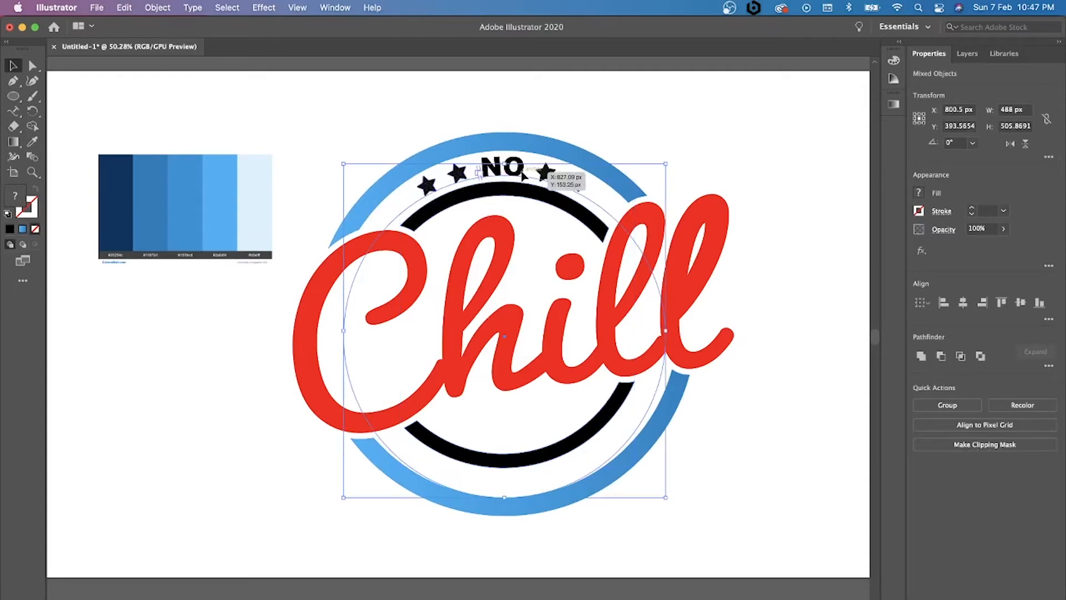
{"action": "left_click_drag", "start_coordinate": [522, 174], "coordinate": [576, 188]}
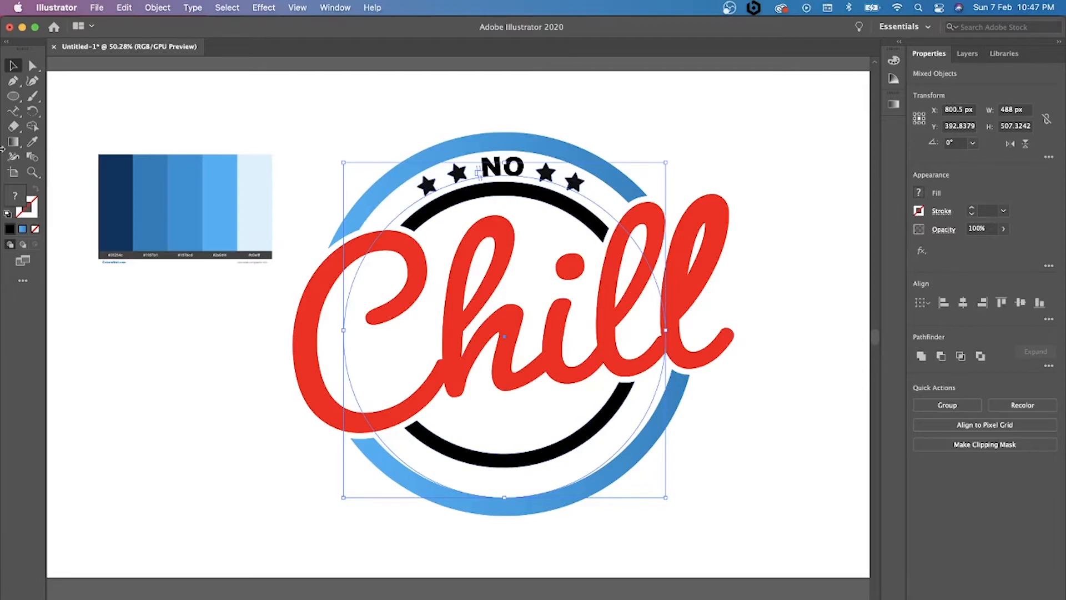
{"action": "left_click", "coordinate": [13, 141]}
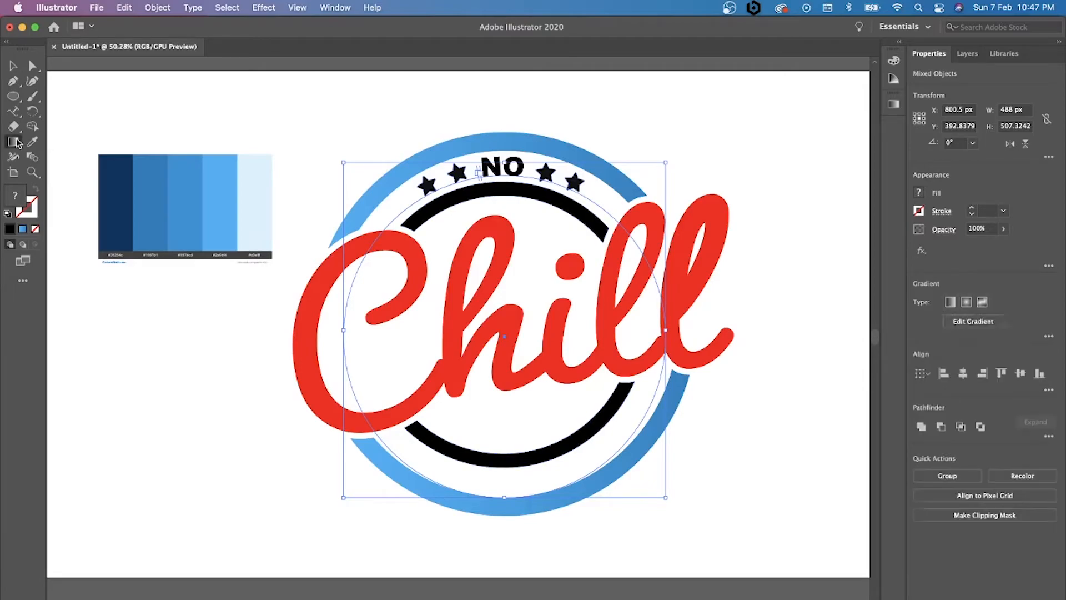
{"action": "left_click", "coordinate": [950, 301]}
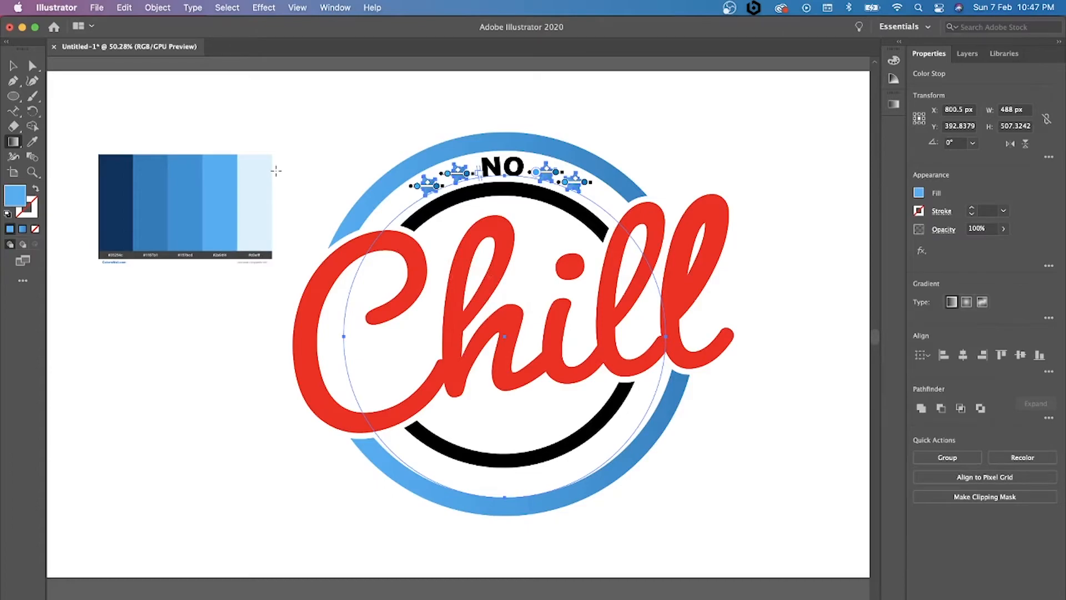
{"action": "left_click", "coordinate": [13, 66]}
{"action": "left_click", "coordinate": [412, 135]}
Fill the NO text with the bright cyan swatch and deselect it.
{"action": "left_click", "coordinate": [497, 170]}
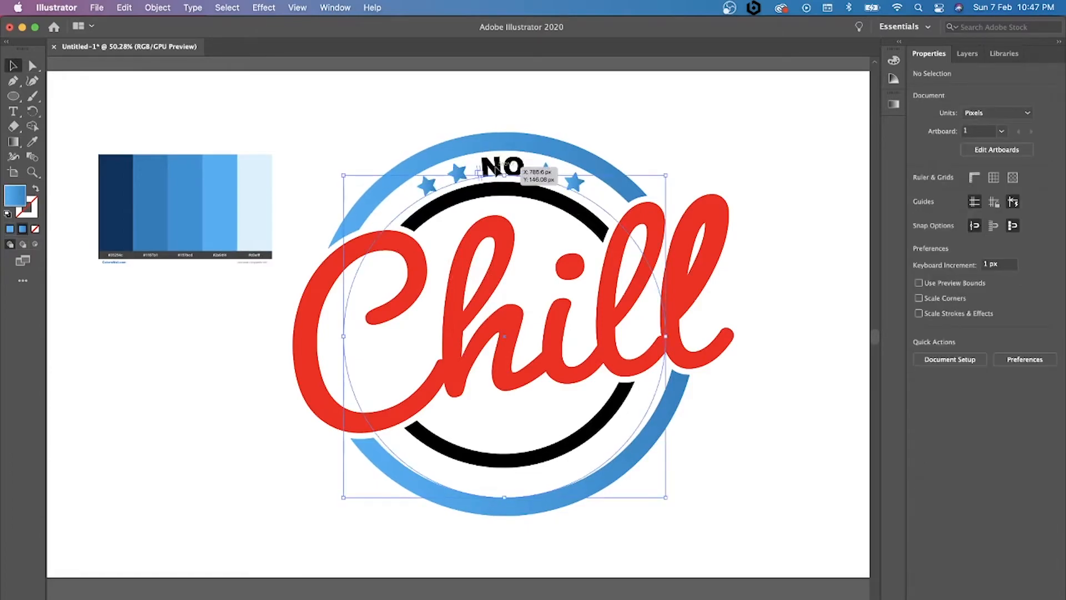
{"action": "double_click", "coordinate": [506, 165]}
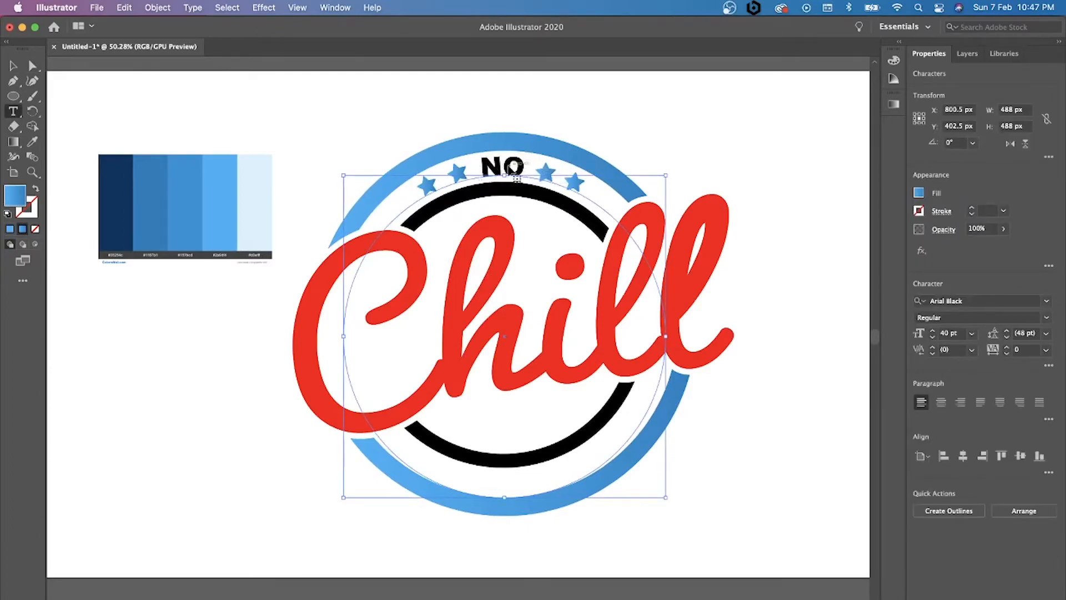
{"action": "double_click", "coordinate": [507, 165]}
{"action": "left_click", "coordinate": [919, 195]}
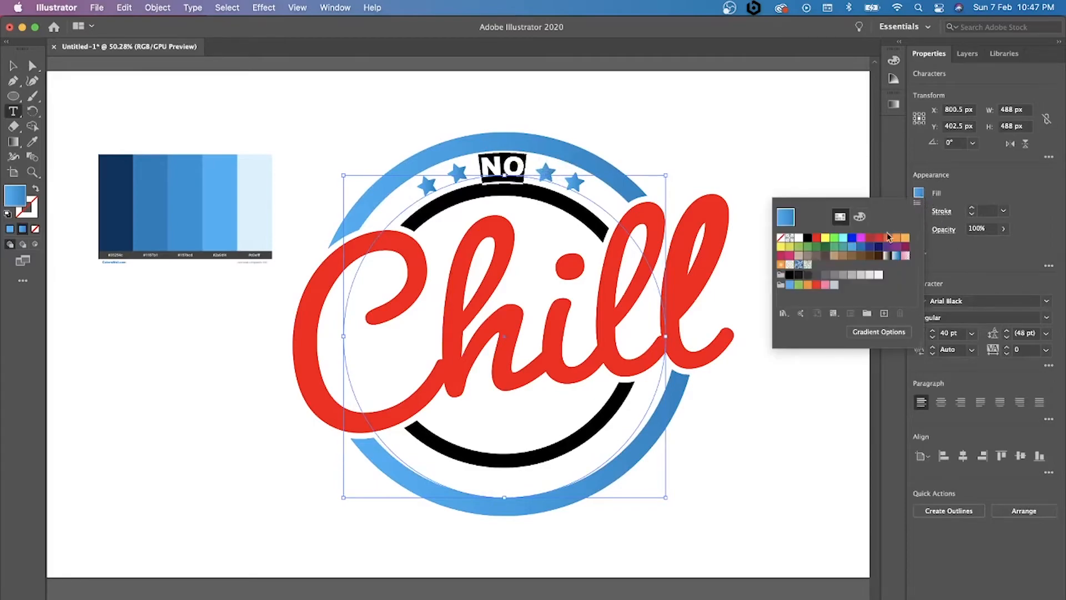
{"action": "left_click", "coordinate": [843, 237]}
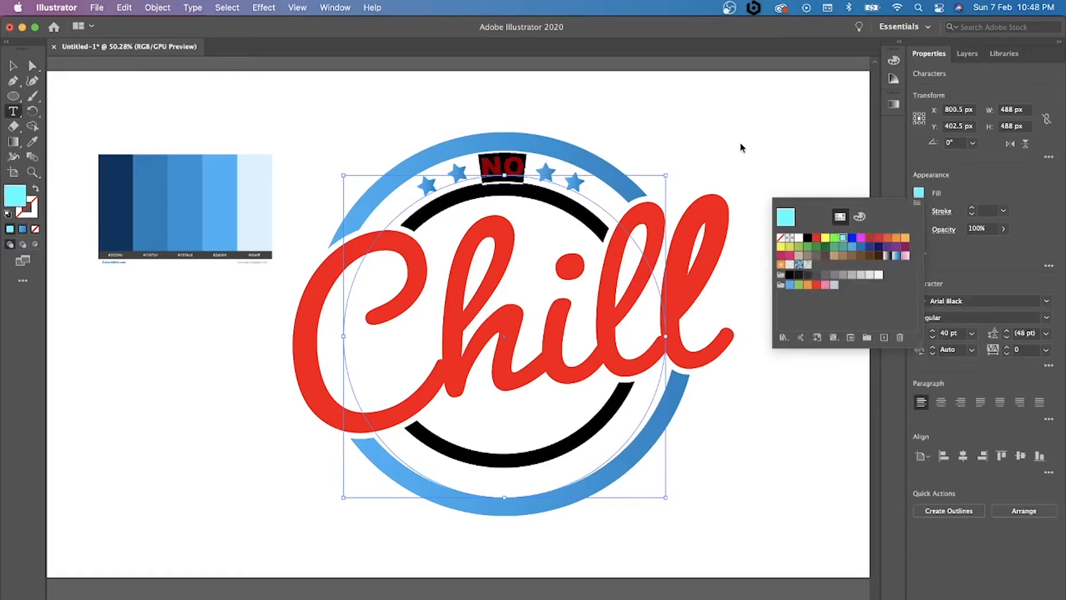
{"action": "left_click", "coordinate": [14, 66]}
{"action": "left_click", "coordinate": [266, 96]}
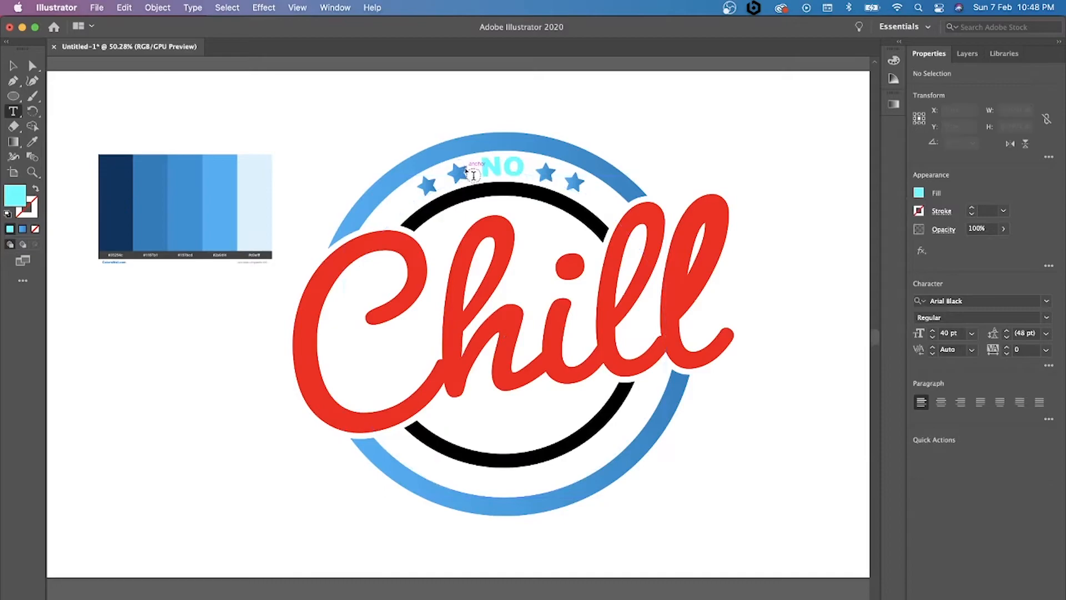
{"action": "left_click", "coordinate": [13, 66]}
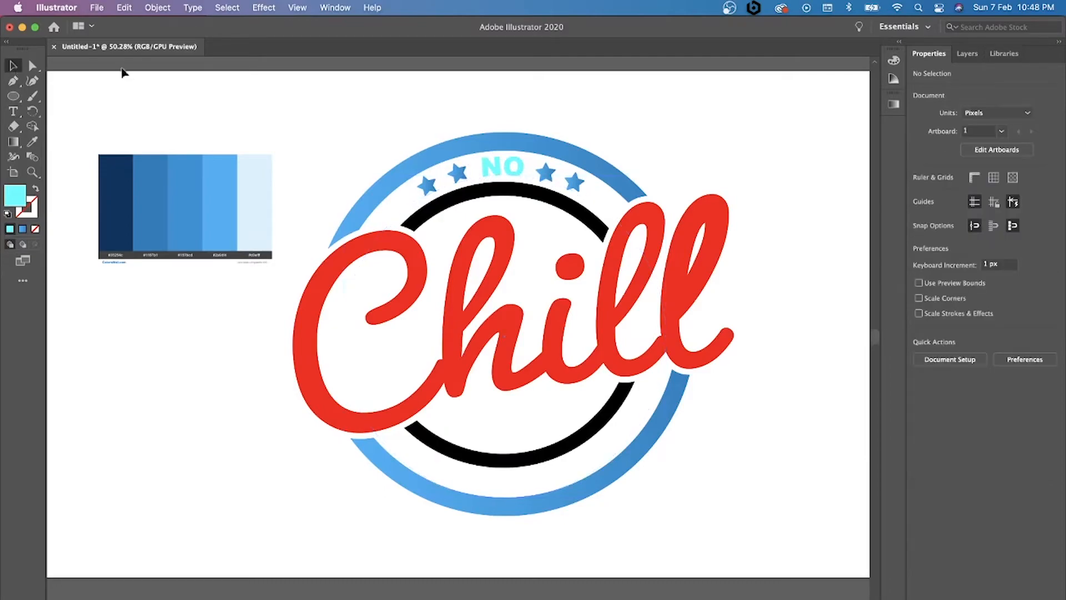
Fill the NO text with the palette's light blue, sampled from the fourth swatch, and deselect it.
{"action": "left_click", "coordinate": [500, 168]}
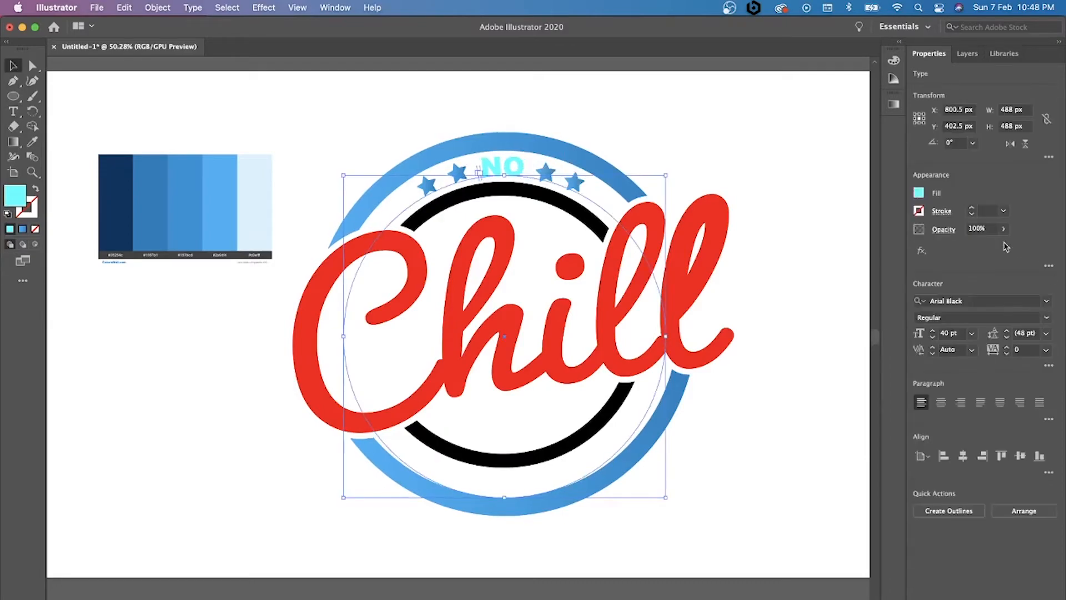
{"action": "left_click", "coordinate": [919, 193]}
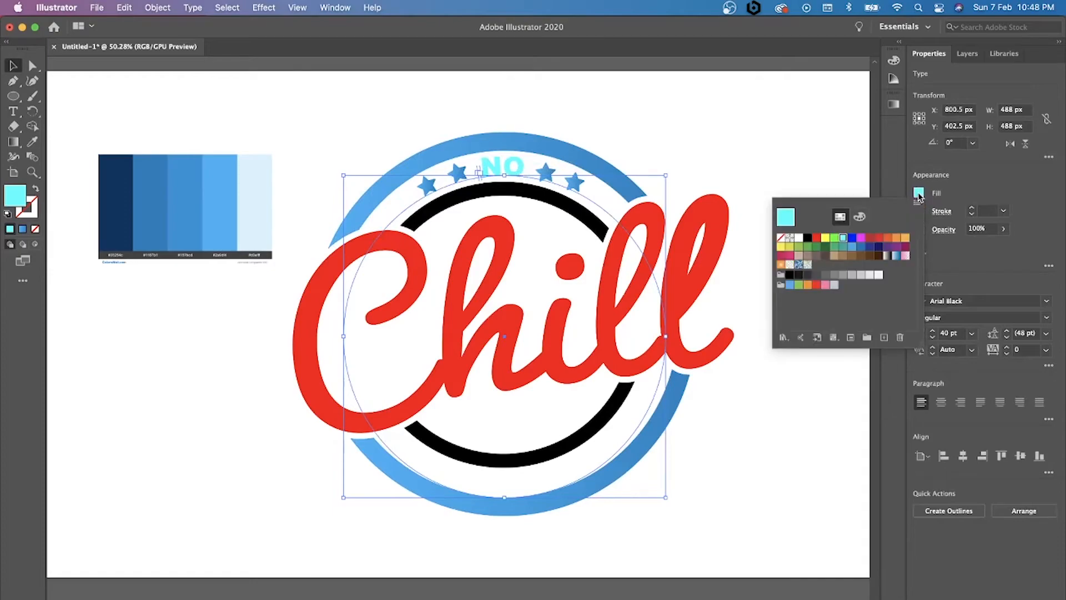
{"action": "left_click", "coordinate": [888, 238]}
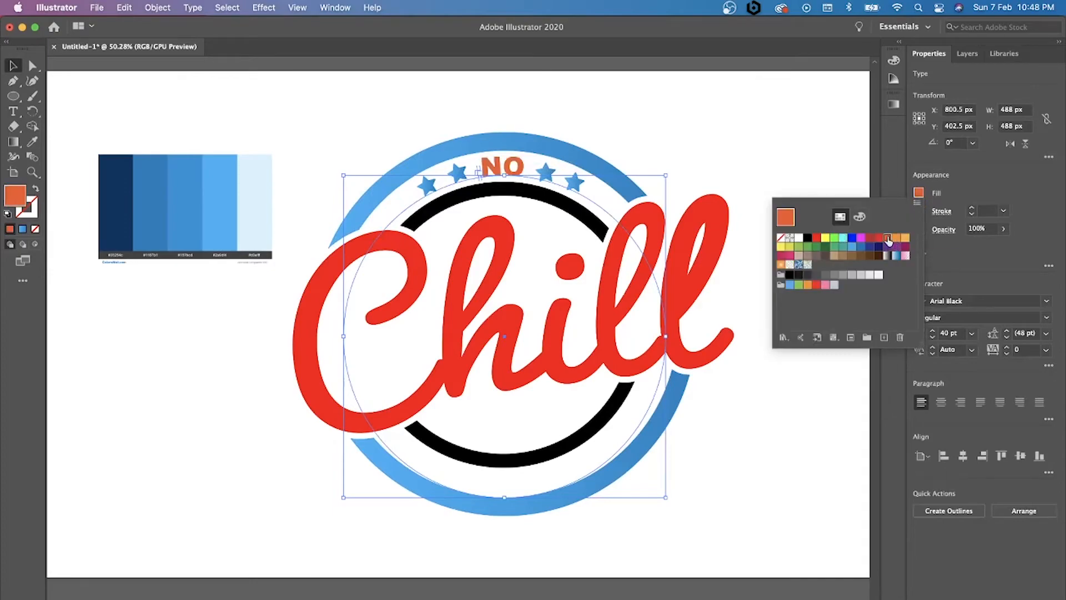
{"action": "left_click", "coordinate": [861, 218]}
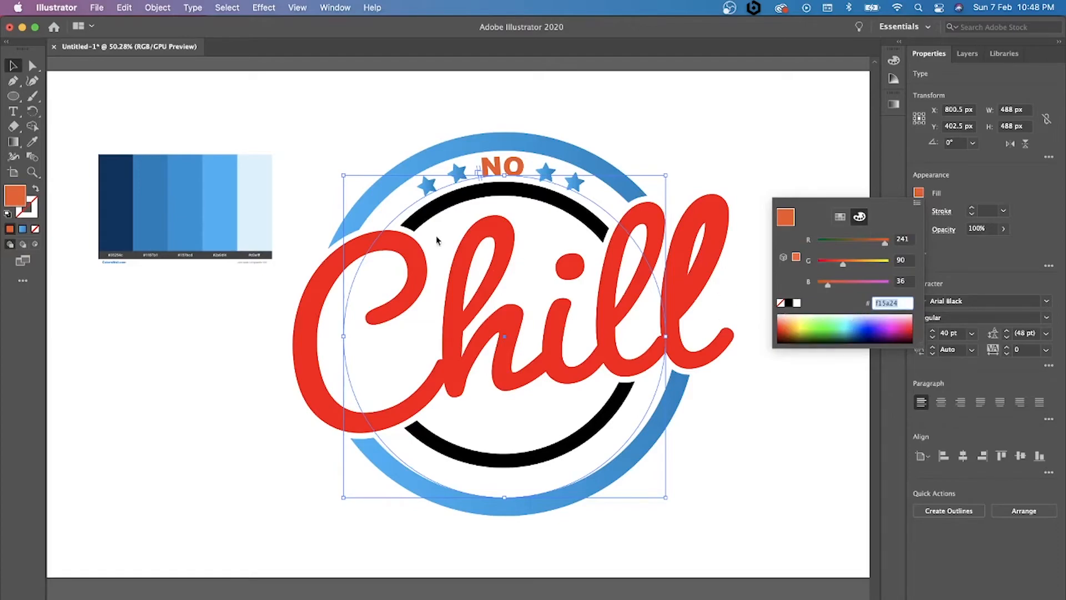
{"action": "left_click", "coordinate": [32, 143]}
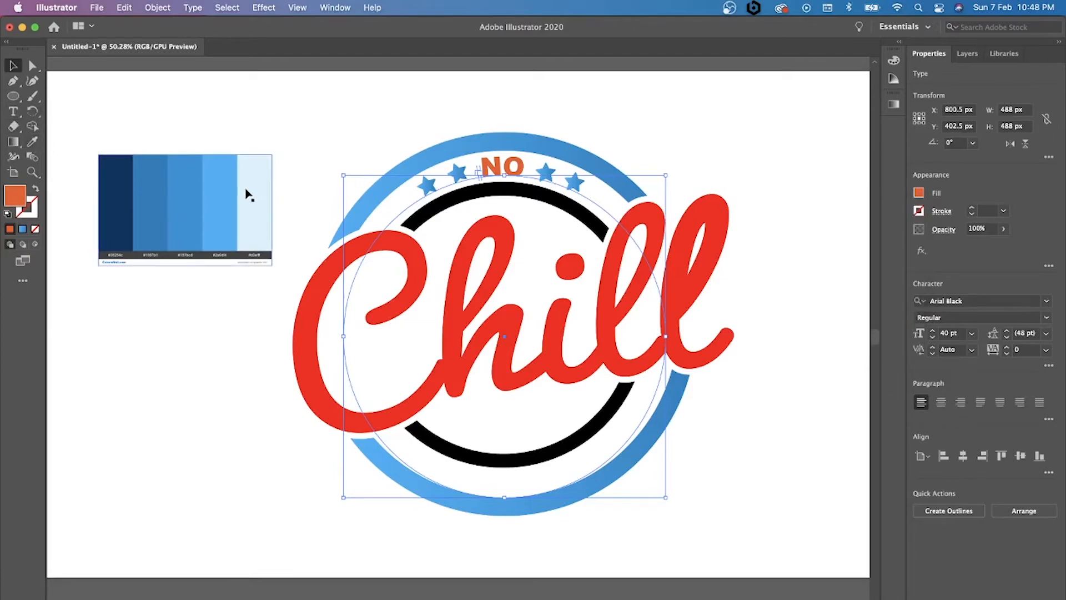
{"action": "left_click", "coordinate": [32, 143]}
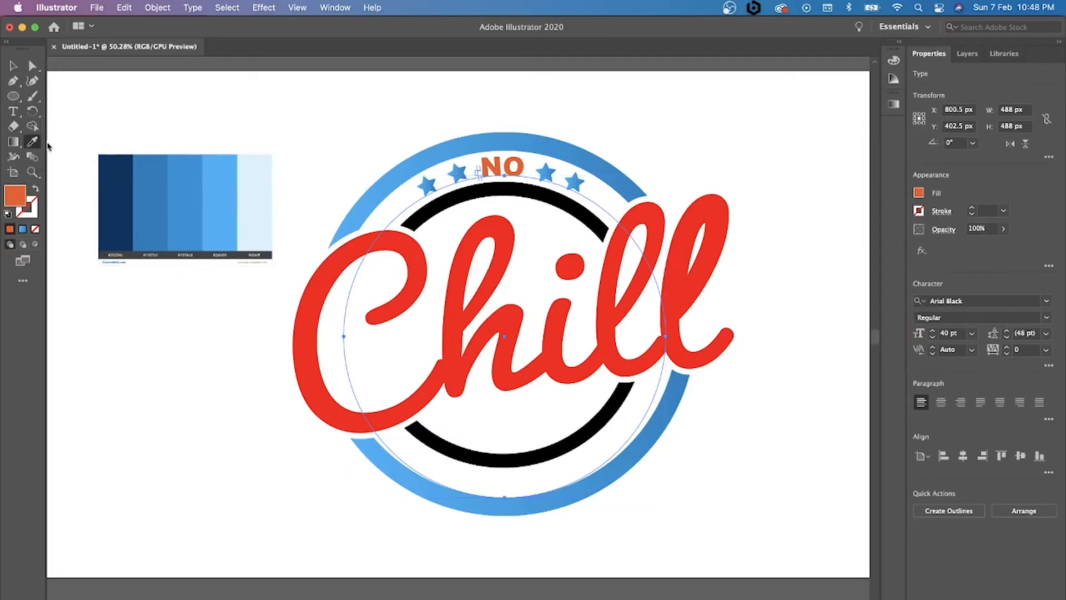
{"action": "left_click", "coordinate": [224, 195]}
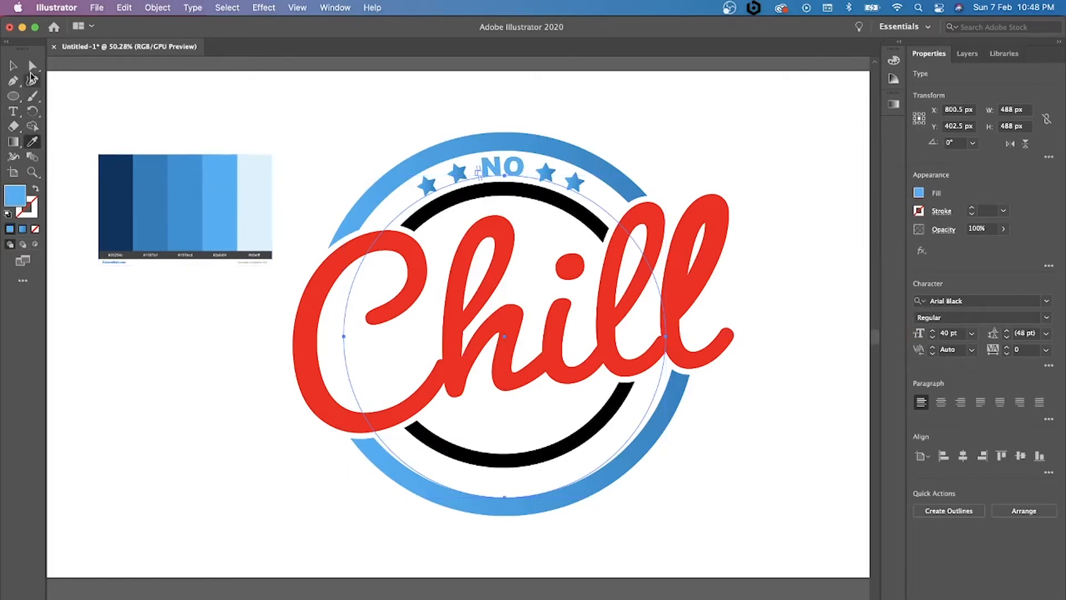
{"action": "key", "text": "v"}
{"action": "left_click", "coordinate": [522, 403]}
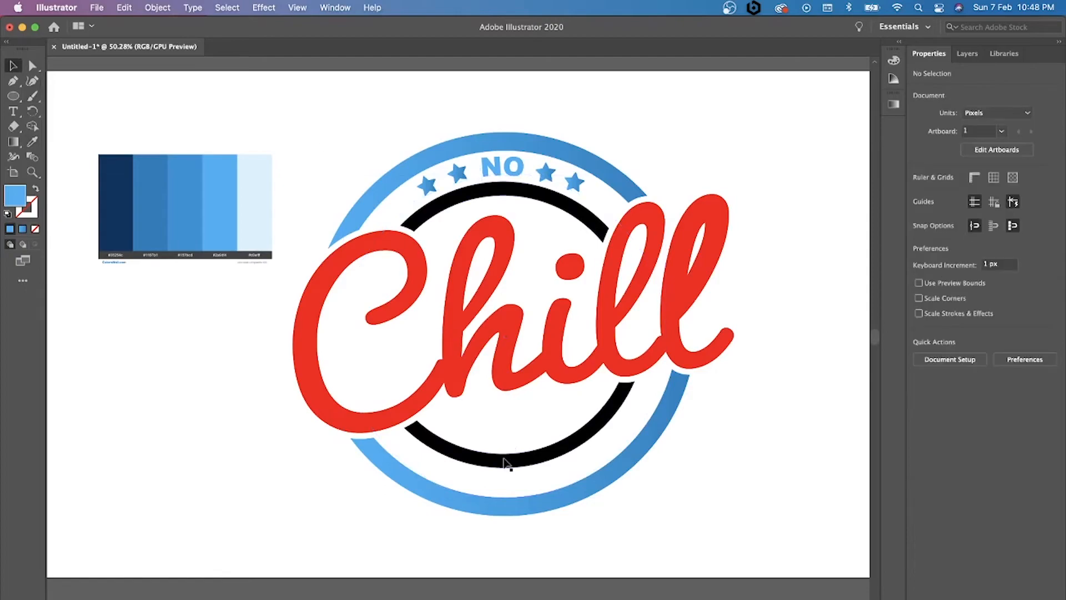
Apply the blue linear gradient to the black inner ring and deselect it.
{"action": "left_click", "coordinate": [502, 461]}
{"action": "left_click", "coordinate": [18, 144]}
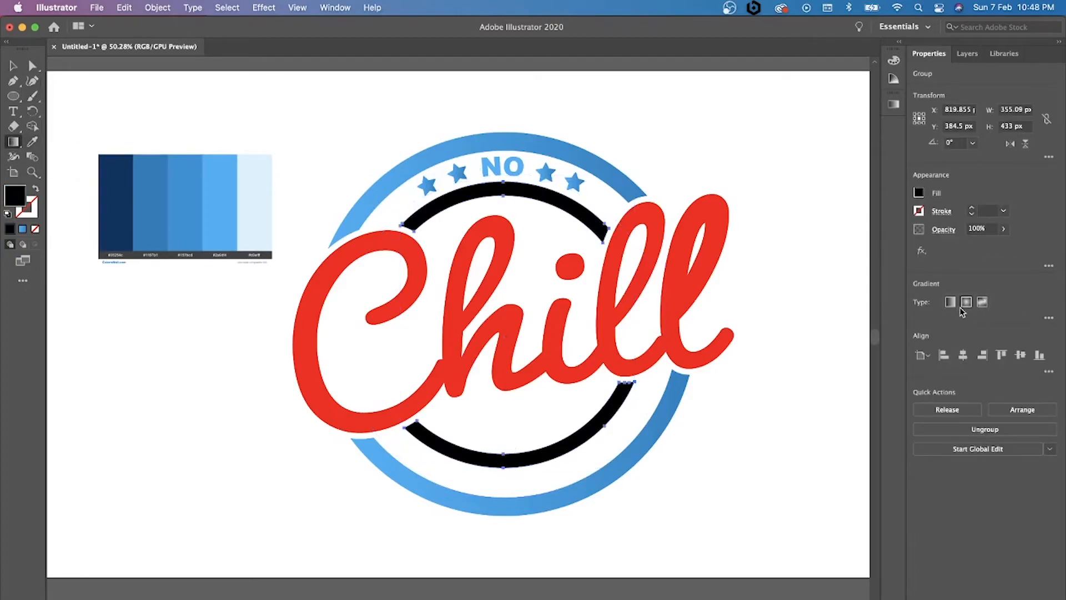
{"action": "left_click", "coordinate": [951, 301]}
{"action": "key", "text": "v"}
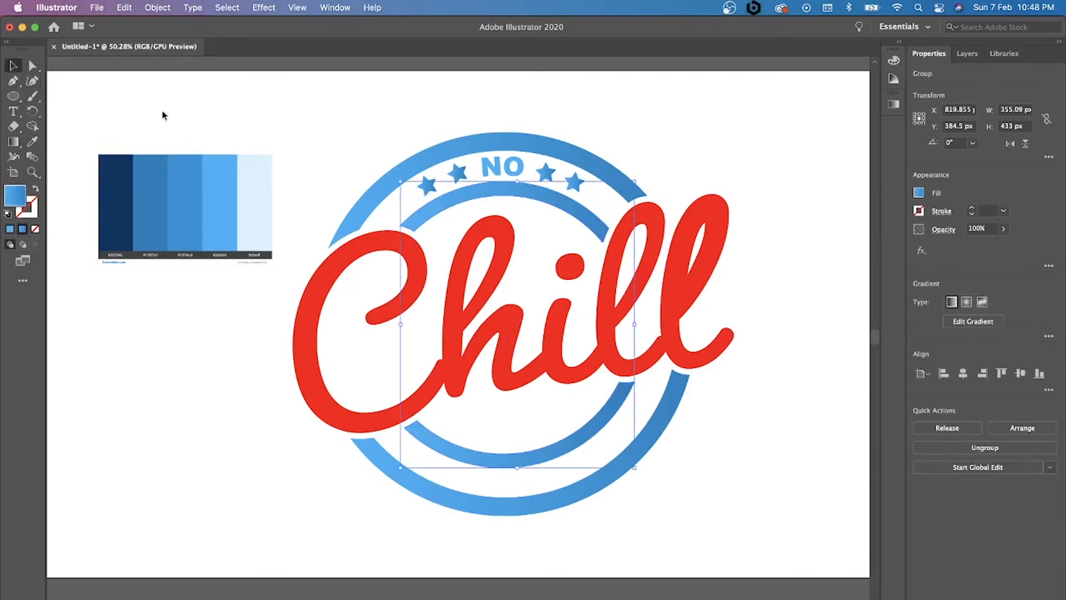
{"action": "left_click", "coordinate": [279, 122]}
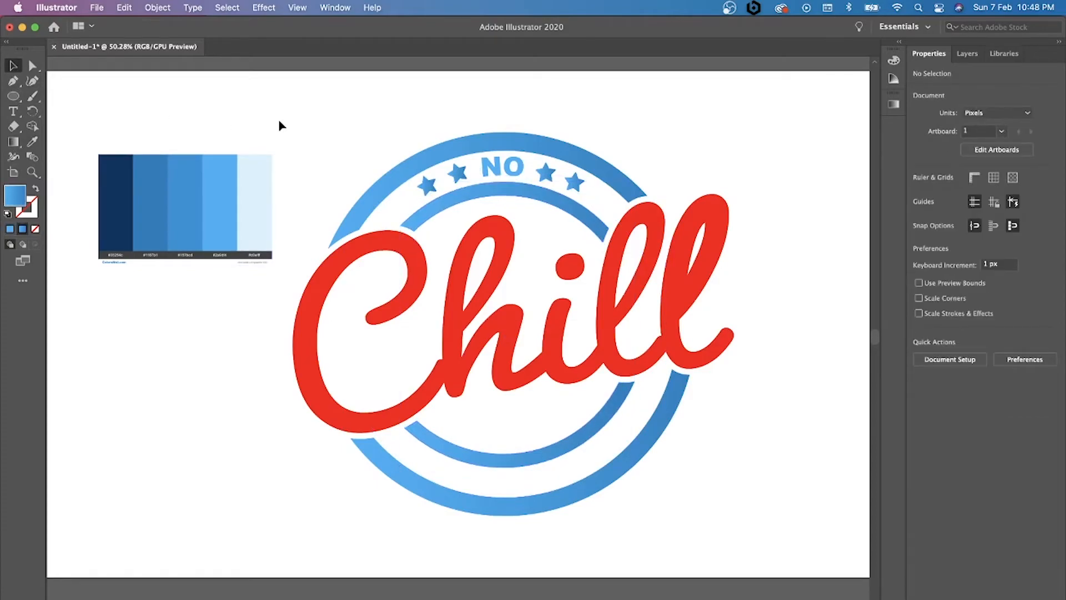
Apply the blue linear gradient to the red Chill script group and deselect it.
{"action": "left_click", "coordinate": [456, 321]}
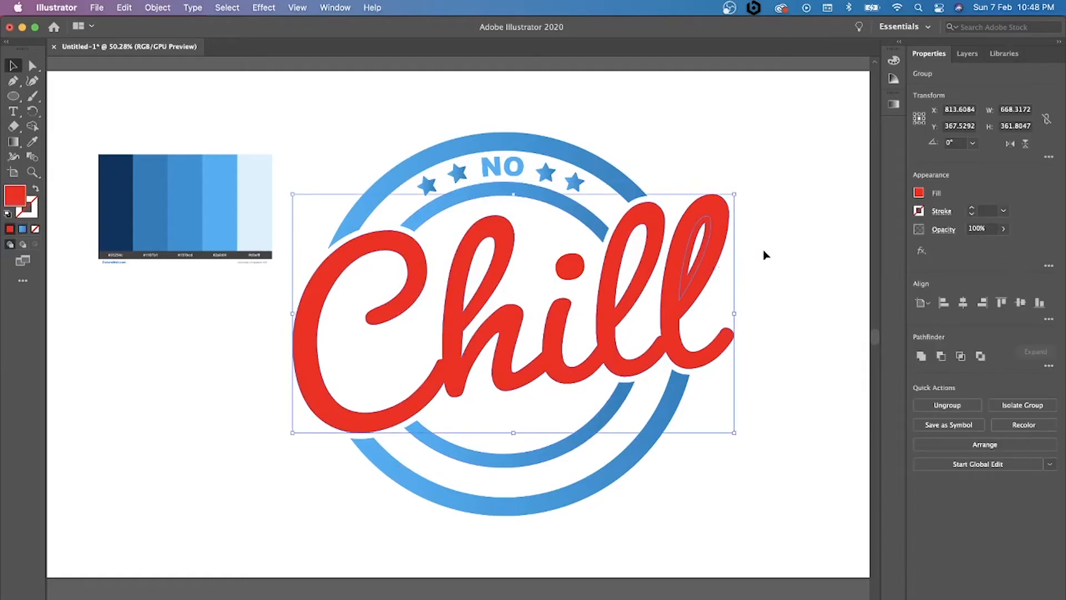
{"action": "right_click", "coordinate": [607, 331]}
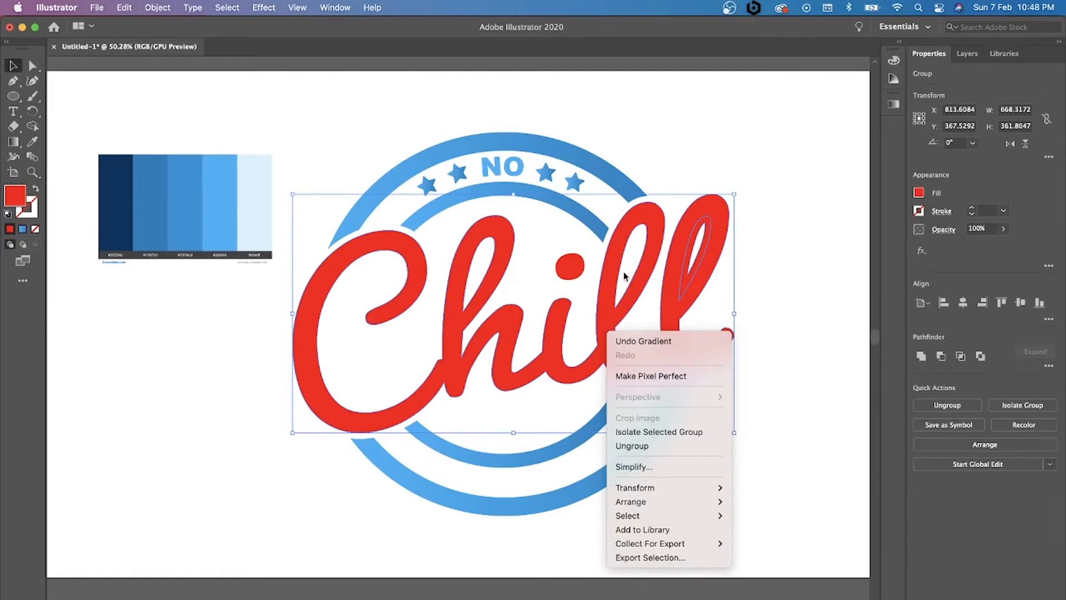
{"action": "left_click", "coordinate": [20, 145]}
{"action": "left_click", "coordinate": [11, 144]}
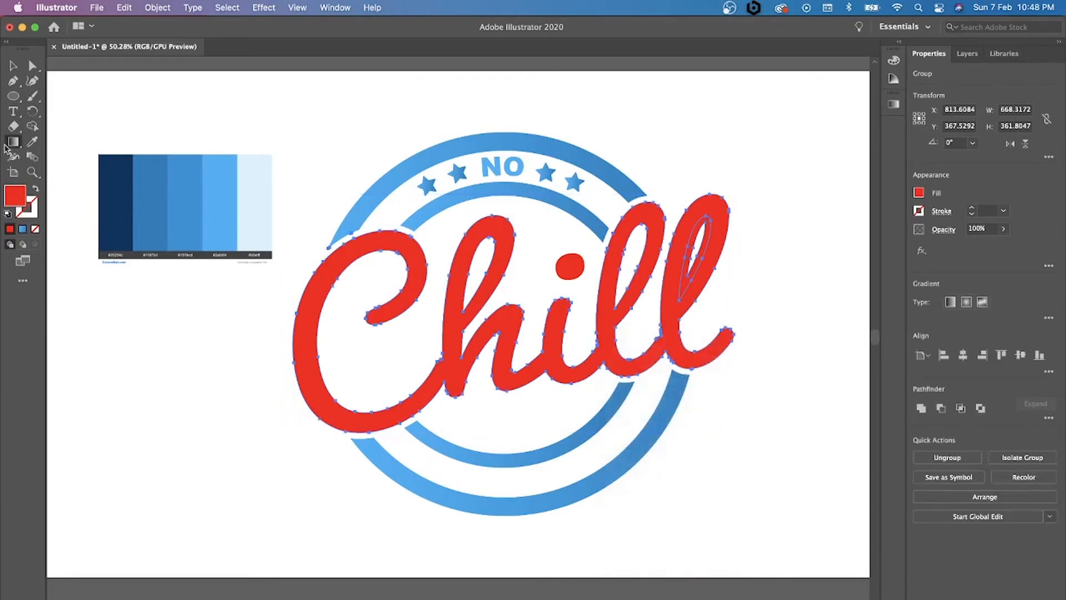
{"action": "left_click", "coordinate": [951, 304]}
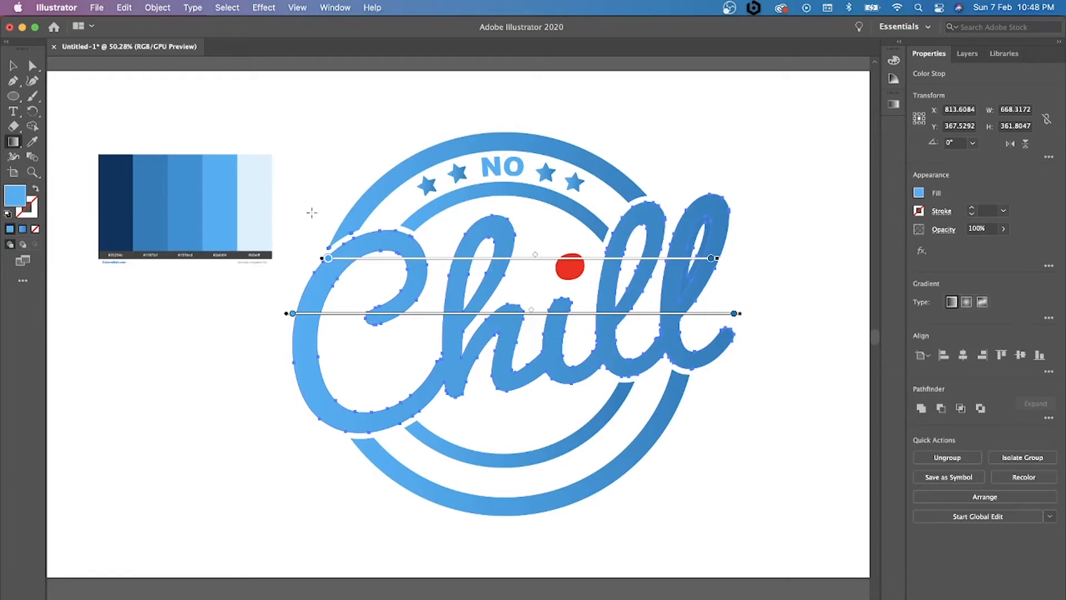
{"action": "left_click", "coordinate": [13, 65]}
{"action": "left_click", "coordinate": [786, 288]}
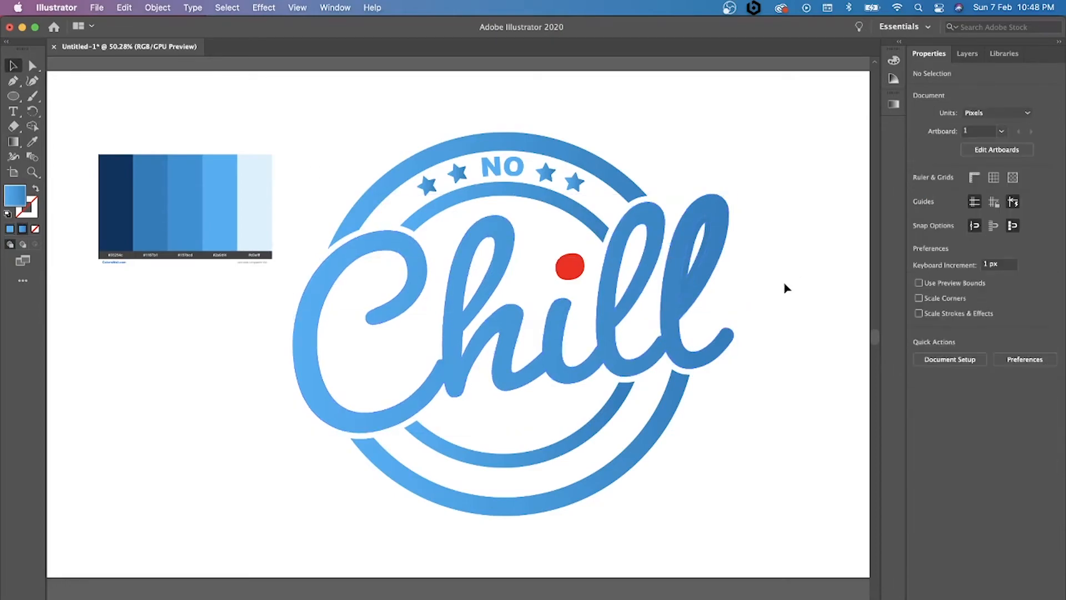
{"action": "left_click_drag", "start_coordinate": [785, 284], "coordinate": [507, 207]}
{"action": "left_click", "coordinate": [34, 128]}
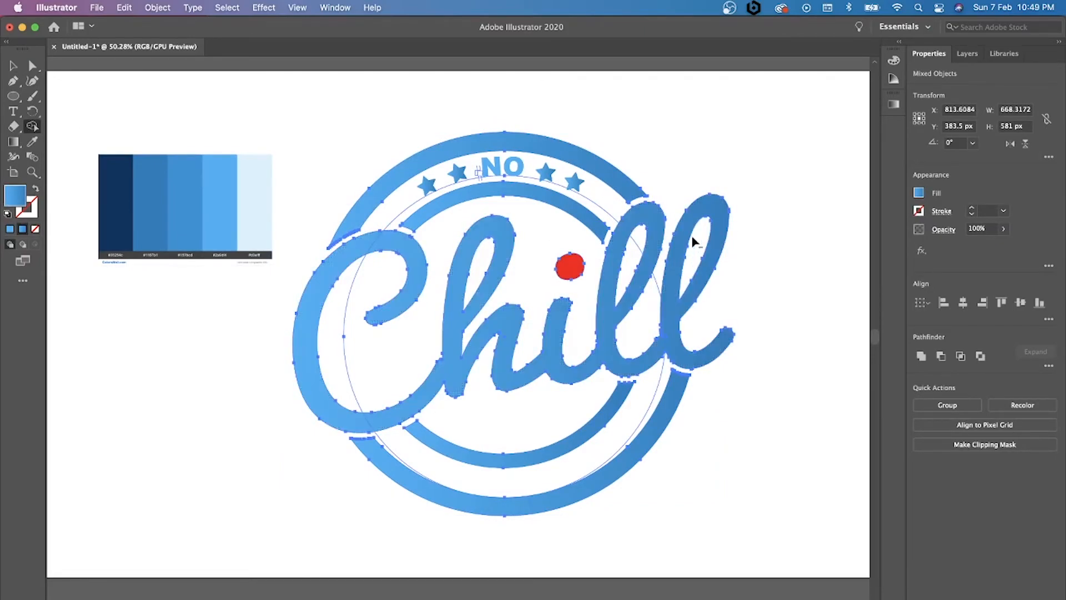
{"action": "left_click", "coordinate": [13, 67]}
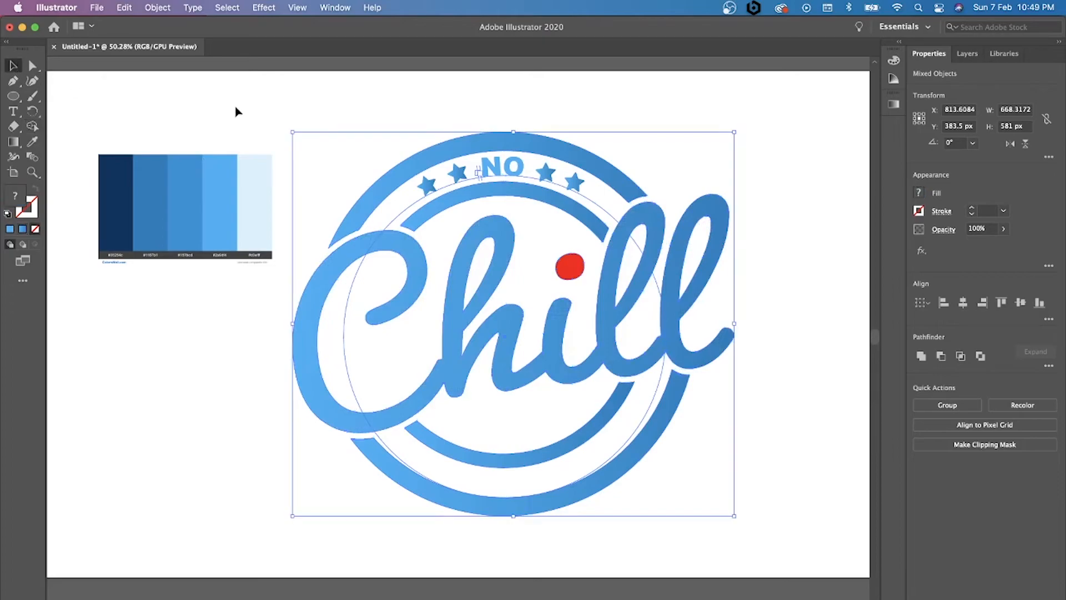
{"action": "left_click", "coordinate": [237, 108]}
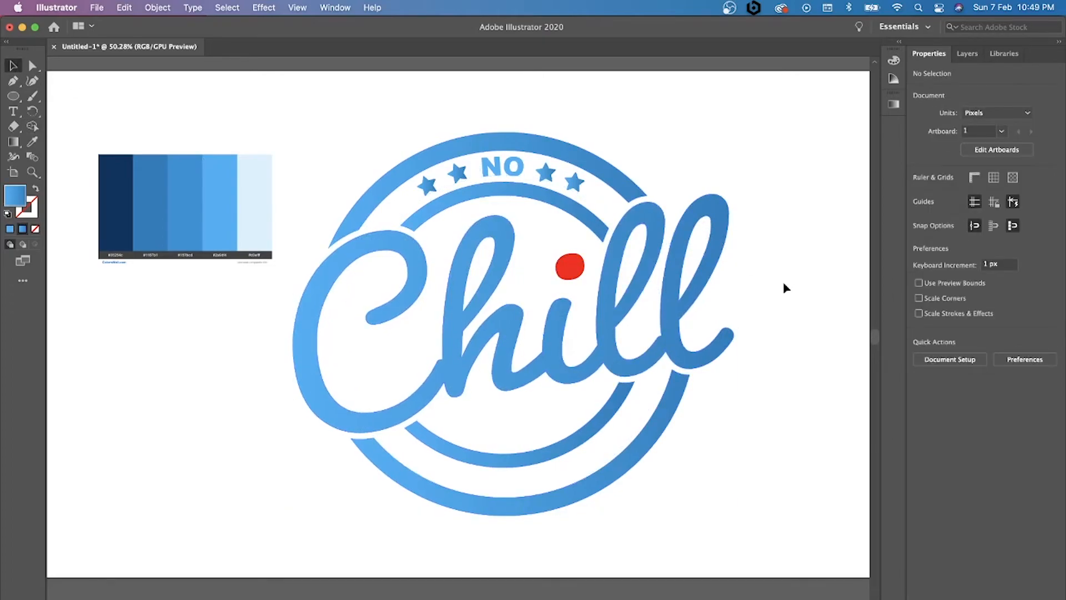
Apply the blue linear gradient to the red dot of the i in Chill and deselect it.
{"action": "left_click", "coordinate": [566, 270]}
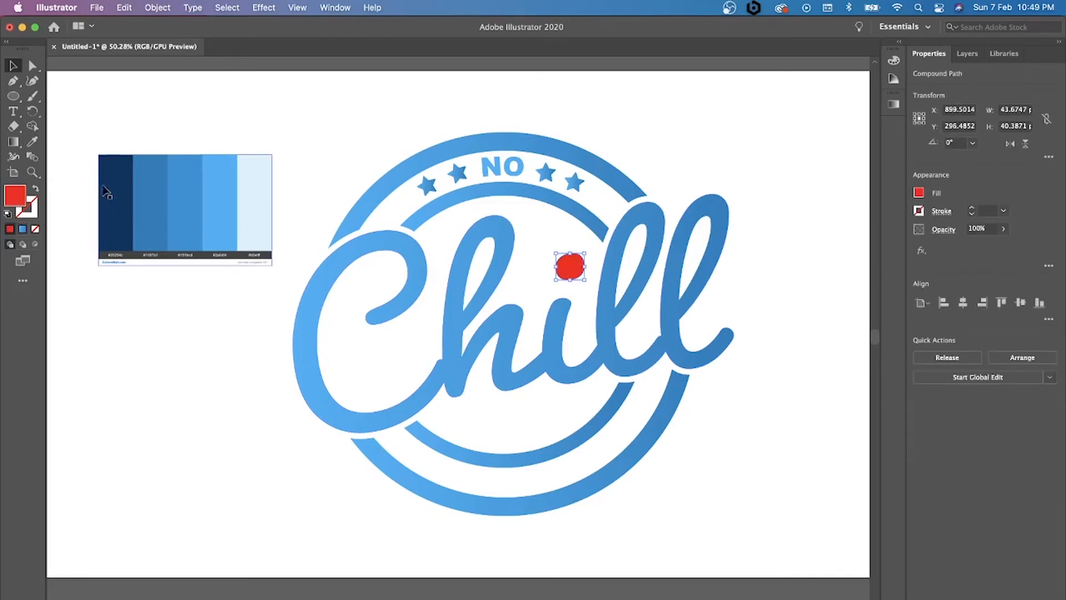
{"action": "left_click", "coordinate": [17, 143]}
{"action": "left_click", "coordinate": [951, 301]}
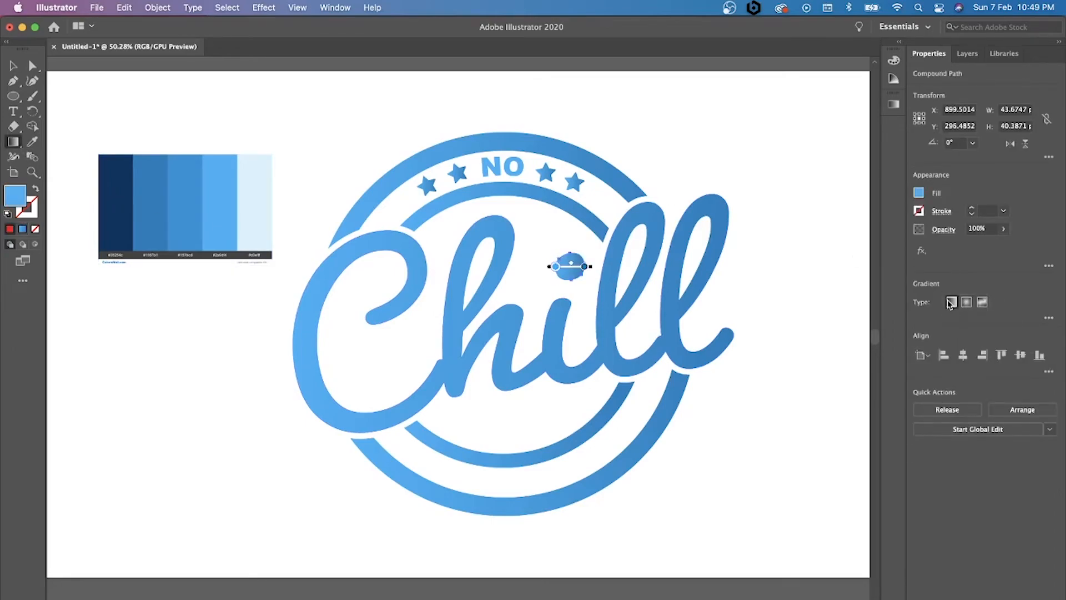
{"action": "left_click", "coordinate": [13, 67]}
{"action": "left_click", "coordinate": [194, 110]}
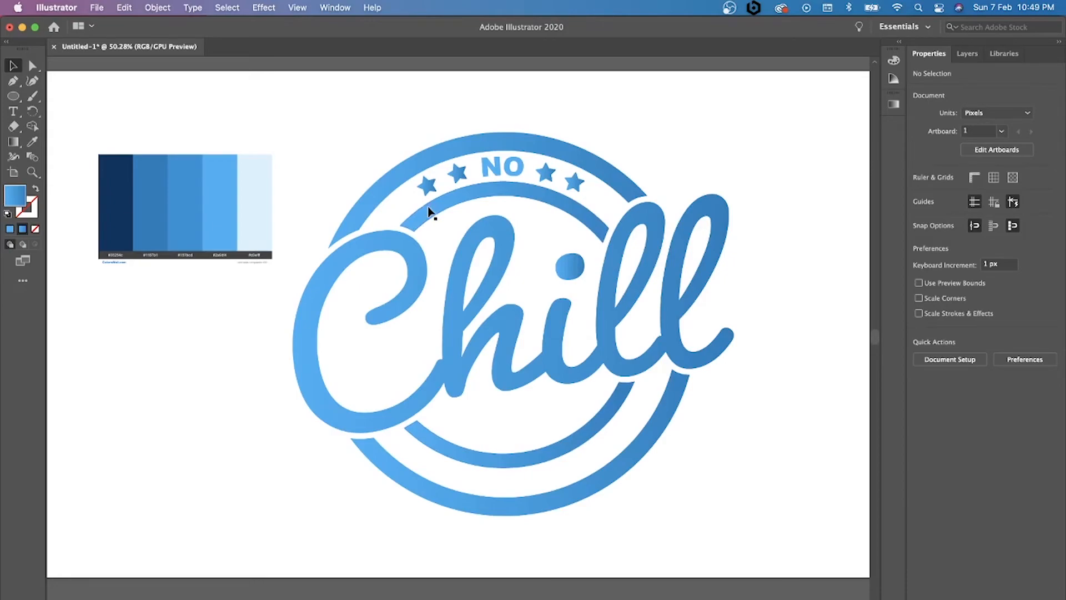
Set the left stop of the outer ring's gradient to the palette's second-darkest blue, the second swatch.
{"action": "left_click", "coordinate": [474, 509]}
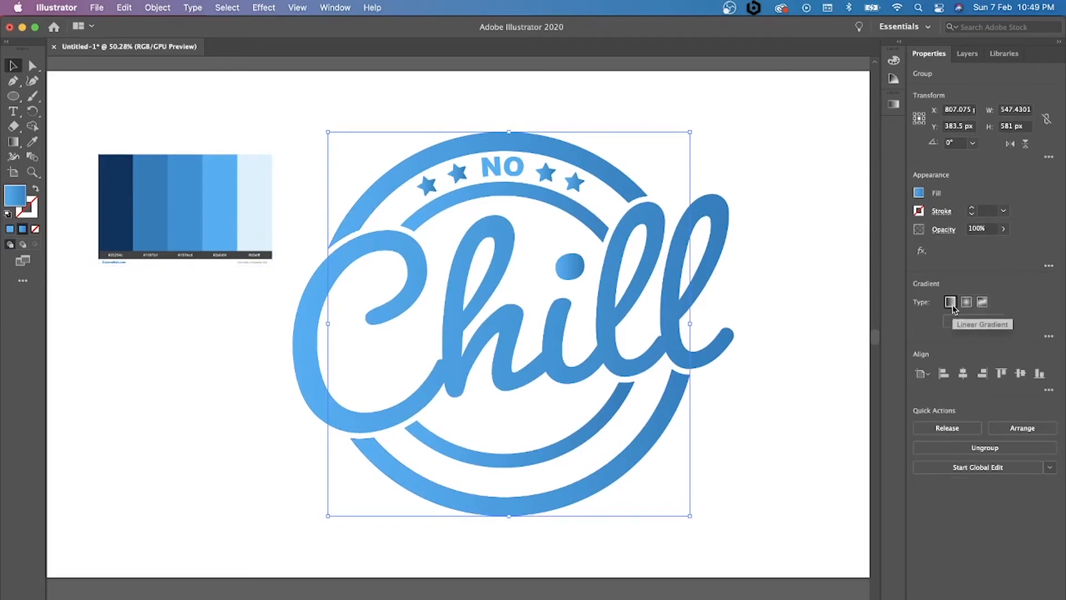
{"action": "left_click", "coordinate": [13, 142]}
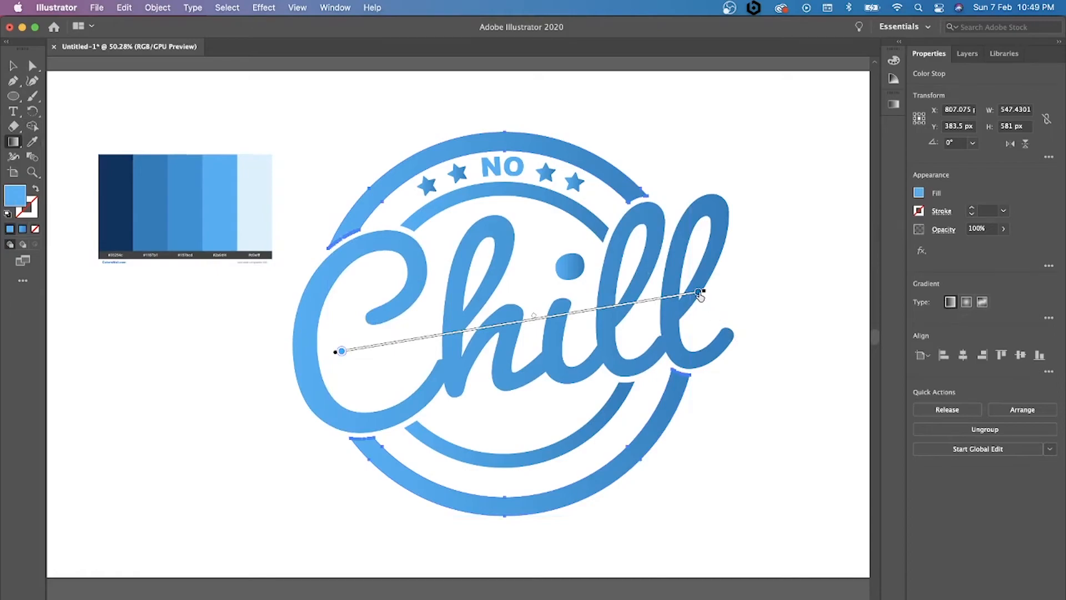
{"action": "double_click", "coordinate": [342, 352]}
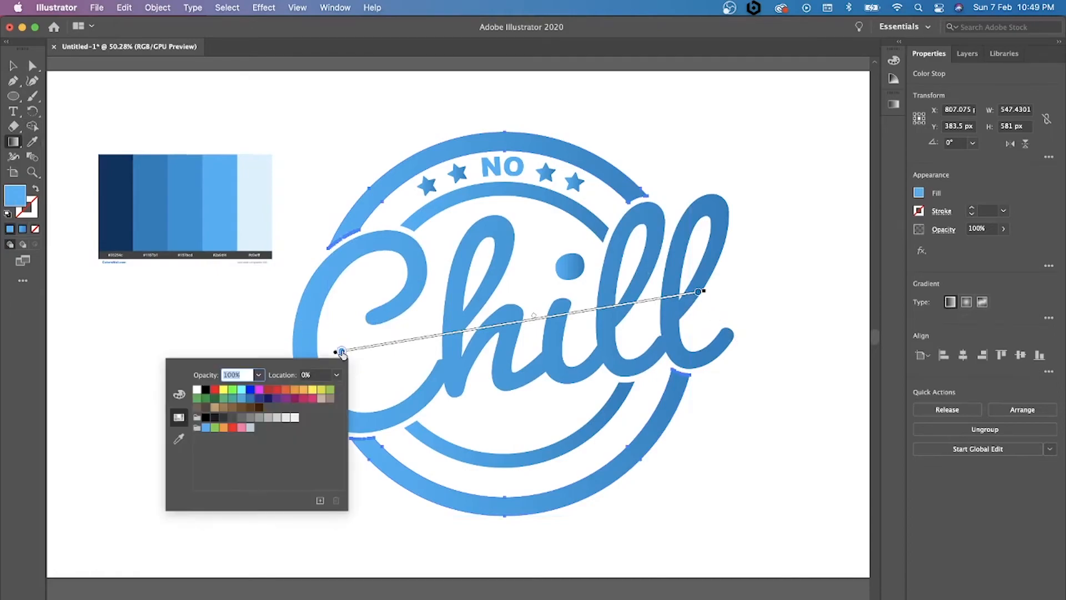
{"action": "left_click", "coordinate": [178, 439]}
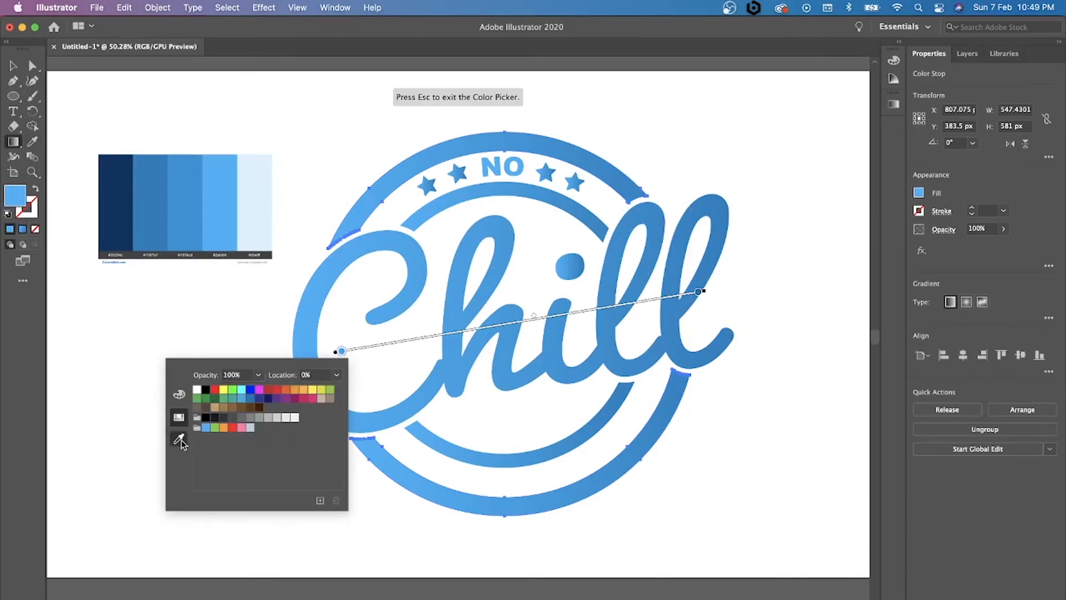
{"action": "left_click", "coordinate": [124, 224]}
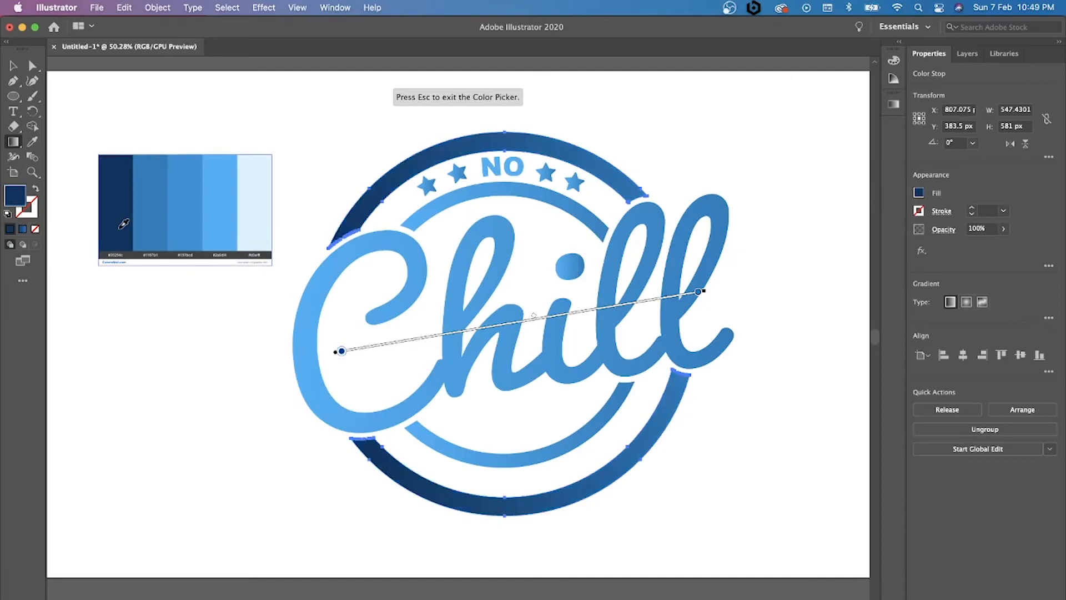
{"action": "left_click", "coordinate": [155, 214]}
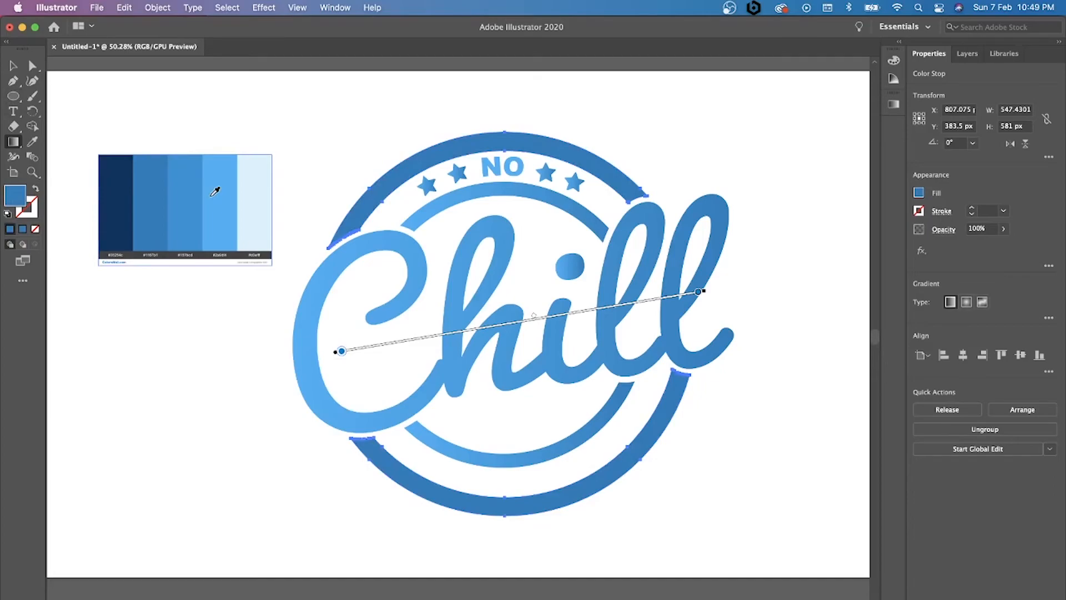
{"action": "key", "text": "v"}
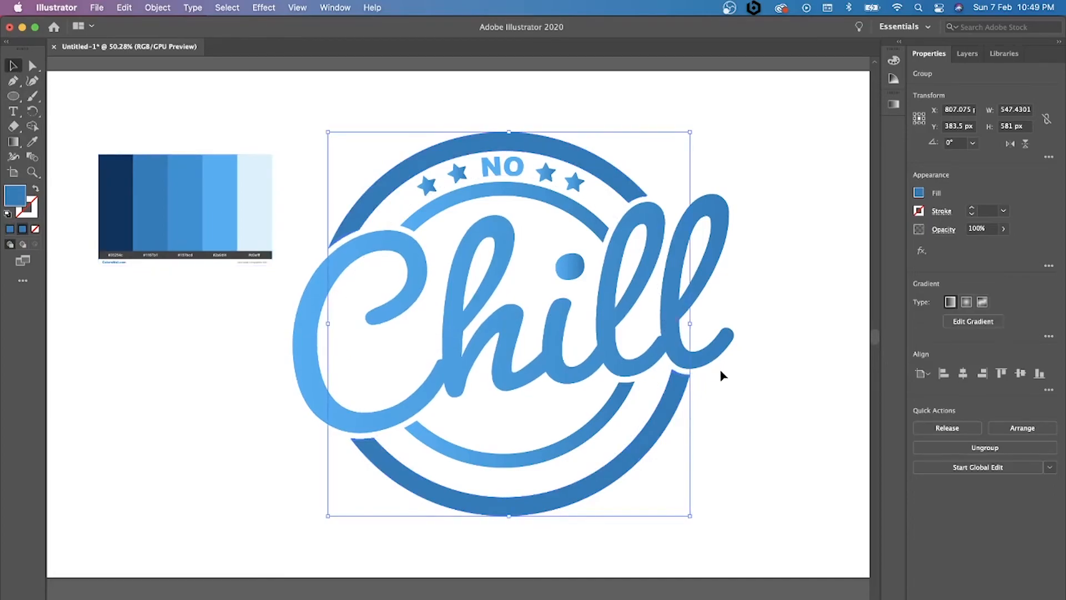
Shift the outer ring's left gradient stop inward to about a quarter of the gradient's length.
{"action": "left_click", "coordinate": [783, 427]}
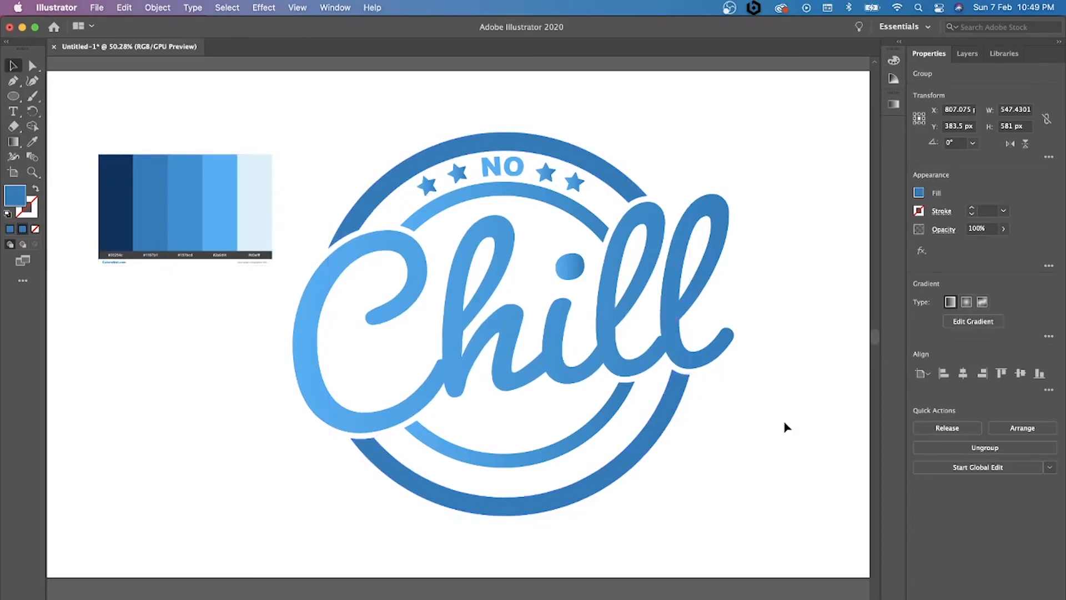
{"action": "left_click", "coordinate": [607, 480]}
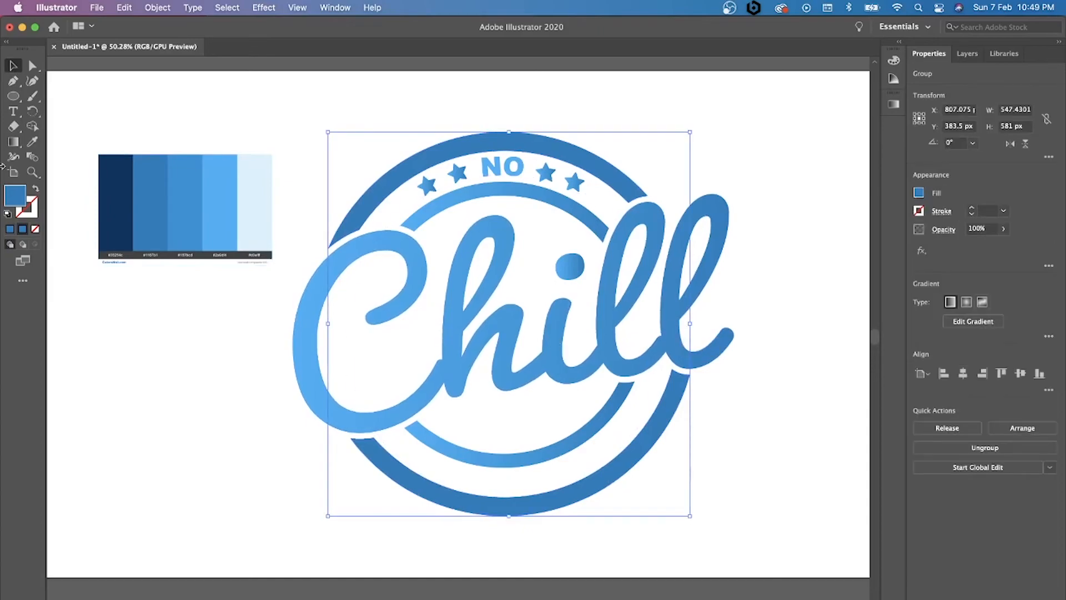
{"action": "key", "text": "g"}
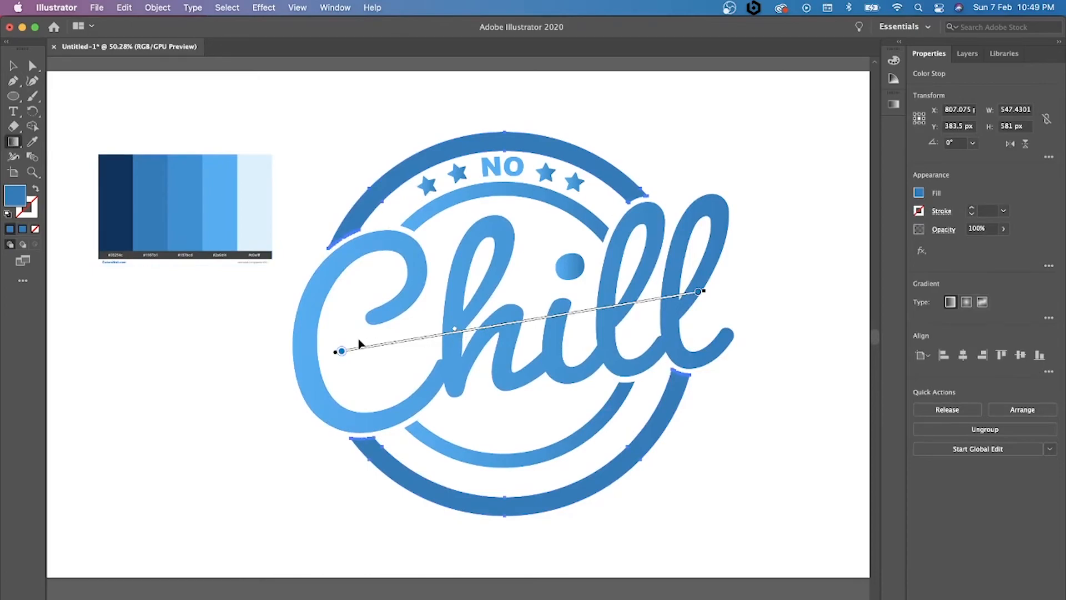
{"action": "mouse_move", "coordinate": [341, 352]}
{"action": "left_mouse_down"}
{"action": "mouse_move", "coordinate": [451, 329]}
{"action": "mouse_move", "coordinate": [516, 332]}
{"action": "mouse_move", "coordinate": [469, 348]}
{"action": "mouse_move", "coordinate": [432, 335]}
{"action": "left_mouse_up"}
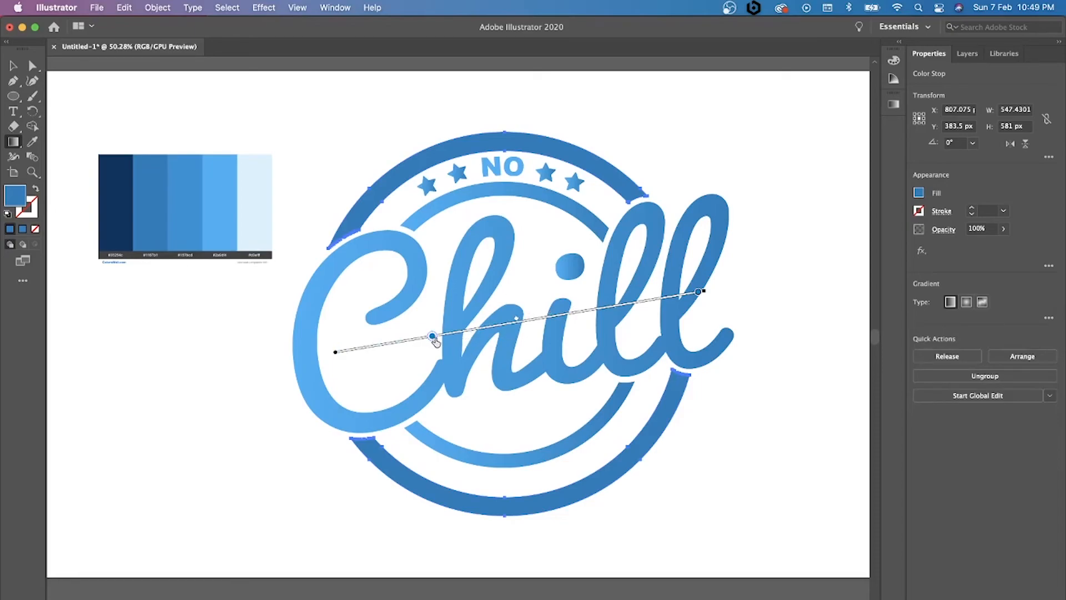
Set the right stop of the outer ring's gradient to the palette's light blue, the fourth swatch, and deselect the ring.
{"action": "double_click", "coordinate": [698, 291]}
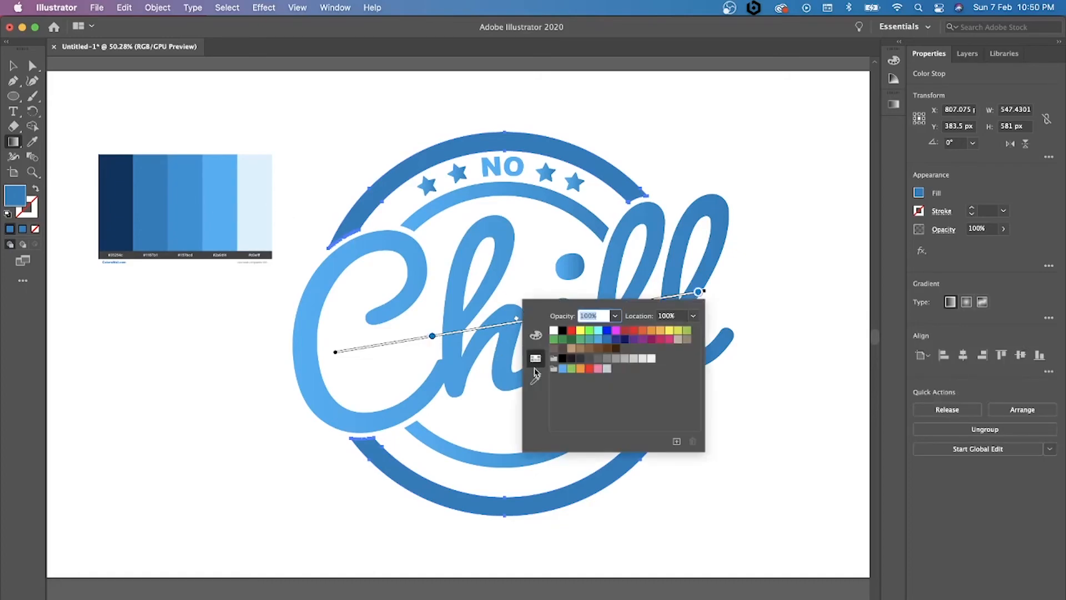
{"action": "left_click", "coordinate": [535, 374]}
{"action": "left_click", "coordinate": [219, 201]}
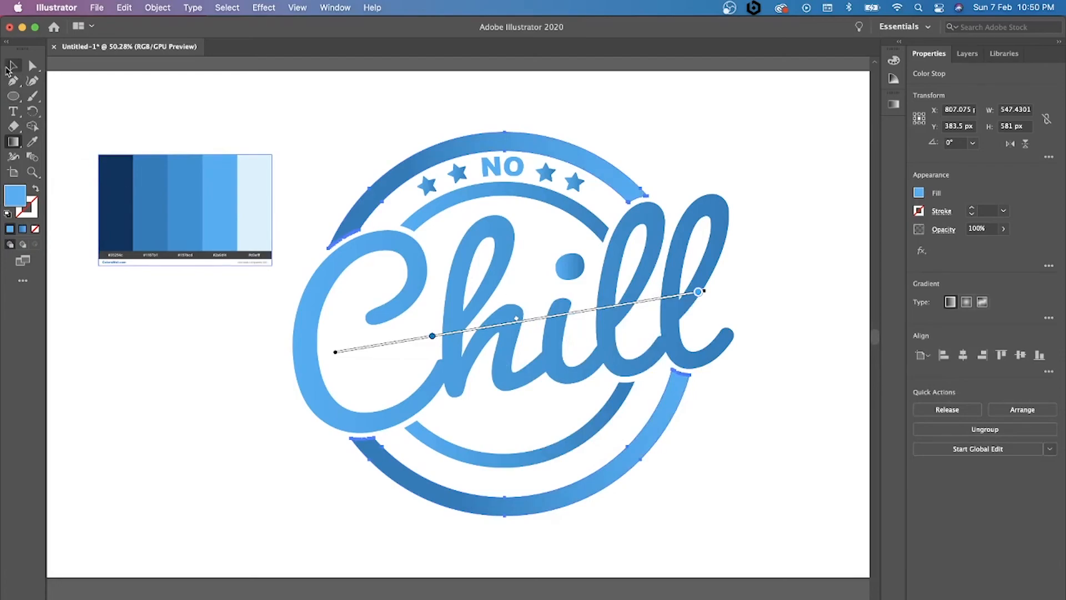
{"action": "left_click", "coordinate": [9, 66]}
{"action": "left_click", "coordinate": [214, 447]}
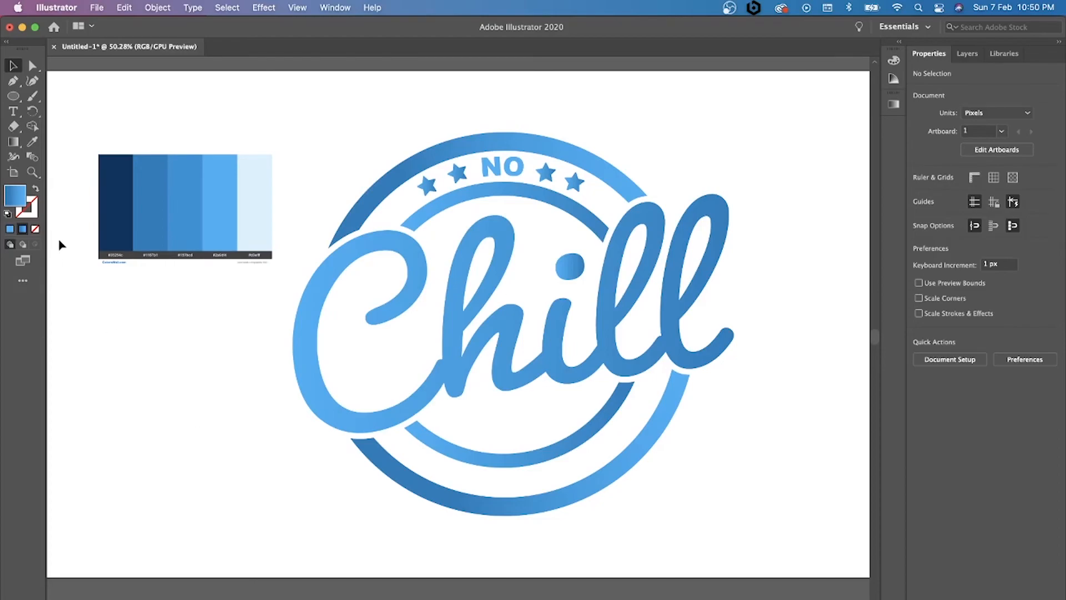
Move the color palette image into the artboard's upper-left corner and leave nothing selected.
{"action": "left_click_drag", "start_coordinate": [145, 215], "coordinate": [97, 128]}
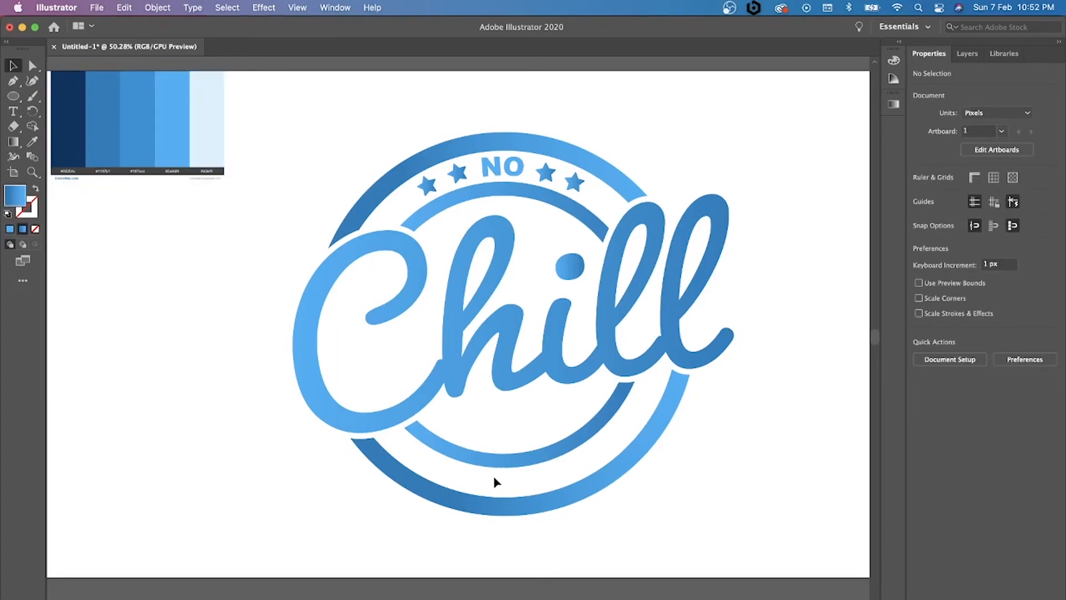
{"action": "left_click", "coordinate": [501, 170]}
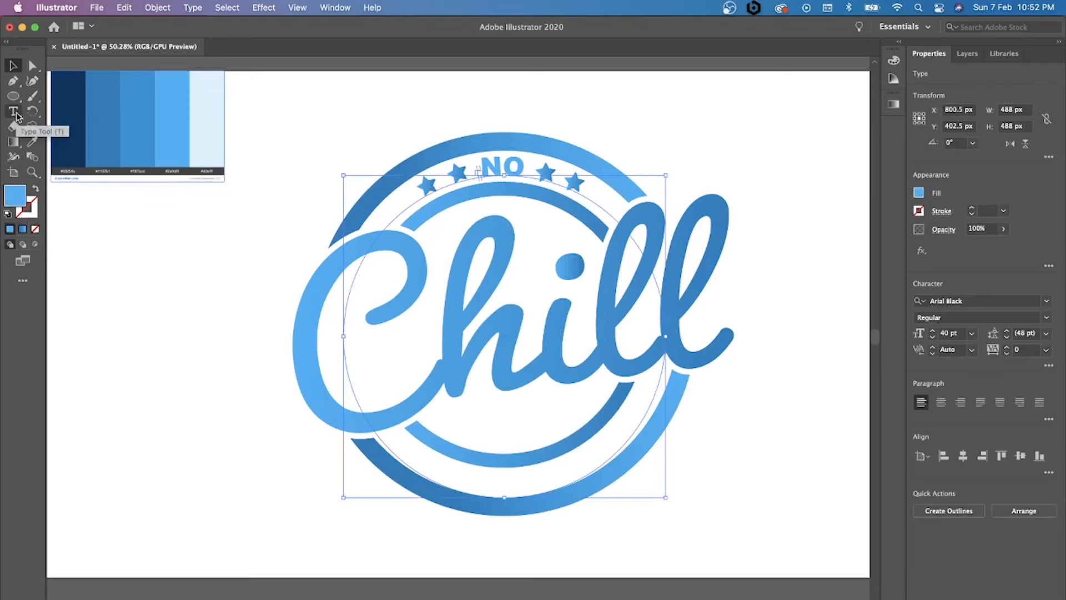
{"action": "left_click", "coordinate": [14, 112]}
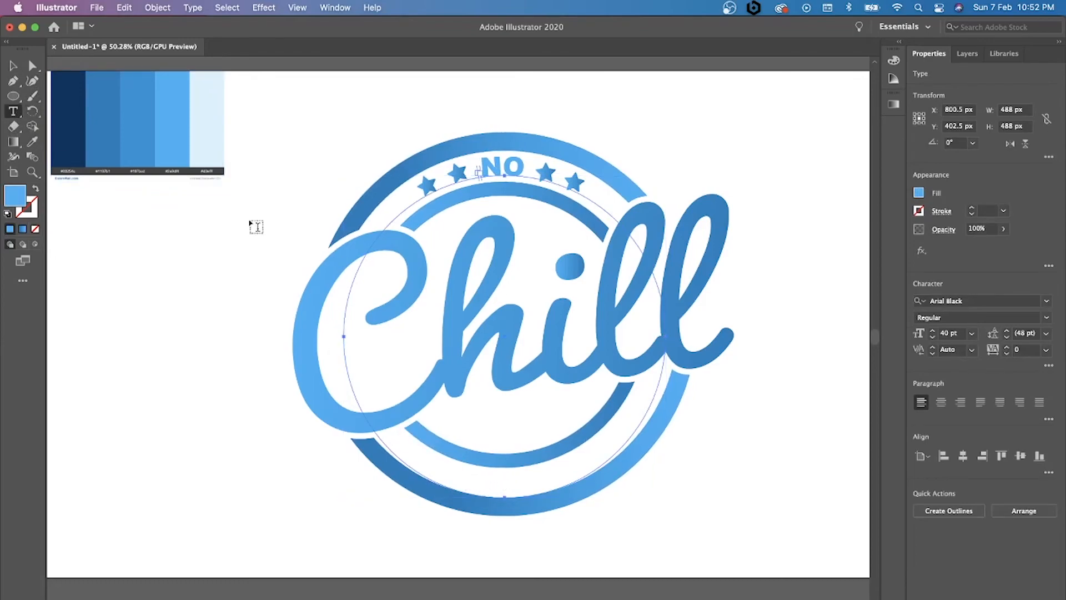
{"action": "left_click", "coordinate": [11, 65]}
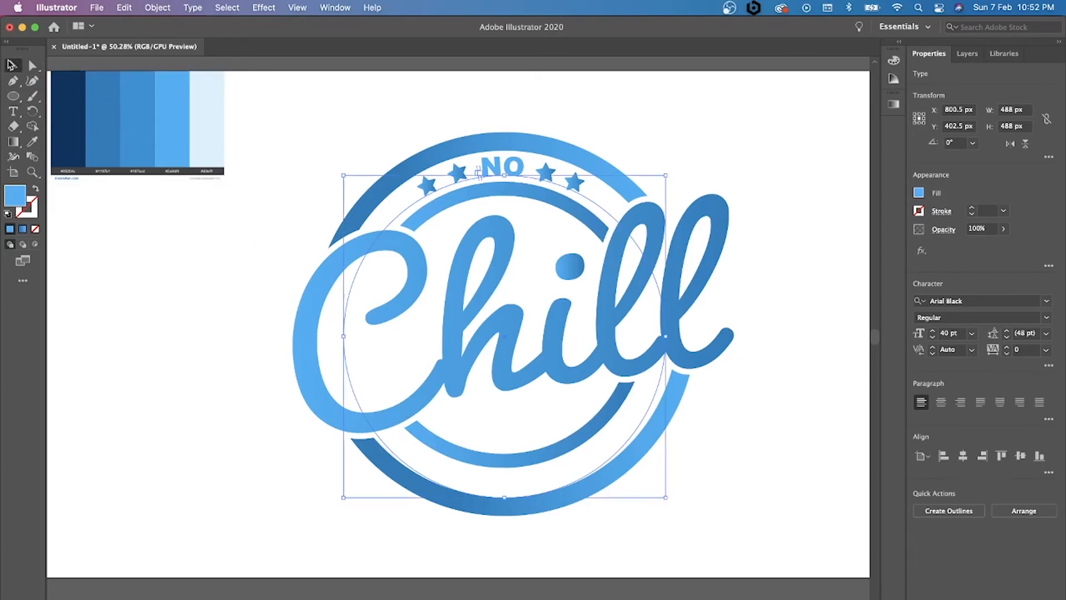
{"action": "left_click", "coordinate": [178, 276]}
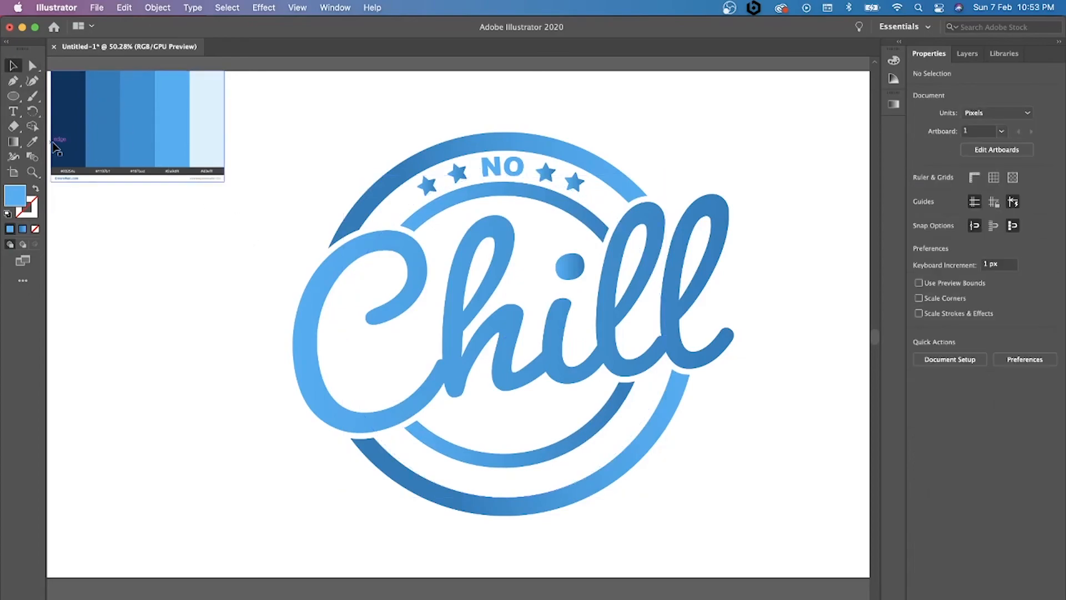
Draw a circle about 445 px in diameter and place it over the logo's left side, level with the Chill lettering.
{"action": "left_click", "coordinate": [13, 100]}
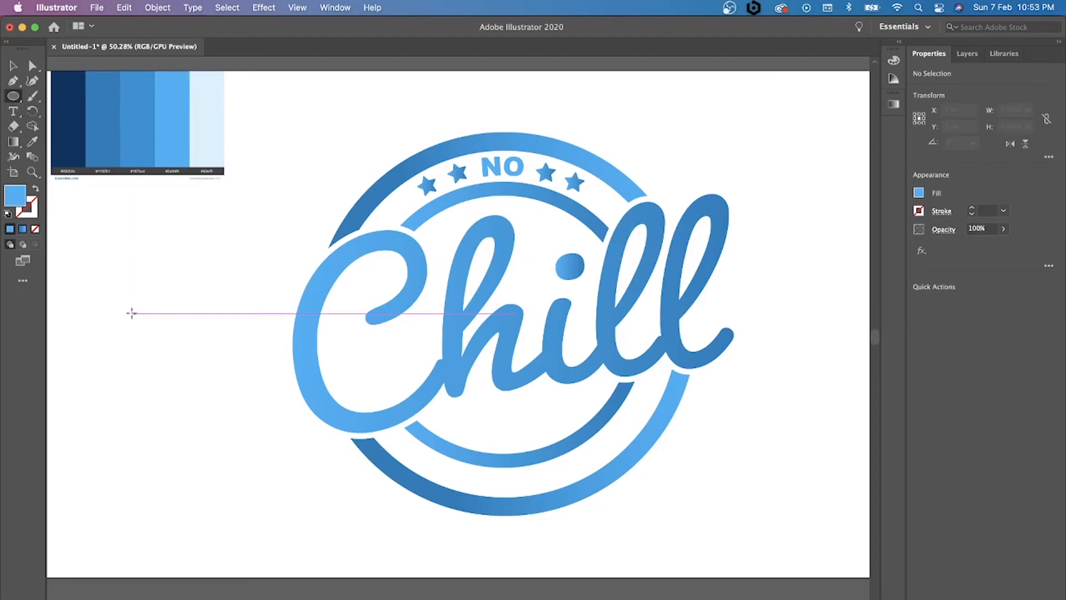
{"action": "left_click_drag", "start_coordinate": [123, 302], "coordinate": [417, 561]}
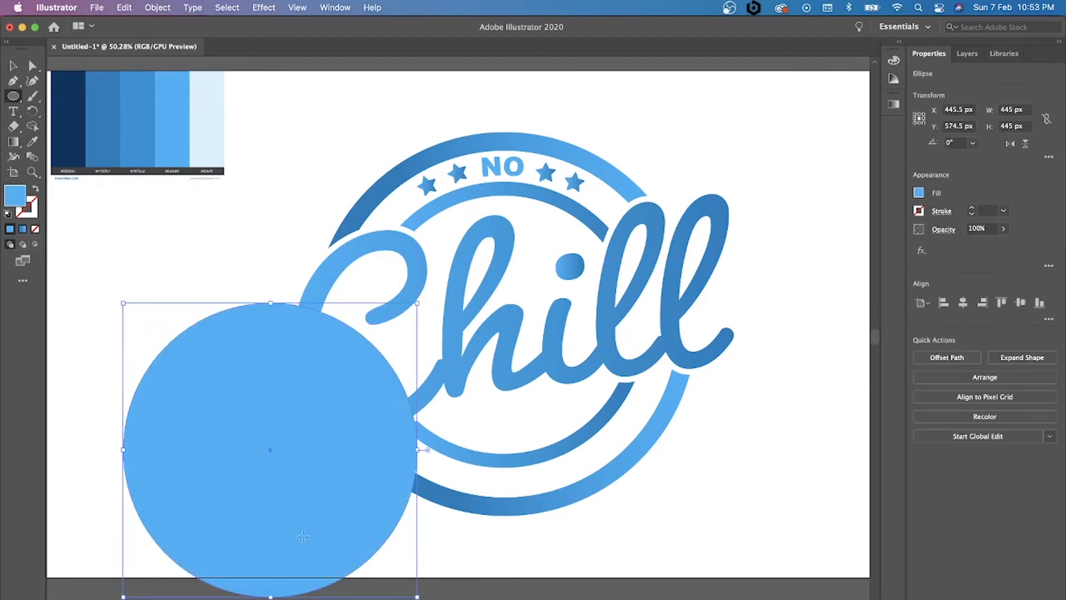
{"action": "left_click", "coordinate": [13, 66]}
{"action": "left_click_drag", "start_coordinate": [314, 411], "coordinate": [289, 309]}
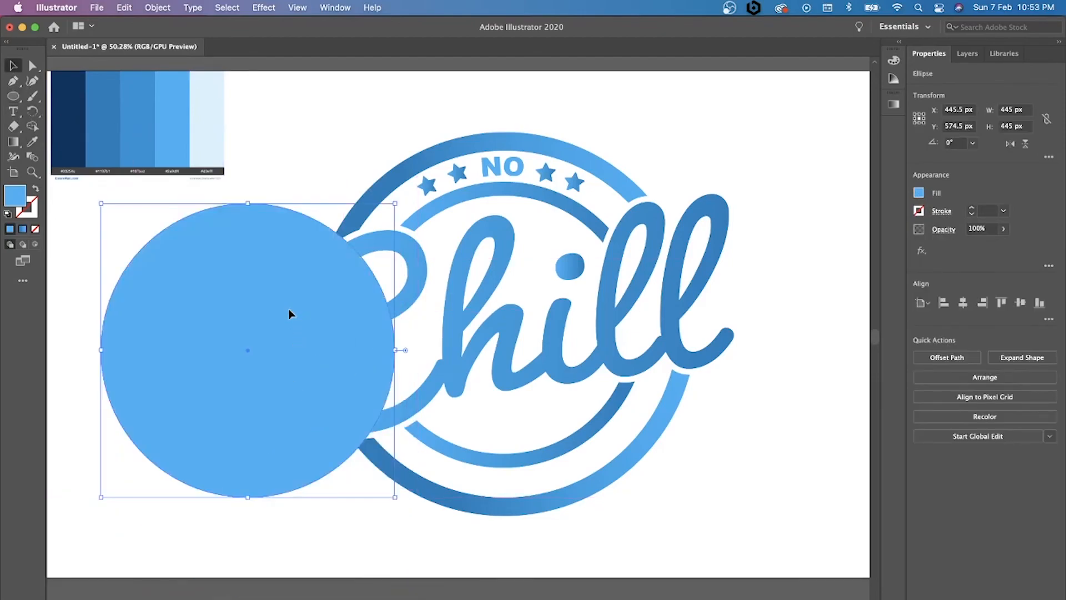
Add the text ZONE along the new circle's outline with Type on a Path.
{"action": "left_click", "coordinate": [16, 112]}
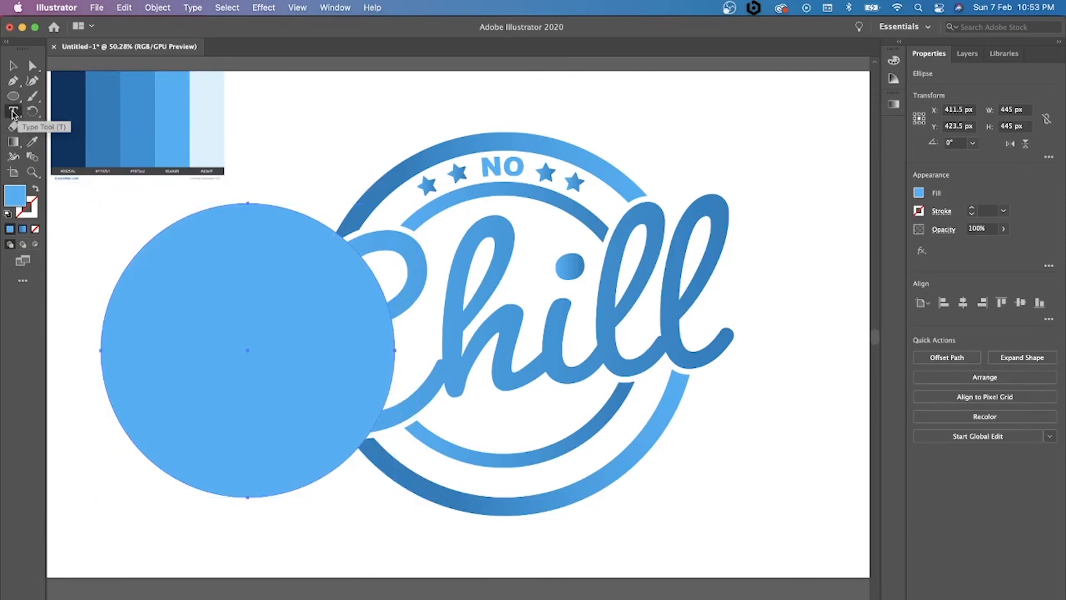
{"action": "left_click_drag", "start_coordinate": [13, 114], "coordinate": [53, 126]}
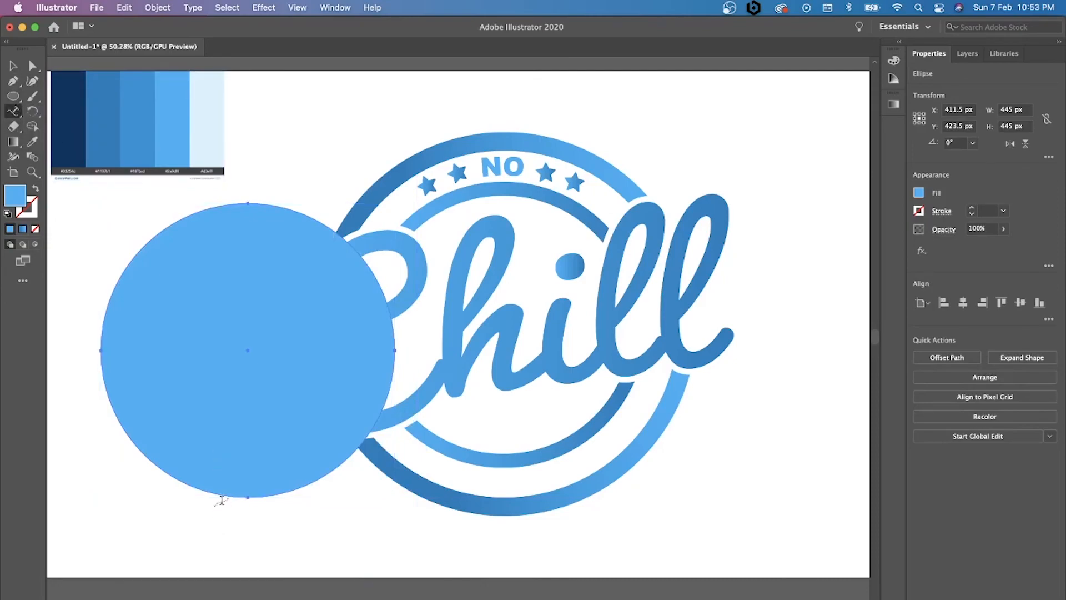
{"action": "left_click", "coordinate": [221, 497]}
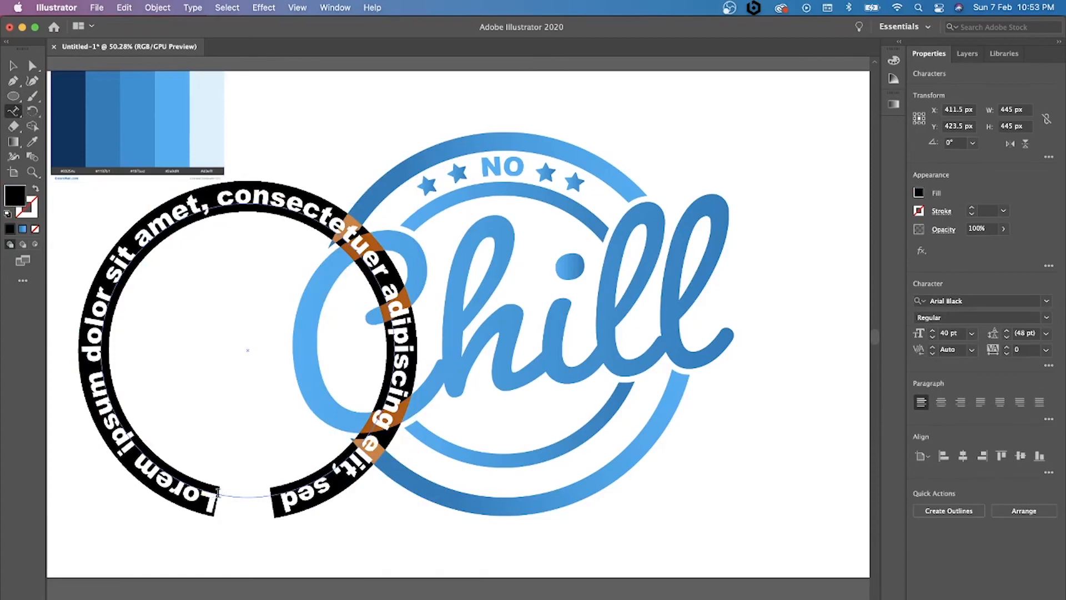
{"action": "type", "text": "ZONE"}
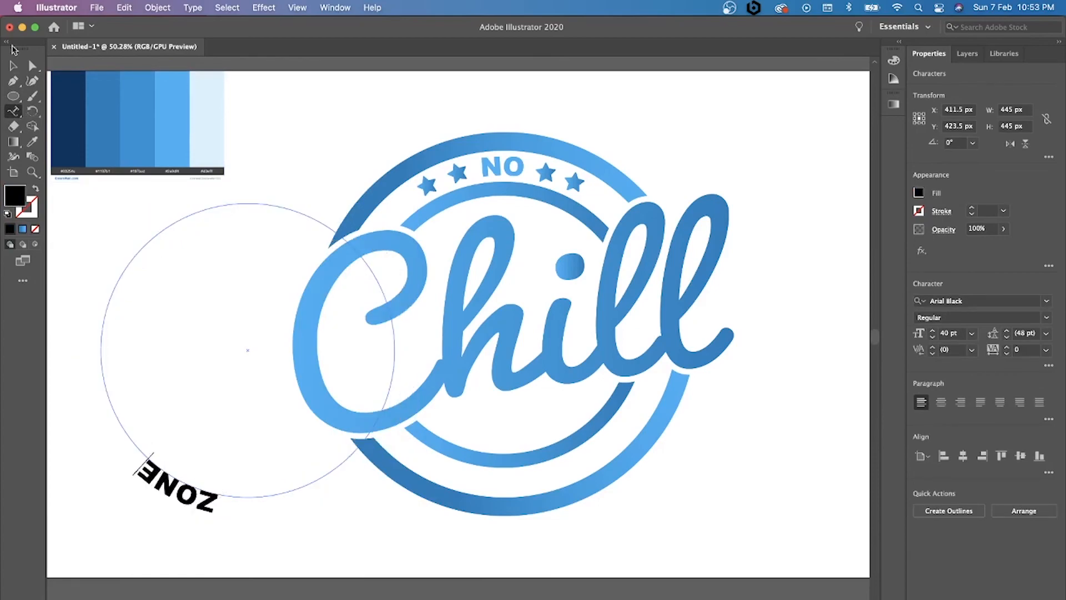
Slide ZONE around its circular path and flip it to the inside so it reads upright at the circle's bottom.
{"action": "left_click", "coordinate": [32, 66]}
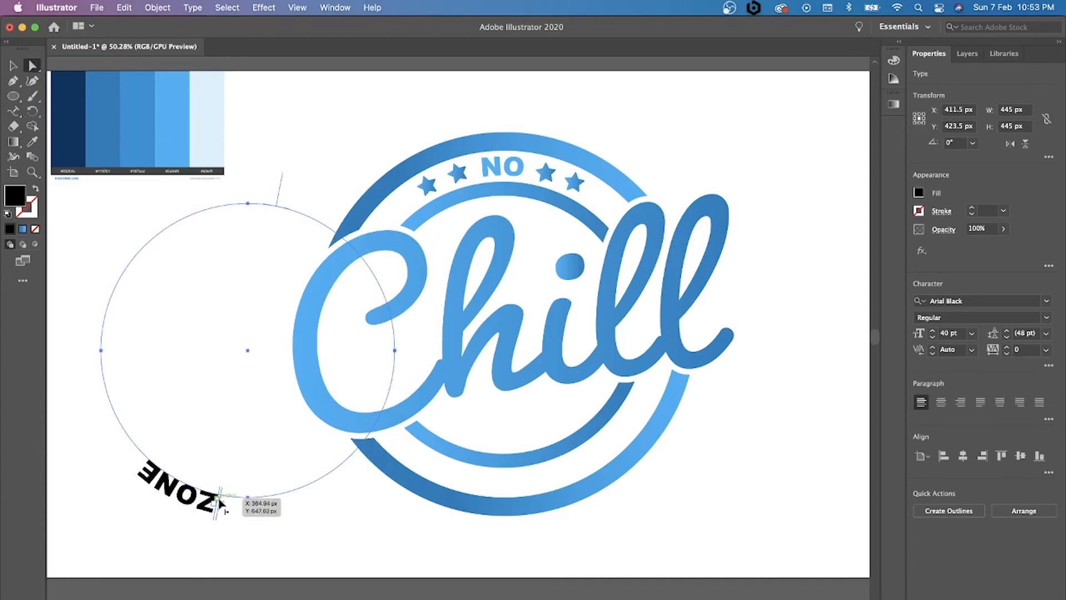
{"action": "left_click_drag", "start_coordinate": [221, 503], "coordinate": [239, 329]}
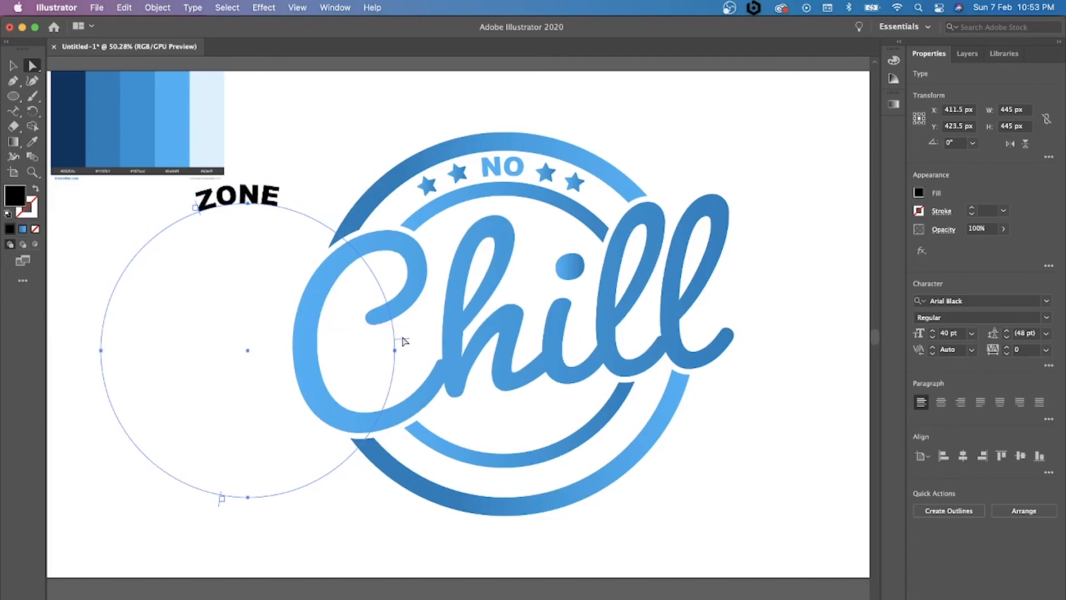
{"action": "left_click", "coordinate": [404, 343]}
{"action": "left_click", "coordinate": [271, 196]}
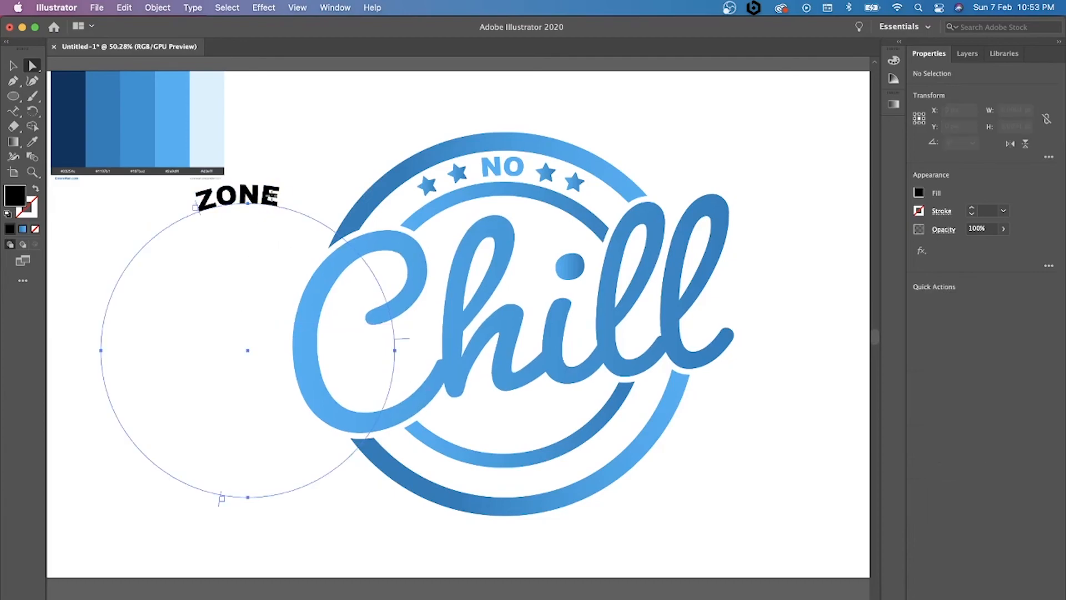
{"action": "left_click_drag", "start_coordinate": [401, 338], "coordinate": [385, 357]}
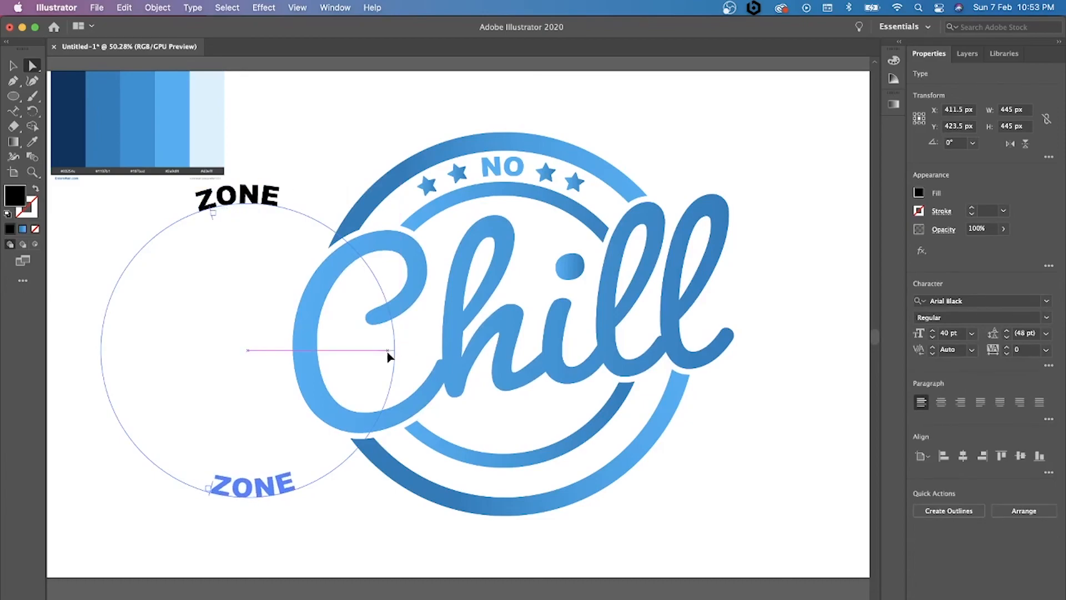
Move the ZONE text into the lower gap between the two rings and nudge it down 2 px.
{"action": "left_click", "coordinate": [12, 65]}
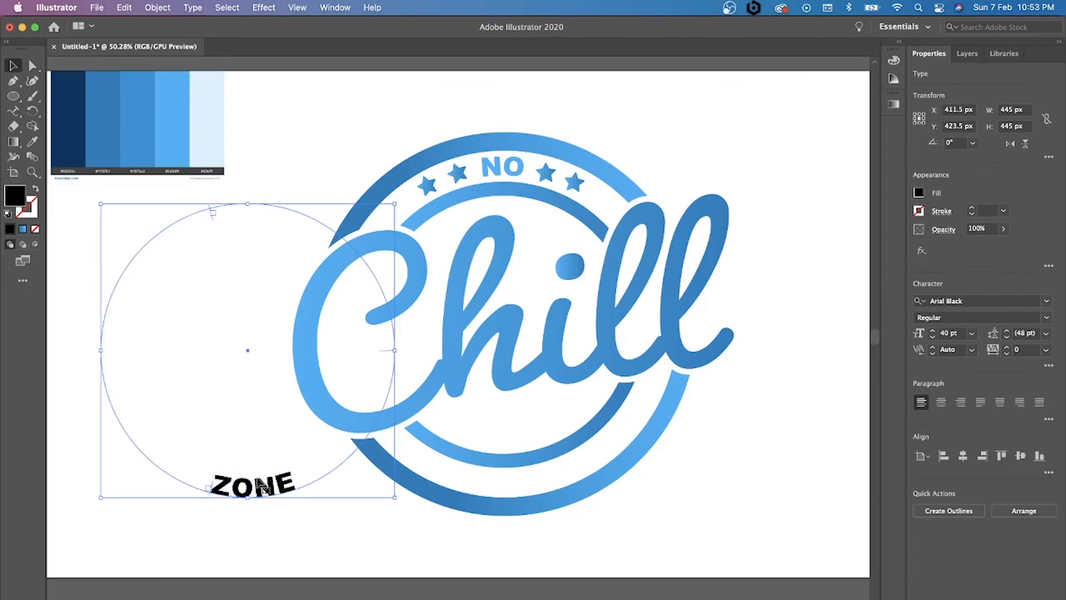
{"action": "left_click_drag", "start_coordinate": [270, 493], "coordinate": [530, 486]}
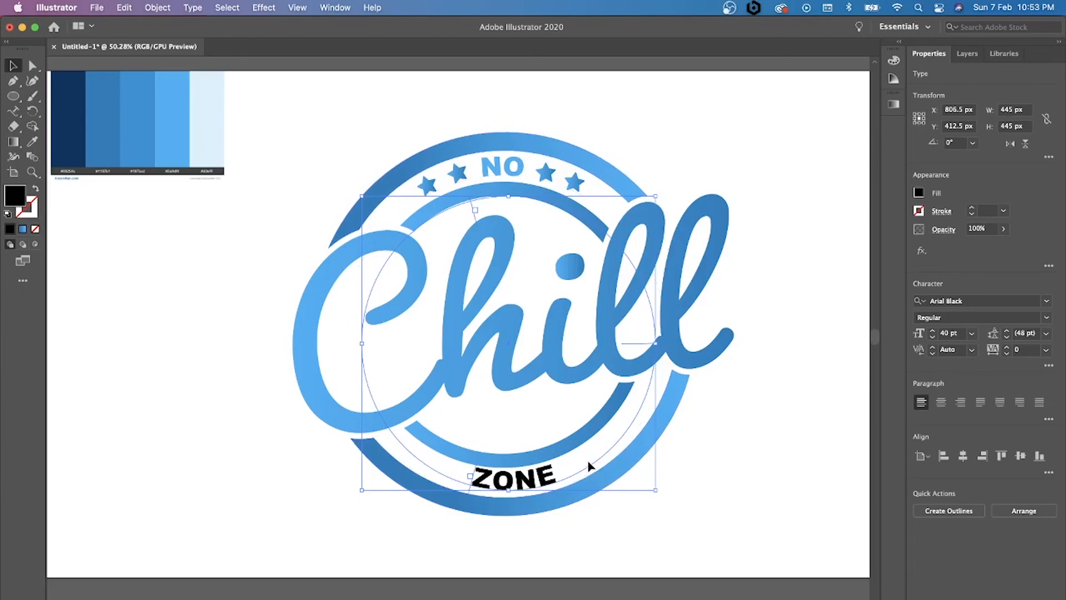
{"action": "key", "text": "Down"}
{"action": "key", "text": "Down"}
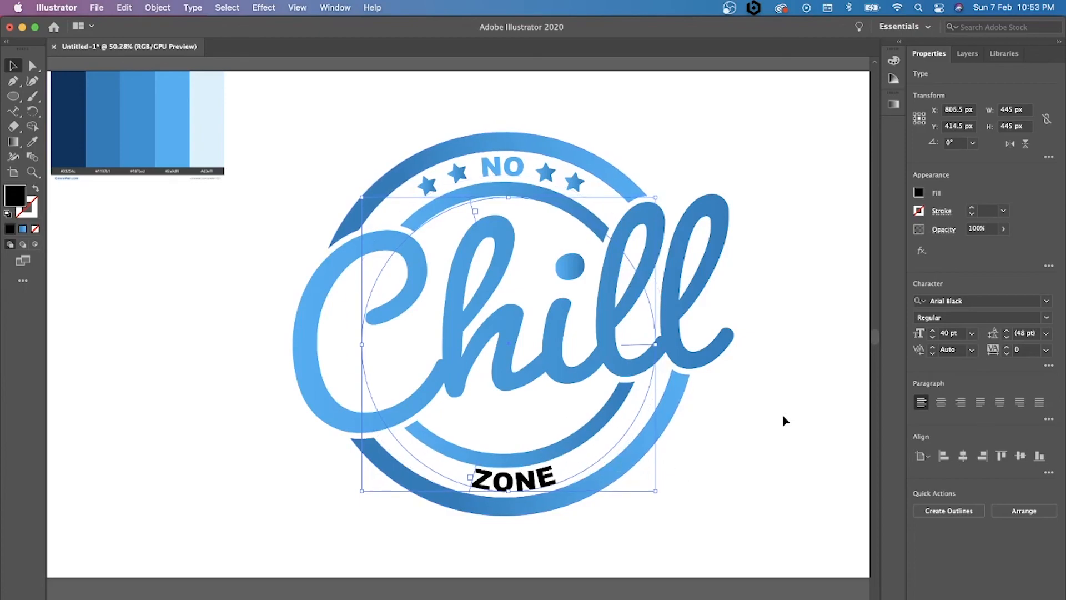
Try to apply the blue linear gradient to the ZONE text.
{"action": "left_click", "coordinate": [12, 143]}
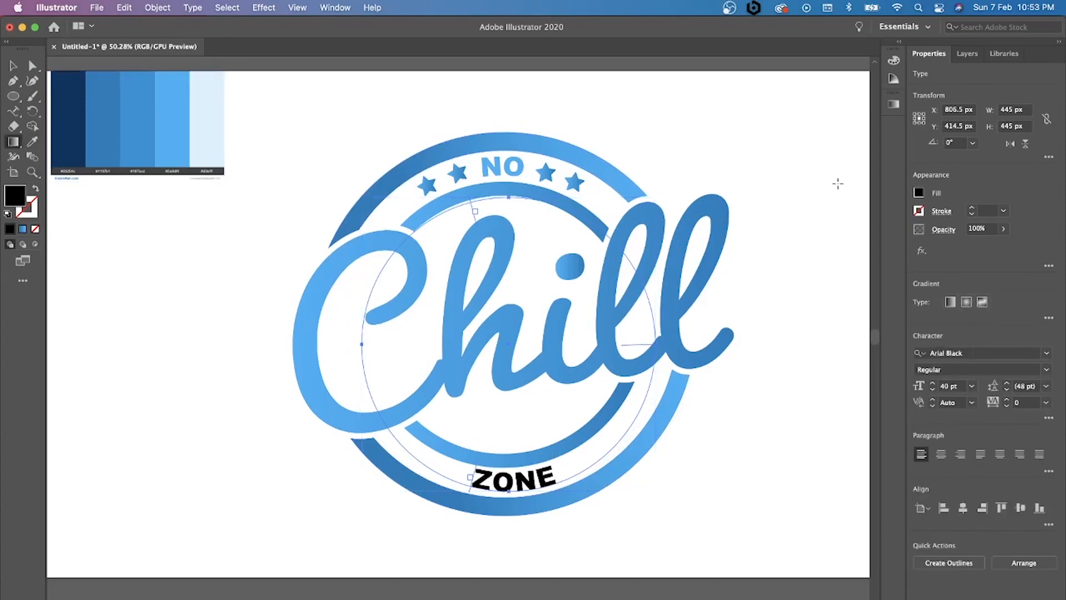
{"action": "left_click", "coordinate": [951, 303]}
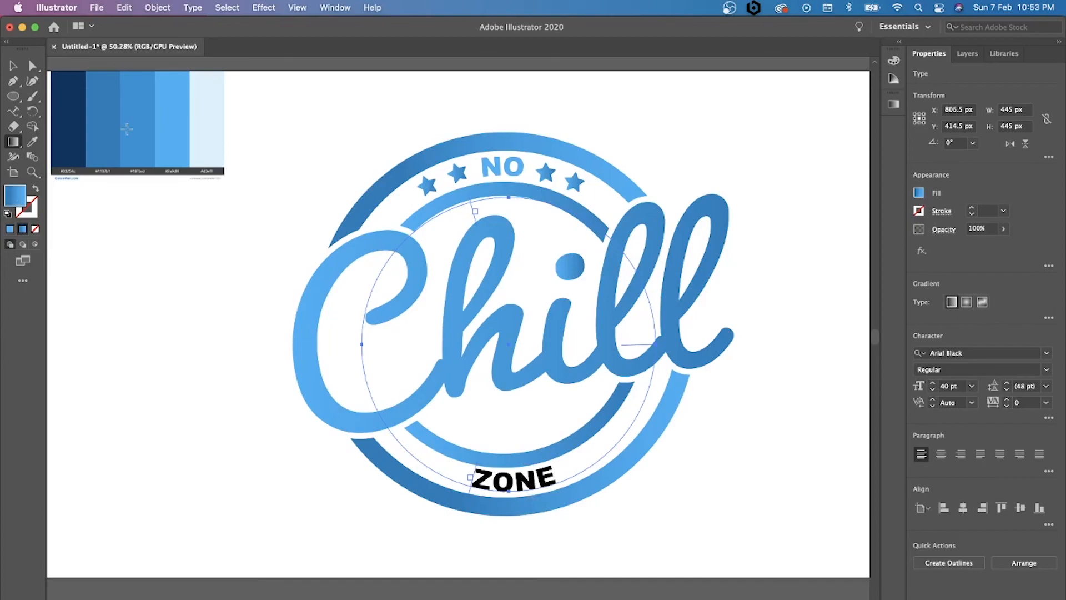
{"action": "left_click", "coordinate": [13, 66]}
Fill all the ZONE lettering with the cyan swatch and deselect it.
{"action": "double_click", "coordinate": [517, 483]}
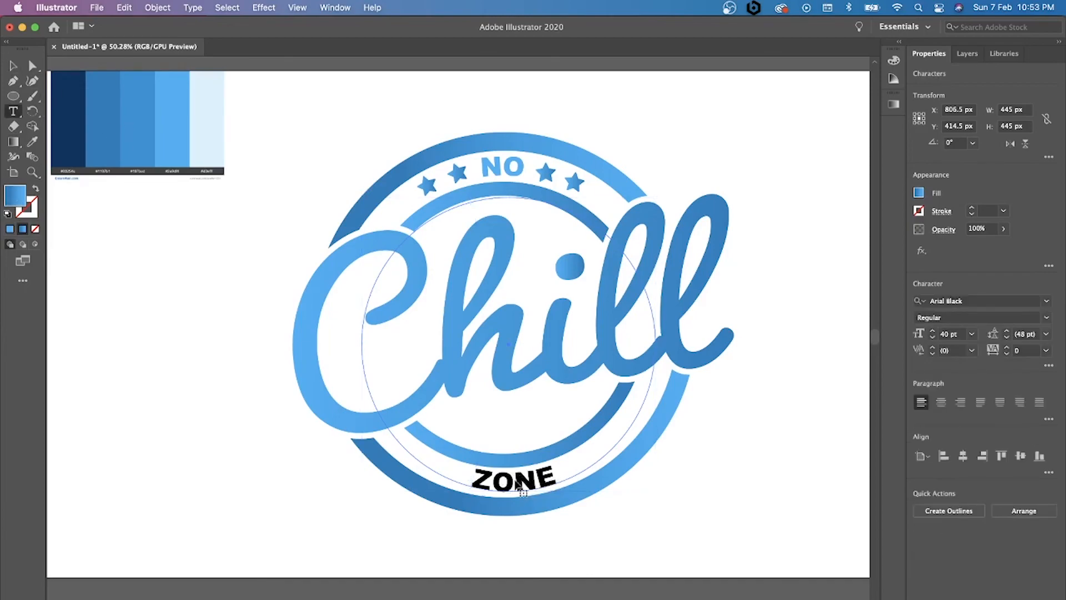
{"action": "double_click", "coordinate": [522, 478]}
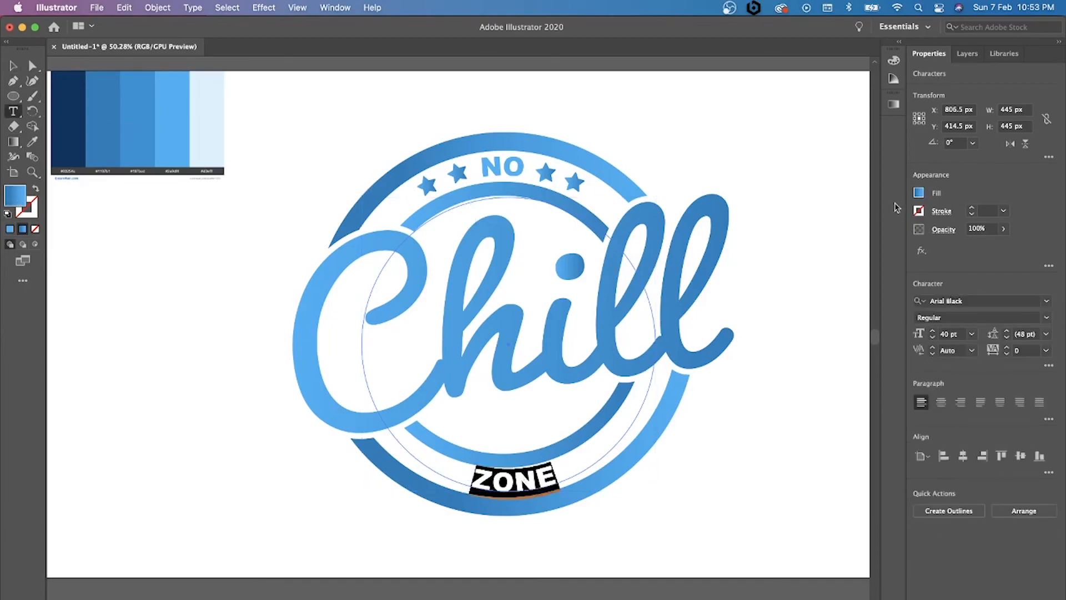
{"action": "left_click", "coordinate": [919, 192]}
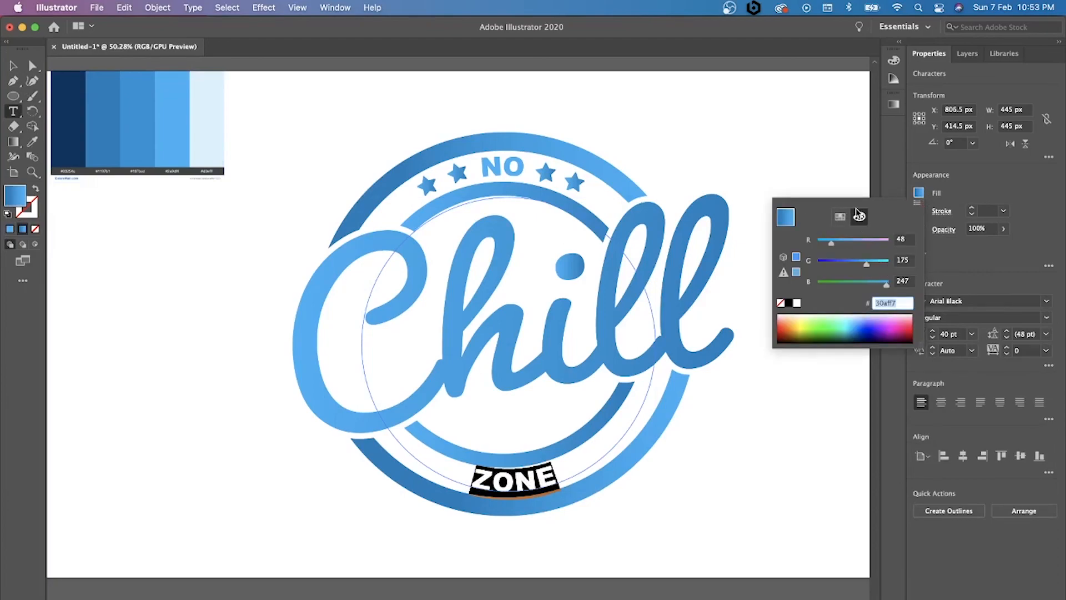
{"action": "left_click", "coordinate": [841, 217]}
{"action": "left_click", "coordinate": [845, 239]}
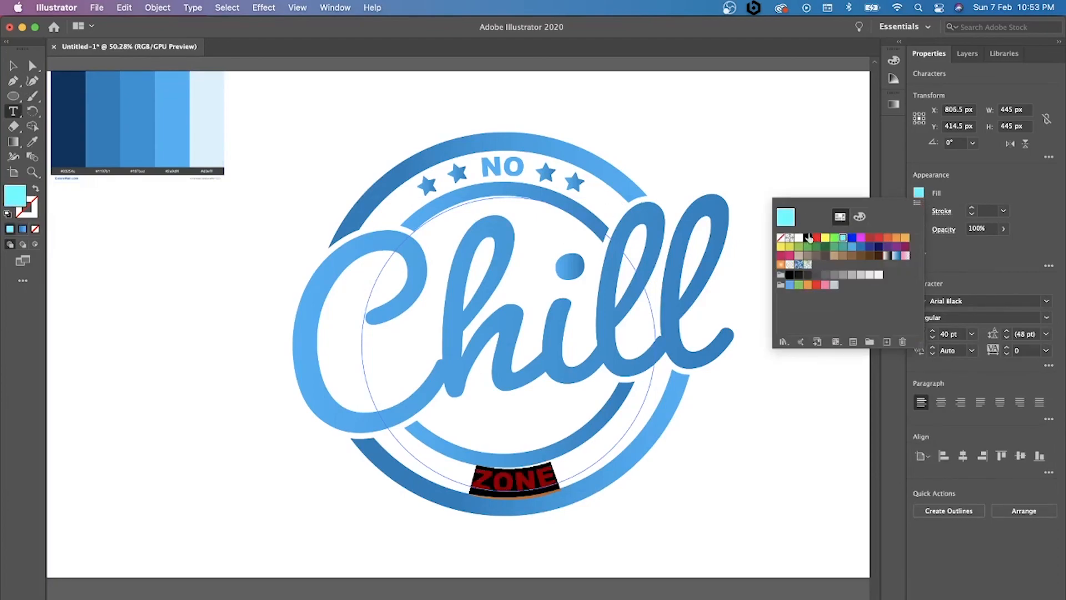
{"action": "left_click", "coordinate": [15, 68]}
{"action": "left_click", "coordinate": [172, 345]}
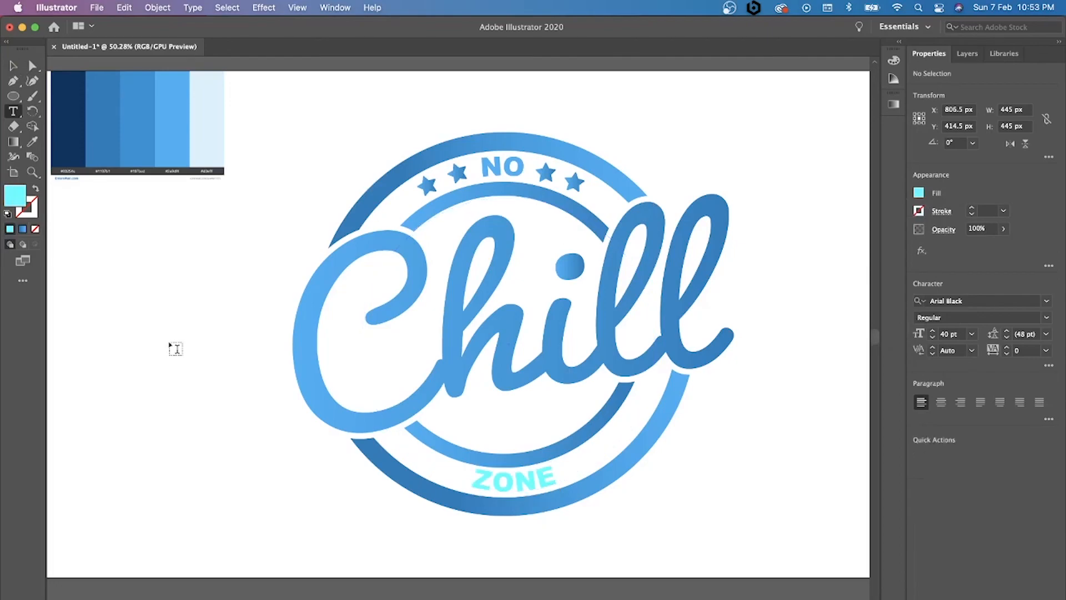
Match the ZONE lettering's fill to the light blue of NO with the Eyedropper, and deselect the text.
{"action": "left_click", "coordinate": [530, 479]}
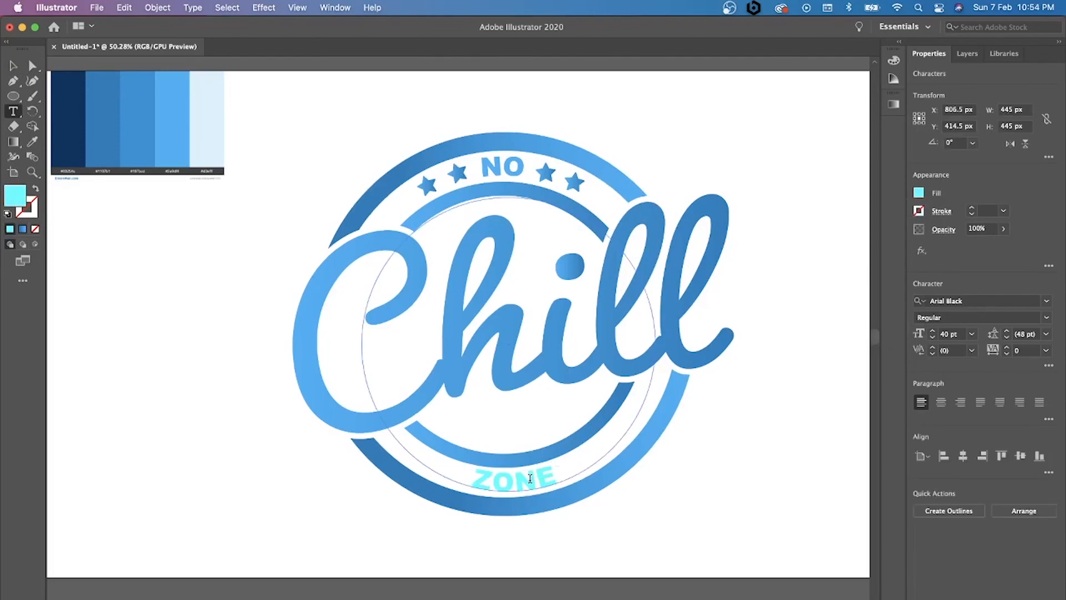
{"action": "key", "text": "super+a"}
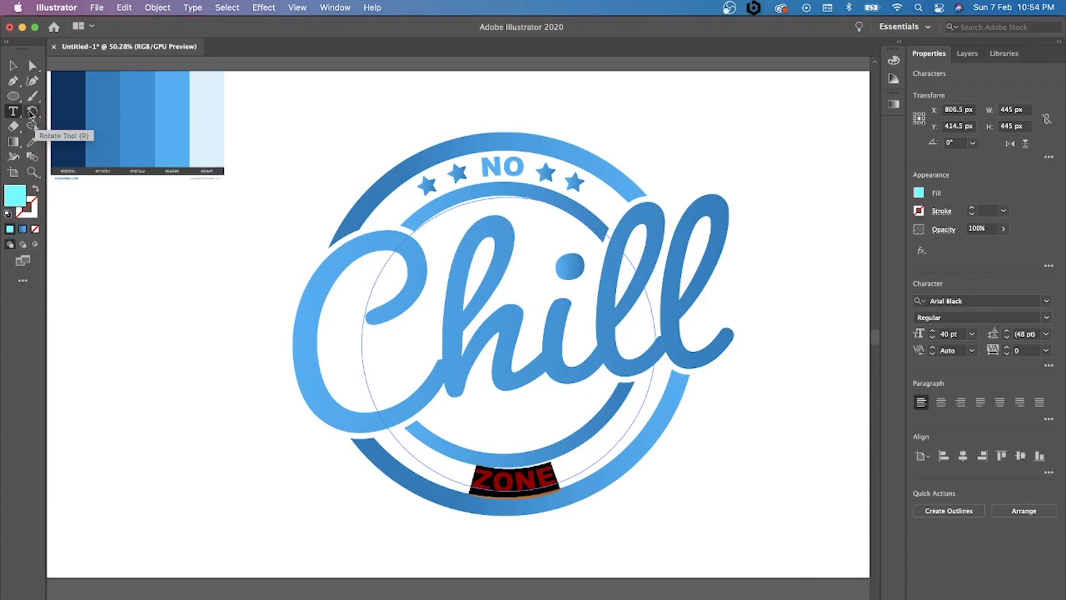
{"action": "left_click", "coordinate": [32, 142]}
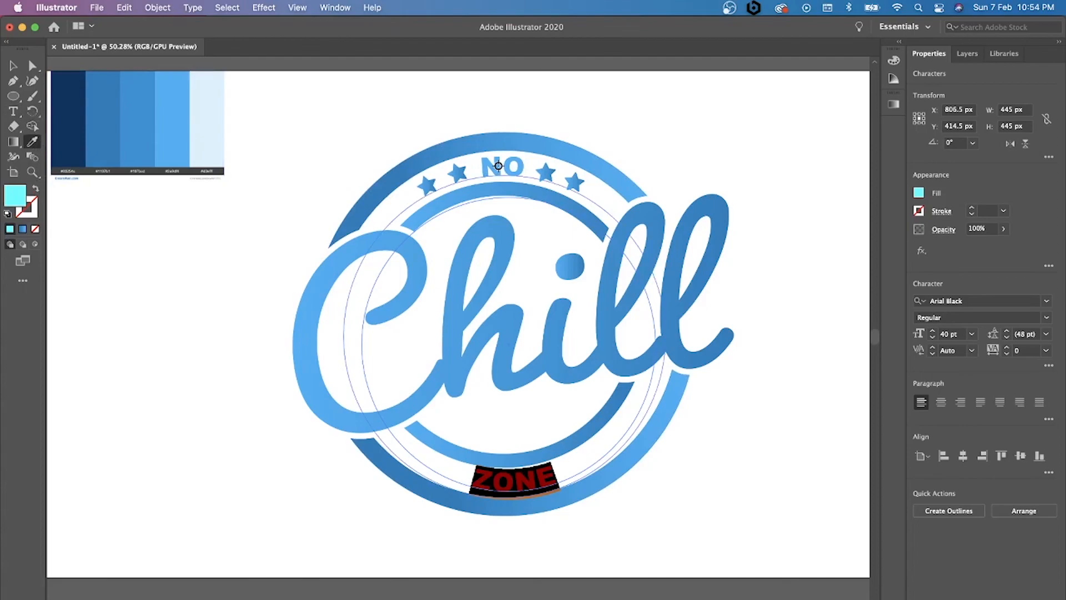
{"action": "left_click", "coordinate": [498, 165]}
{"action": "left_click", "coordinate": [13, 66]}
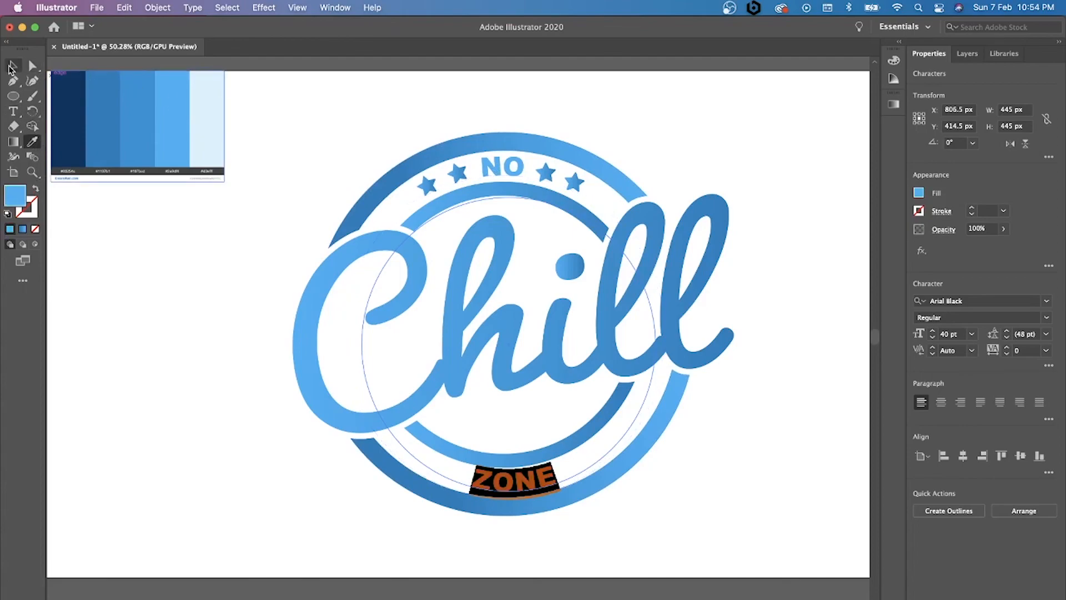
{"action": "left_click", "coordinate": [232, 348]}
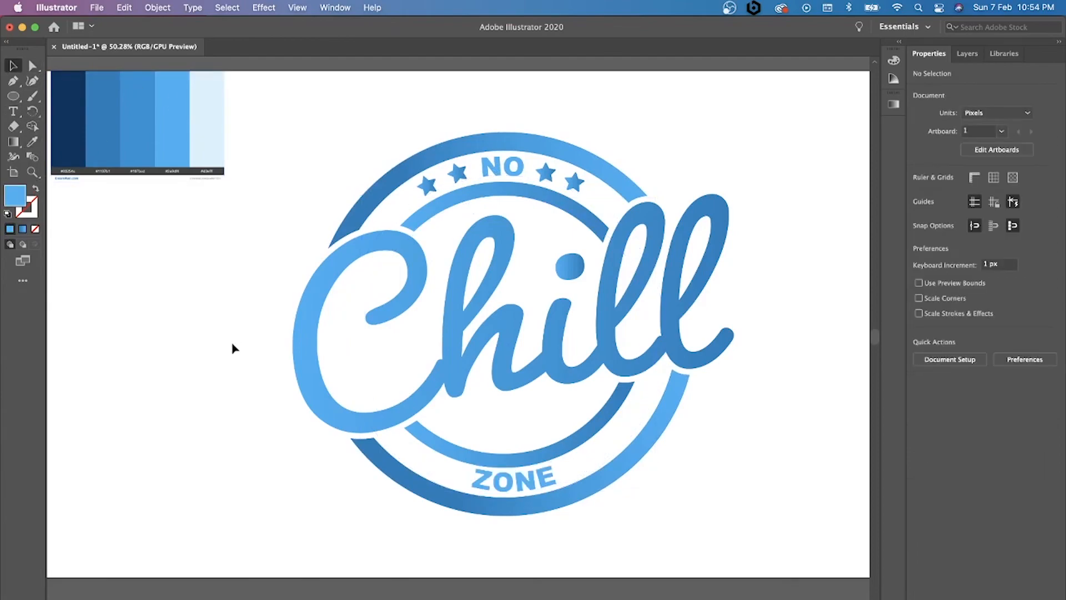